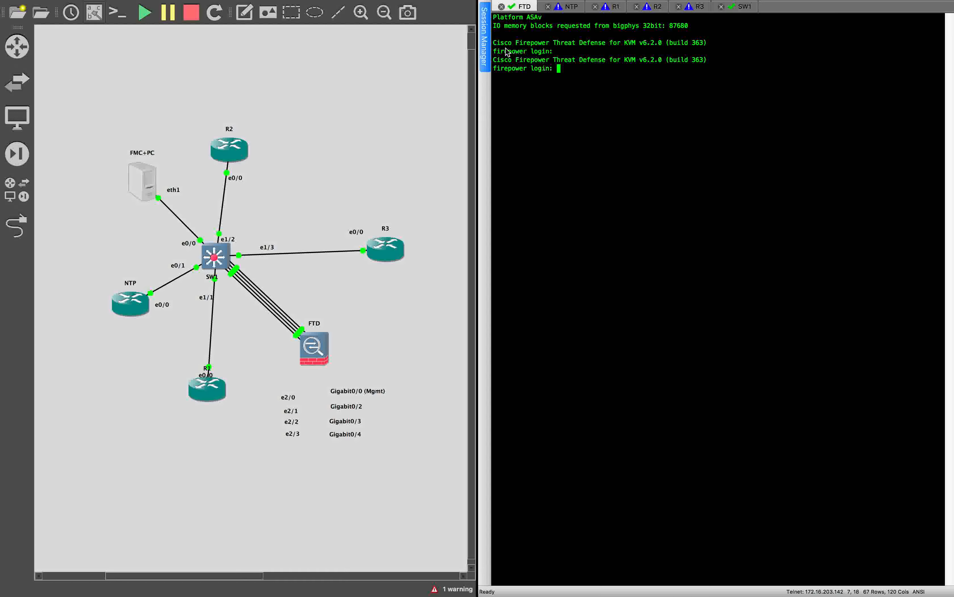
Step: Connect to the saved 192.168.100.50 session and log in to the FMC shell with the admin password
left_click(488, 45)
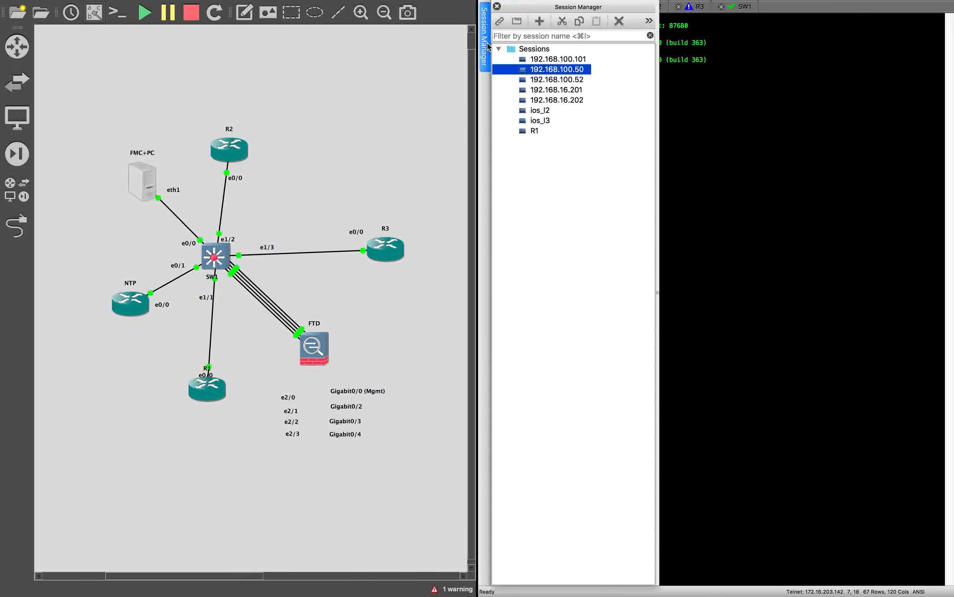
double_click(581, 72)
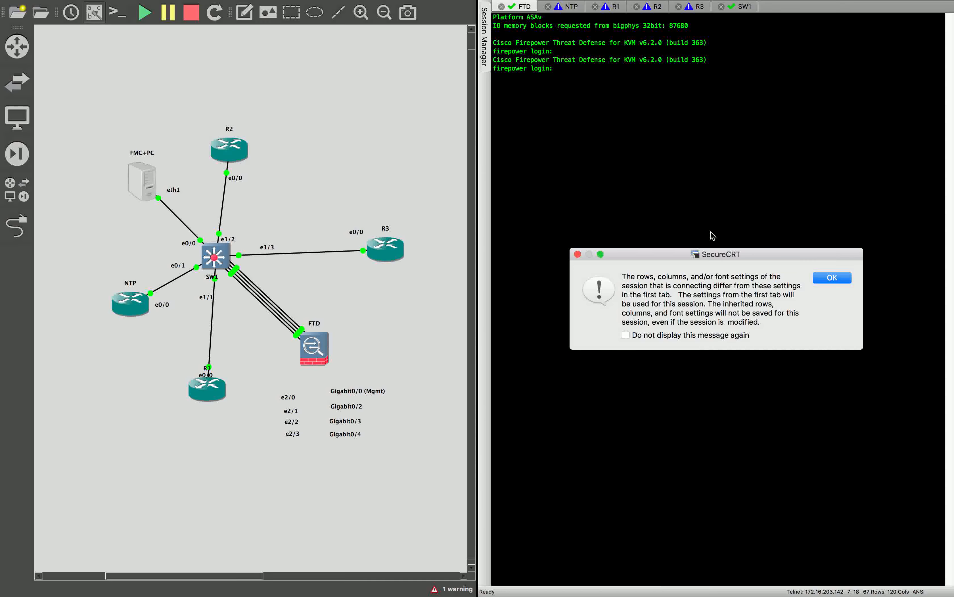
left_click(833, 279)
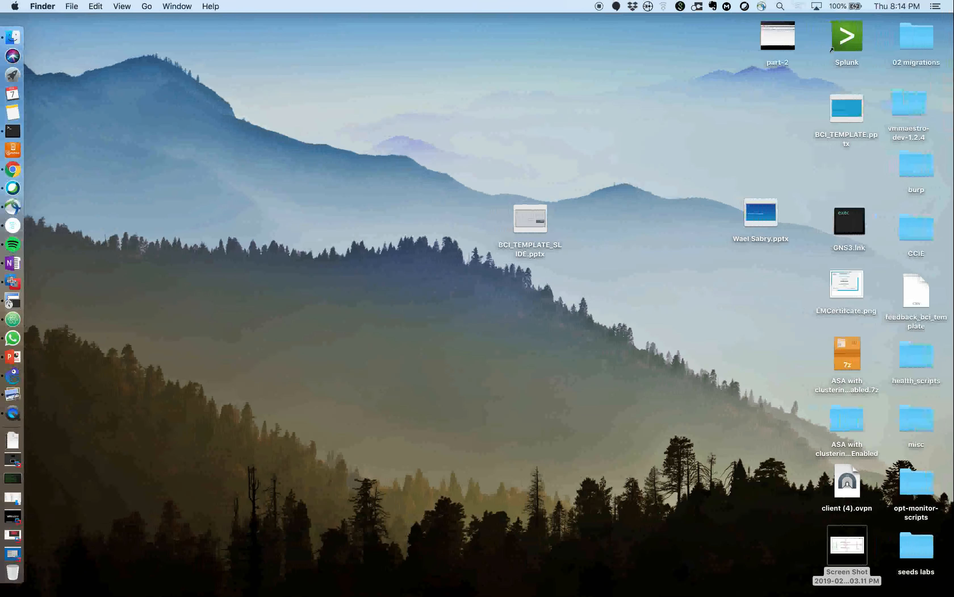
left_click(28, 258)
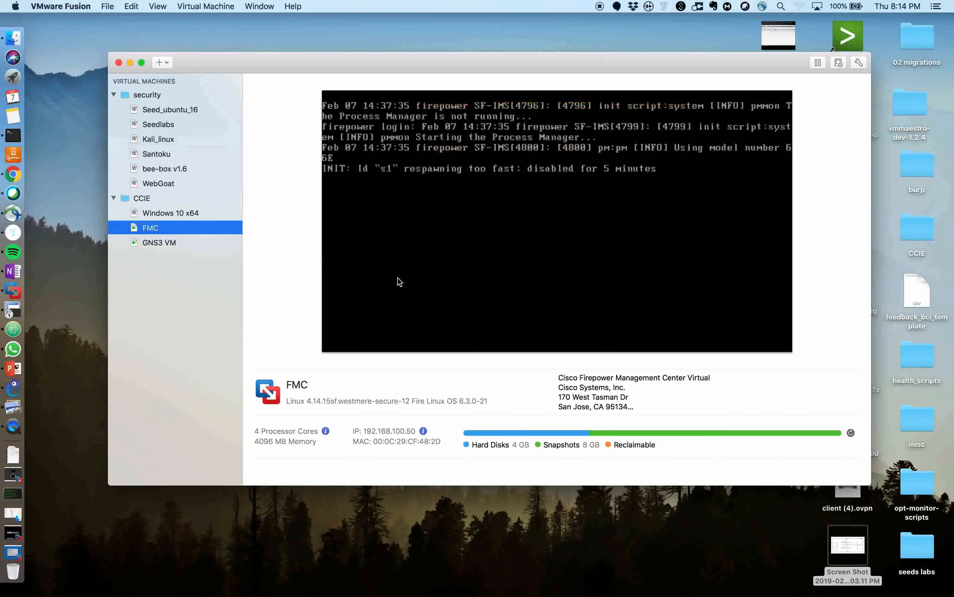
left_click(131, 62)
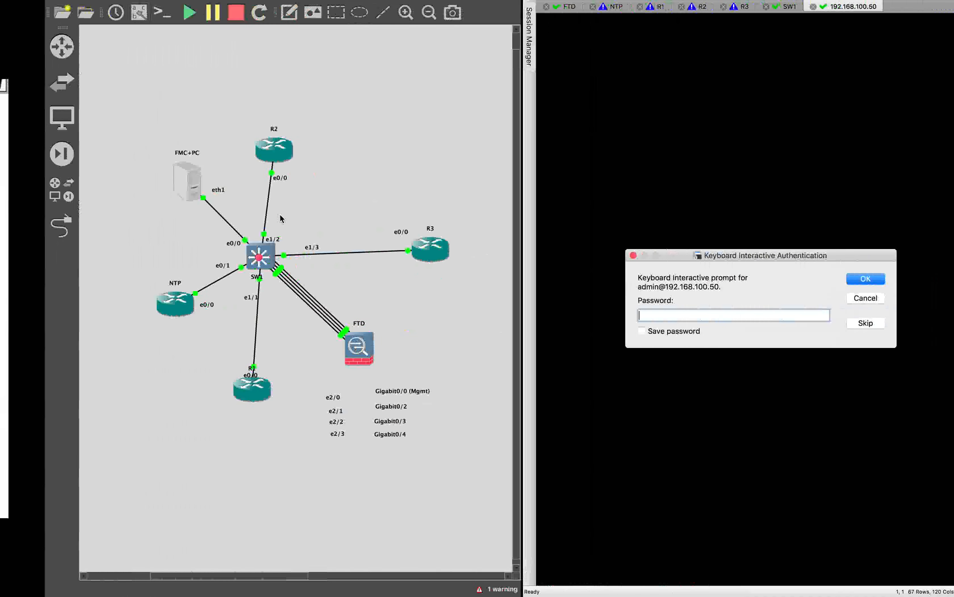
type("dmin123")
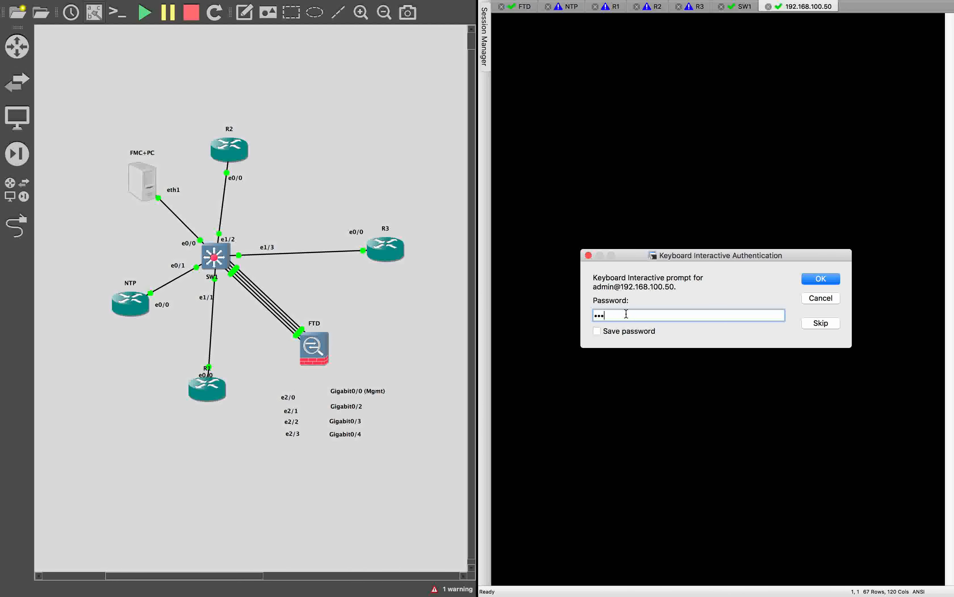
key("Return")
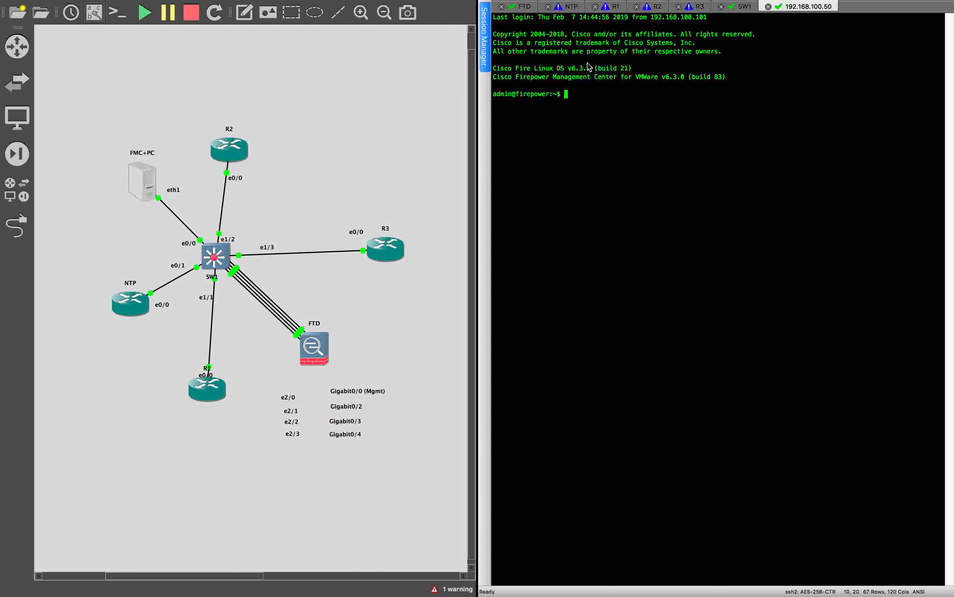
Step: Log in to the FTD console as admin with its password
left_click(526, 6)
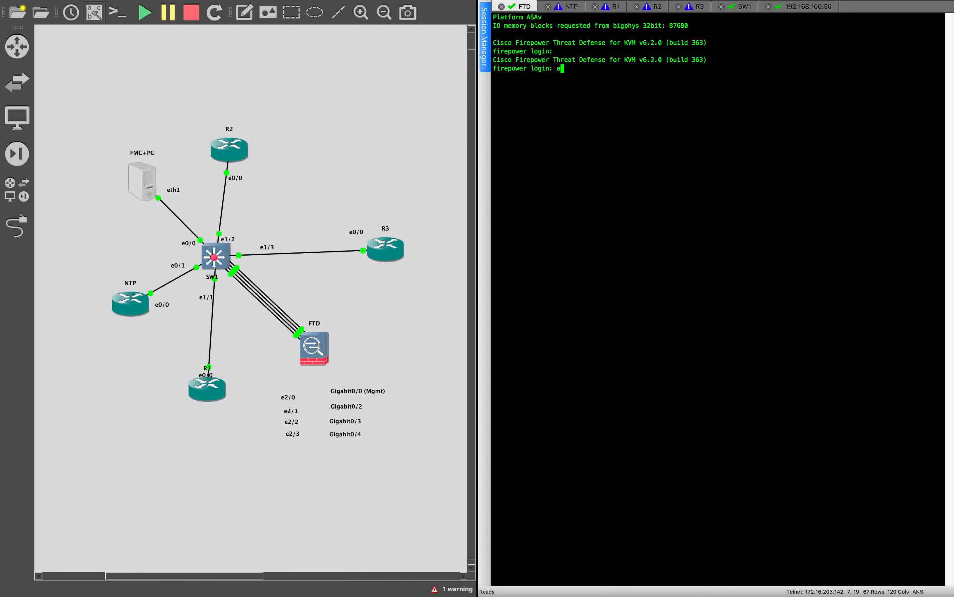
type("admin")
key("Return")
key("Return")
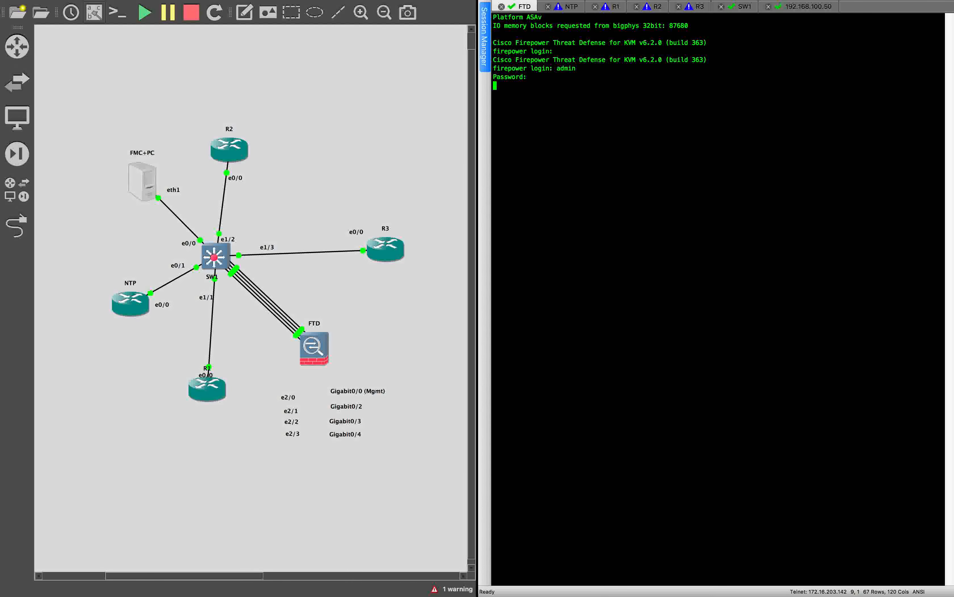
key("Return")
Step: Page through and accept the EULA, then log in as admin again
key("Return")
key("Return")
key("Return")
key("Return")
key("Return")
key("Return")
key("Return")
key("Return")
key("Return")
key("Return")
key("Return")
key("Return")
key("Return")
key("Return")
key("Return")
key("Return")
key("Return")
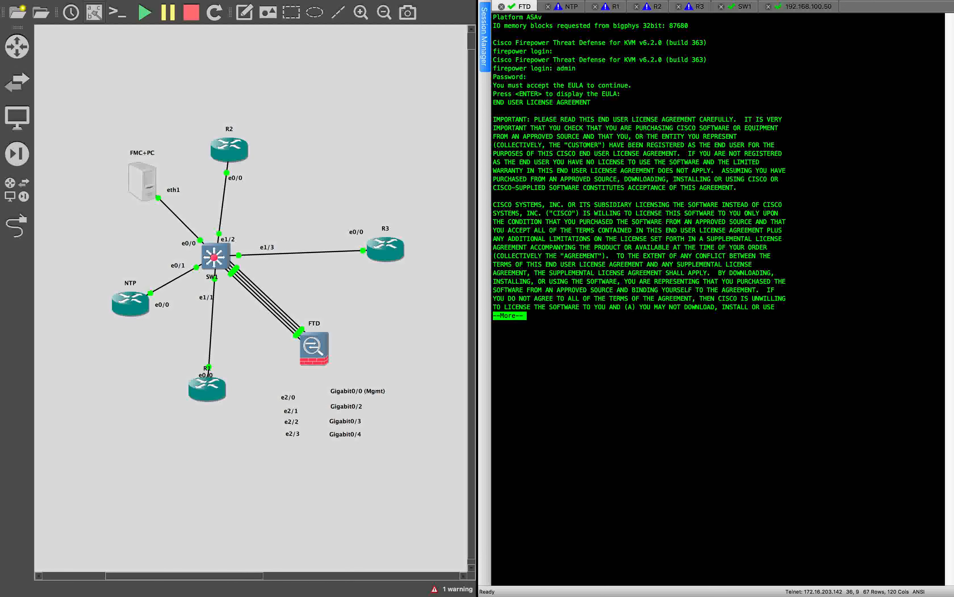
key("Return")
key("Return")
key("Return")
key("Return")
key("Return")
key("Return")
key("Return")
key("Return")
key("Return")
key("Return")
key("Return")
key("Return")
key("Return")
key("Return")
key("Return")
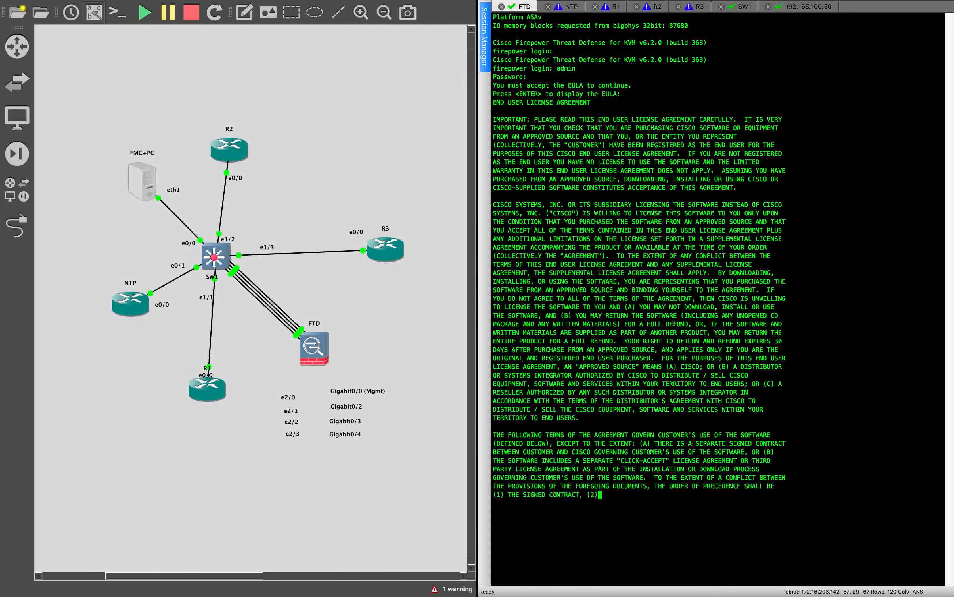
key("Return")
key("Return")
key("Return")
key("Return")
key("Return")
key("Return")
key("Return")
key("Return")
key("Return")
key("Return")
key("Return")
key("Return")
key("Return")
key("Return")
key("Return")
key("Return")
key("Return")
key("Return")
key("Return")
key("Return")
key("Return")
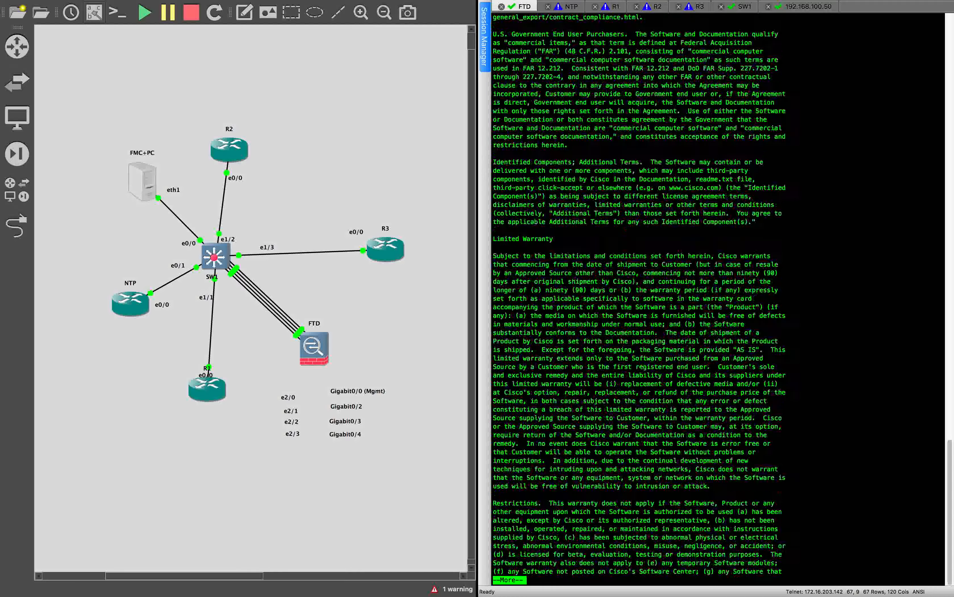
key("Return")
key("Return")
key("Return")
key("Return")
key("Return")
key("Return")
key("Return")
key("Return")
key("Return")
key("Return")
key("Return")
key("Return")
key("Return")
key("Return")
key("Return")
key("Return")
key("Return")
key("Return")
key("Return")
key("Return")
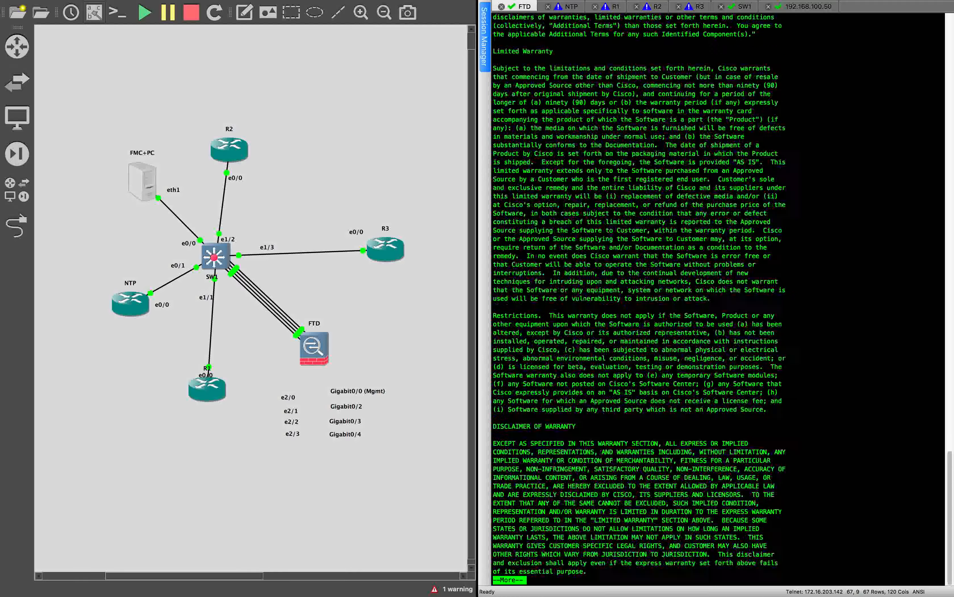
key("Return")
key("Return")
key("Return")
key("Return")
key("Return")
key("Return")
key("Return")
key("Return")
key("Return")
key("Return")
key("Return")
key("Return")
key("Return")
key("Return")
key("Return")
key("Return")
key("Return")
key("Return")
key("Return")
key("Return")
key("Return")
key("Return")
key("Return")
key("Return")
key("Return")
key("Return")
key("Return")
key("Return")
key("Return")
key("Return")
key("Return")
key("Return")
key("Return")
key("Return")
key("Return")
key("Return")
type("admin")
key("Return")
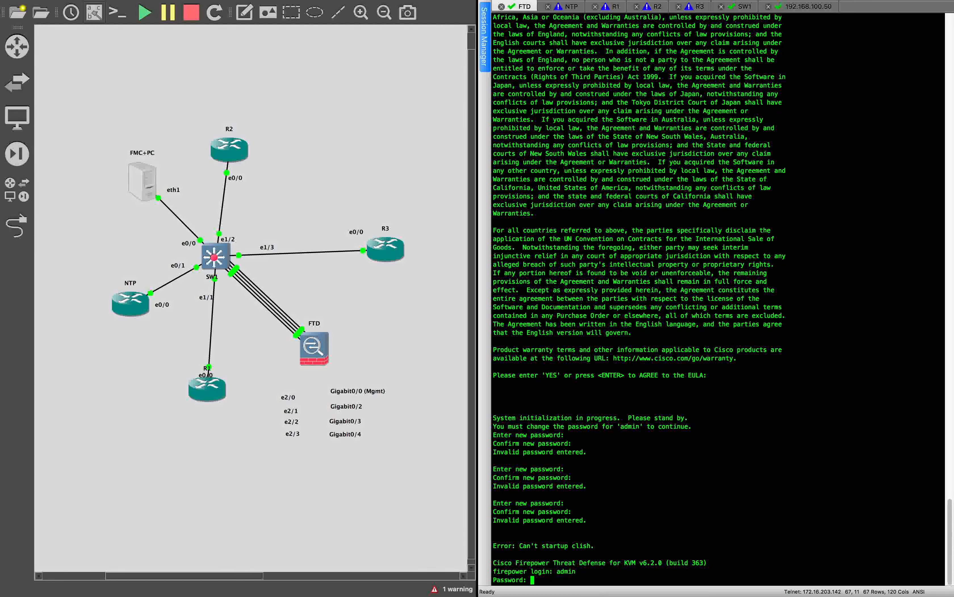
key("Return")
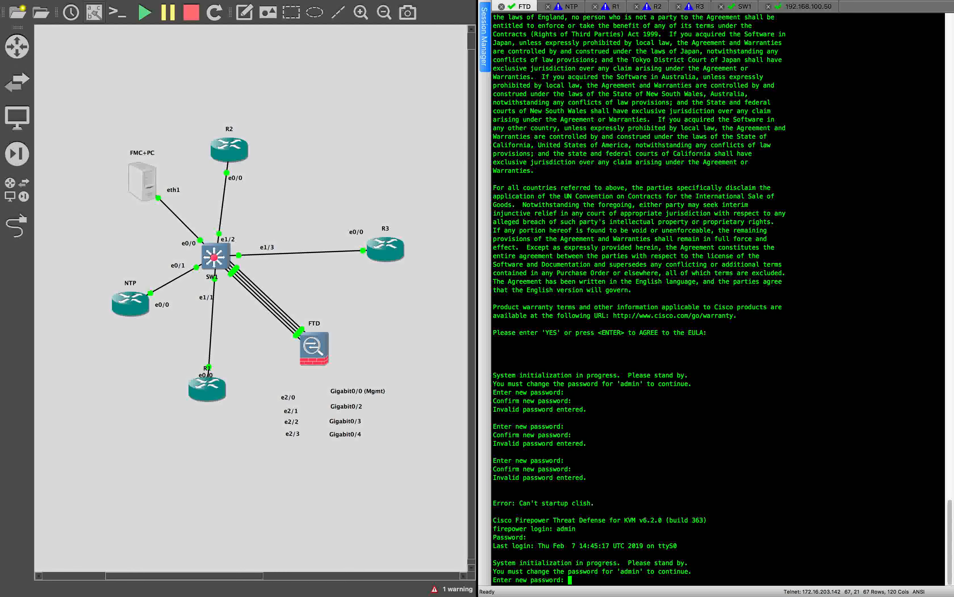
Step: Set and confirm a new admin password, enable IPv4 and decline IPv6
key("Return")
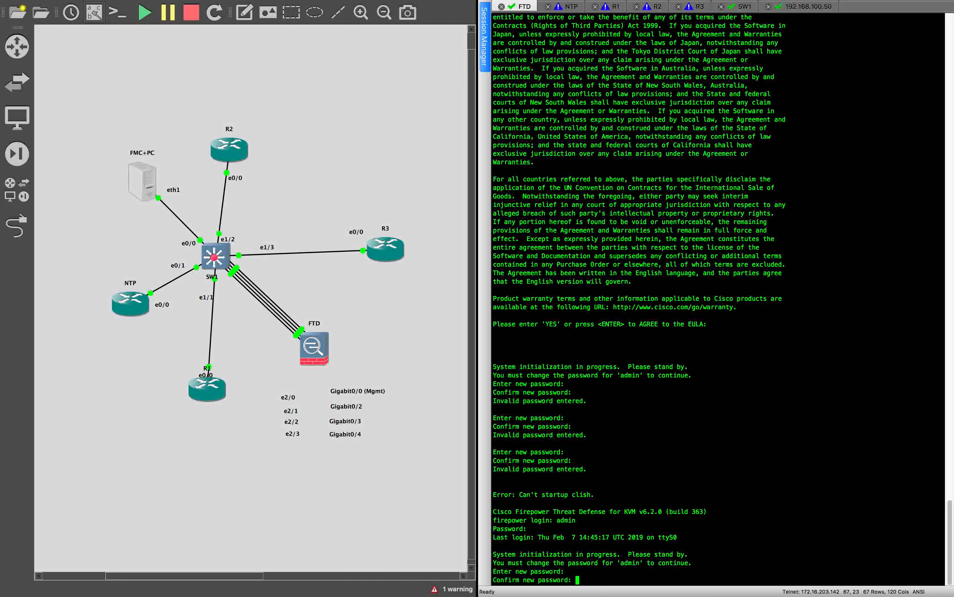
key("Return")
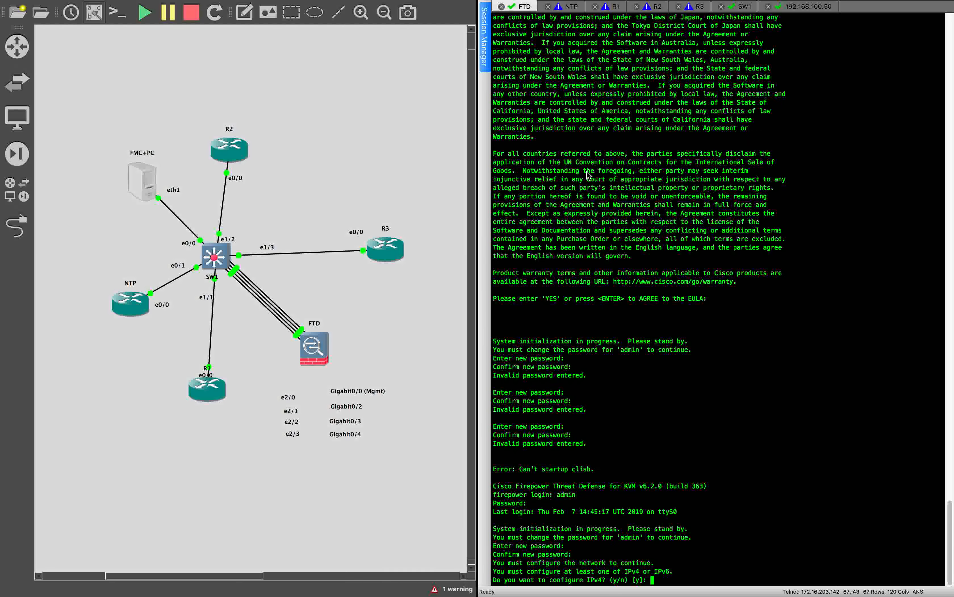
type("y")
key("Return")
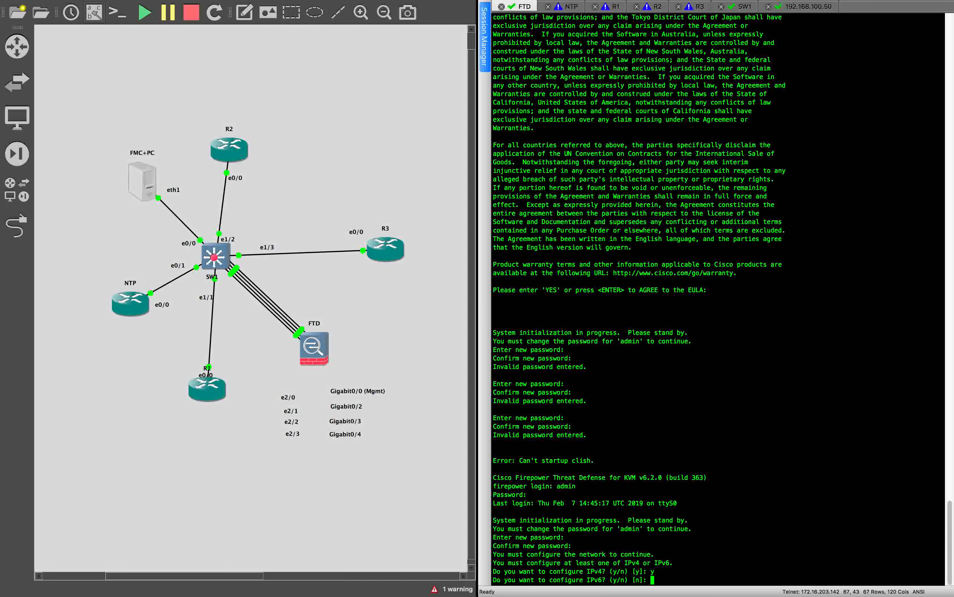
type("n")
key("Return")
Step: Configure IPv4 manually: address 192.168.100.52, netmask 255.255.255.0, gateway 192.168.100.1
type("ma")
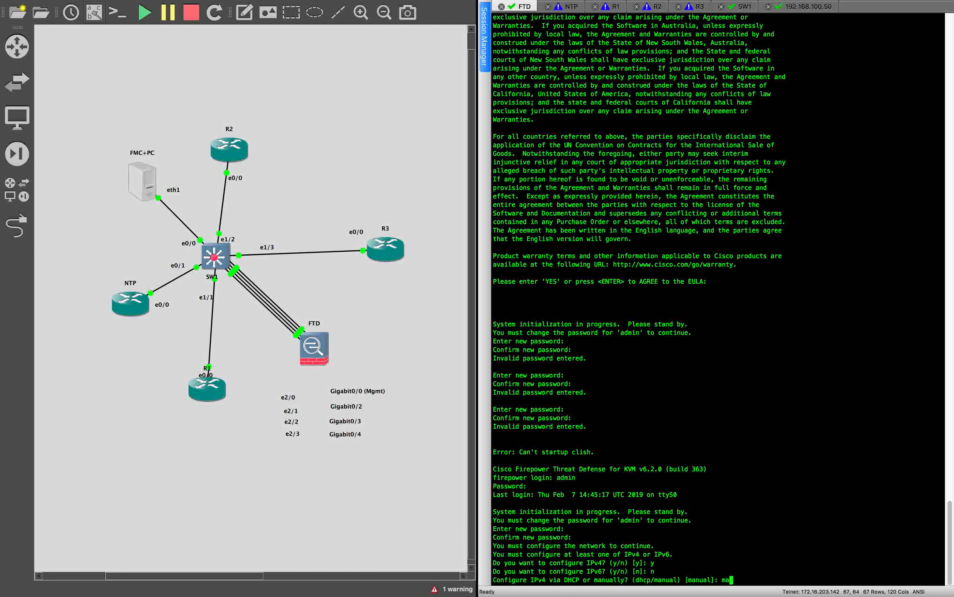
type("ny")
key("BackSpace")
key("Return")
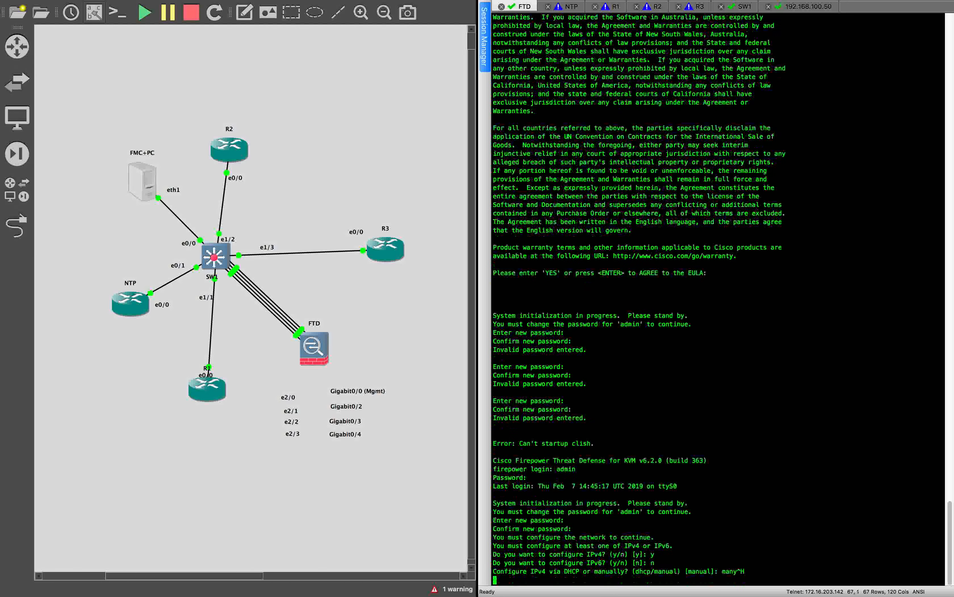
type("manually? (dhcp/manual) [manual]: manual")
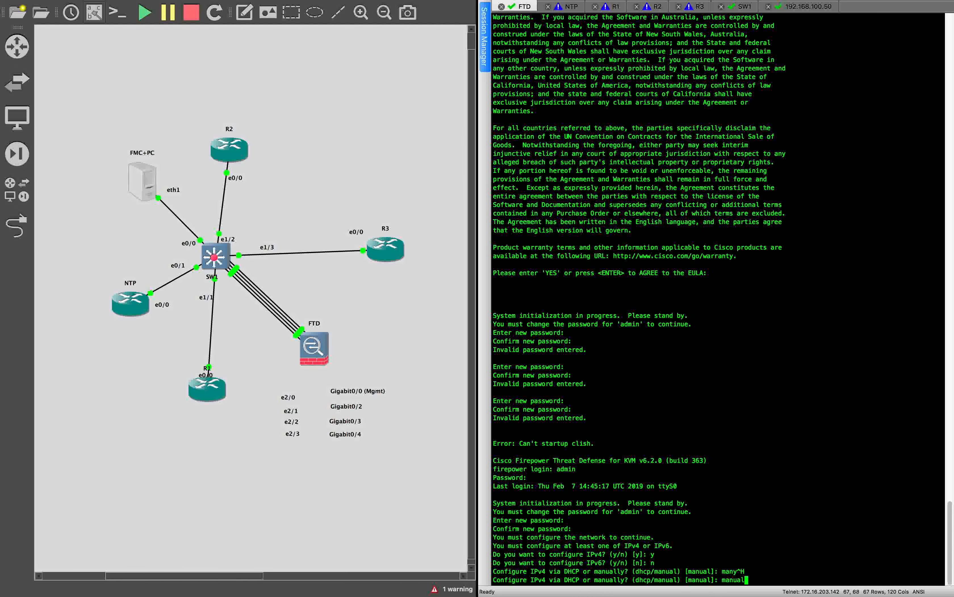
key("Return")
type("192")
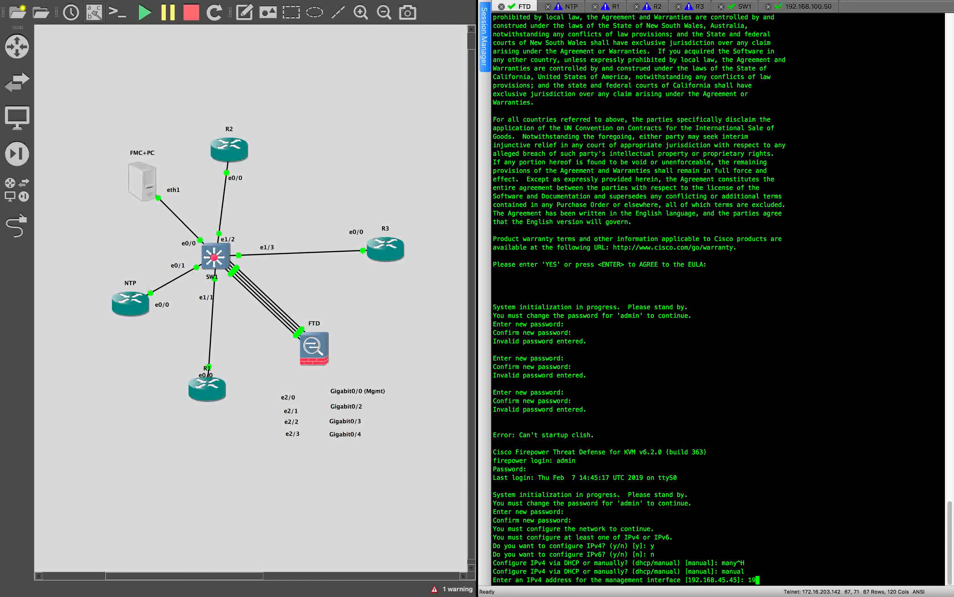
type(".168.100.52")
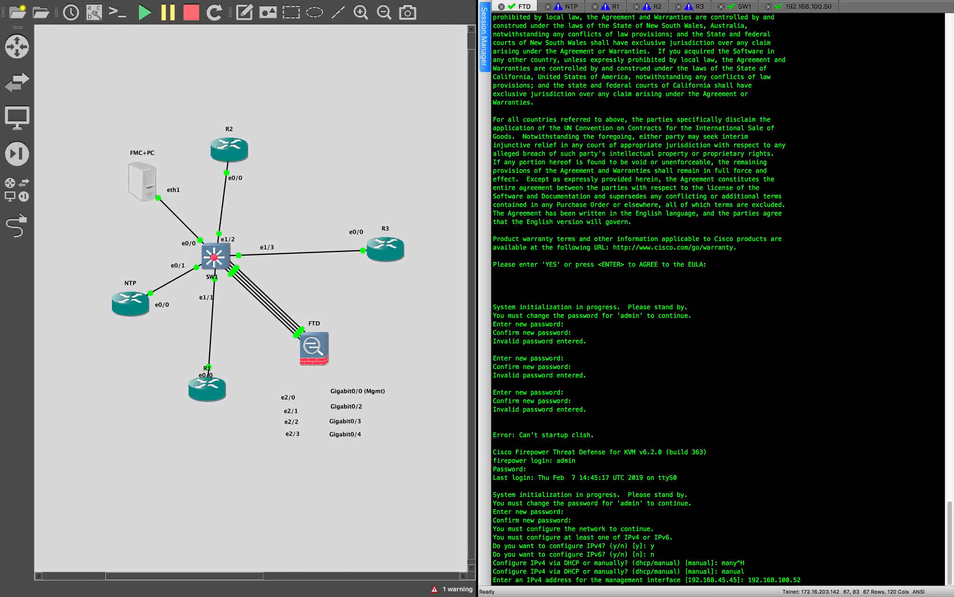
key("Return")
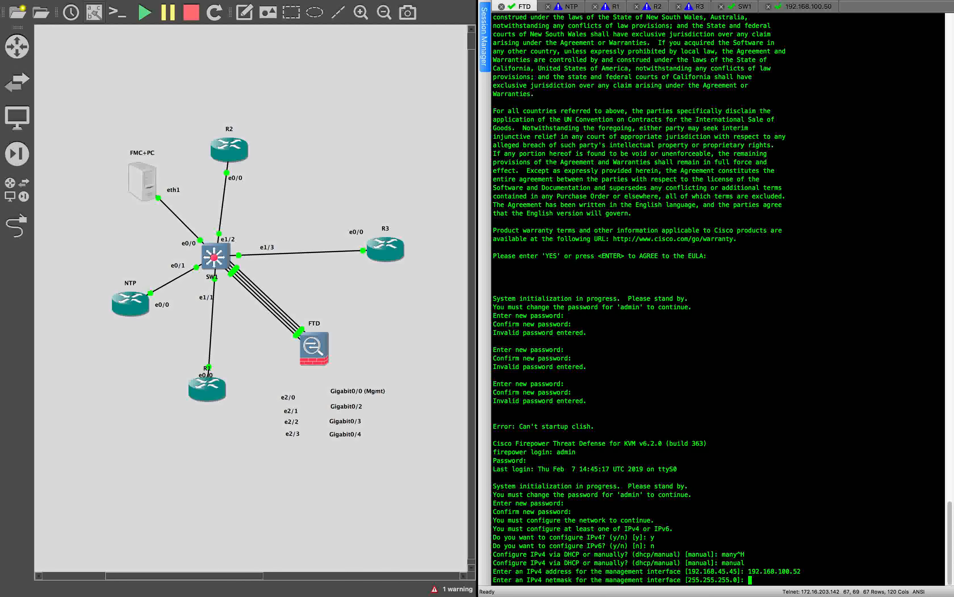
type("255.255.255.0")
key("Return")
type("192.168.45.1]: 192.168.100.1")
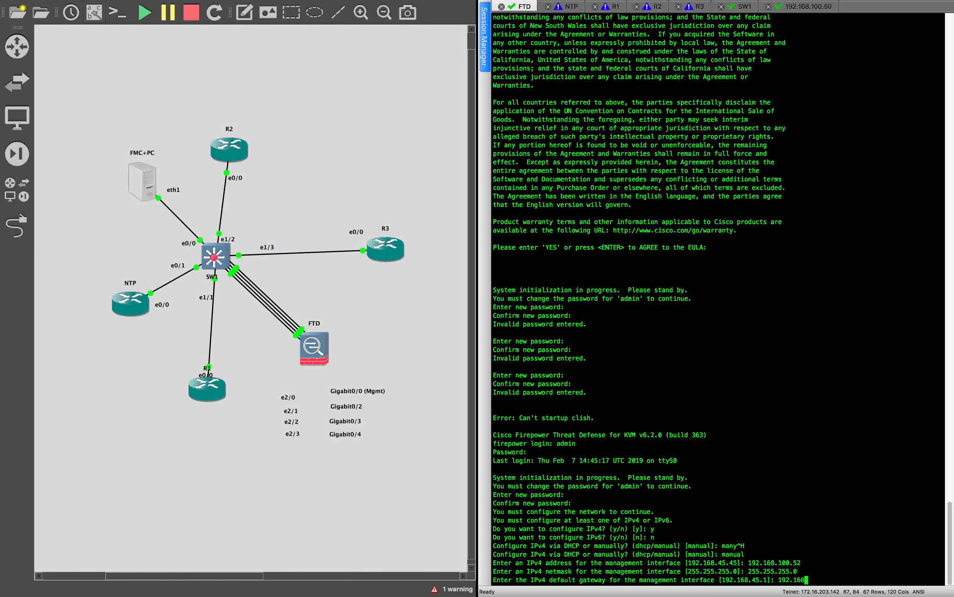
key("Return")
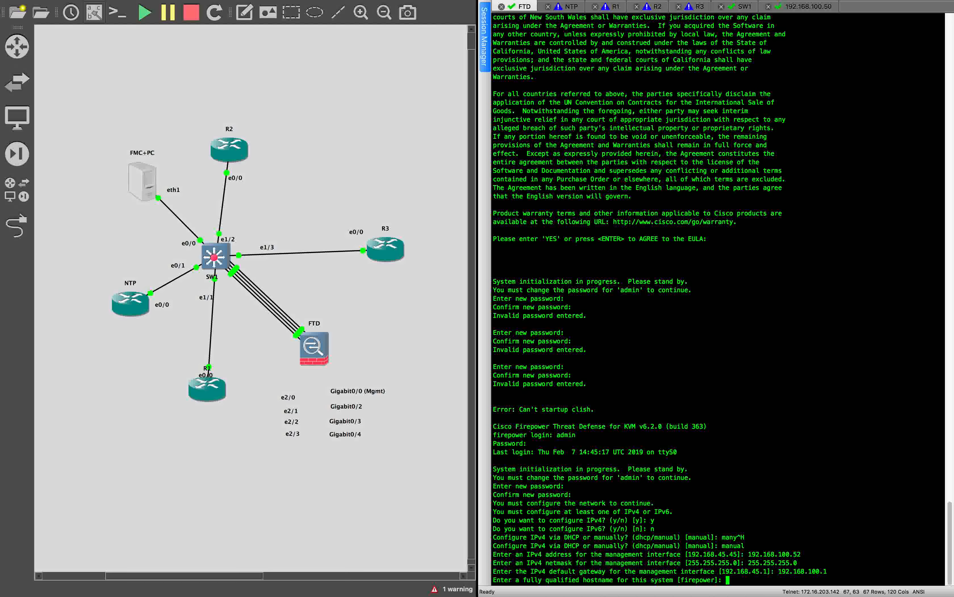
Step: Set hostname FTD with no DNS servers and no search domains
type("FTS")
key("BackSpace")
key("Return")
type("FTD")
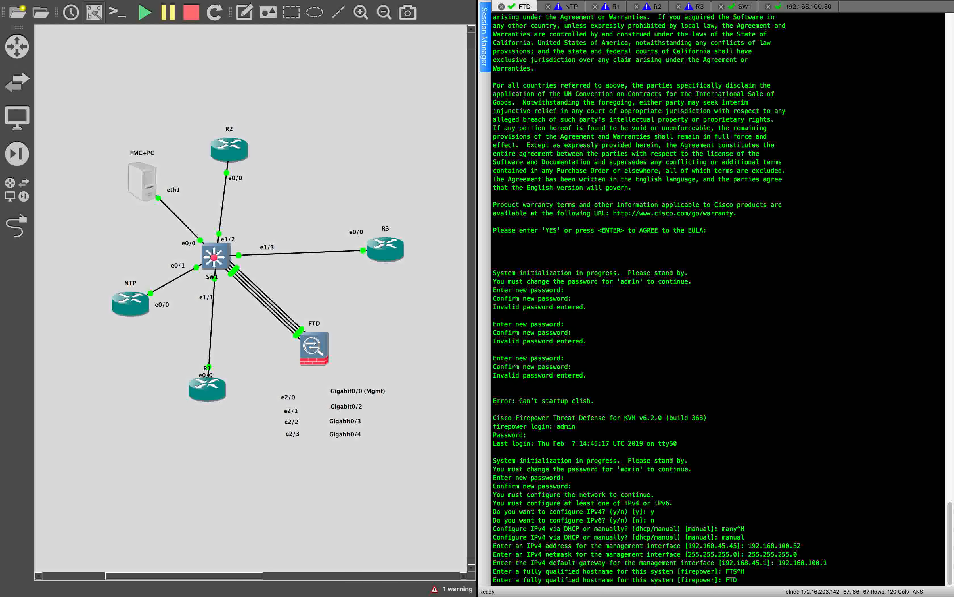
key("Return")
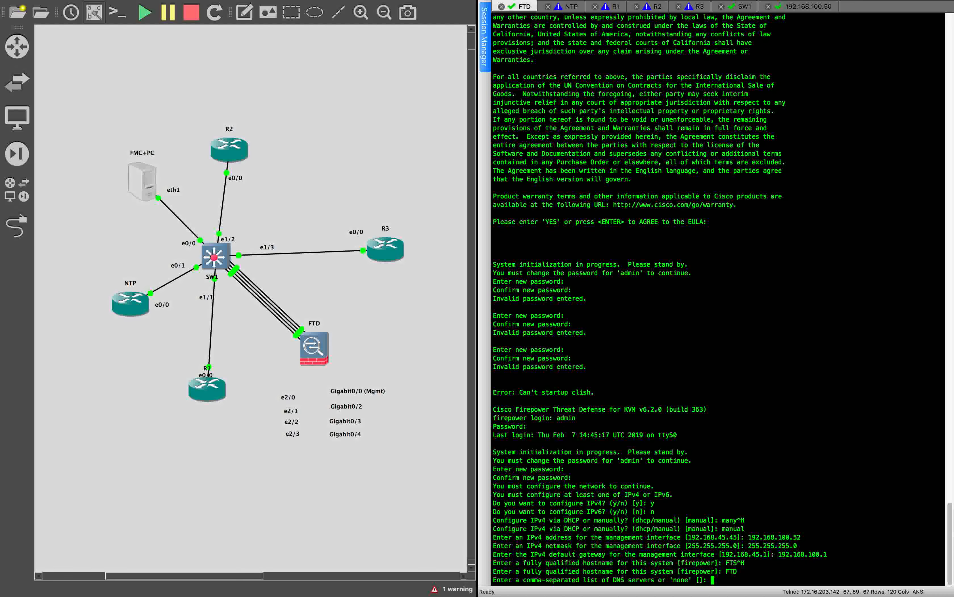
type("none")
key("Return")
type("none")
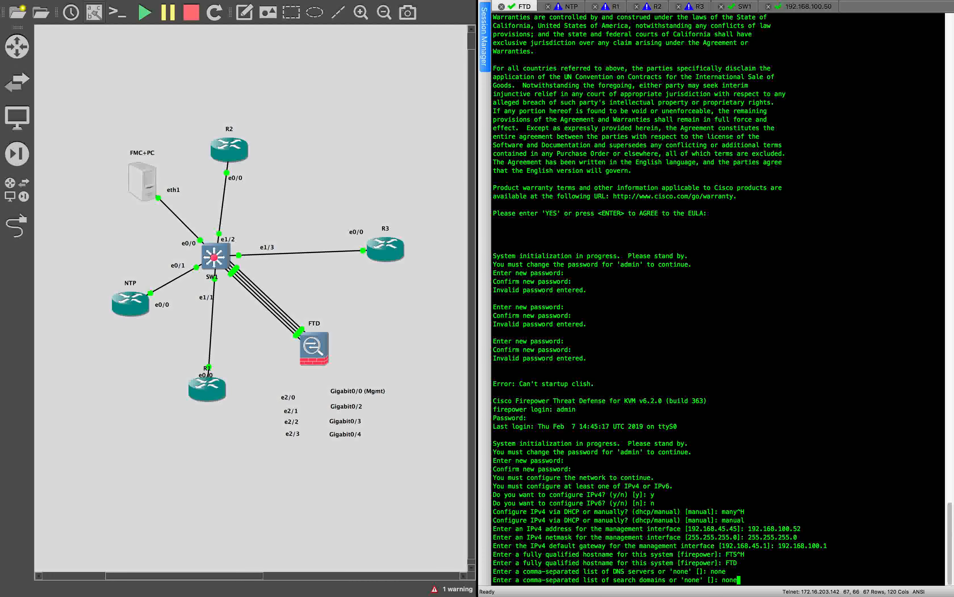
key("Return")
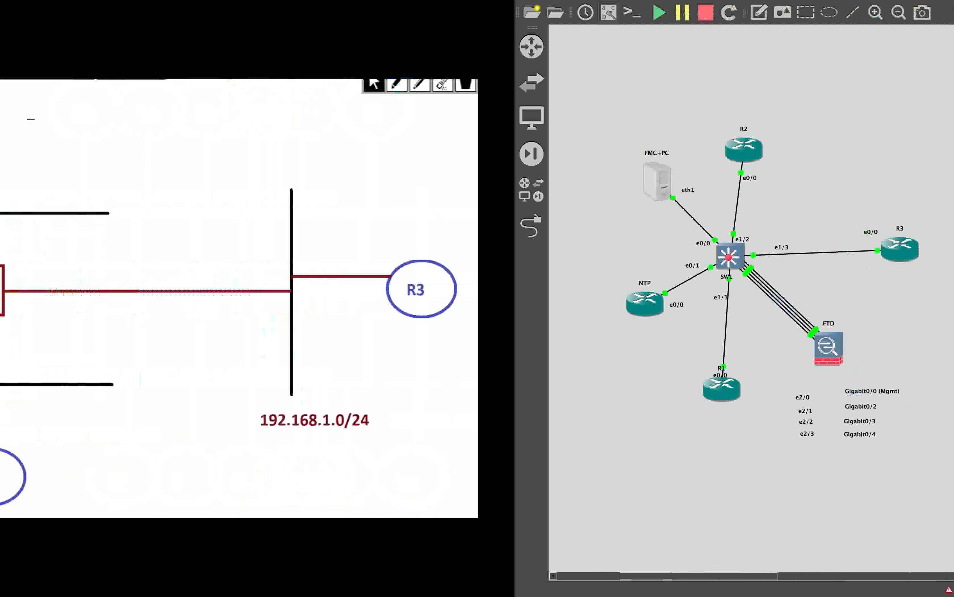
Step: Open a new Chrome window from the Dock and make it full screen
key("ctrl+Up")
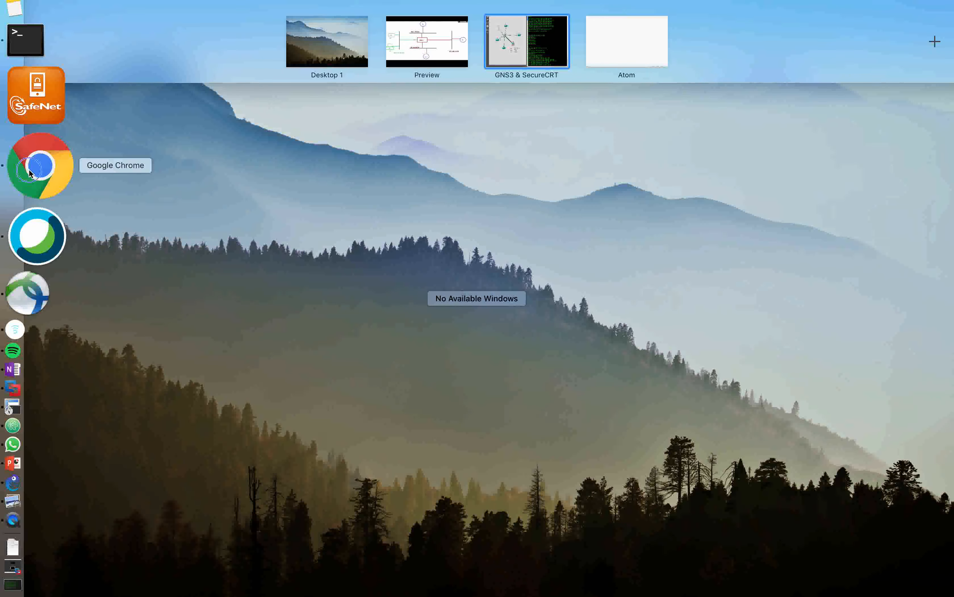
left_click(155, 212)
right_click(20, 163)
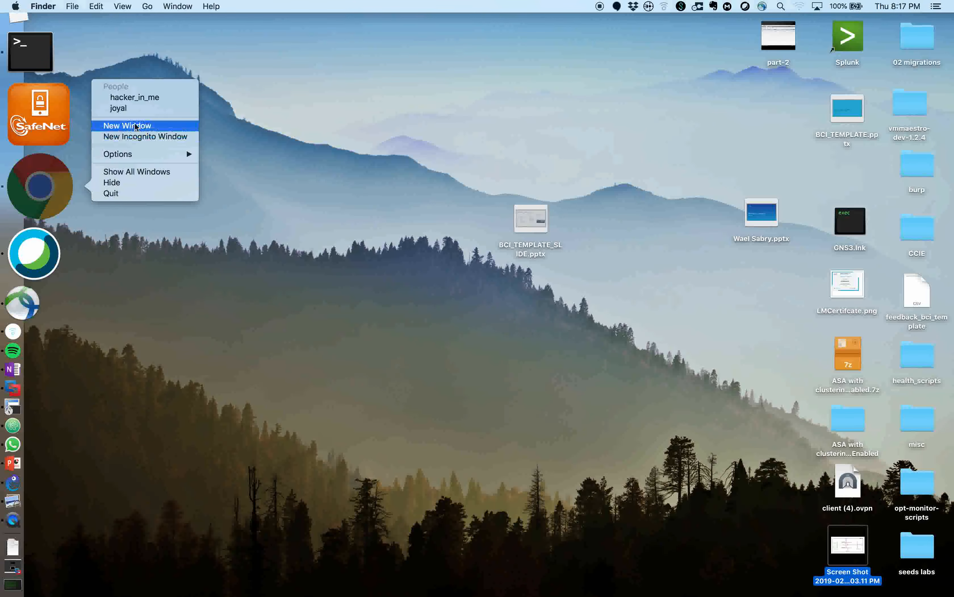
left_click(147, 126)
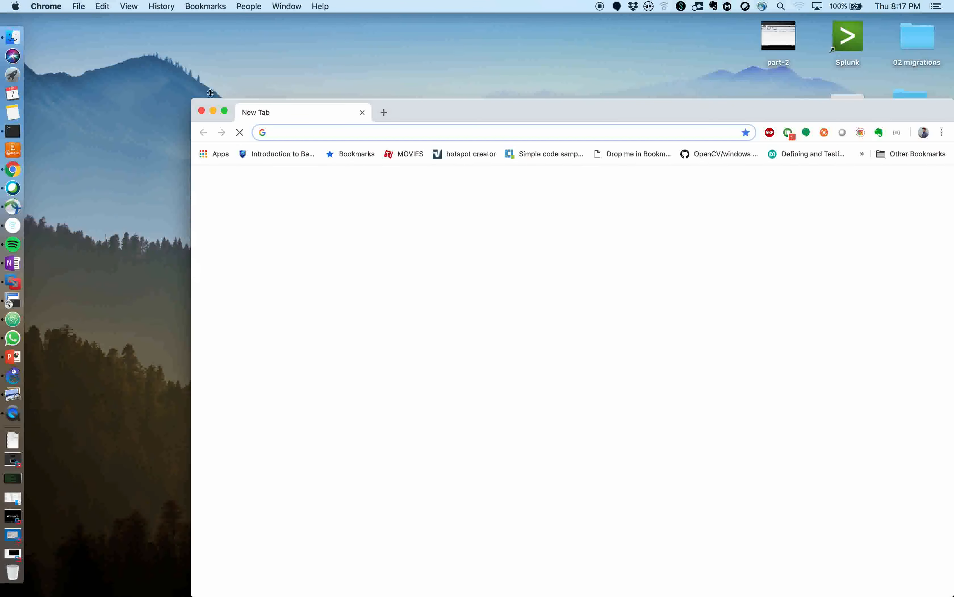
left_click(223, 109)
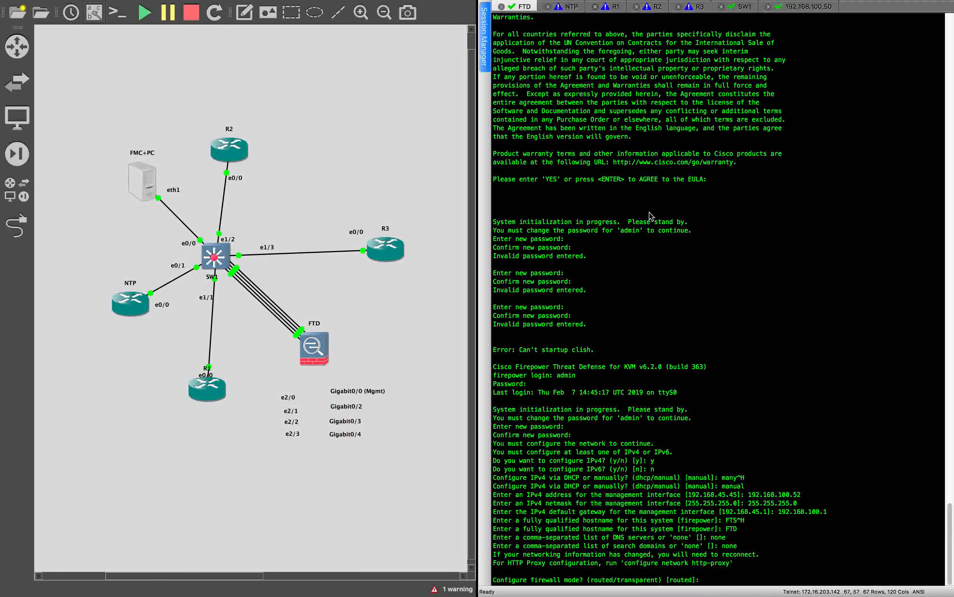
Step: Set the FTD firewall mode to routed
type("routed/transparent) [routed]: routed")
key("Return")
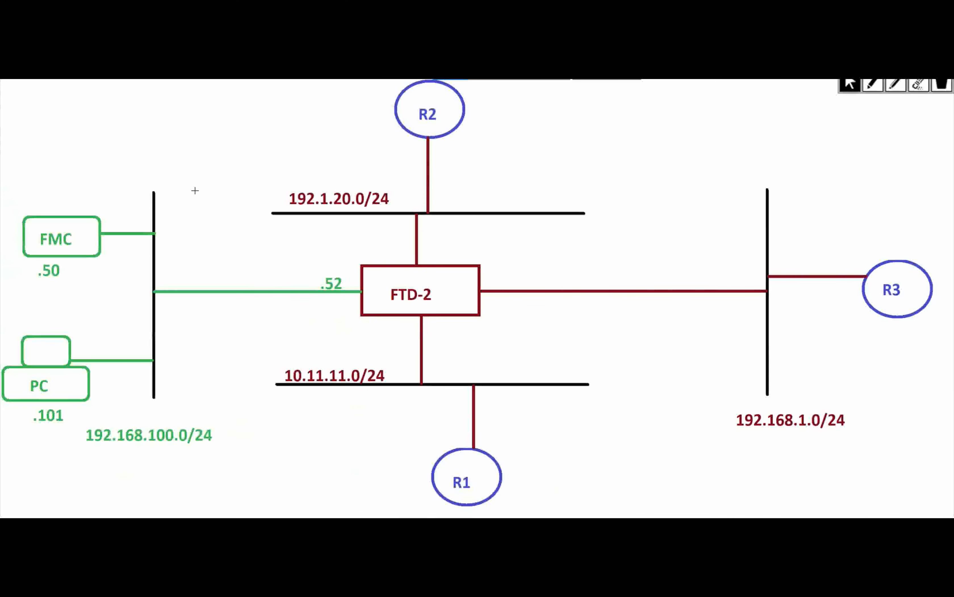
key("ctrl+Up")
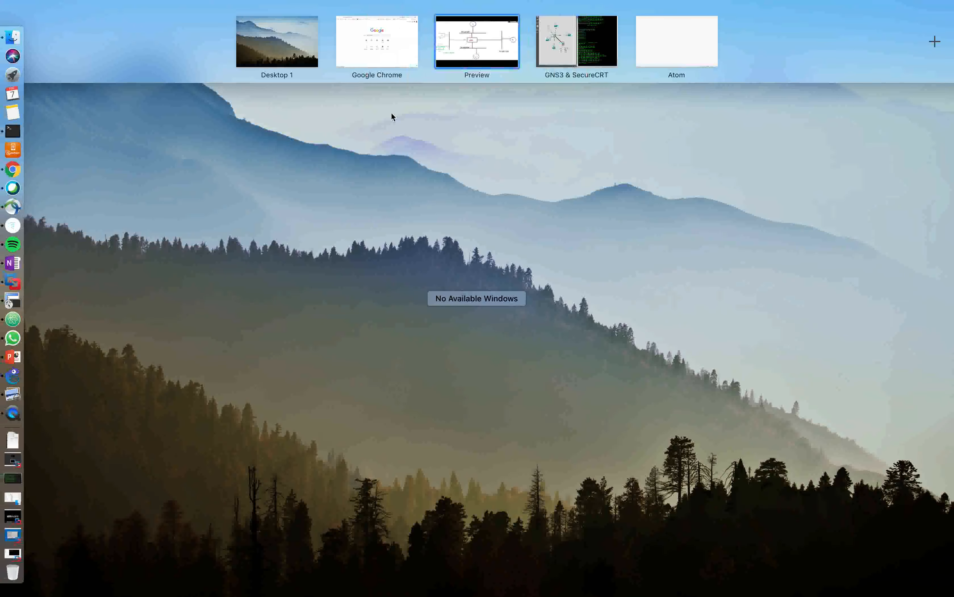
Step: Load the FMC login page at 192.168.100.50 in Chrome and submit the admin username and password
left_click_drag(375, 56, 485, 54)
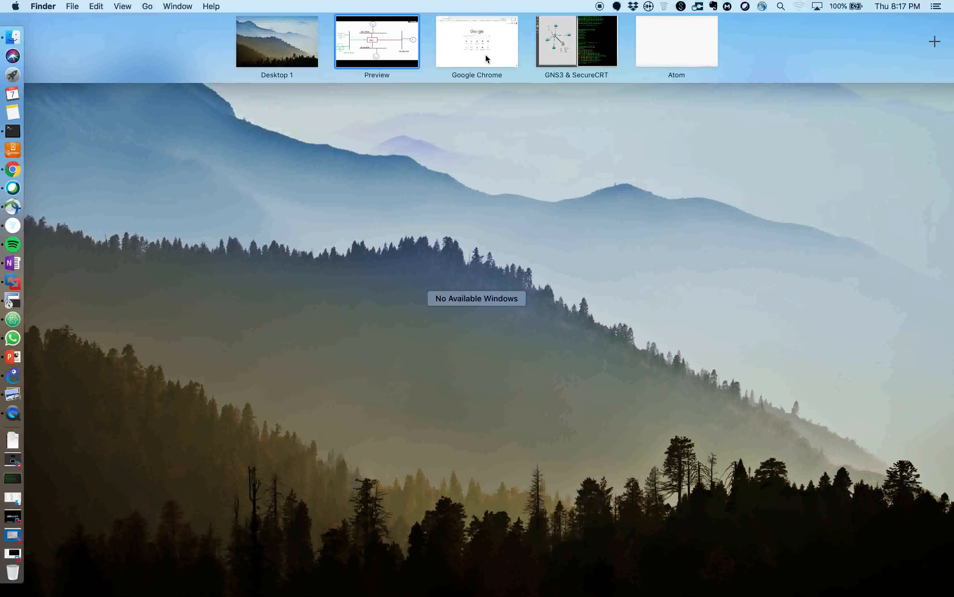
left_click(486, 54)
type("192.168.100.50")
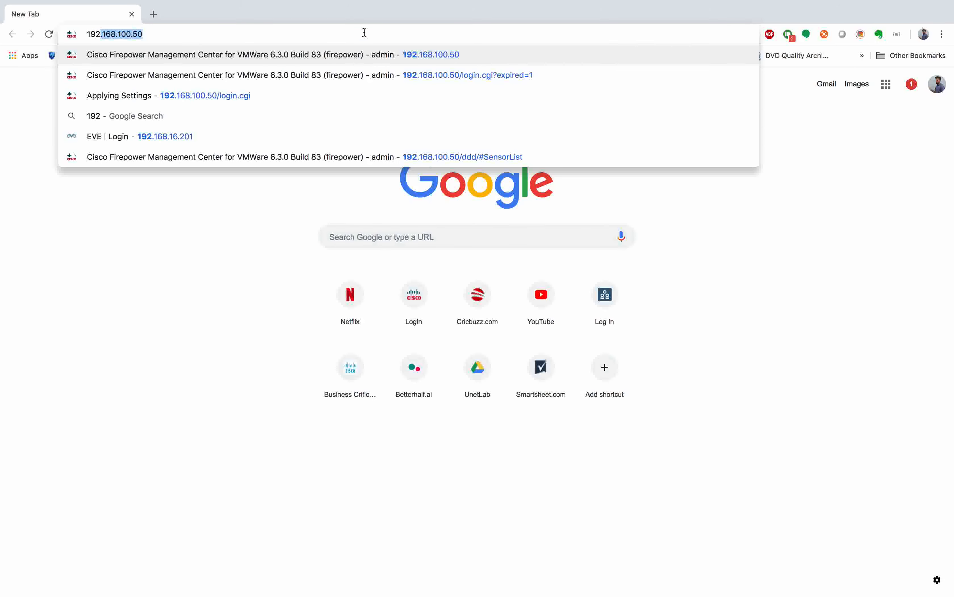
key("Return")
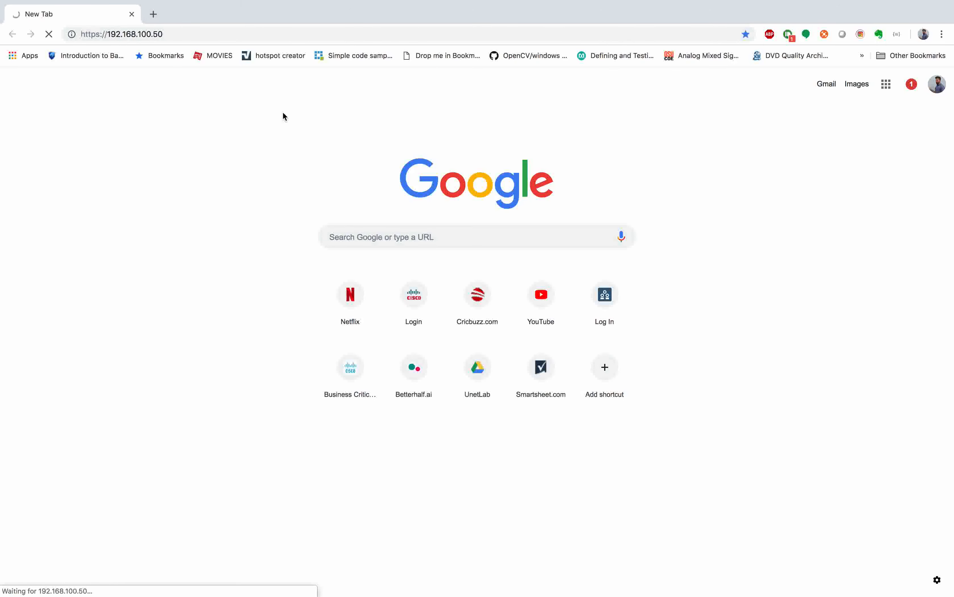
key("ctrl+Right")
key("ctrl+Left")
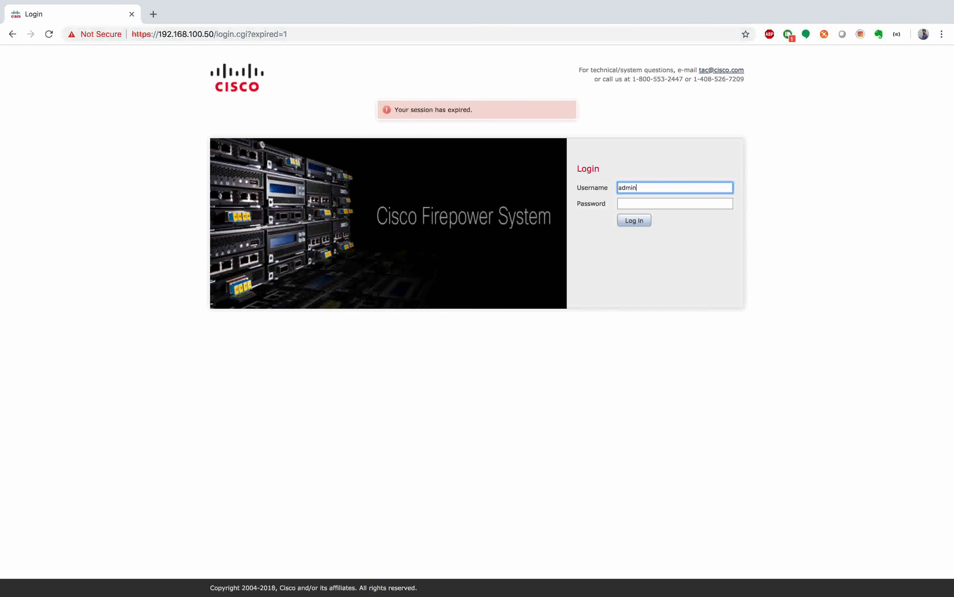
key("Tab")
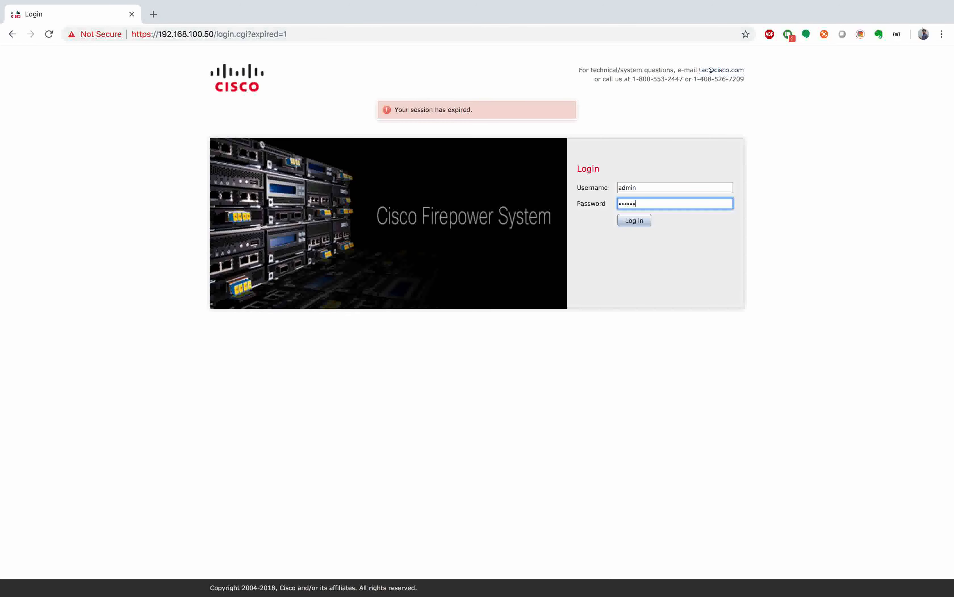
key("Return")
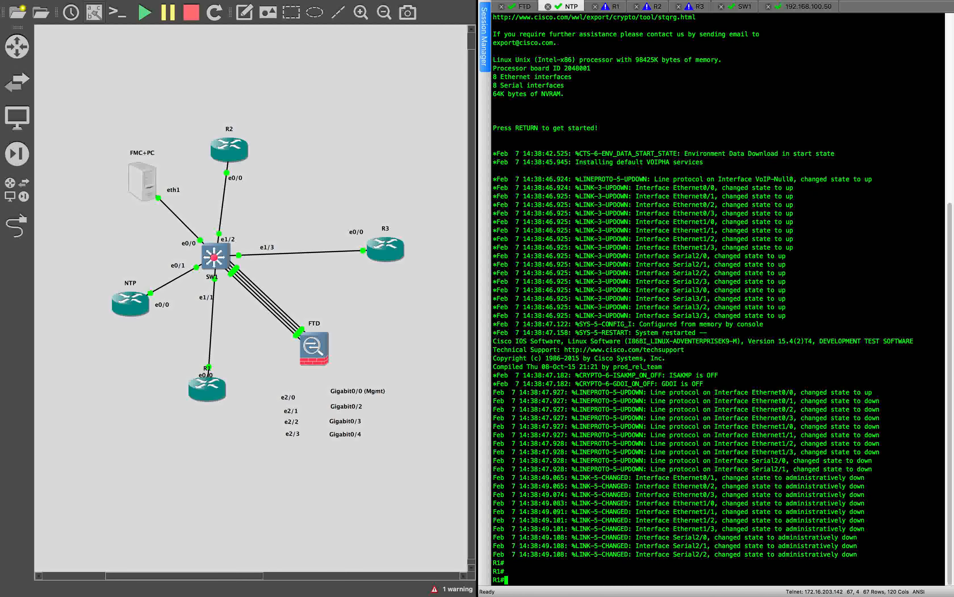
Step: Ping 192.168.100.50 and then 192.168.100.52 from R1
key("Return")
key("Return")
key("Return")
type("ping ")
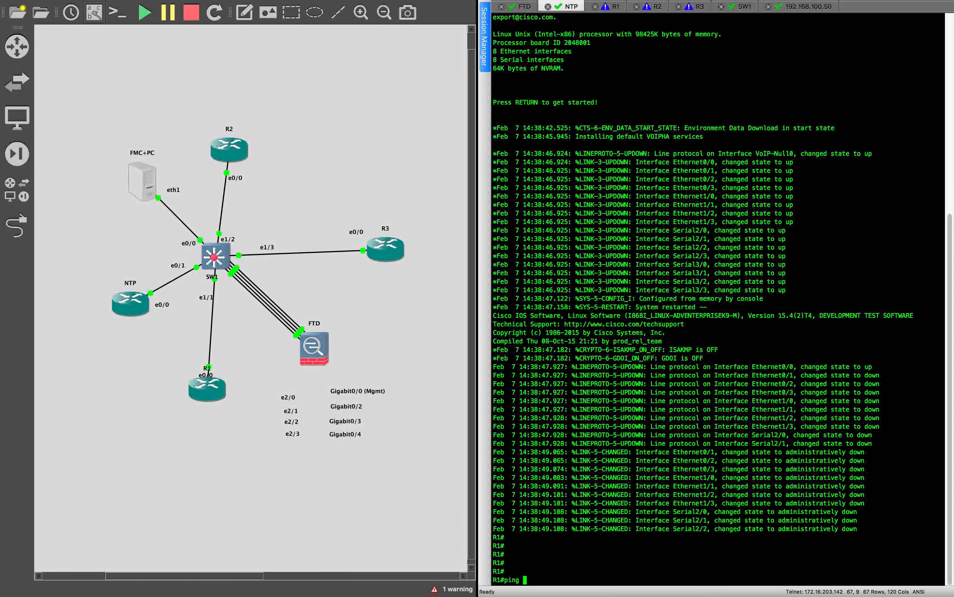
type("192.168.100.50")
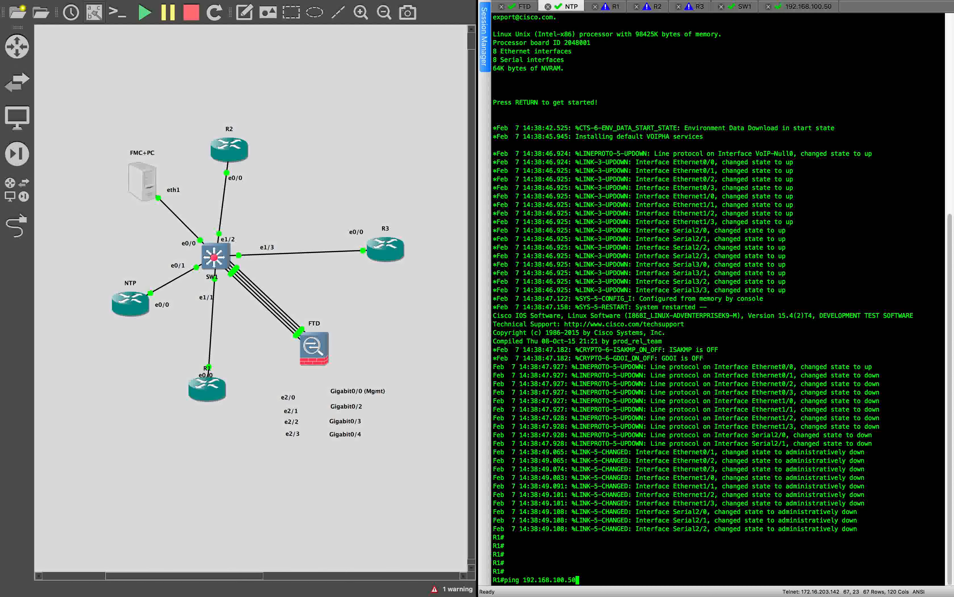
key("Return")
key("Up")
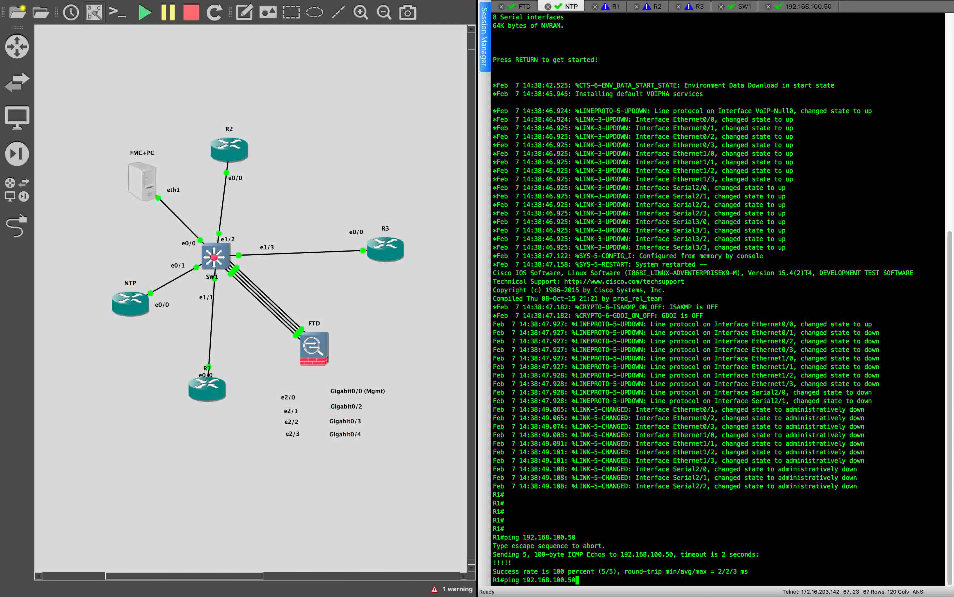
key("BackSpace")
type("2")
key("Return")
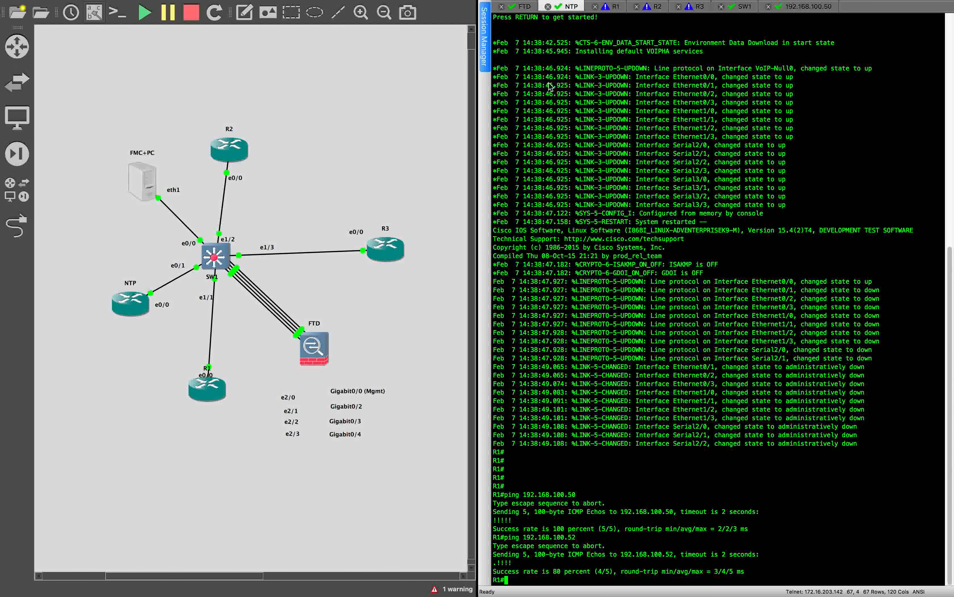
Step: Clear the R1 console screen to a fresh prompt
left_click(524, 6)
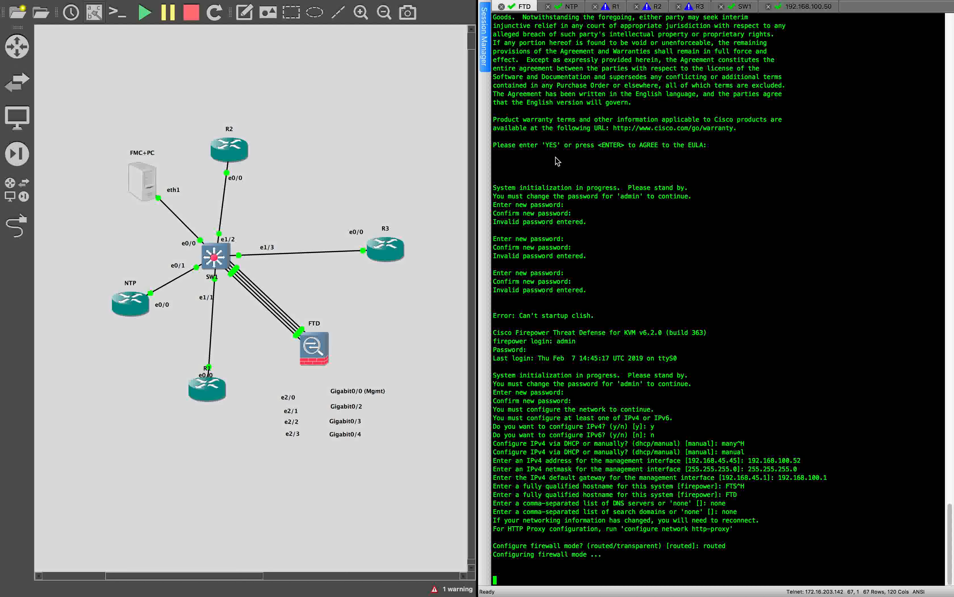
left_click(570, 6)
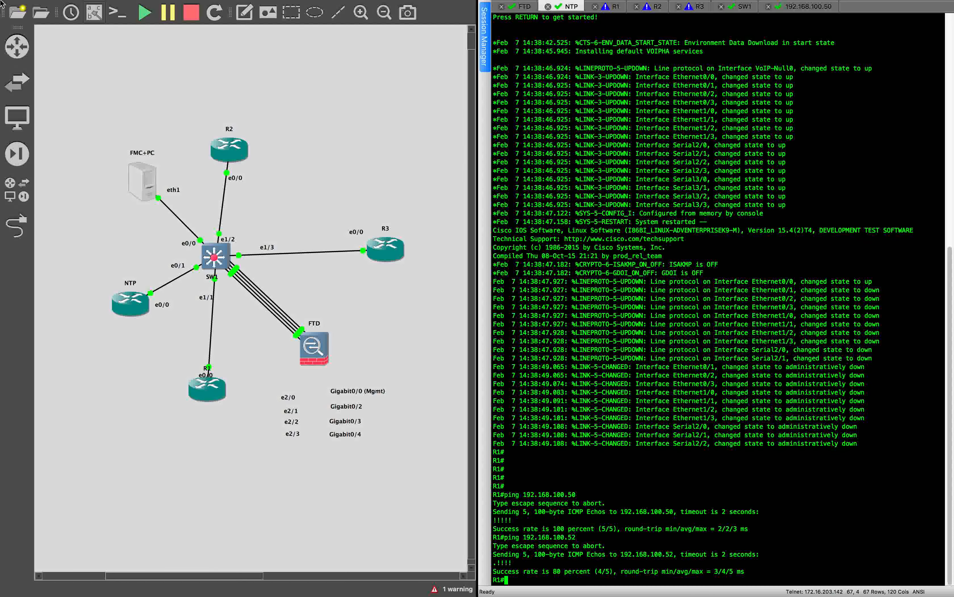
mouse_move(70, 3)
left_click(116, 6)
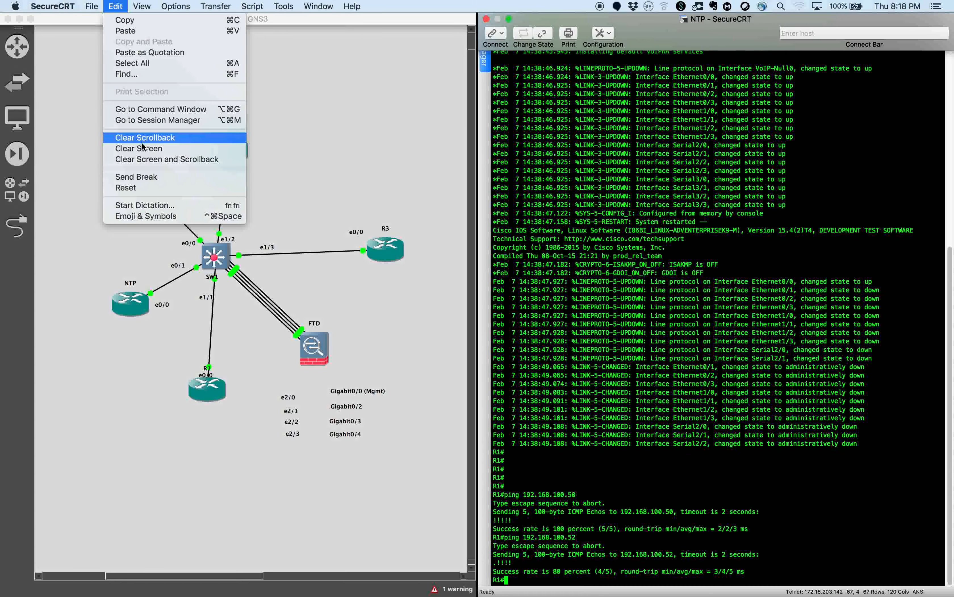
left_click(158, 149)
key("Return")
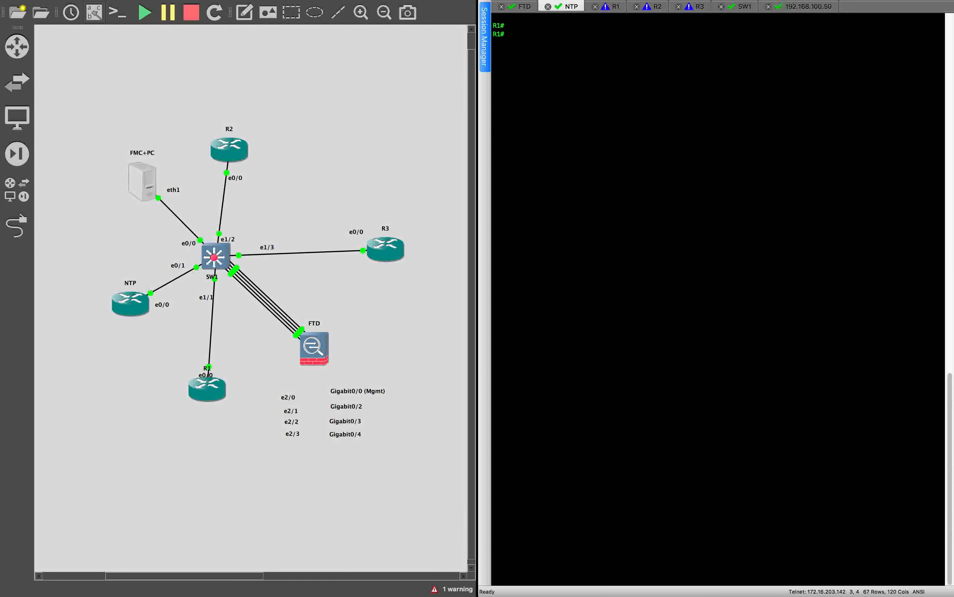
left_click(521, 7)
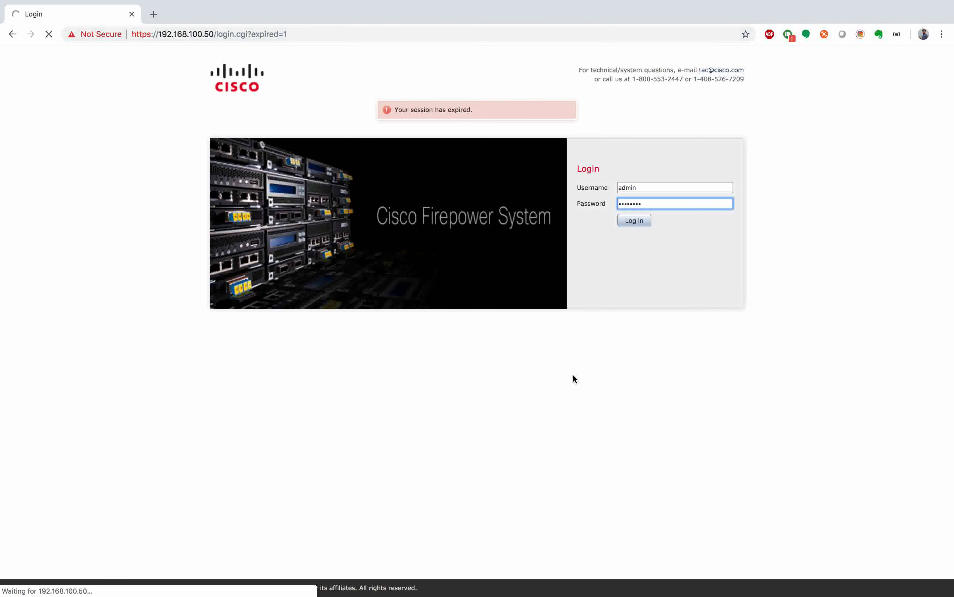
Step: Check the FMC shell at 192.168.100.50 and the FTD console in SecureCRT
left_click(572, 380)
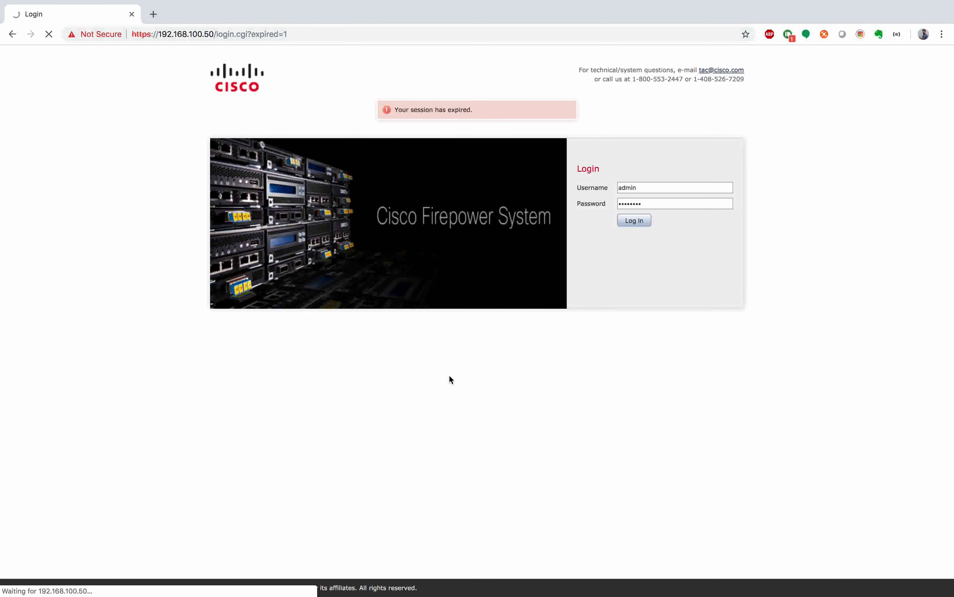
key("ctrl+Right")
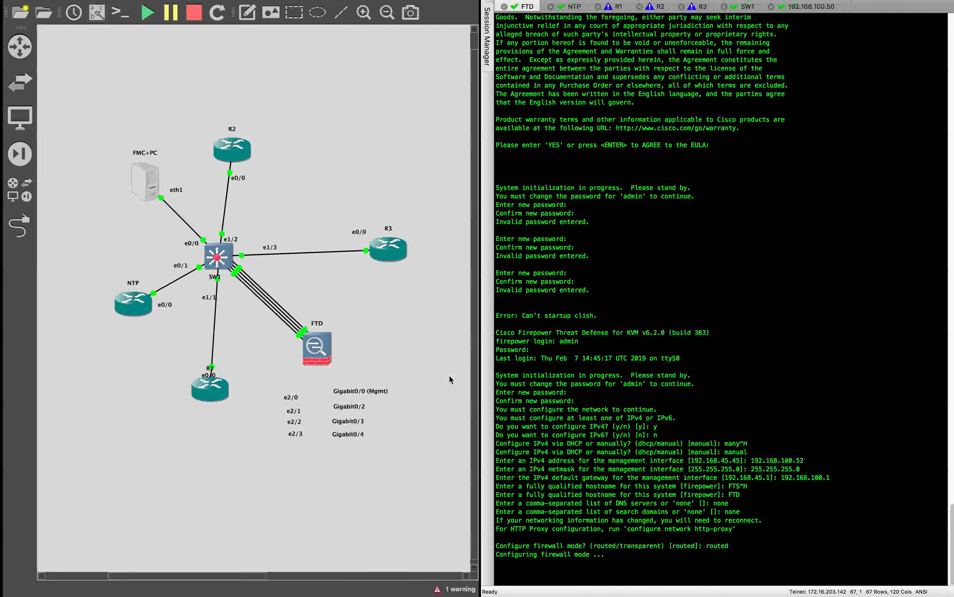
left_click(783, 192)
left_click(809, 6)
key("Return")
key("Return")
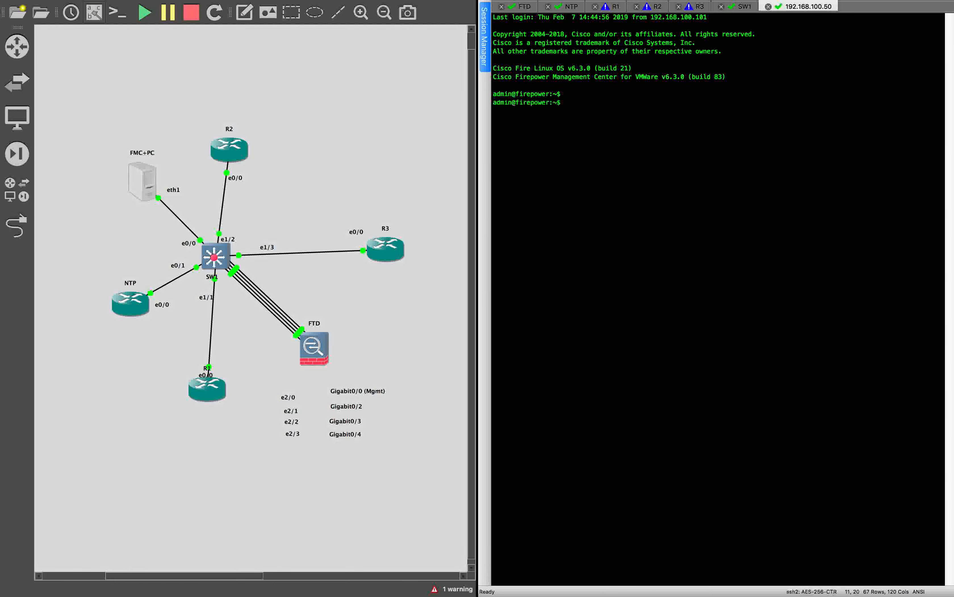
left_click(522, 6)
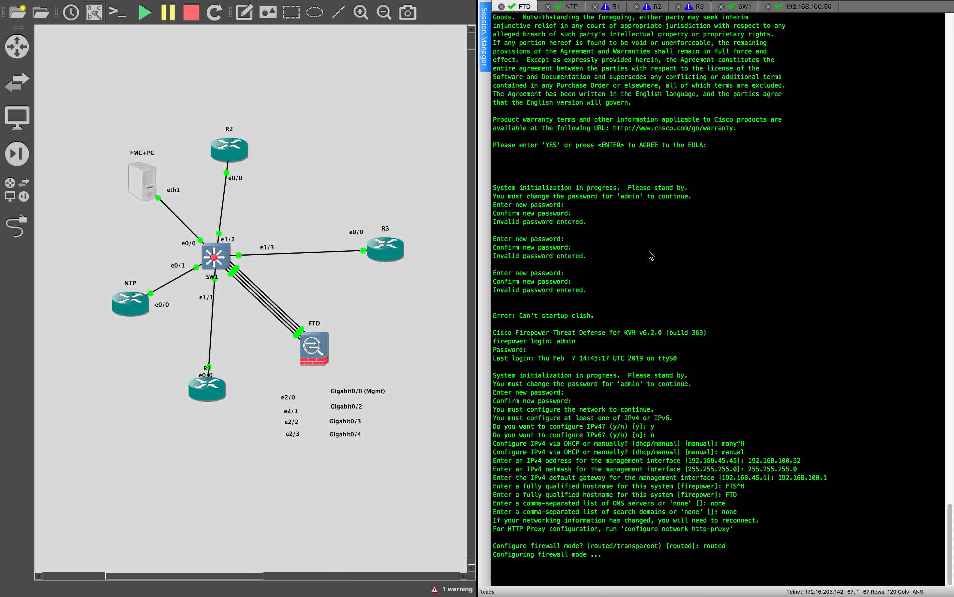
Step: Scroll through the FMC Summary Dashboard in Chrome
key("ctrl+Left")
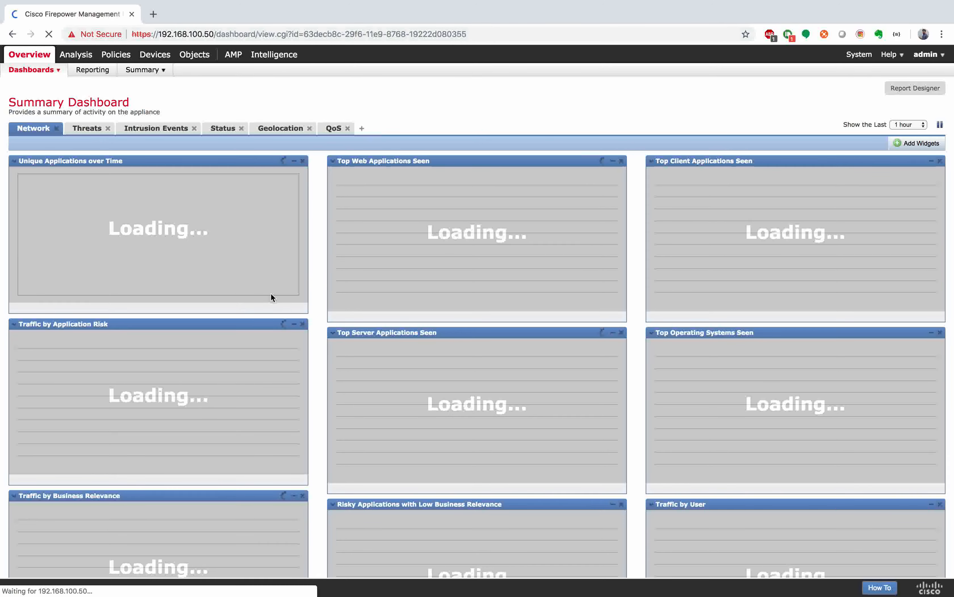
scroll(271, 293, "down", 6)
scroll(271, 293, "up", 1)
scroll(271, 293, "down", 2)
key("ctrl+Right")
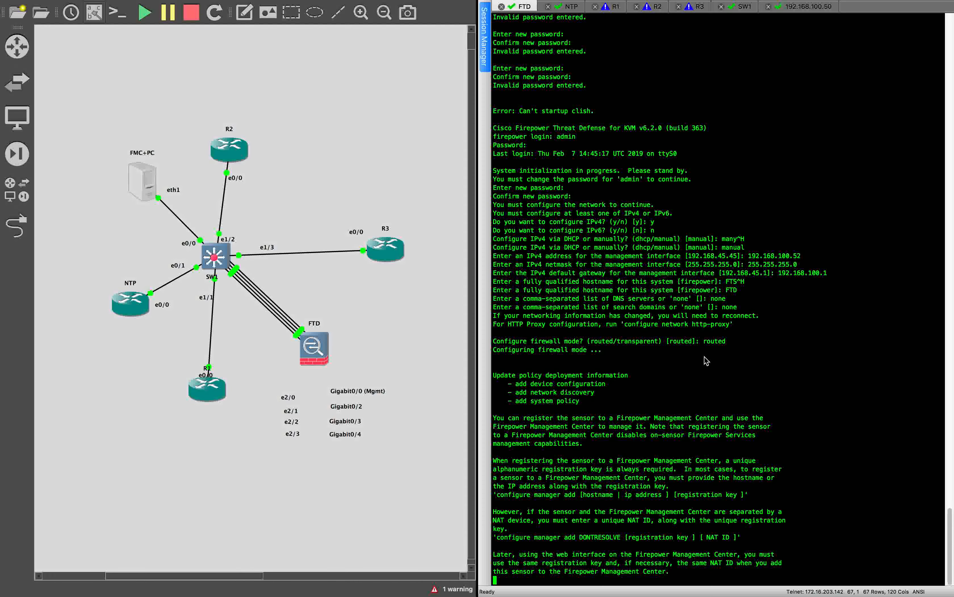
Step: Clear the FTD console screen before entering the manager command
key("Return")
key("Return")
key("Return")
key("Return")
key("Return")
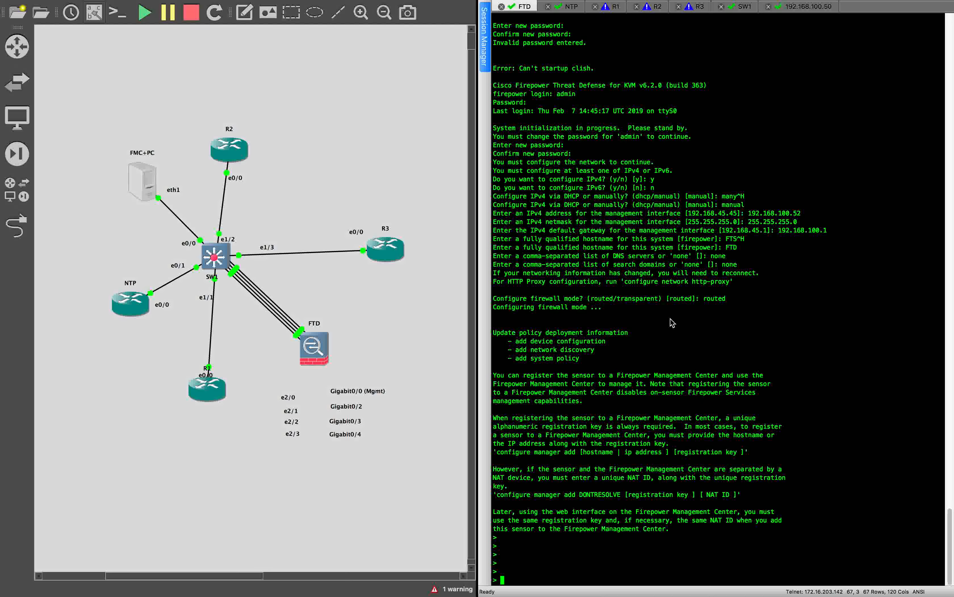
type("configure manager add")
key("BackSpace")
key("BackSpace")
key("BackSpace")
key("BackSpace")
key("BackSpace")
key("BackSpace")
key("BackSpace")
key("BackSpace")
key("BackSpace")
key("BackSpace")
key("BackSpace")
key("BackSpace")
key("BackSpace")
key("BackSpace")
key("BackSpace")
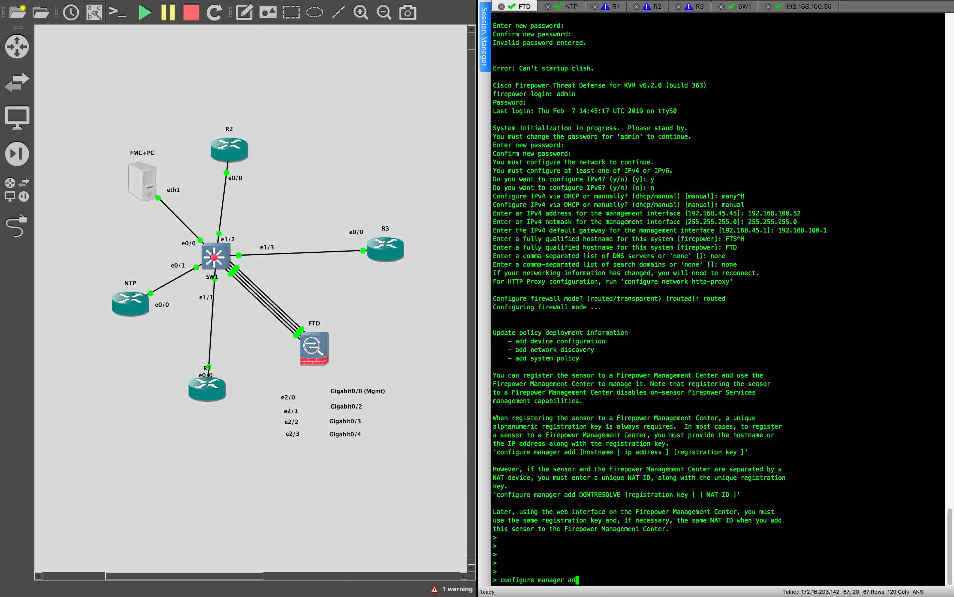
key("BackSpace")
key("BackSpace")
key("BackSpace")
key("BackSpace")
key("BackSpace")
key("BackSpace")
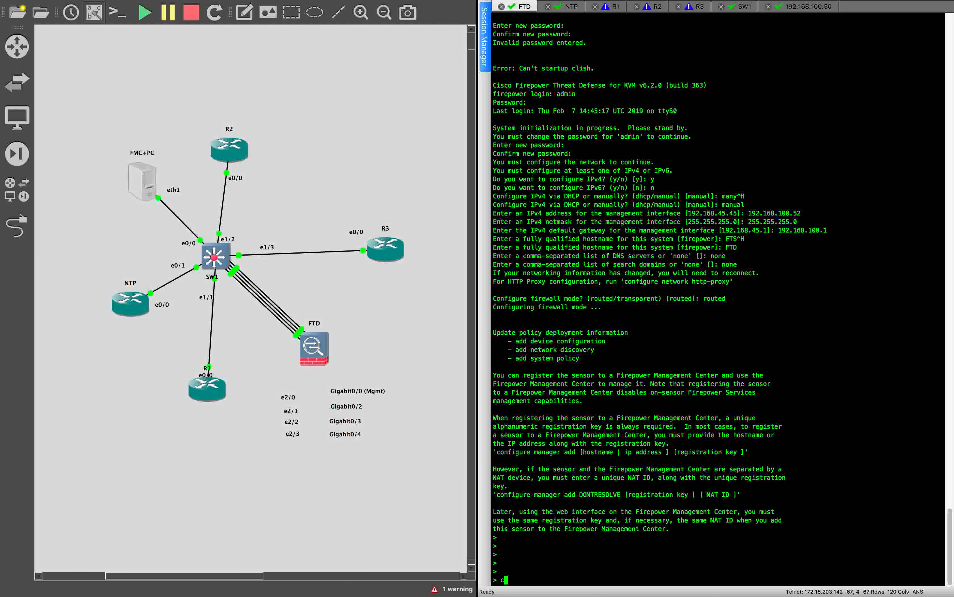
left_click(134, 6)
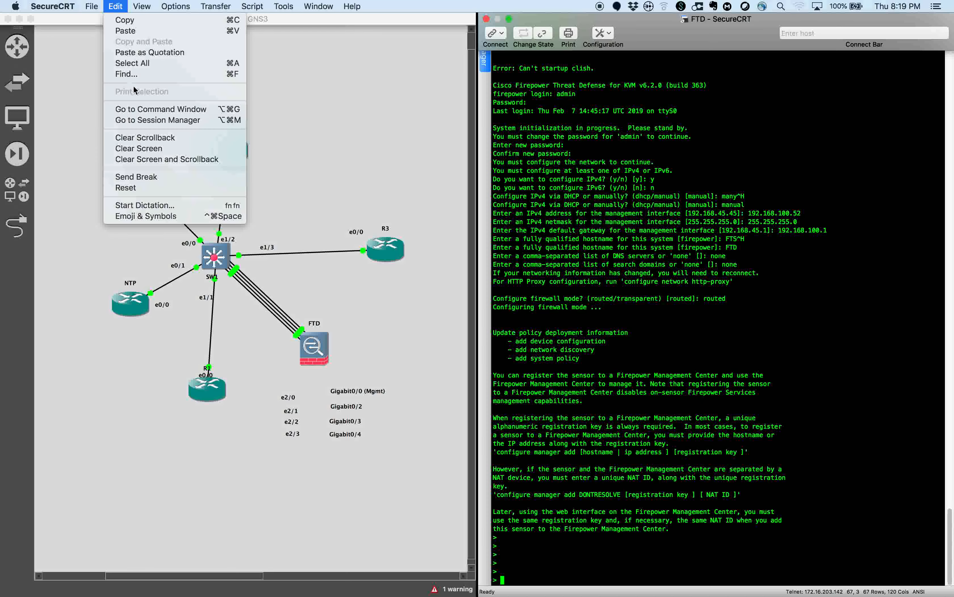
left_click(148, 152)
Step: Run 'configure manager add 192.168.100.50' with the registration key
type("config")
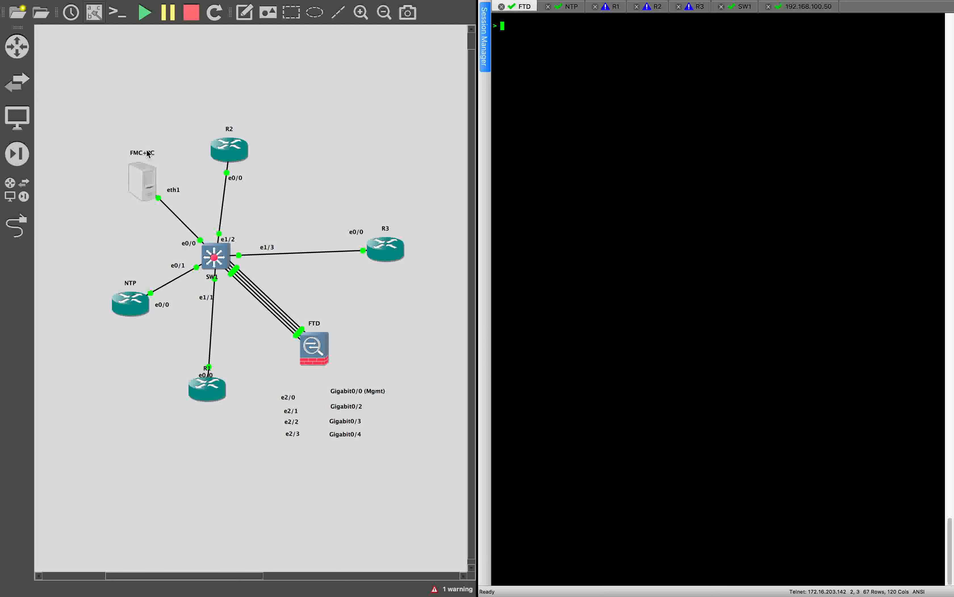
type("iure")
key("BackSpace")
key("BackSpace")
key("BackSpace")
key("BackSpace")
type("ure manager add ")
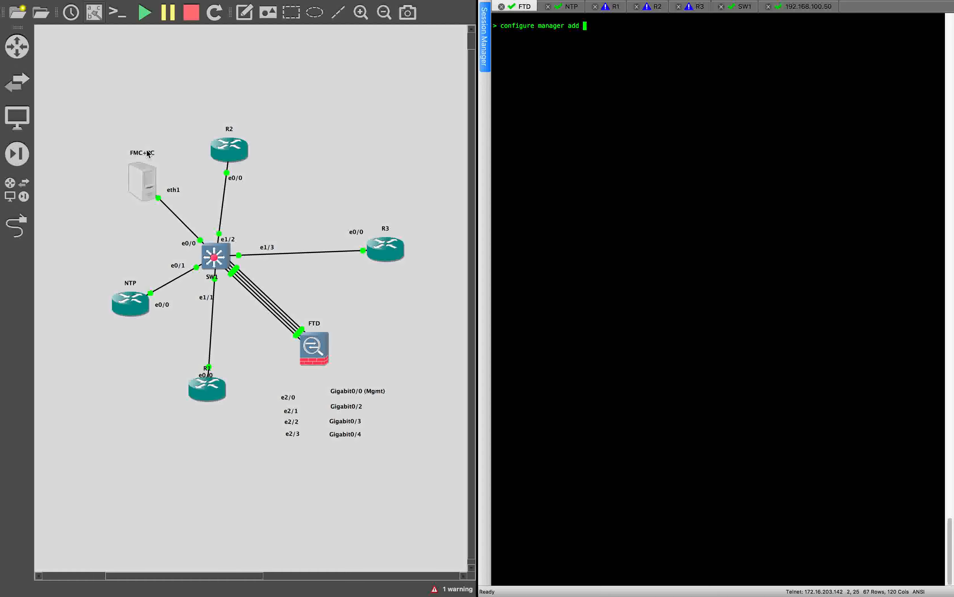
type("192.168.100.50 cisco1232")
key("BackSpace")
key("BackSpace")
type("3")
key("Return")
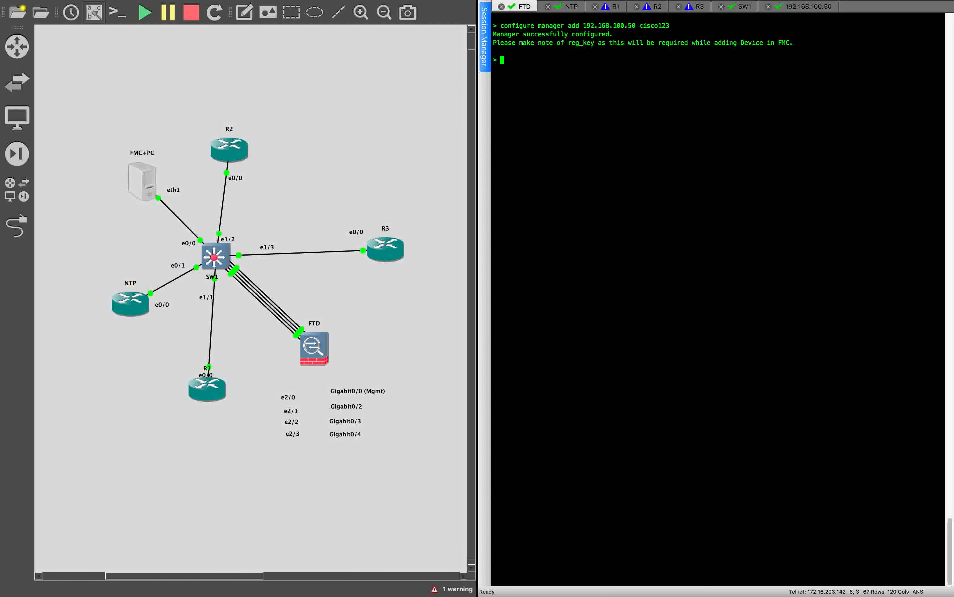
left_click(742, 9)
Step: Clear the SW1 console screen to a fresh SW1# prompt
key("Return")
key("Return")
key("Return")
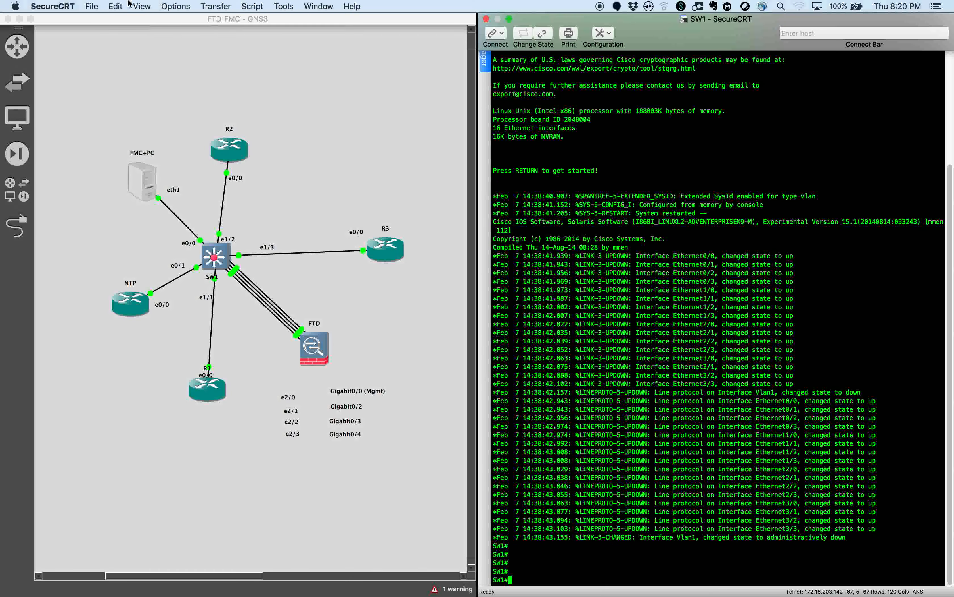
left_click(114, 7)
left_click(134, 149)
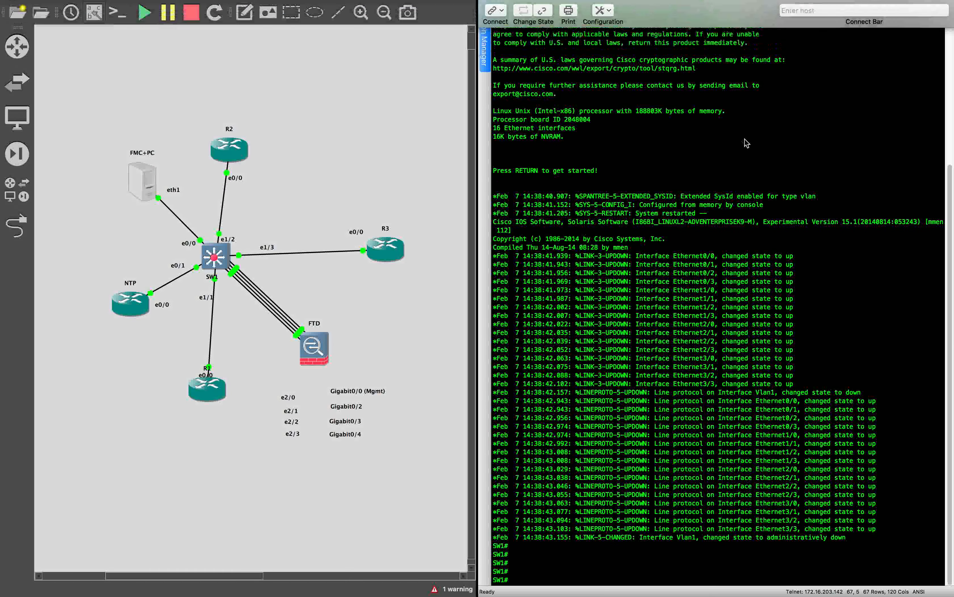
key("Return")
key("Return")
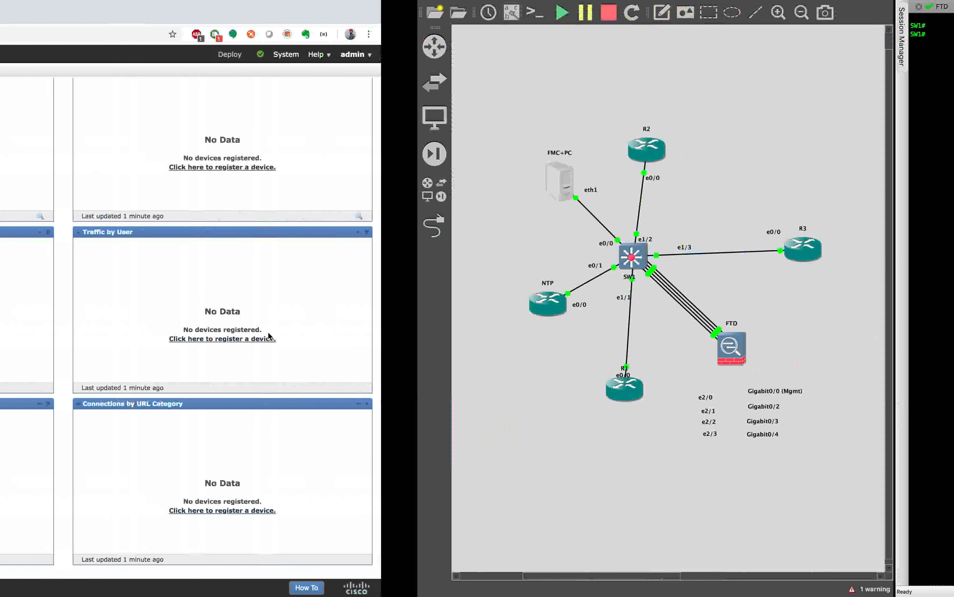
key("ctrl+Right")
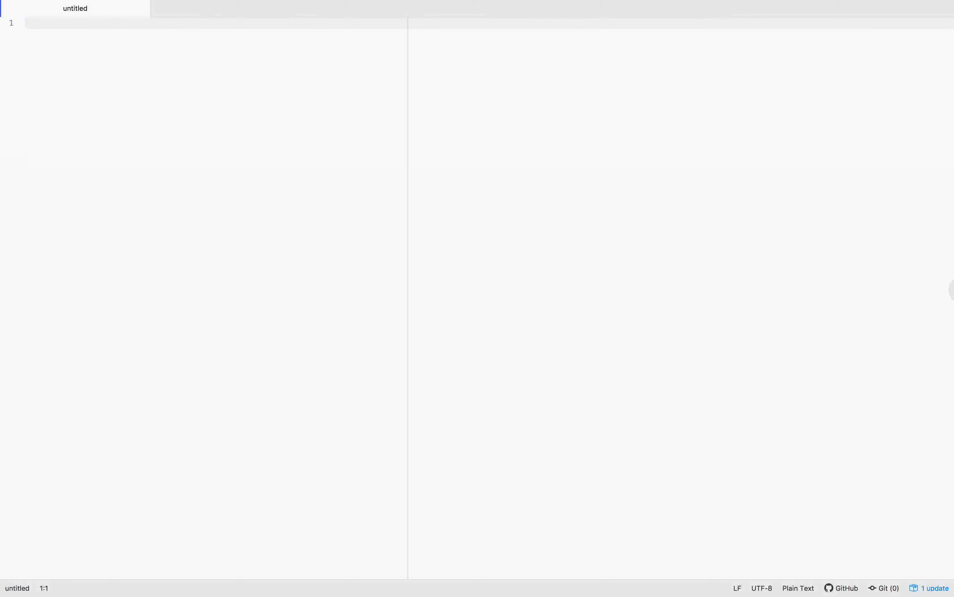
Step: Paste the SW1 VLAN 100/10/20/30 access-port config into the untitled Atom file and review it
key("ctrl+Up")
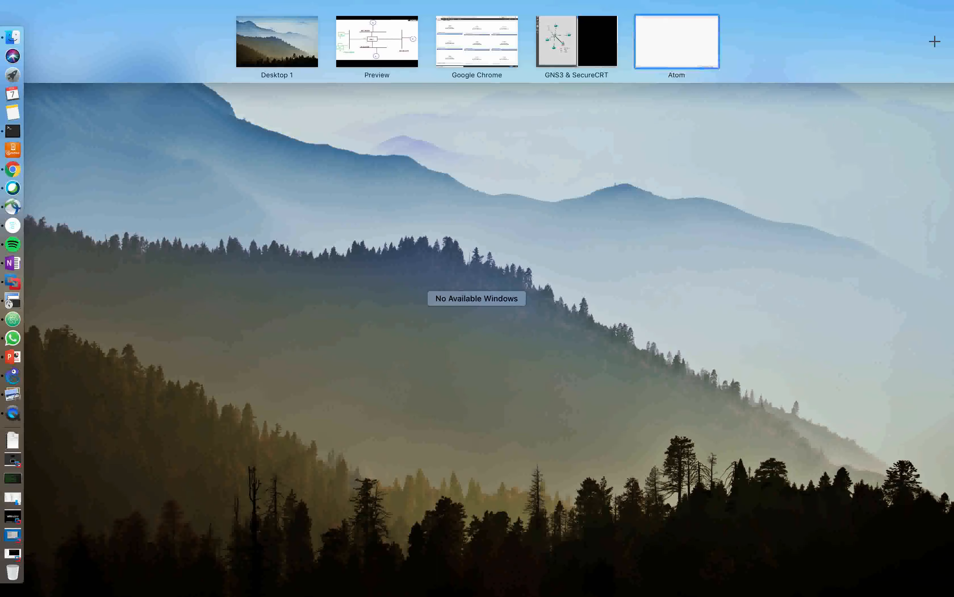
key("Escape")
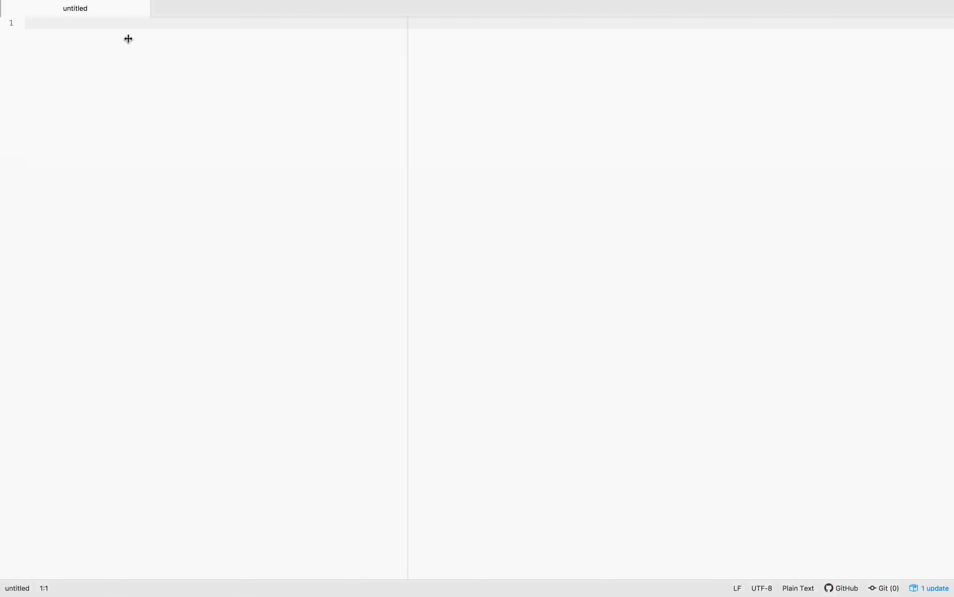
type("SW1  #FMC, NTP and FTD (management) in VLAN 100 interface range e 0/0 , e 0/1 , e 2/0 switchport mode access switchport access vlan 100 no shut  interface range e 1/1, e 2/2 switchport mode access switchport access vlan 10 no shut  interface range e 1/2 , e 2/1 switchport mode access switchport access vlan 20 no shut  interface range e 1/3 , e 2/3 switchport mode access switchport access vlan 30 no shut")
left_click_drag(117, 82, 59, 95)
left_click(202, 139)
double_click(140, 142)
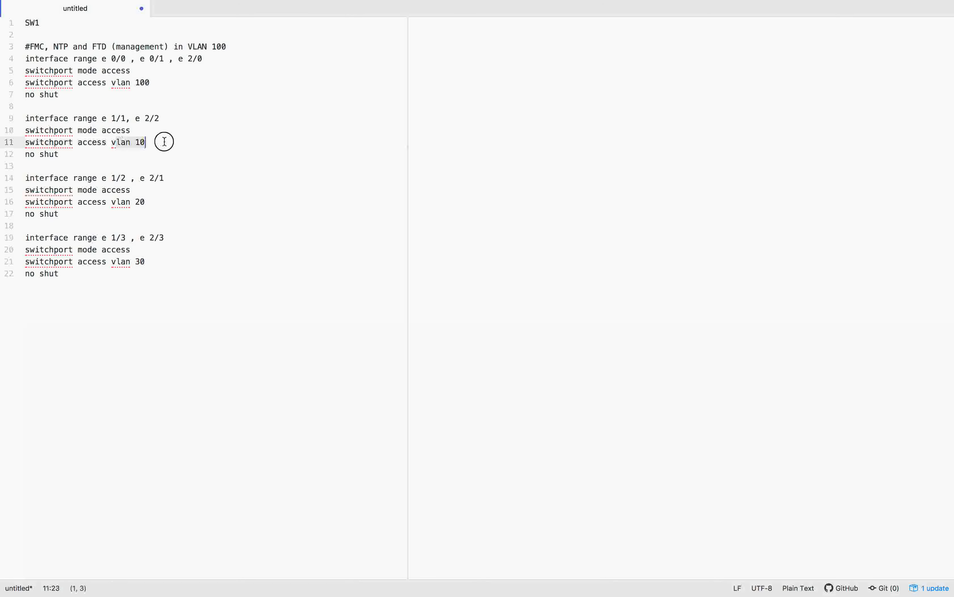
left_click(143, 208)
left_click_drag(112, 261, 169, 263)
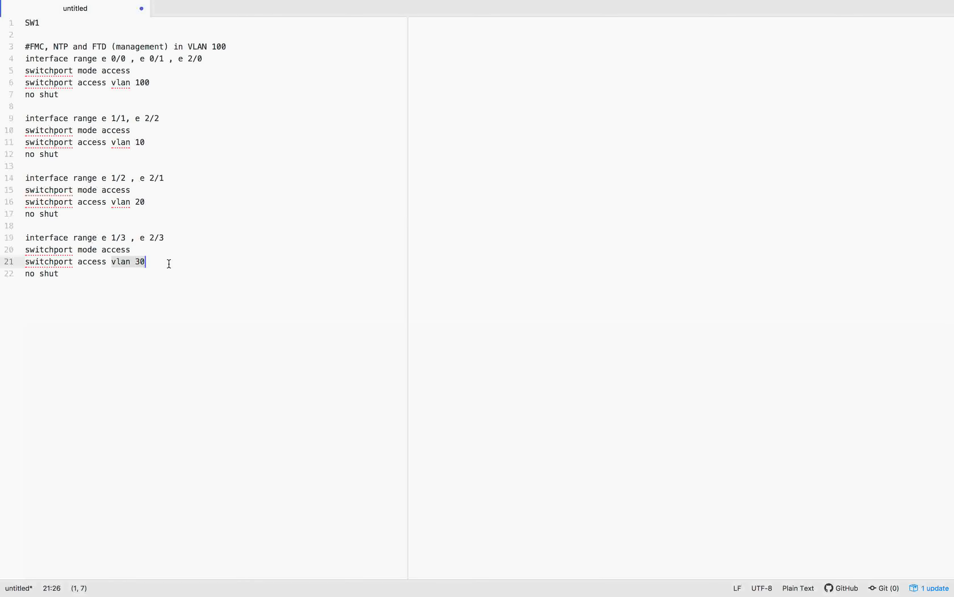
left_click(173, 263)
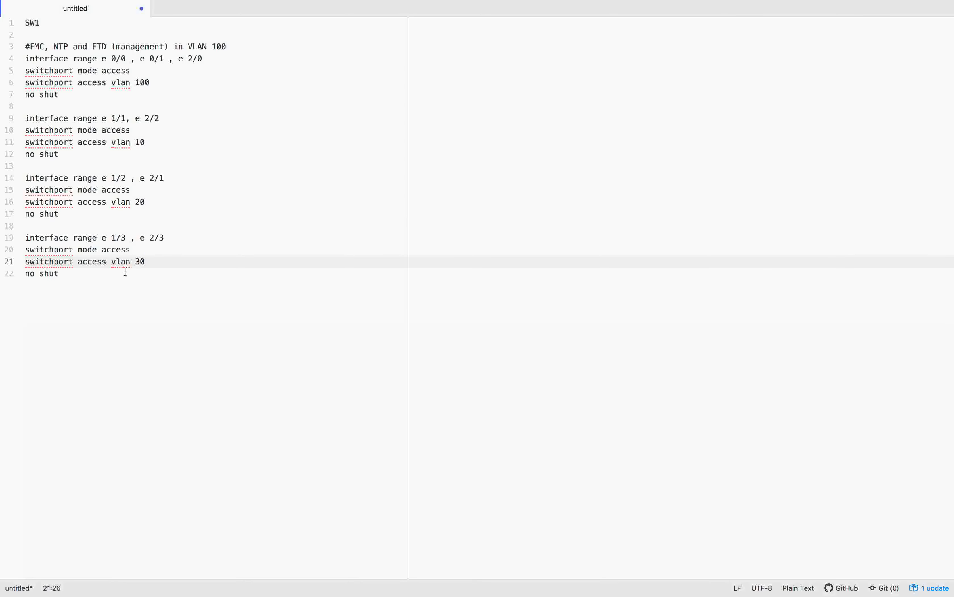
Step: Copy the SW1 config from line 3 onward
key("super+a")
left_click_drag(0, 27, 0, 52)
key("super+c")
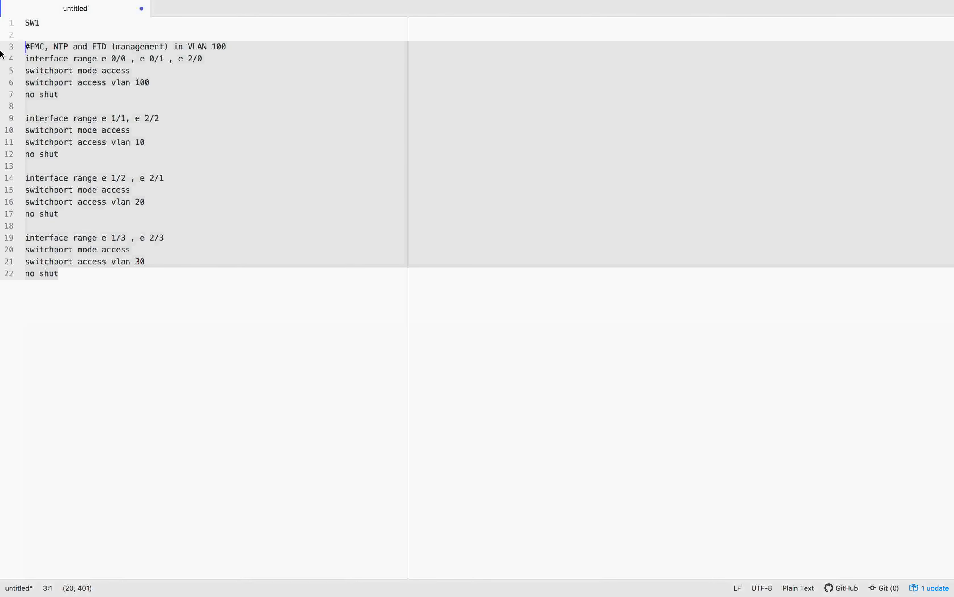
key("ctrl+Left")
left_click(641, 144)
Step: Apply the copied VLAN configuration to SW1 in global configuration mode
type("conf t")
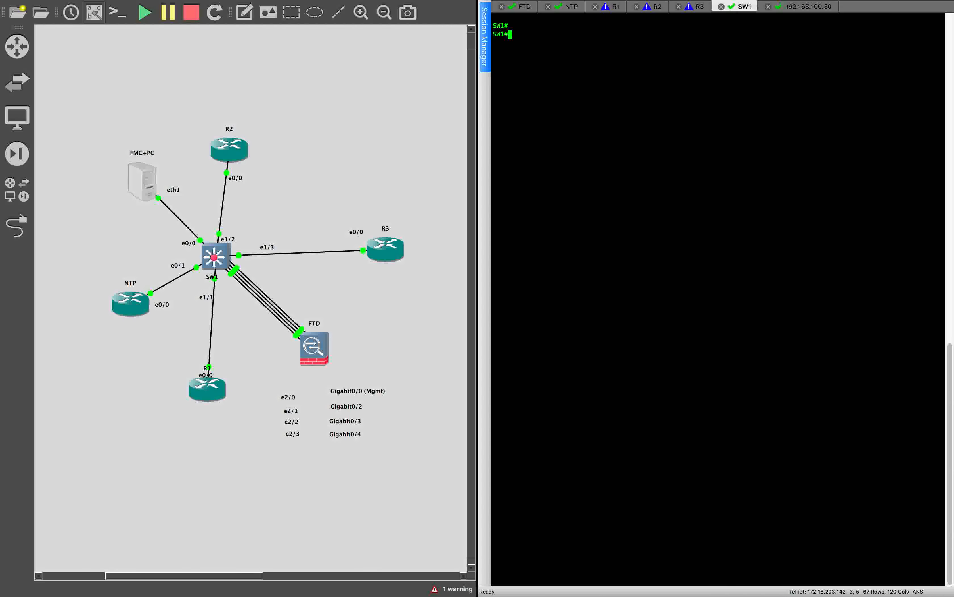
key("Return")
key("super+v")
key("Return")
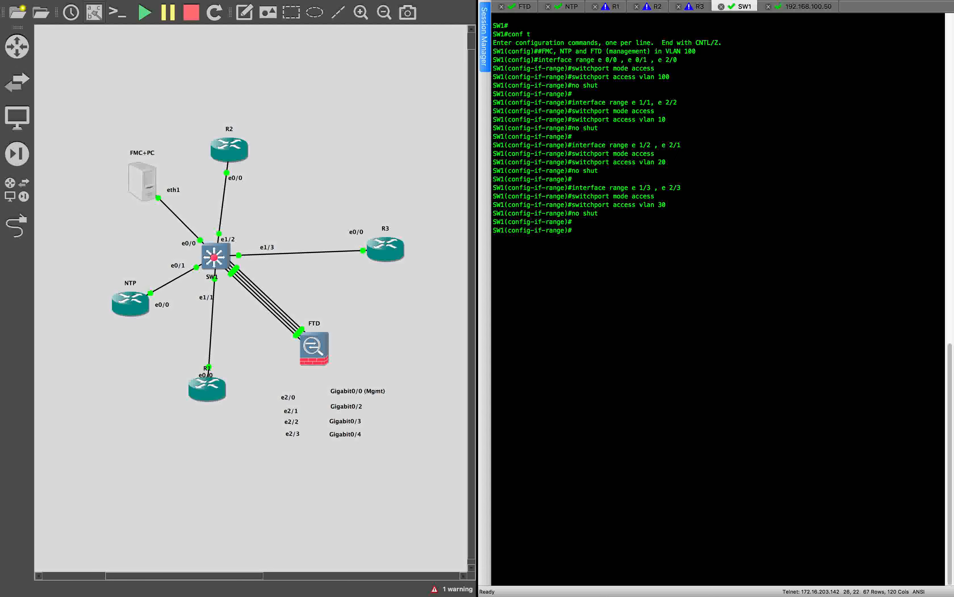
Step: From R1, ping the FTD at 192.168.100.52, then ping it a second time
left_click(568, 7)
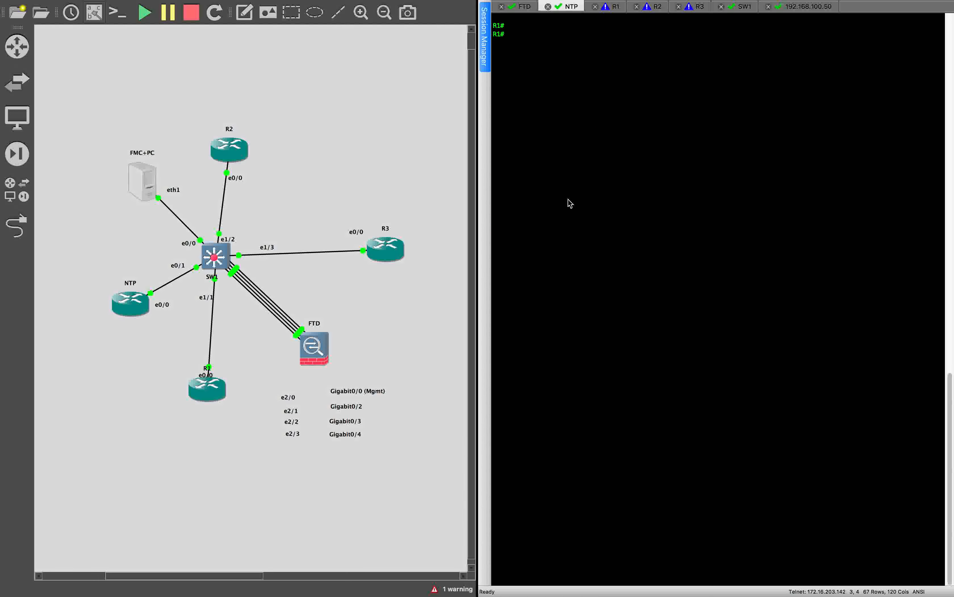
left_click(530, 11)
left_click(562, 15)
type("ping 192.168.100.52")
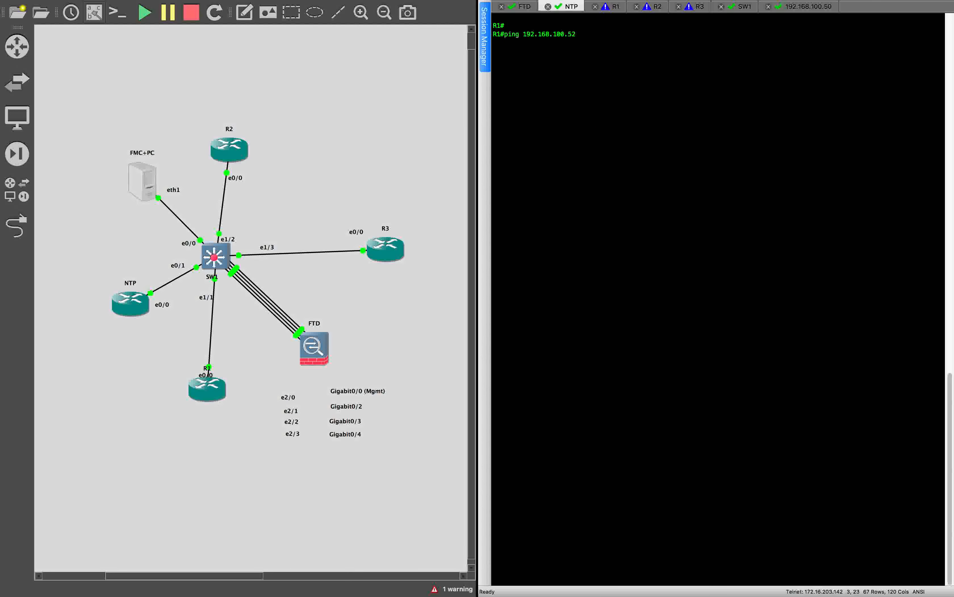
key("Return")
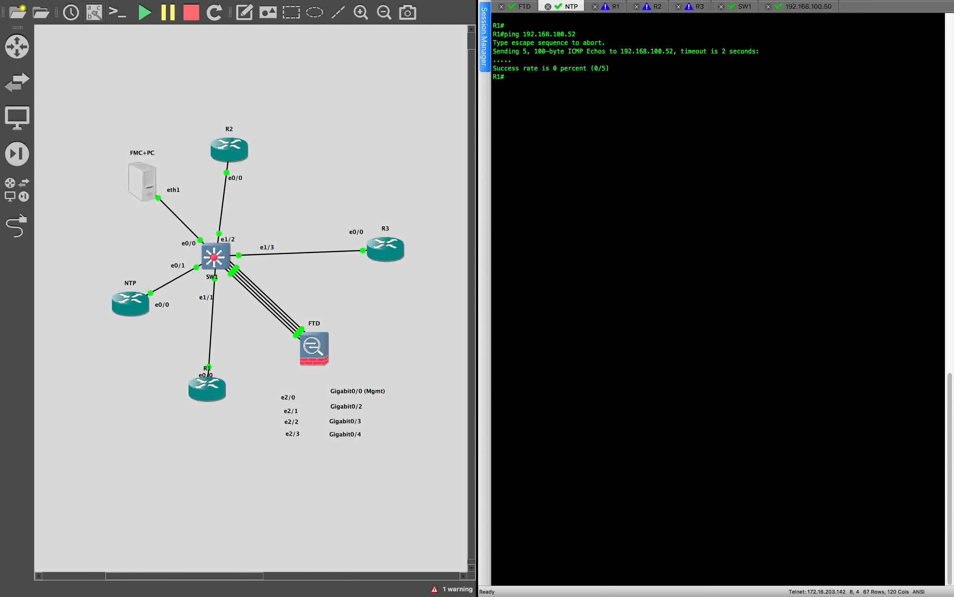
key("Up")
key("Return")
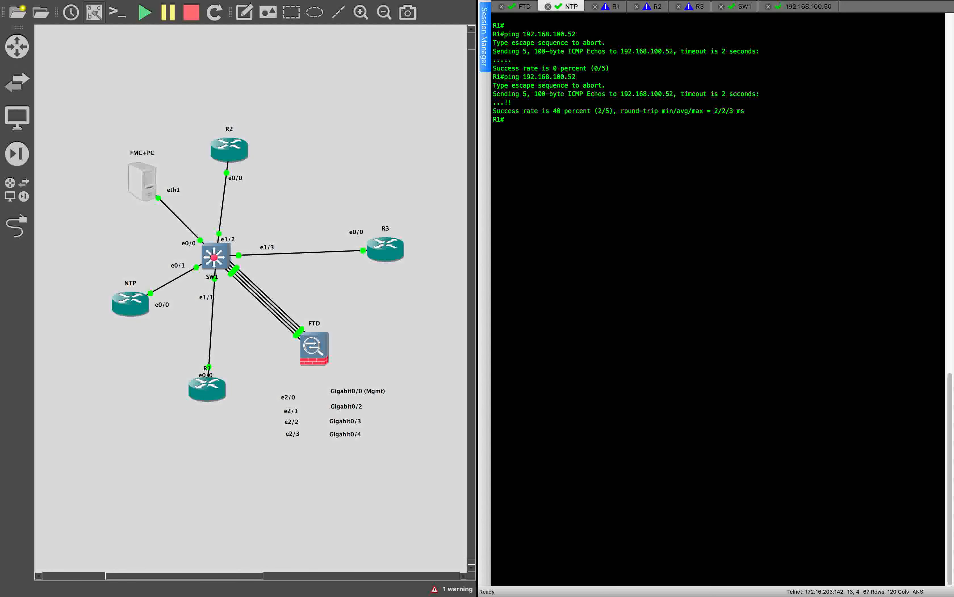
Step: Ping the FMC at 192.168.100.50 from R1, then open FMC's Devices page
key("Up")
key("BackSpace")
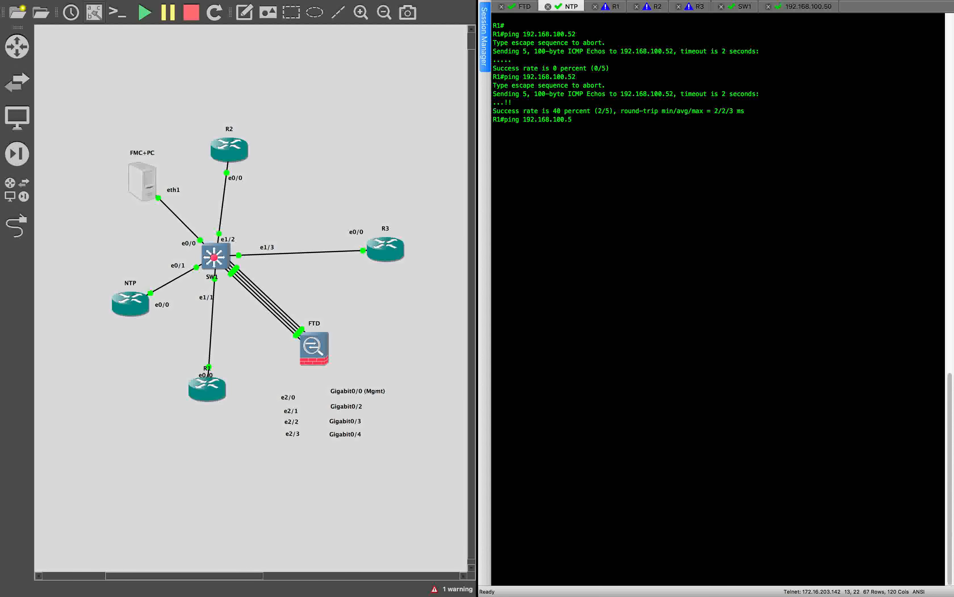
type("0")
key("Return")
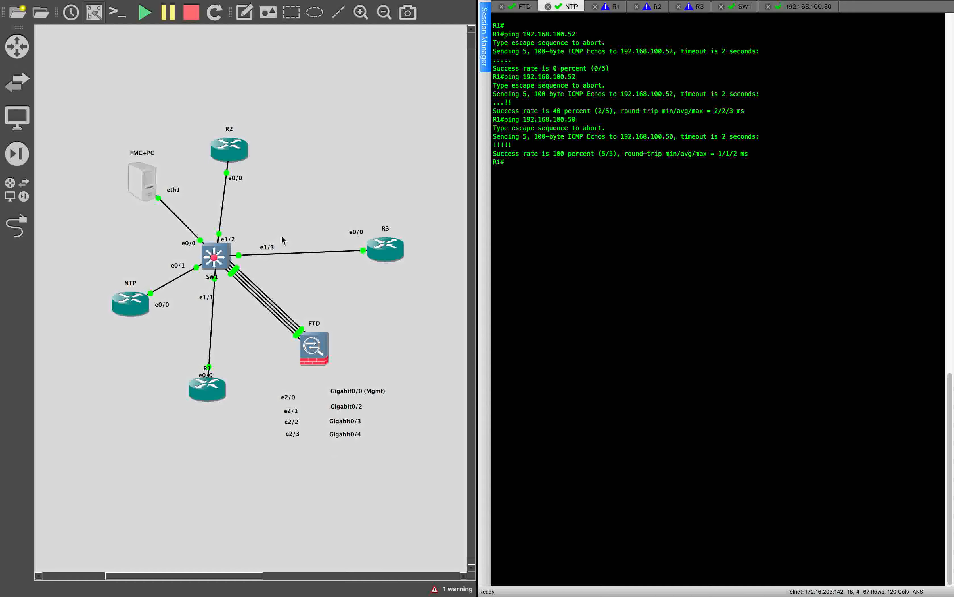
key("ctrl+Left")
left_click(155, 55)
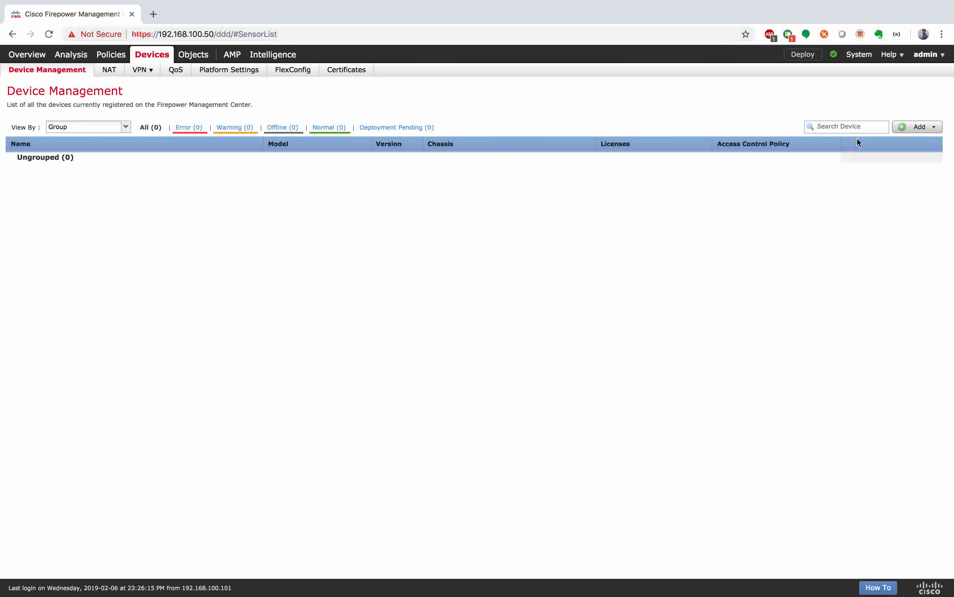
Step: Add a new device with host 192.168.100.52 and display name FTD
left_click(920, 127)
left_click(889, 144)
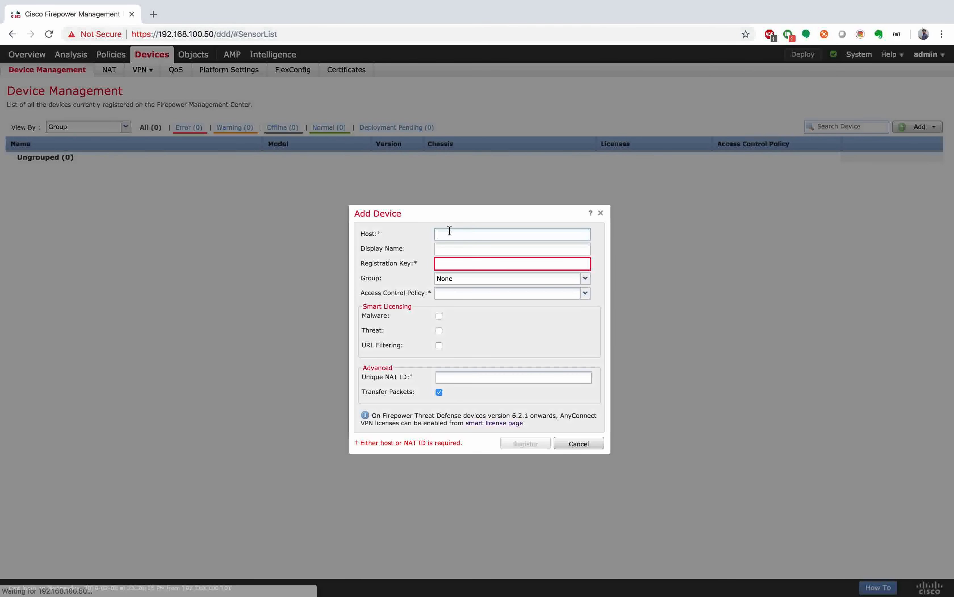
type("192.1")
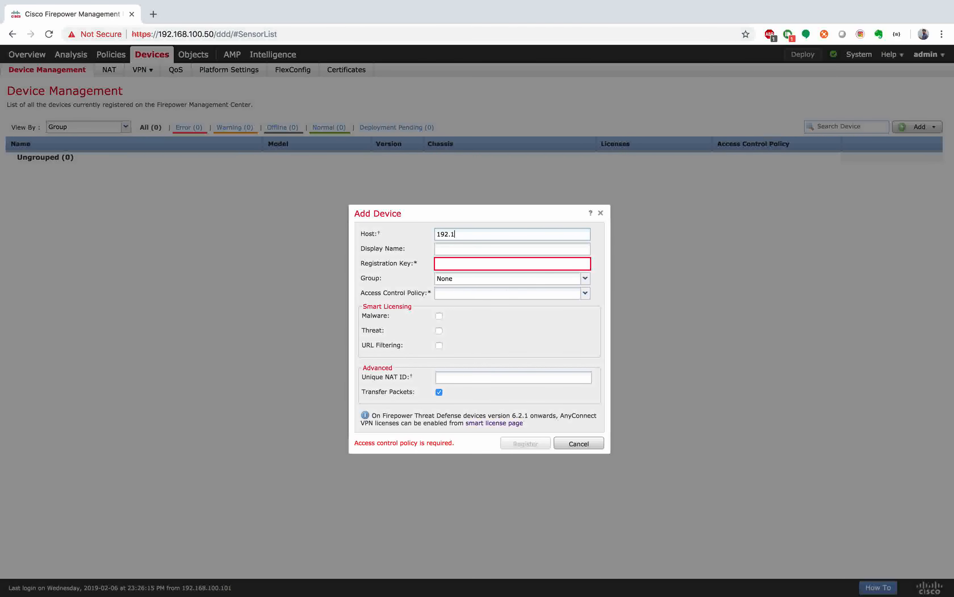
type("68.100.52")
left_click(457, 253)
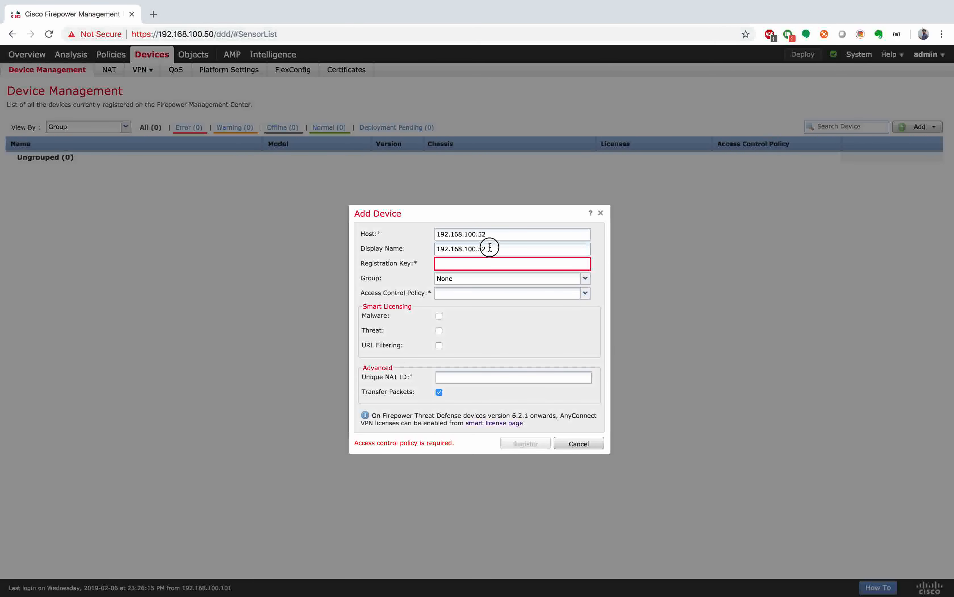
left_click_drag(487, 245, 403, 249)
type("FTD")
Step: Enter the device registration key and start creating a new access control policy
left_click(450, 264)
type("cisco123")
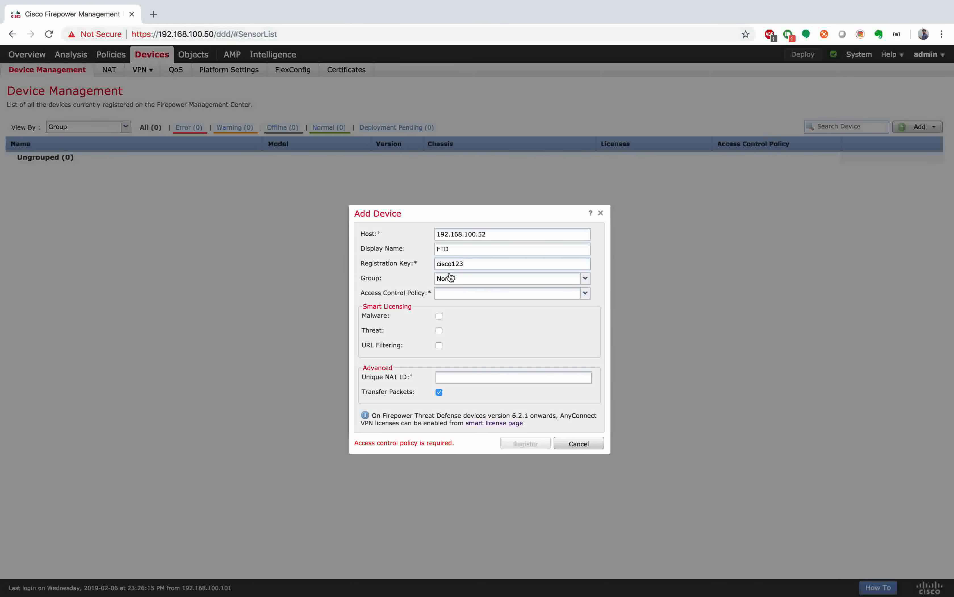
left_click(466, 294)
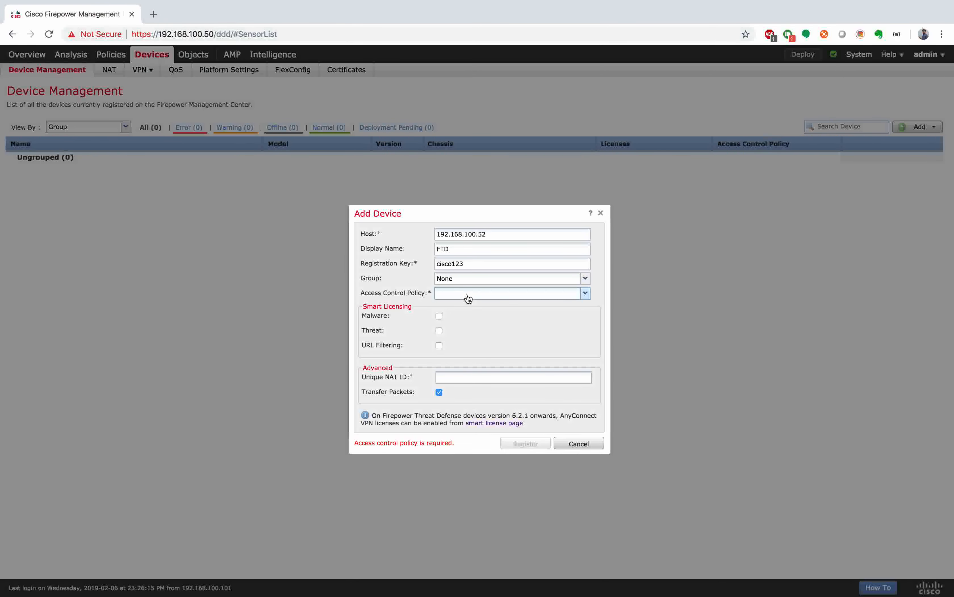
left_click(467, 309)
Step: Save the new policy as IMPLICIT_DENY_ALL, keeping the Block all traffic default action
type("IMPLICIT")
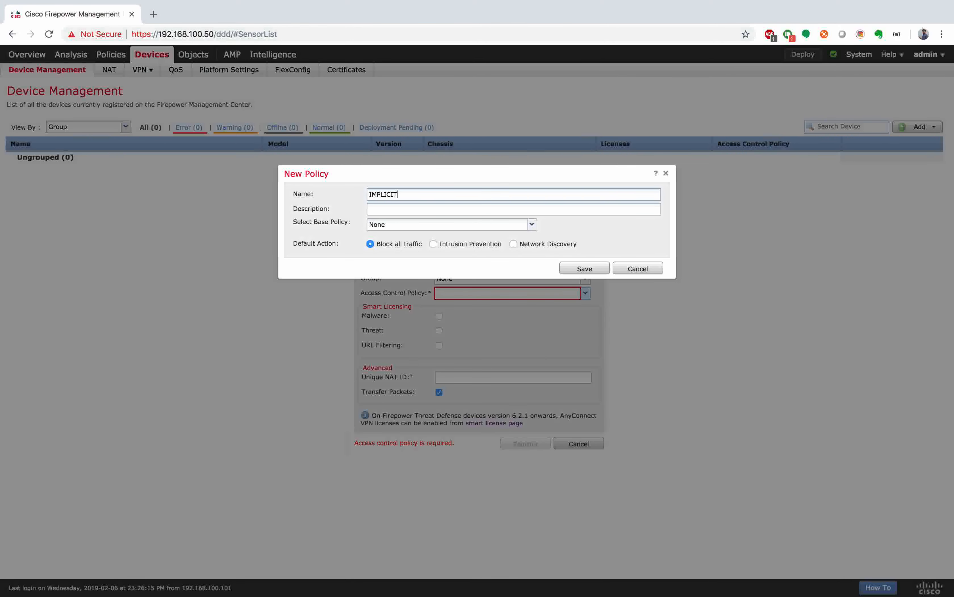
type("_DENY_ALL")
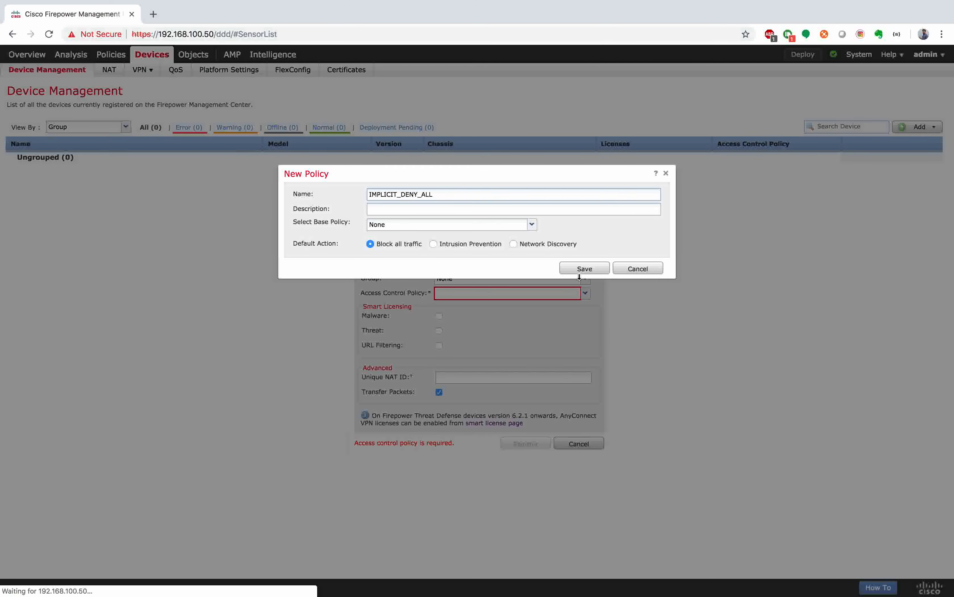
left_click(585, 270)
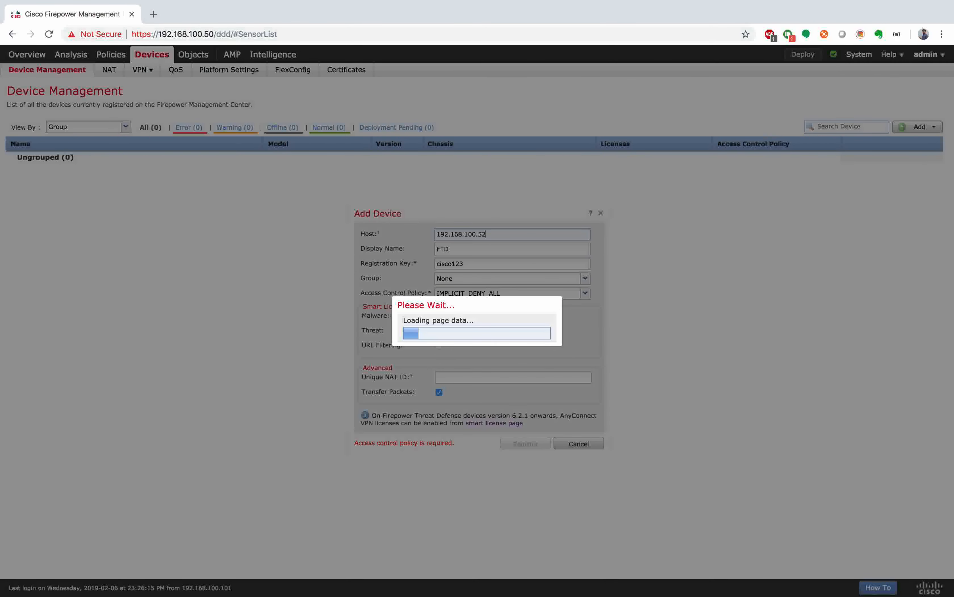
key("ctrl+Up")
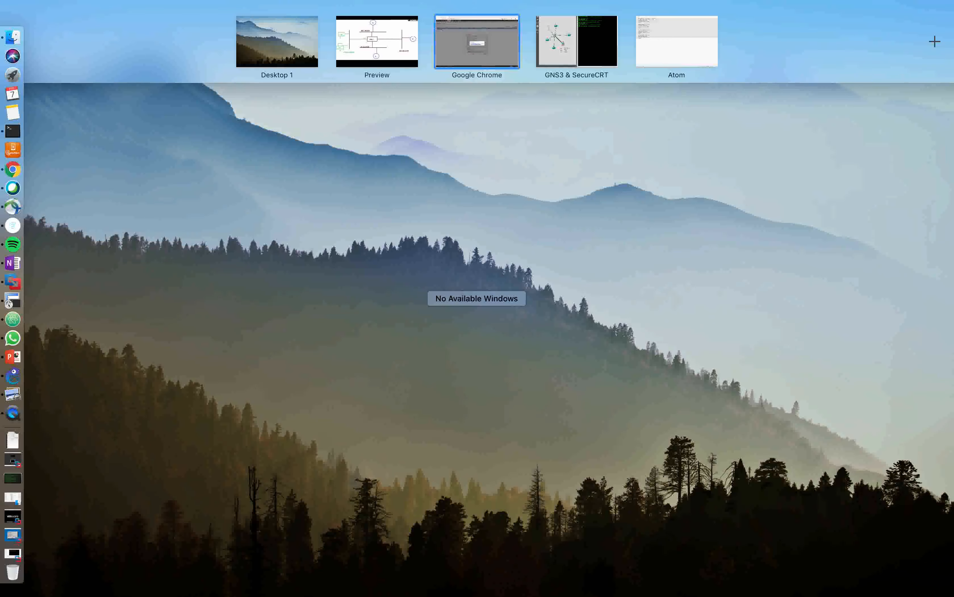
Step: Enable Malware, Threat and URL Filtering licences for the FTD and register it
left_click(507, 36)
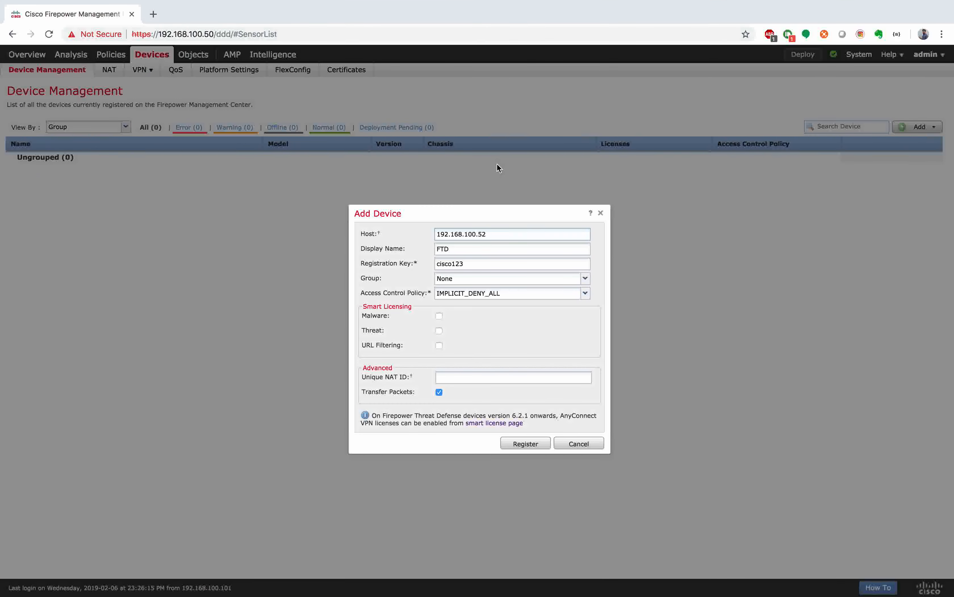
left_click(438, 316)
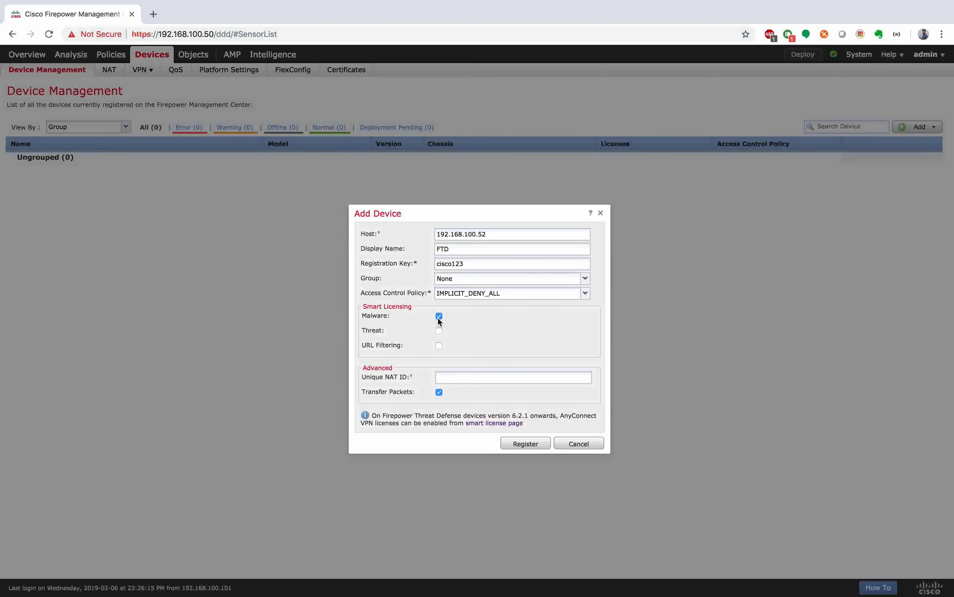
left_click(439, 332)
left_click(438, 345)
left_click(540, 444)
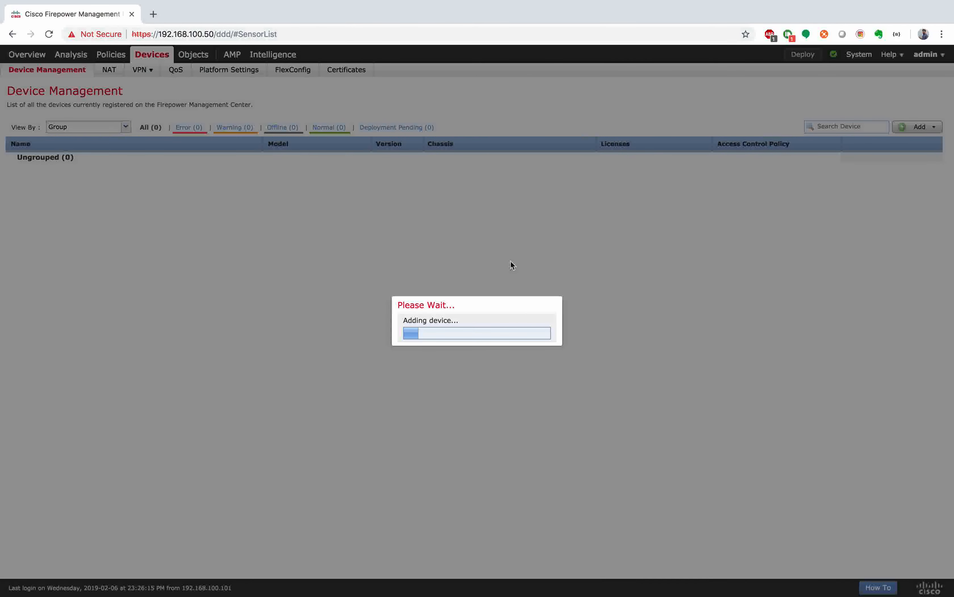
key("ctrl+Right")
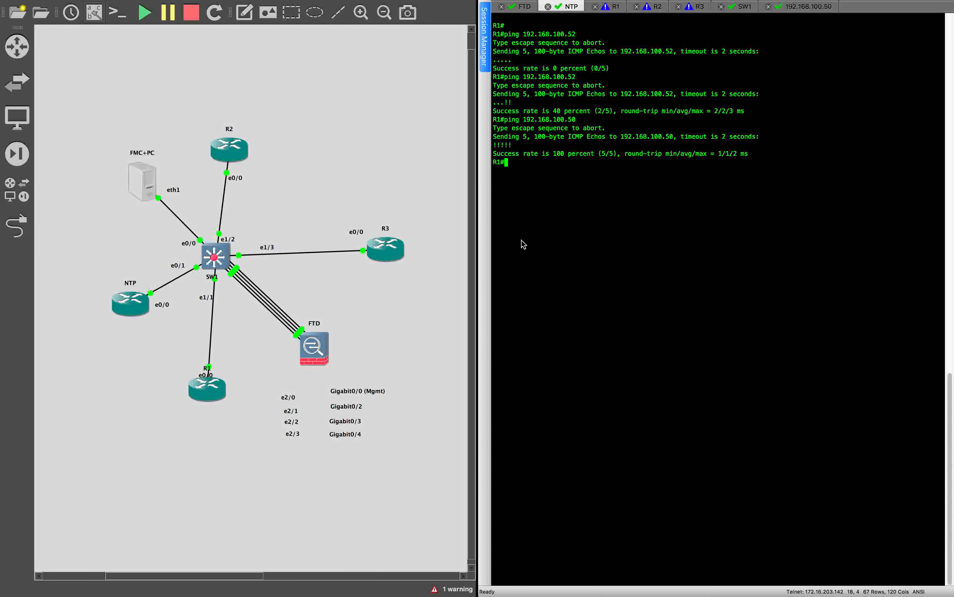
Step: Paste the R1 router config (10.11.11.1/24, default route, vty login) below SW1's config
key("ctrl+Right")
left_click(209, 302)
key("Return")
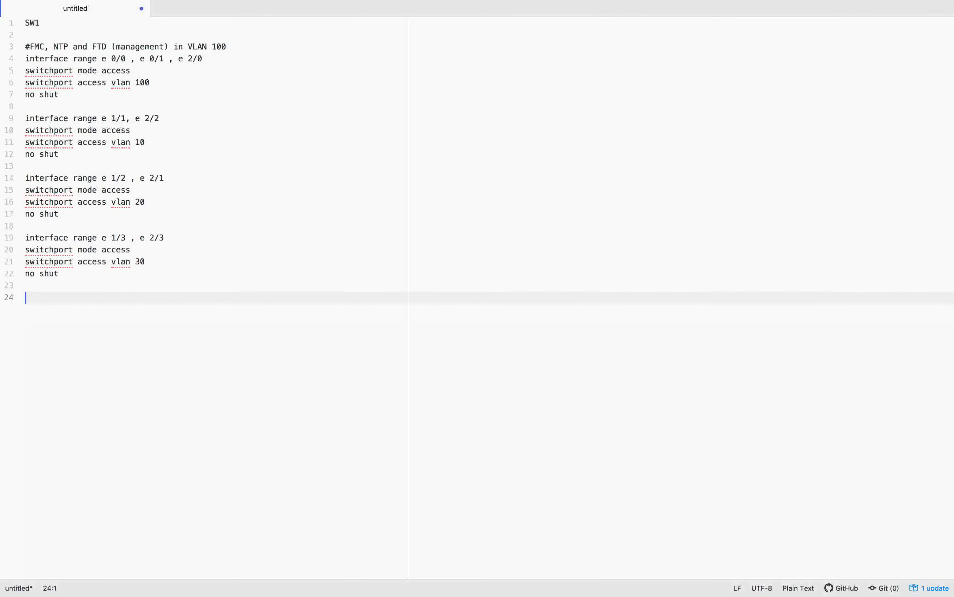
key("ctrl+Right")
left_click(56, 298)
key("Return")
key("super+v")
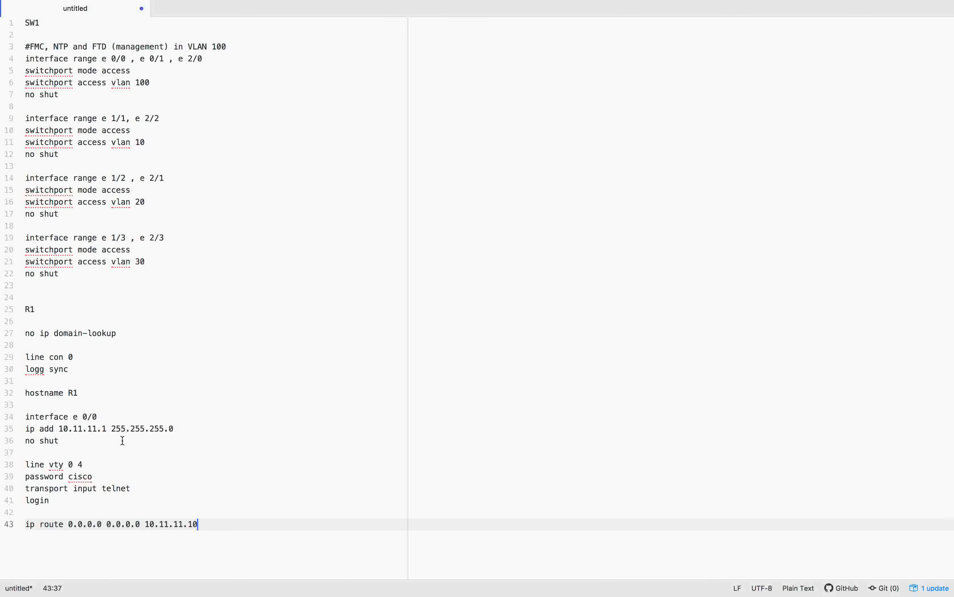
left_click_drag(26, 412, 101, 453)
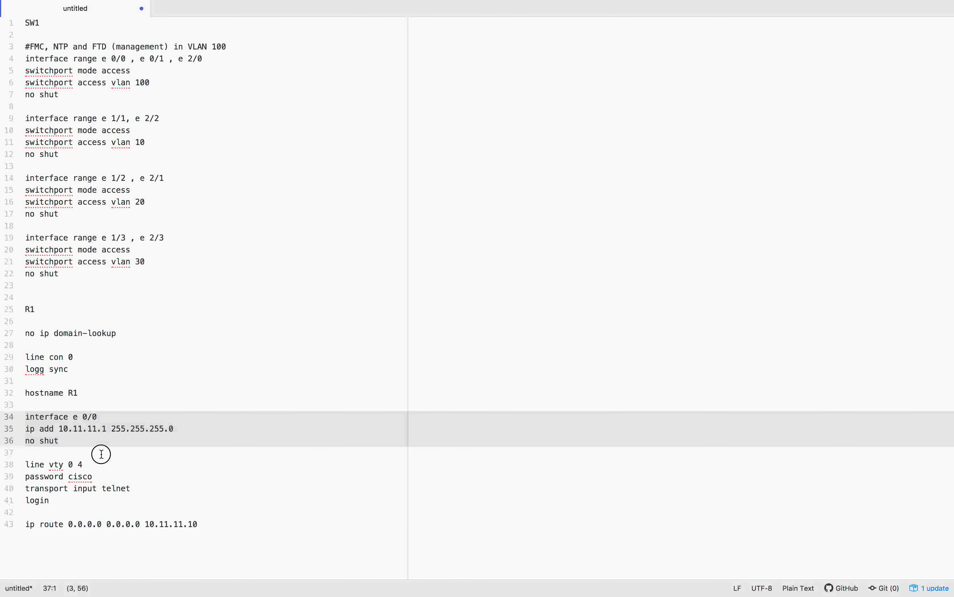
left_click(85, 485)
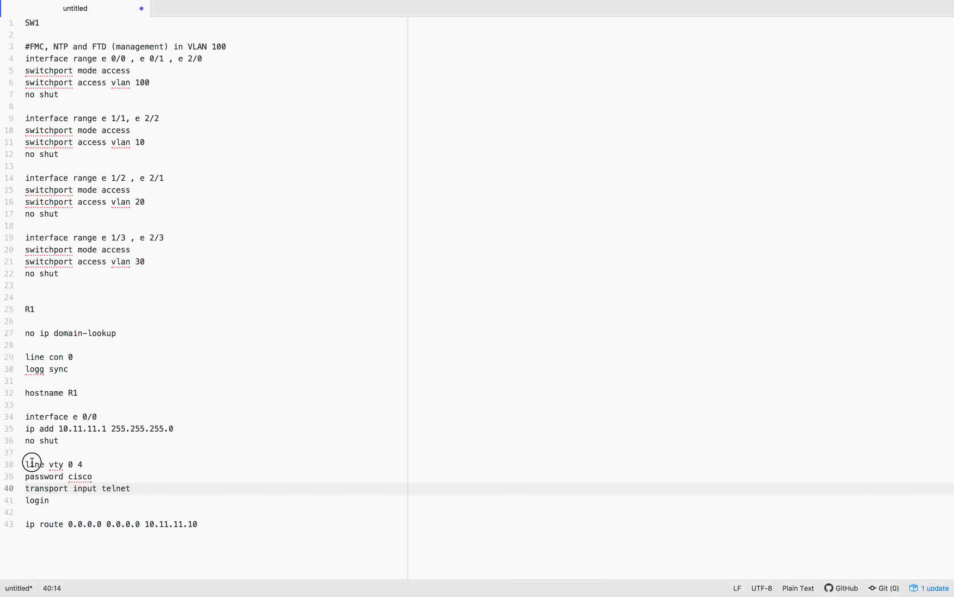
left_click_drag(31, 464, 64, 498)
left_click(219, 524)
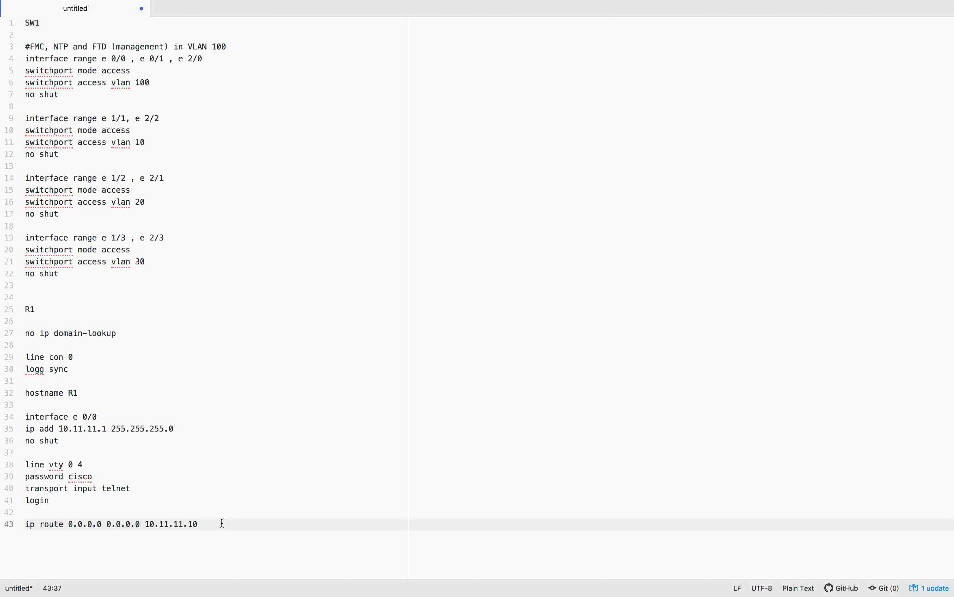
key("Return")
key("Return")
key("Return")
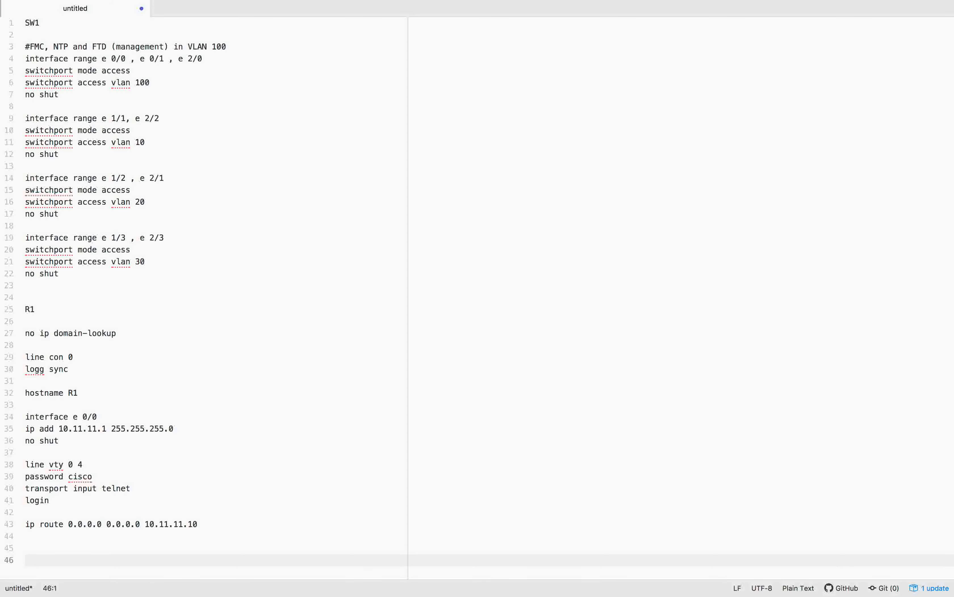
Step: Paste the R2 router config with address 192.1.20.2/24 below the R1 block
left_click(304, 536)
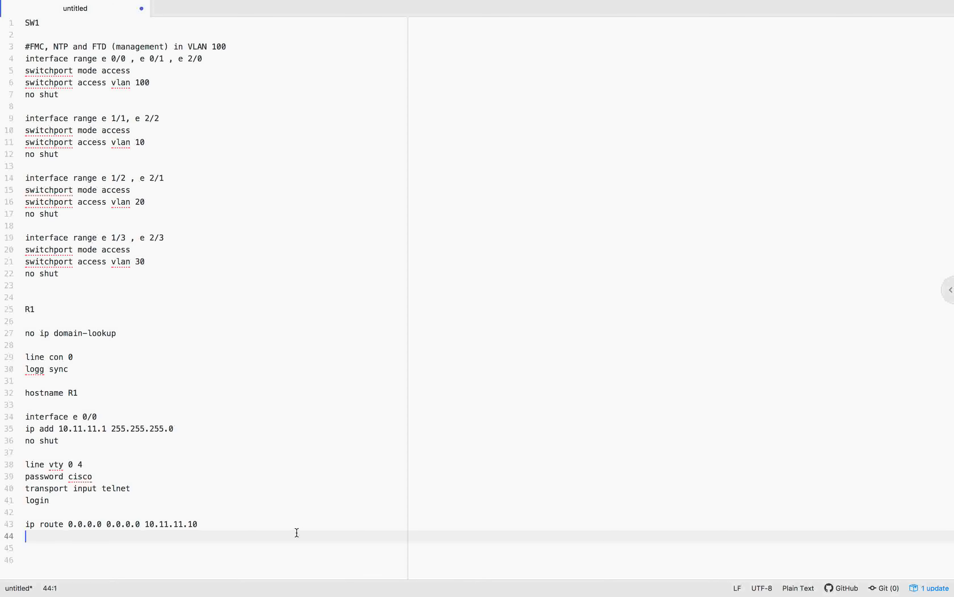
key("Return")
key("Return")
key("super+v")
key("Return")
key("Return")
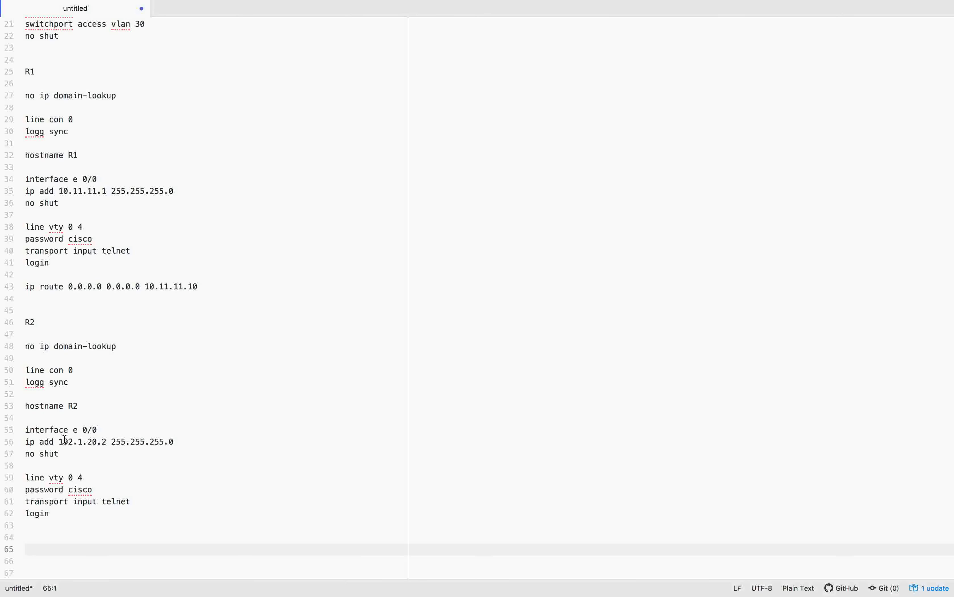
left_click_drag(60, 440, 123, 439)
left_click(216, 428)
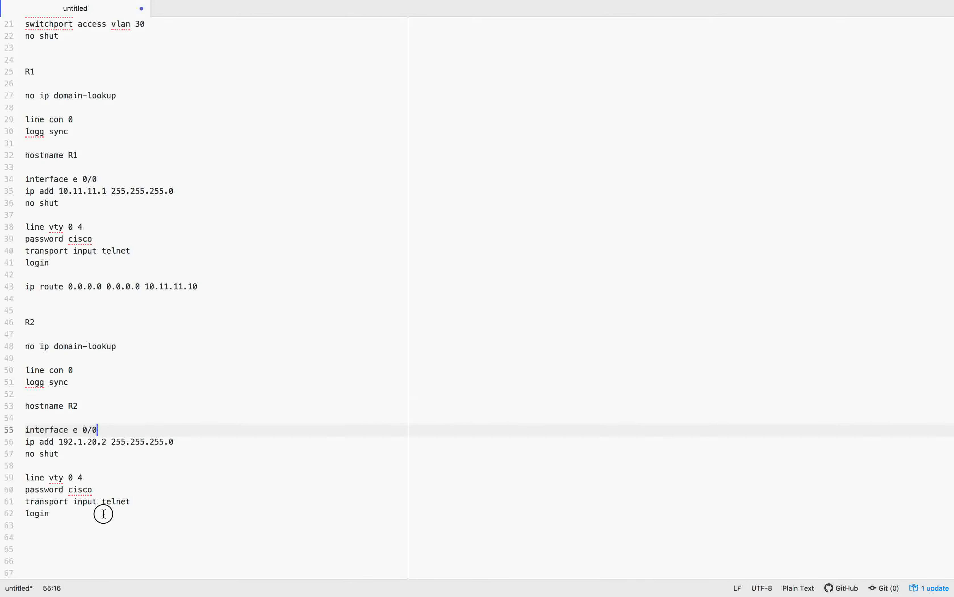
Step: Paste the R3 block (192.168.1.3/24, default route 192.168.1.10) after R2
left_click(103, 514)
key("Return")
key("Return")
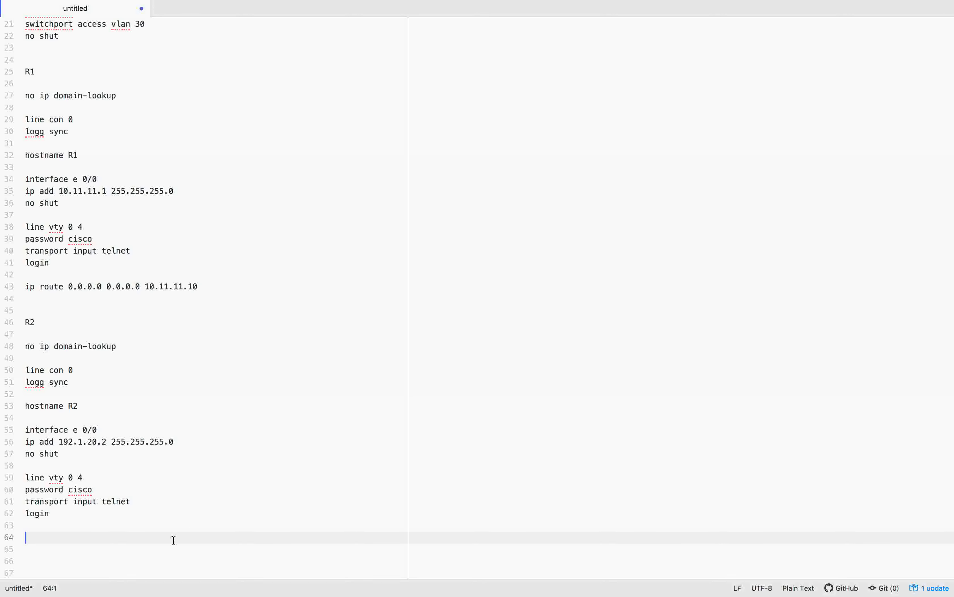
key("super+v")
key("Return")
key("Return")
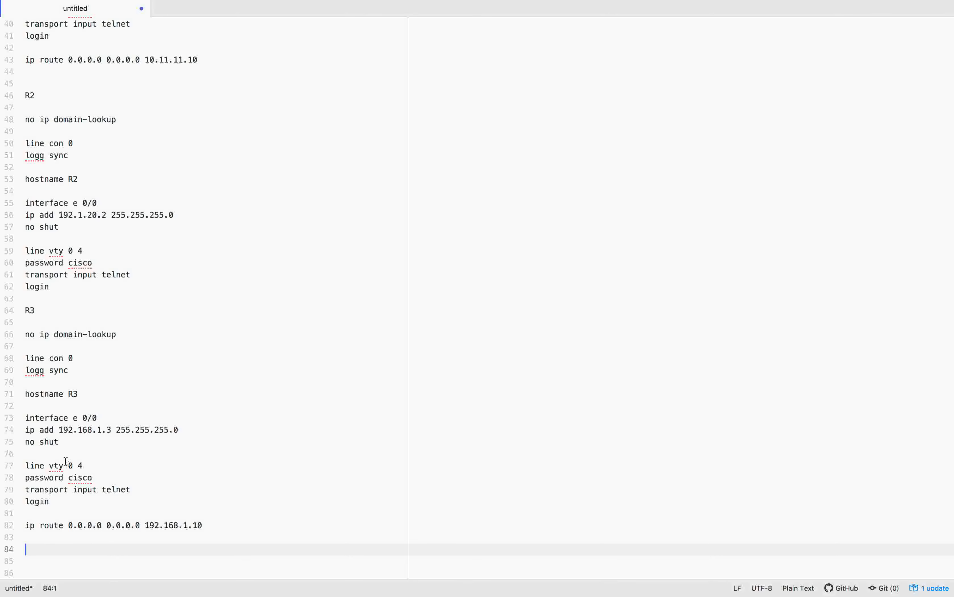
left_click_drag(63, 430, 112, 429)
left_click(69, 525)
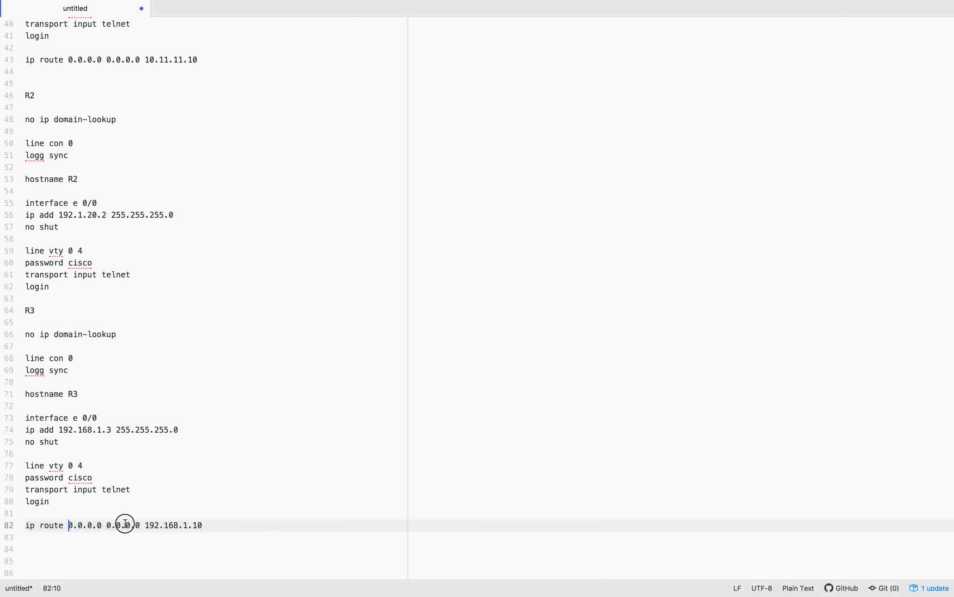
left_click(228, 524, "shift")
left_click(228, 524)
Step: Select the R1 commands on lines 27–43 so they can be copied to the console
scroll(228, 524, "up", 12)
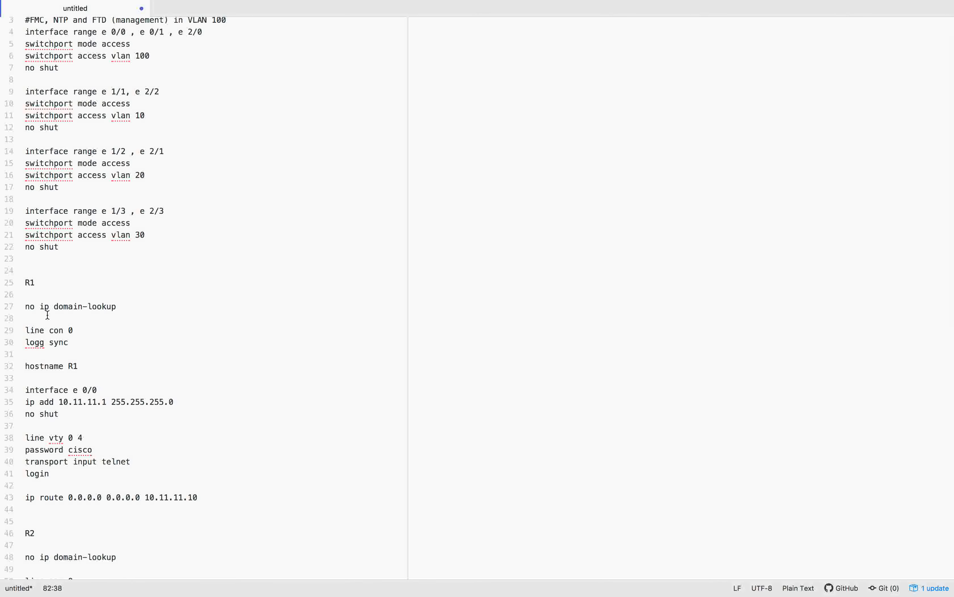
left_click_drag(26, 306, 224, 498)
left_click(258, 475)
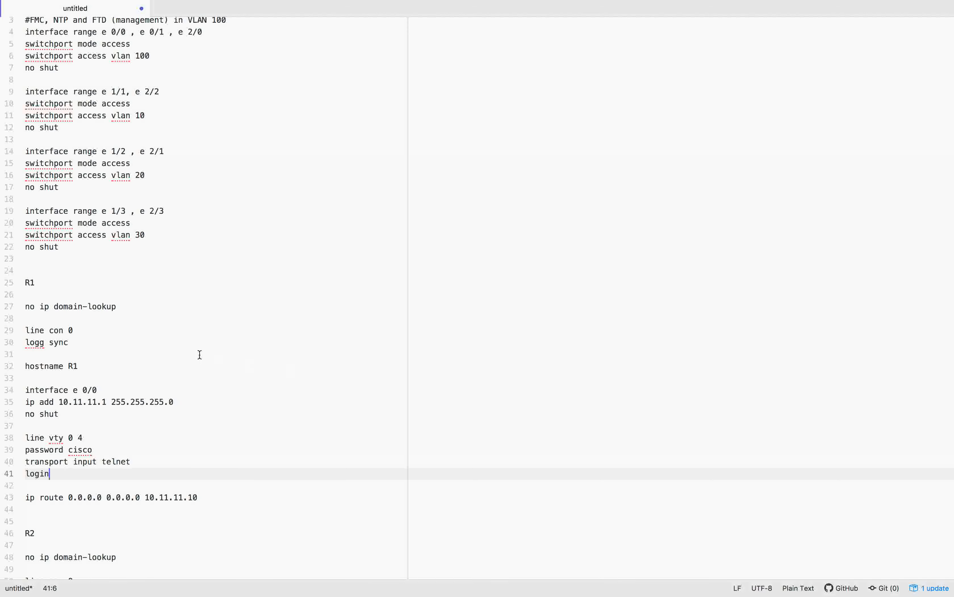
left_click(119, 306)
scroll(74, 159, "down", 10)
scroll(74, 139, "up", 8)
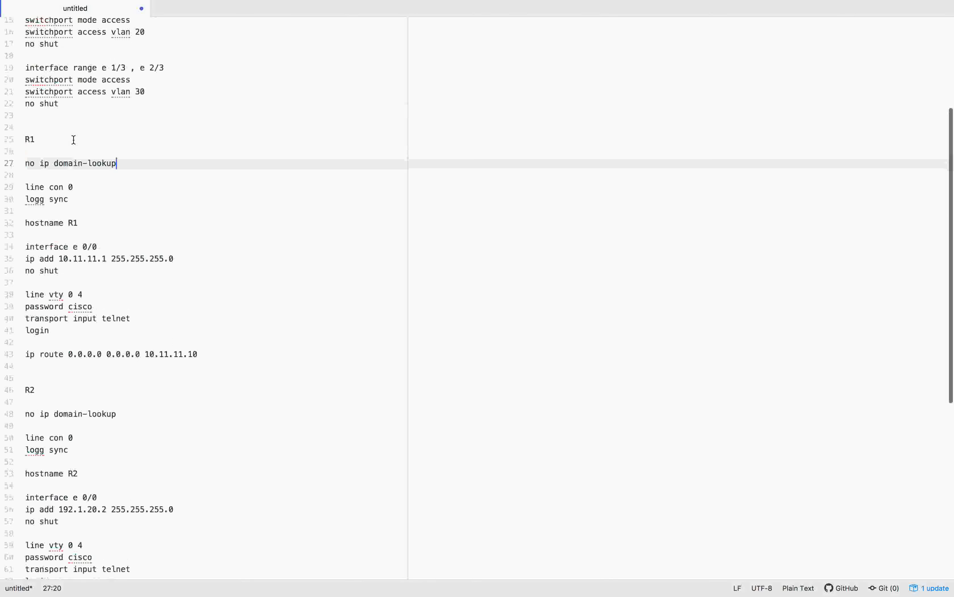
scroll(74, 140, "up", 1)
left_click_drag(20, 178, 262, 366)
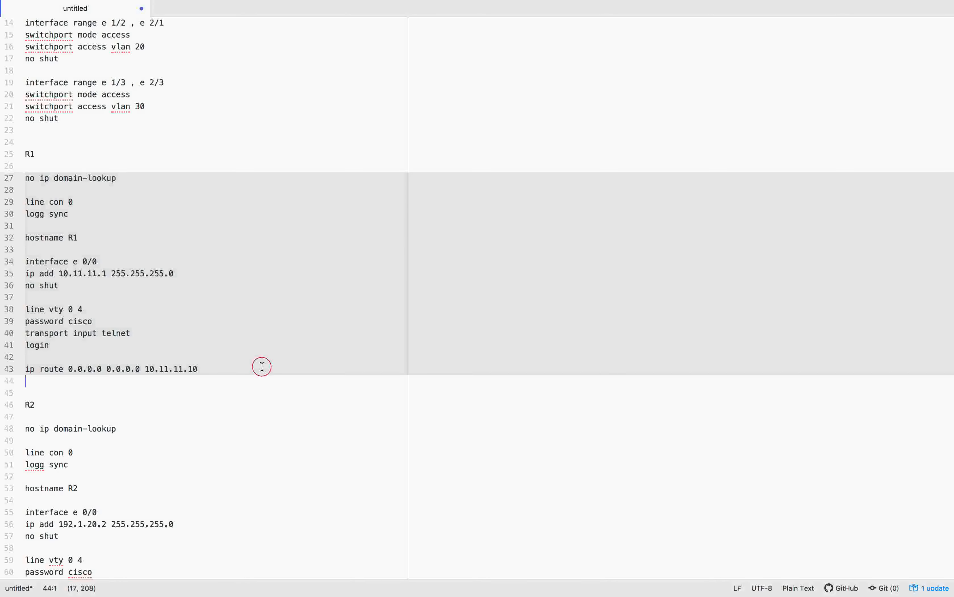
key("ctrl+Right")
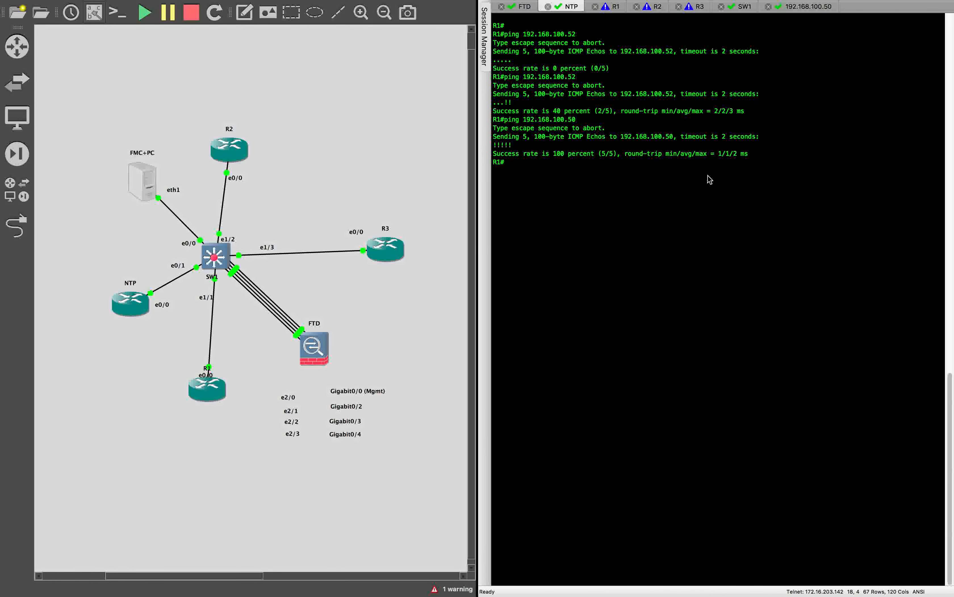
Step: Paste and run the copied R1 configuration in R1's console under conf t
left_click(615, 7)
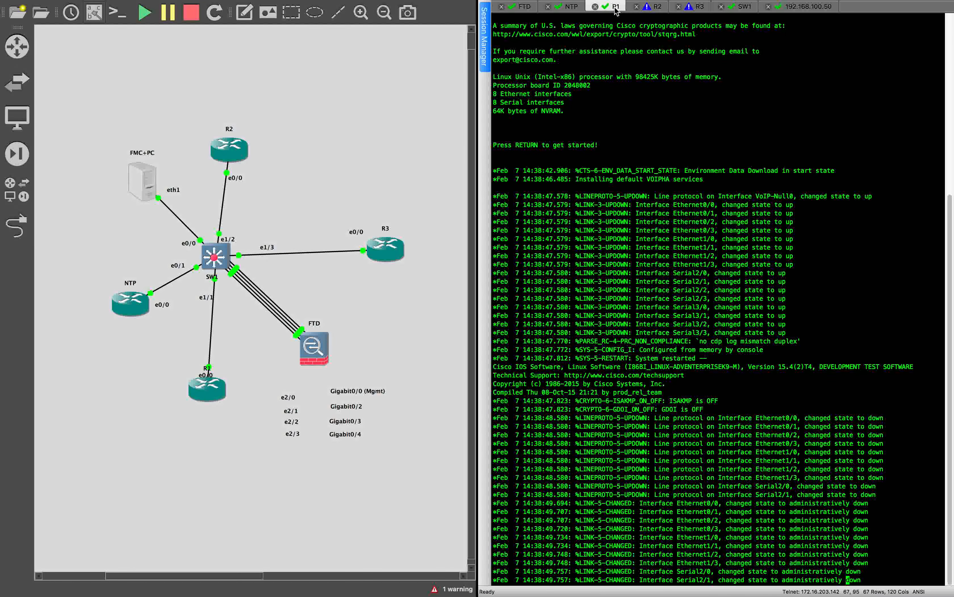
key("Return")
key("Return")
key("Return")
key("Return")
key("Return")
key("Return")
key("Return")
type("conf t")
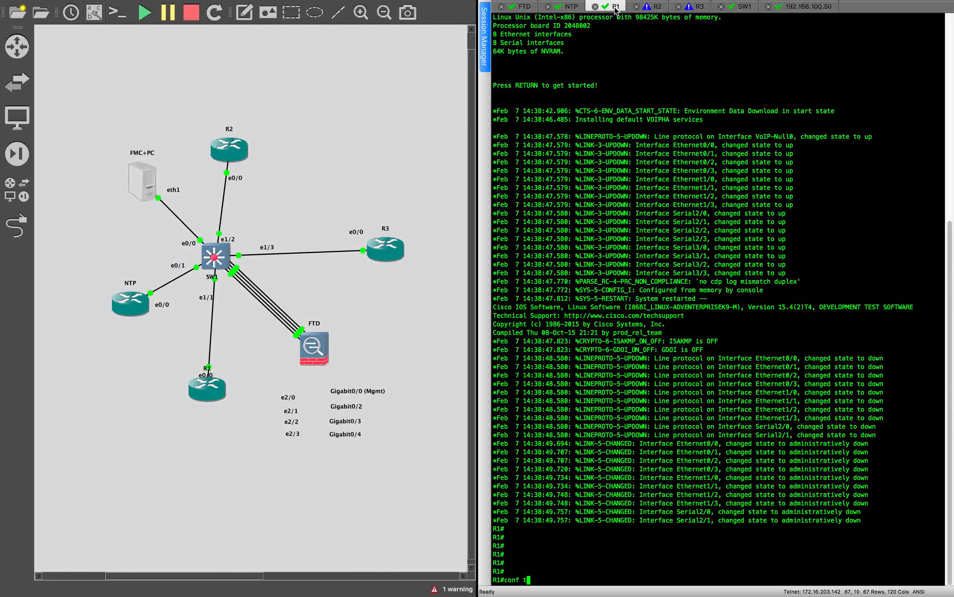
key("Return")
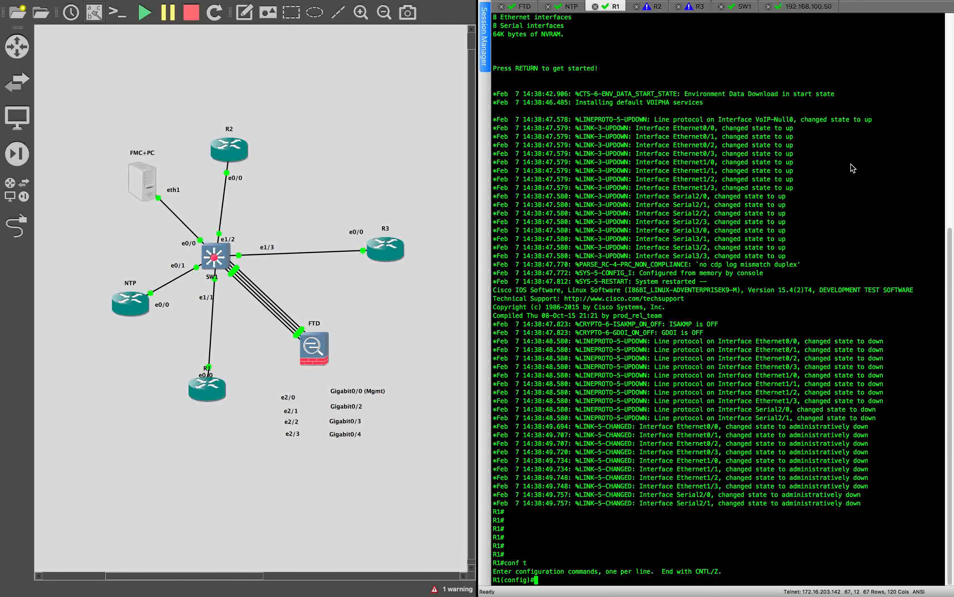
key("super+v")
key("Return")
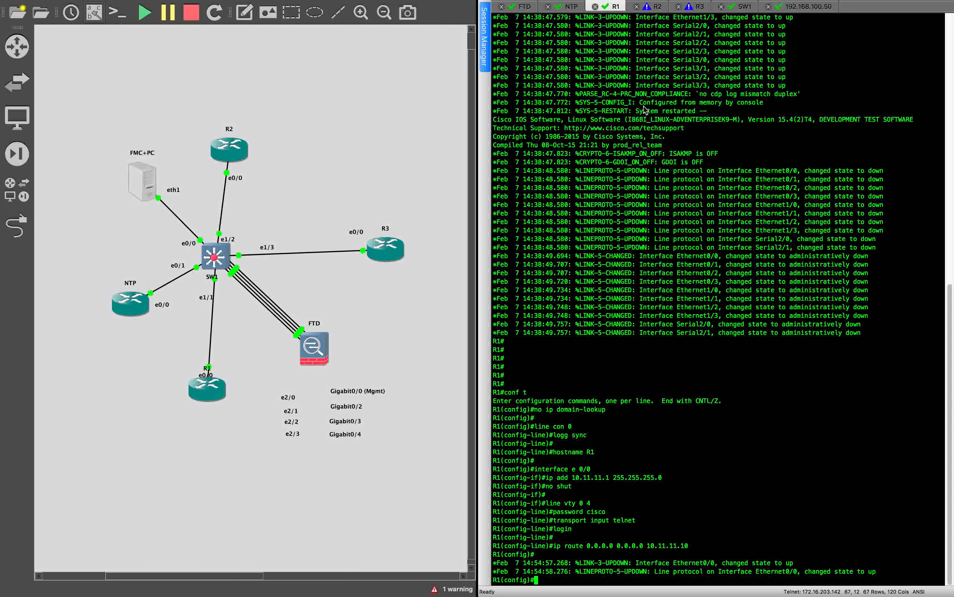
Step: Apply the R2 configuration (192.1.20.2/24, telnet vty login) in R2's console
left_click(653, 7)
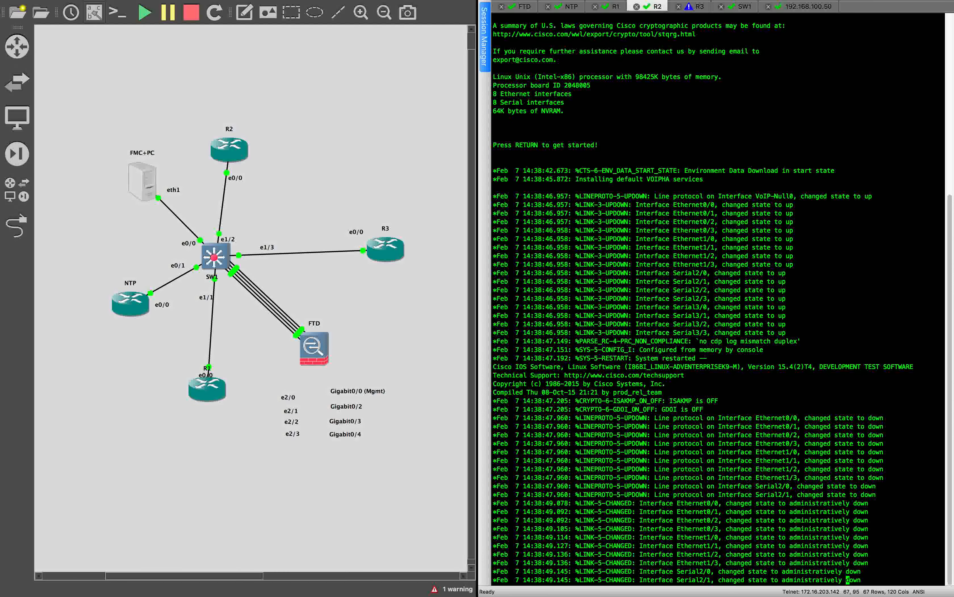
key("Return")
key("Return")
key("Return")
type("conf t")
key("Return")
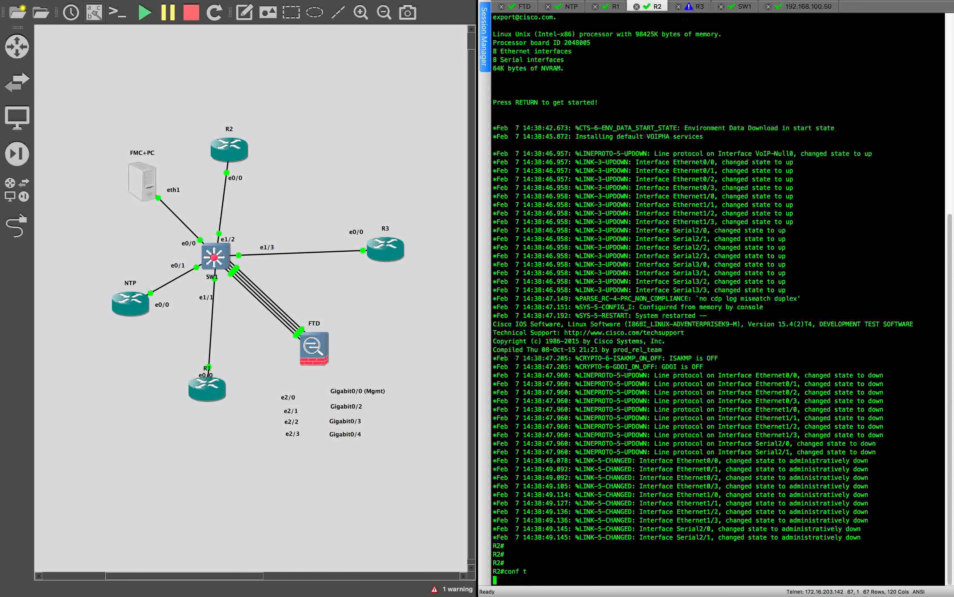
key("super+v")
key("Return")
key("Return")
key("Return")
key("Return")
key("Return")
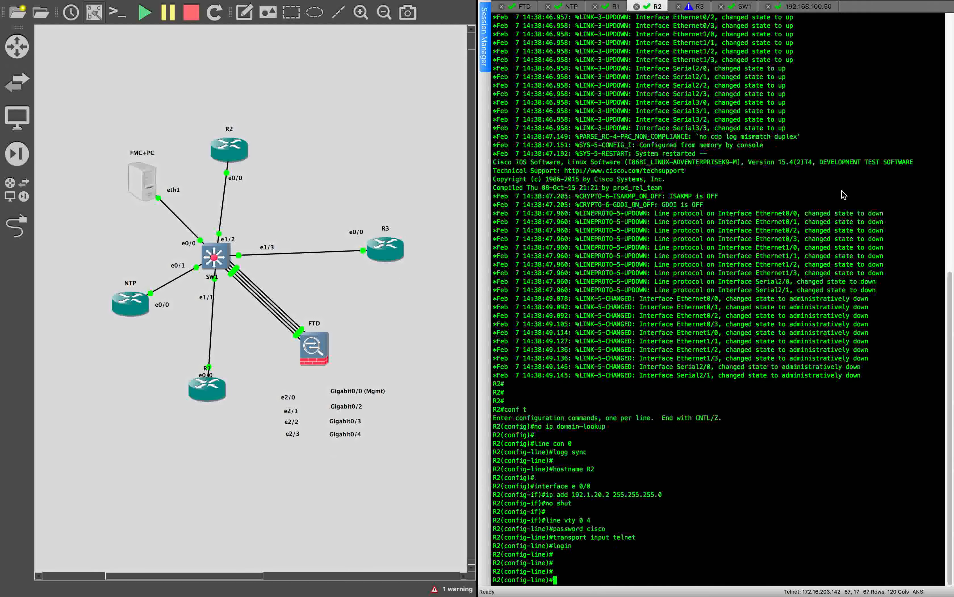
Step: Select R3's commands on lines 66–82 in the Atom notes
key("super+Tab")
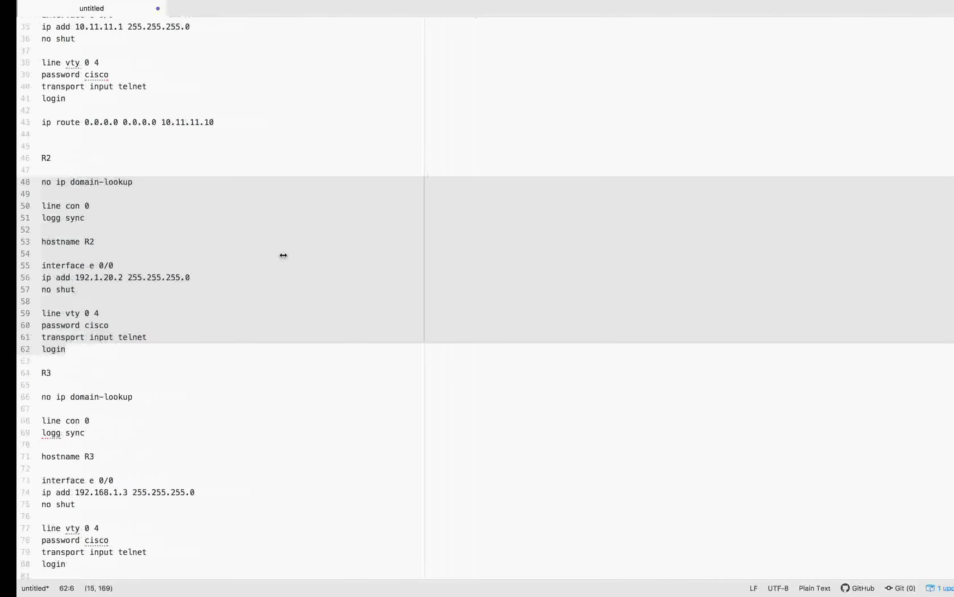
scroll(149, 314, "down", 4)
left_click(52, 301)
left_click_drag(26, 298, 281, 489)
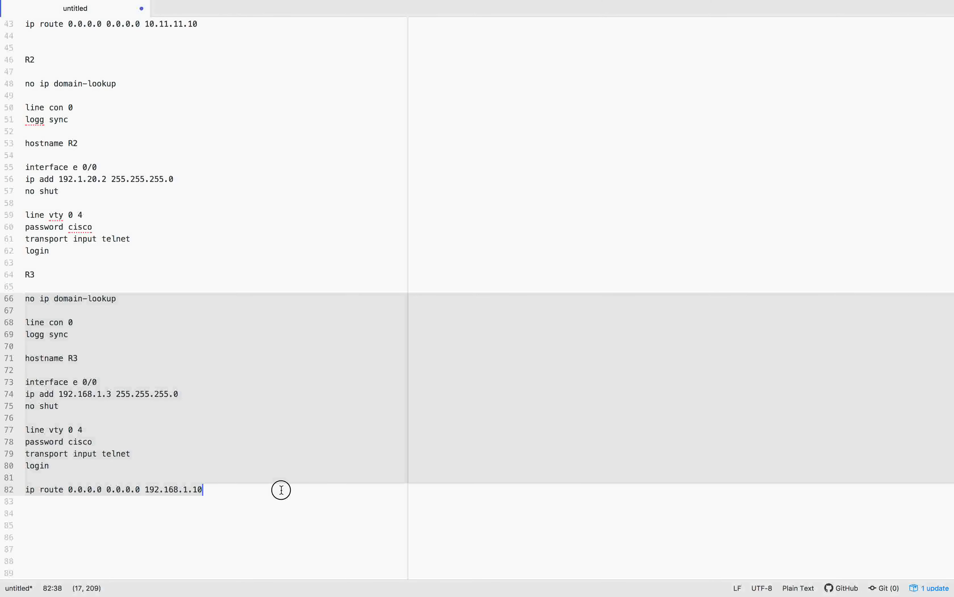
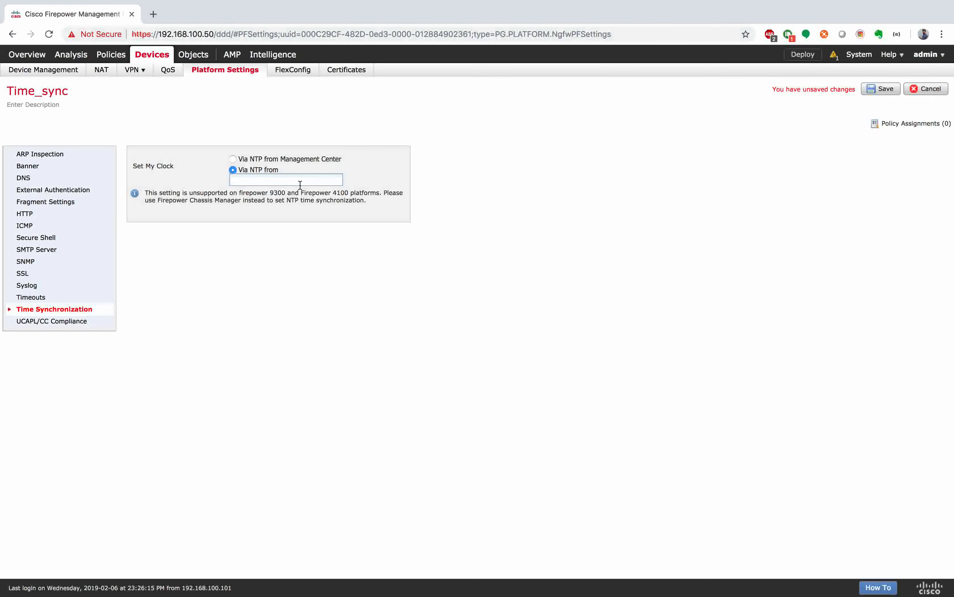
Step: Begin entering an NTP server address starting with 192.168 in Time_sync
type("192.168")
key("BackSpace")
key("BackSpace")
type("68")
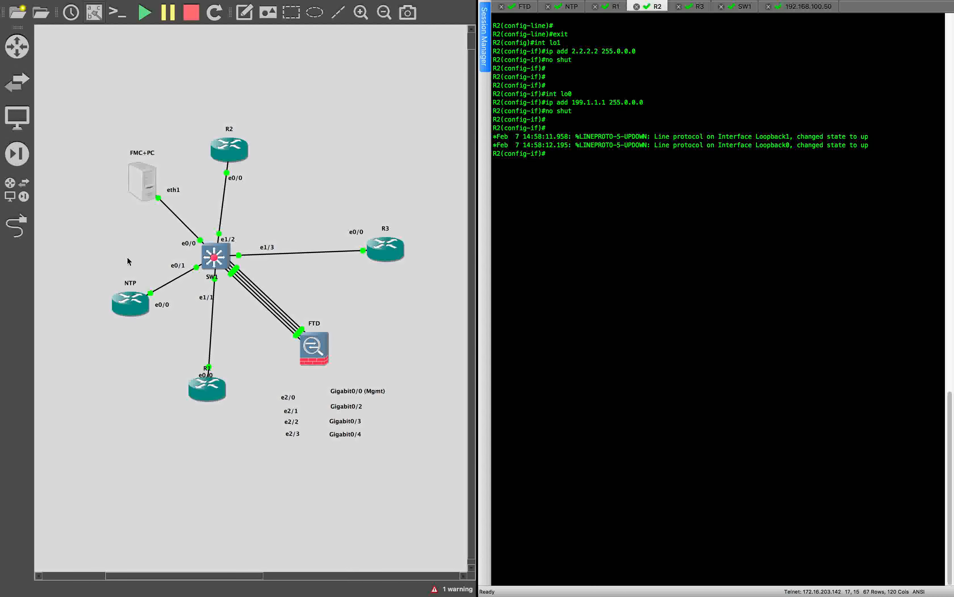
Step: Go to Device Management, discarding the unsaved Time_sync platform settings changes
scroll(127, 261, "left", 5)
scroll(141, 256, "right", 5)
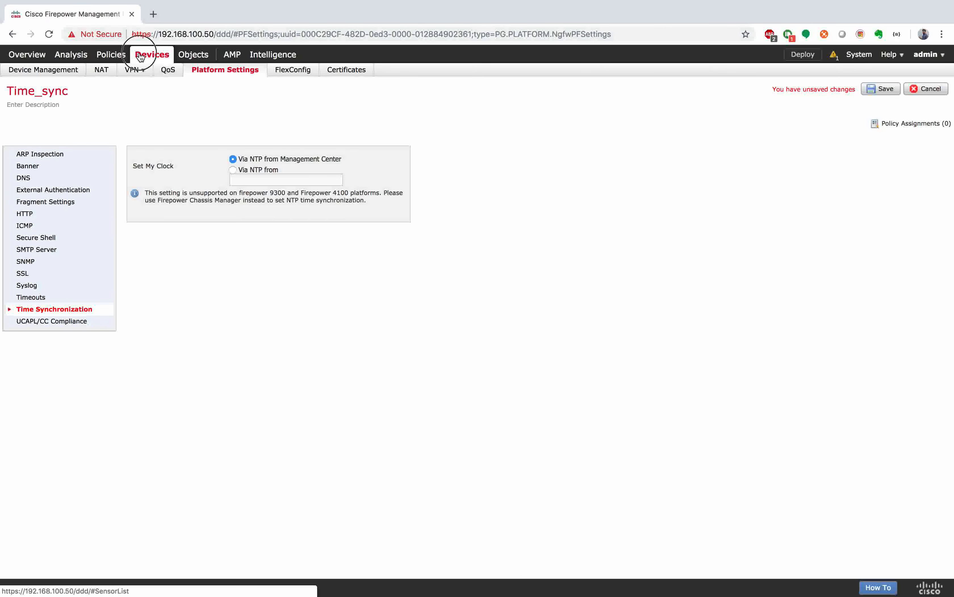
left_click(150, 55)
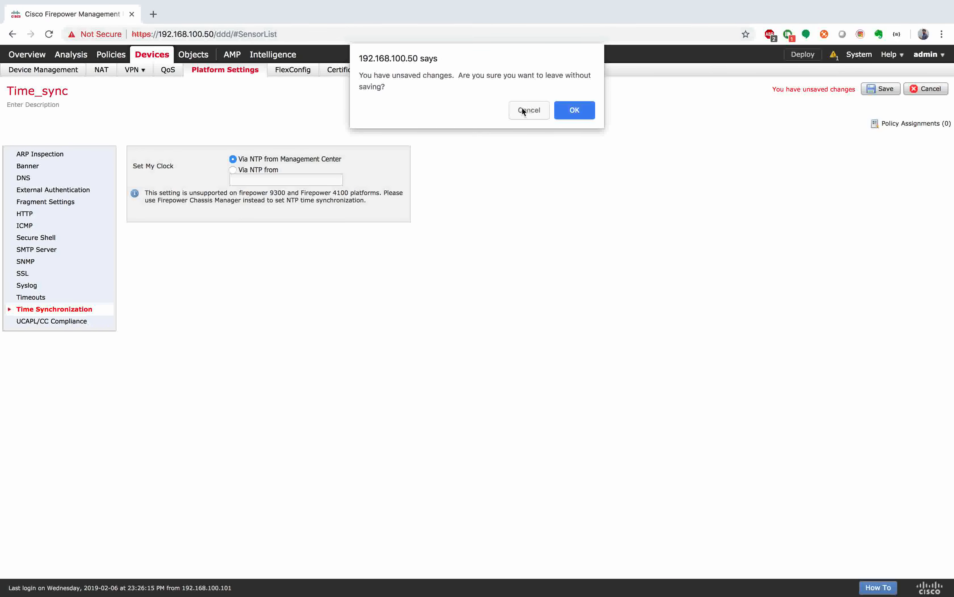
left_click(574, 110)
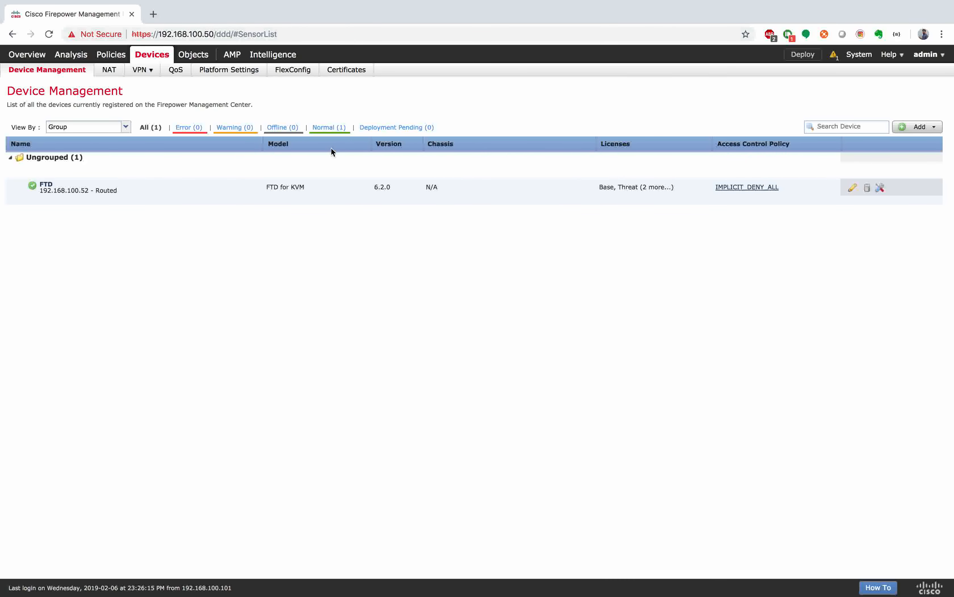
Step: On device FTD, name GigabitEthernet0/1 Outside, enable it, and assign zone OUTSIDE
left_click(853, 188)
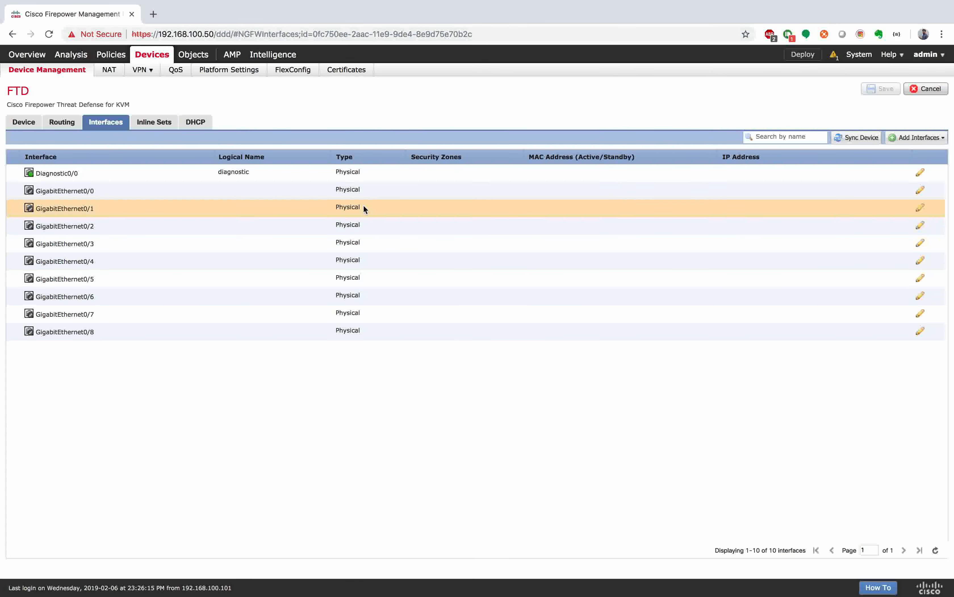
left_click(920, 208)
left_click(439, 256)
type("Outside")
left_click(523, 270)
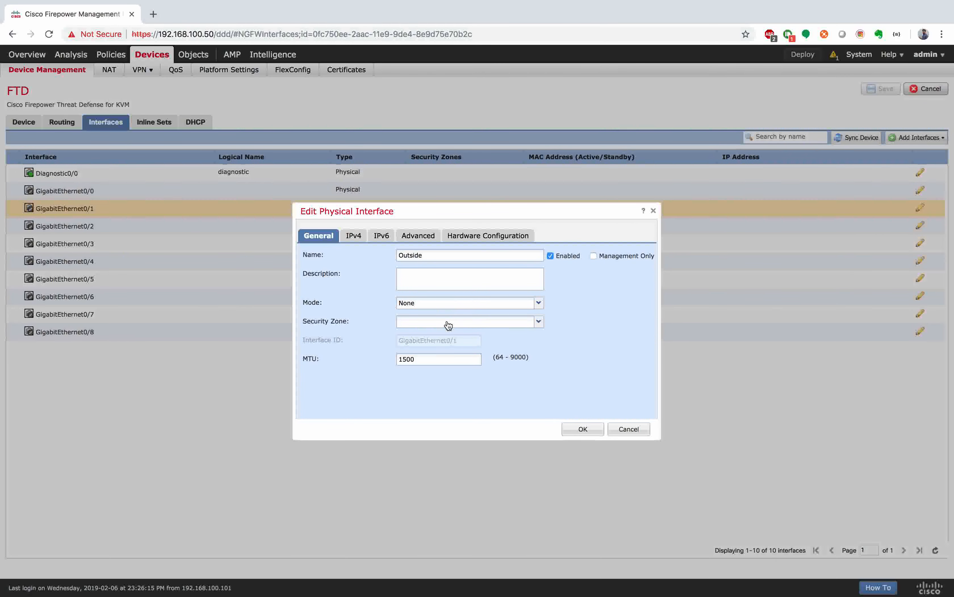
left_click(540, 321)
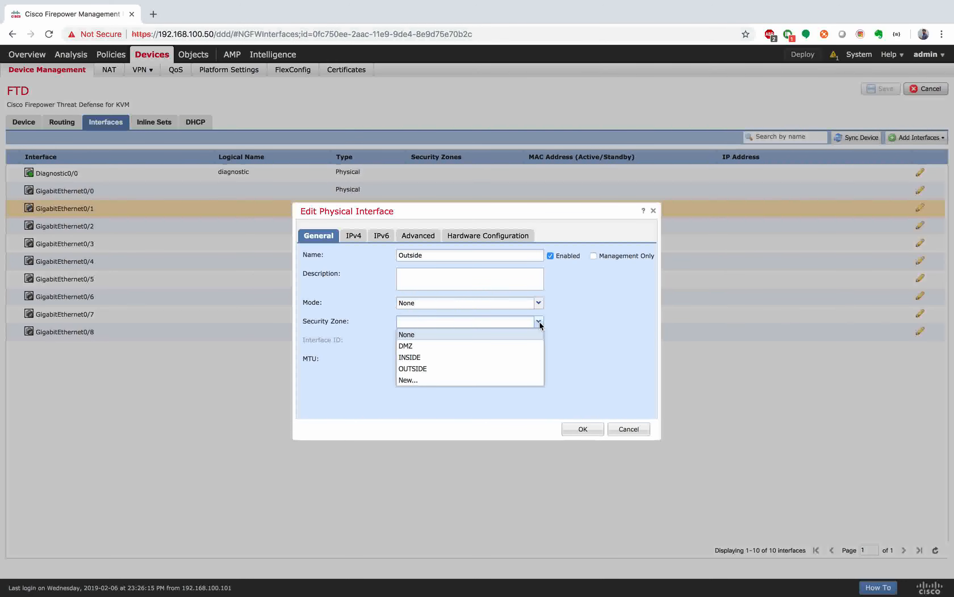
left_click(461, 369)
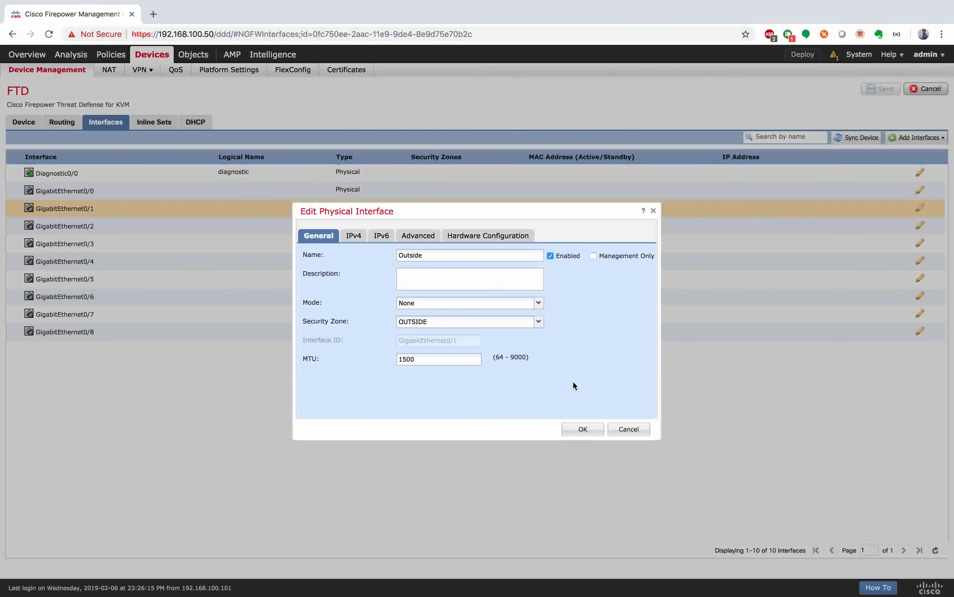
Step: Give the Outside interface static IPv4 192.1.20.10/24 and apply the settings
left_click(354, 235)
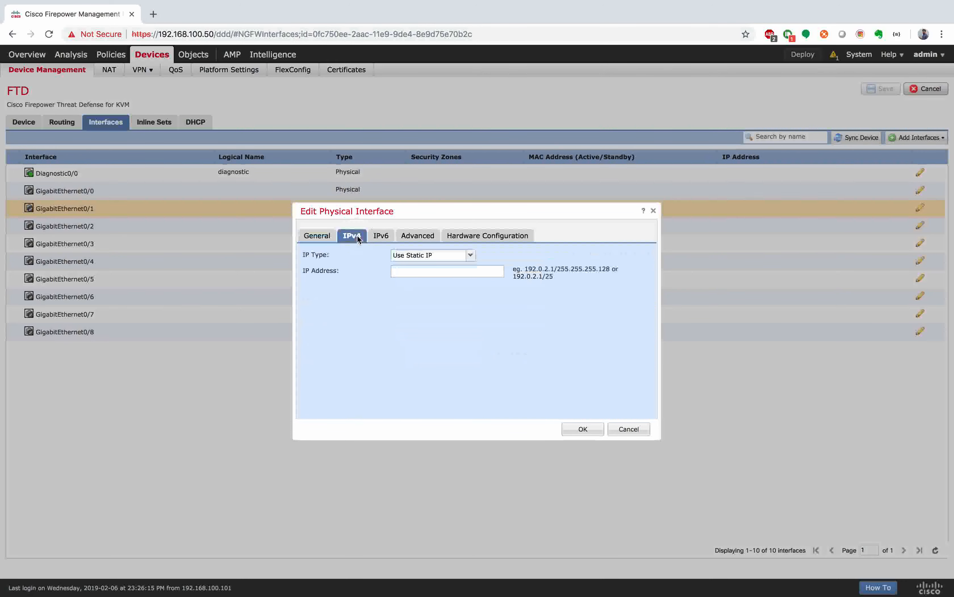
left_click(420, 270)
type("192.")
key("BackSpace")
key("BackSpace")
type("91")
key("BackSpace")
type("2.1.20.10/245")
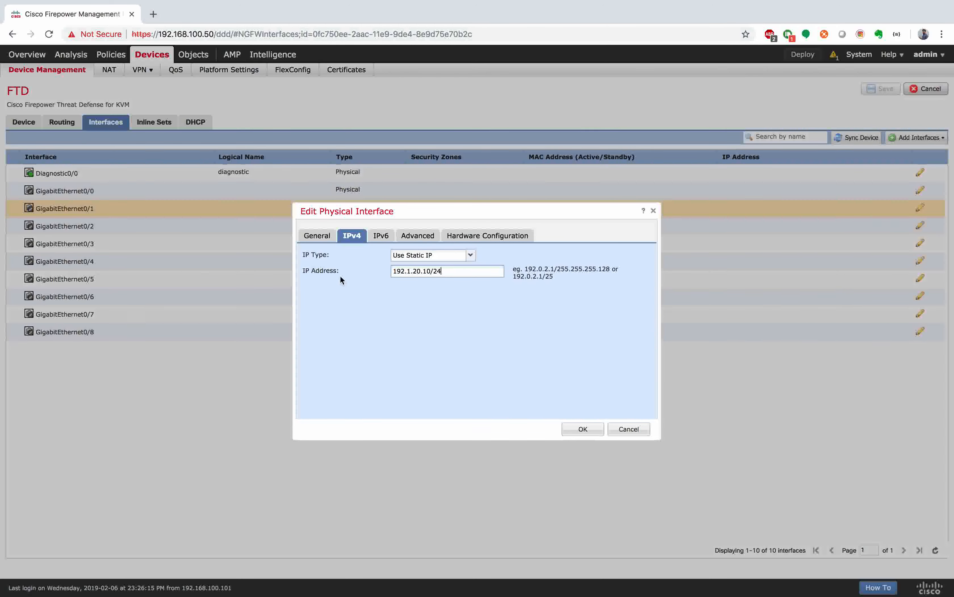
left_click(317, 236)
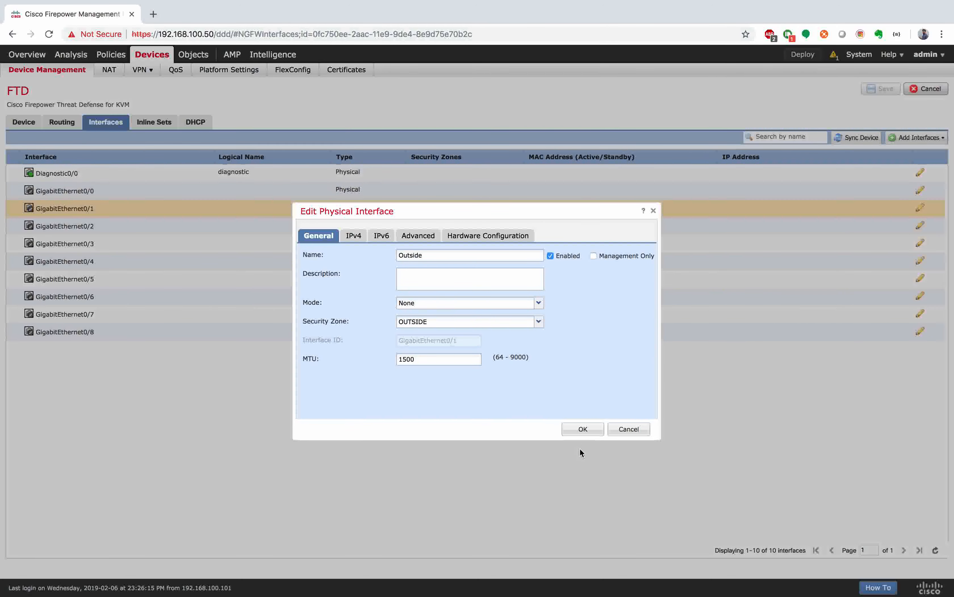
left_click(586, 431)
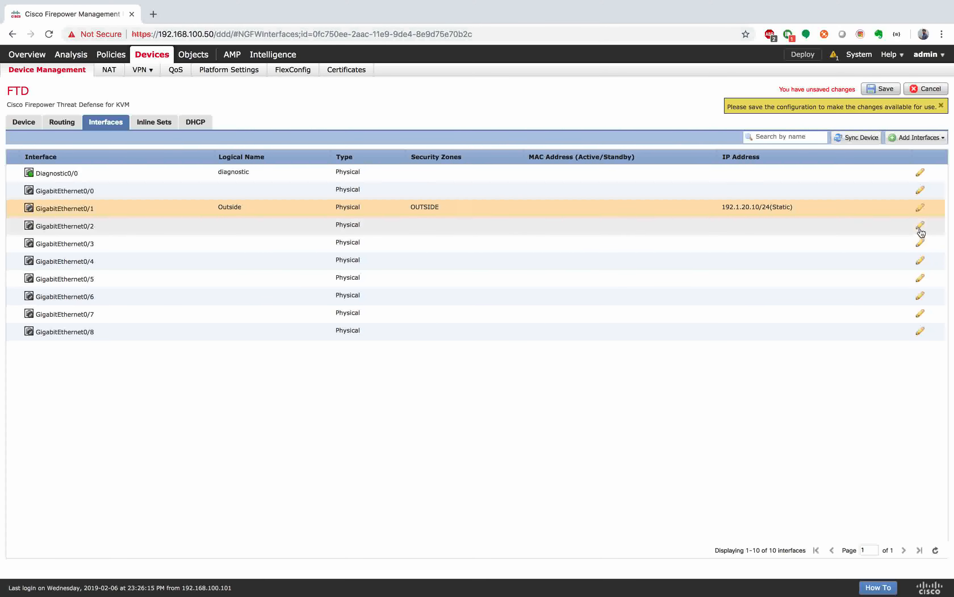
Step: Name GigabitEthernet0/2 Inside and assign it to security zone INSIDE
left_click(919, 228)
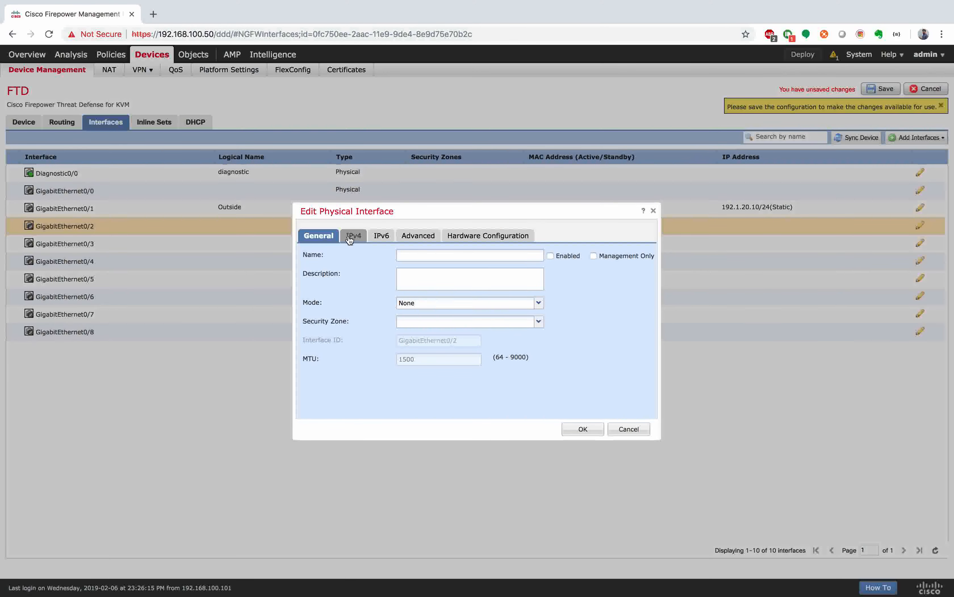
left_click(424, 256)
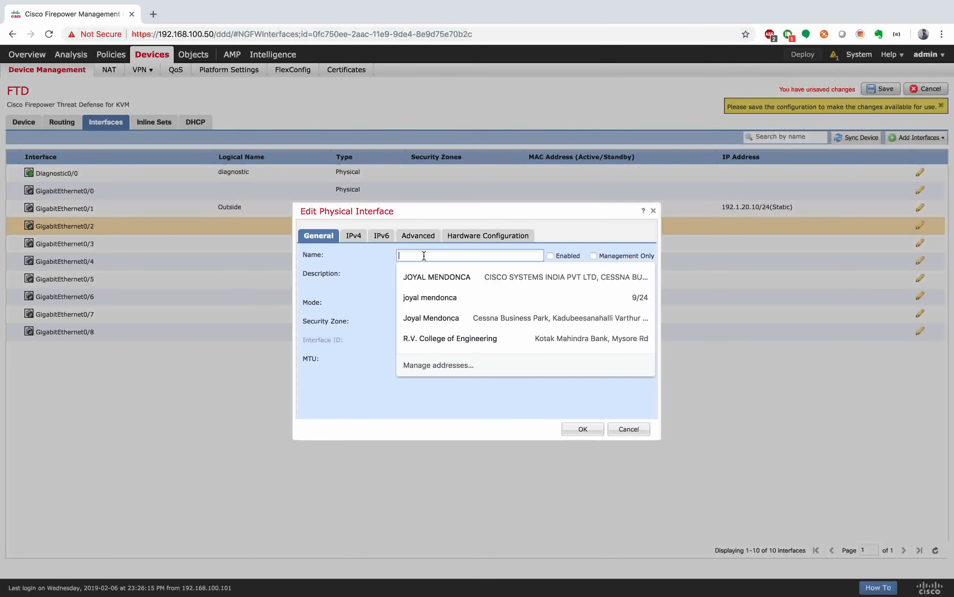
type("Inside")
left_click(435, 272)
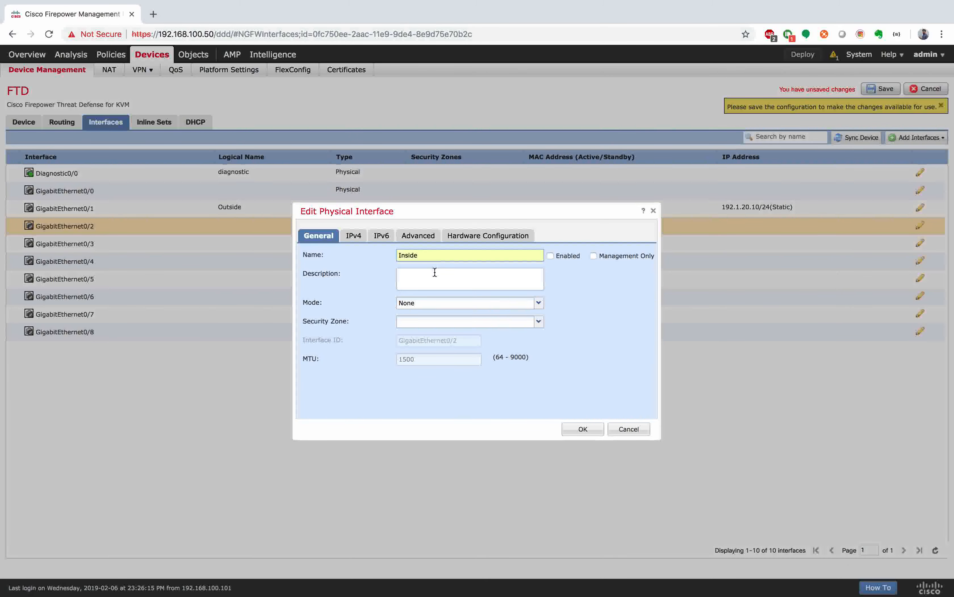
left_click(434, 321)
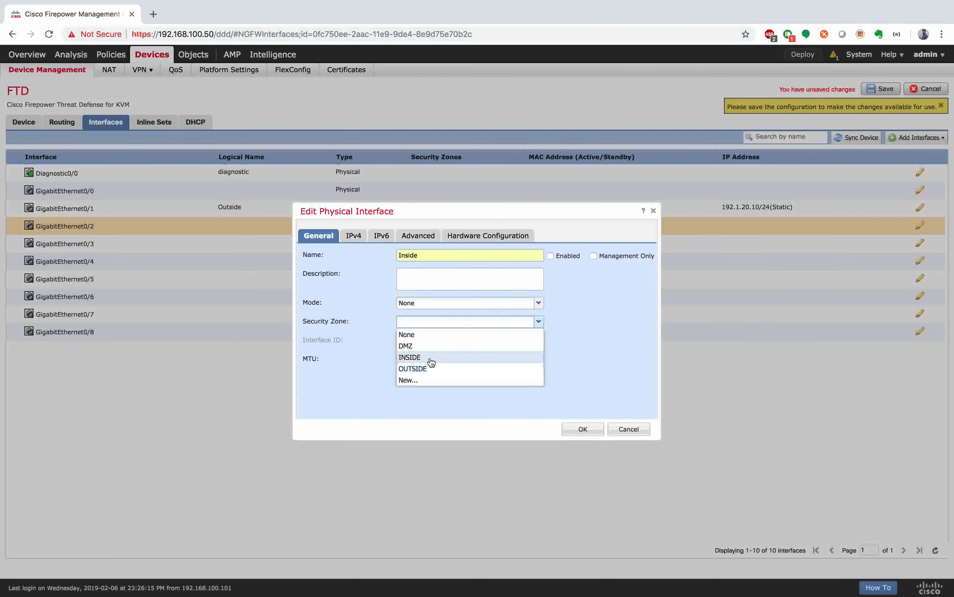
left_click(431, 361)
Step: Give the Inside interface static IPv4 10.11.11.10/24 and apply the settings
left_click(354, 235)
left_click(425, 278)
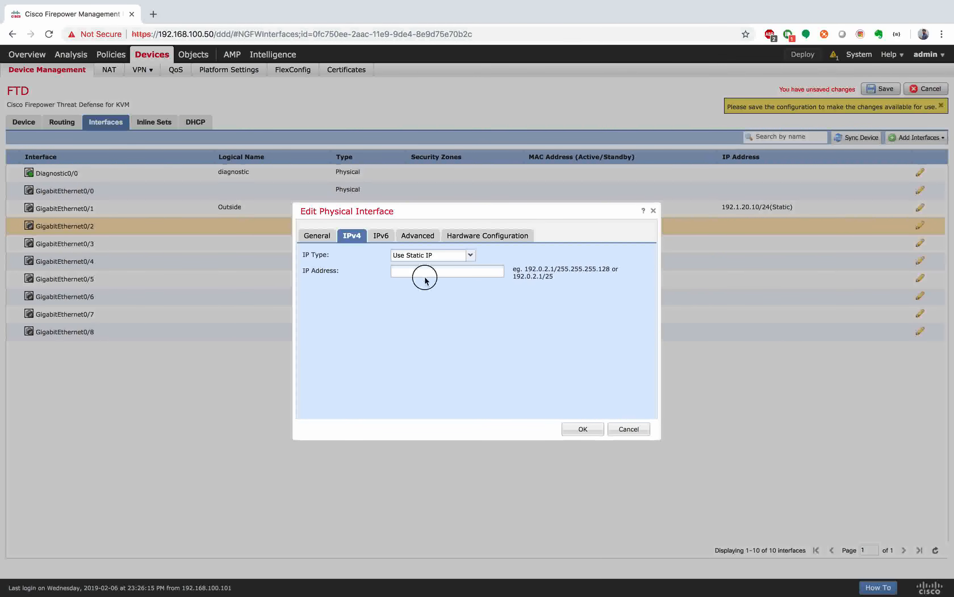
left_click(426, 273)
type("10,")
type(".11.11.10")
type("/24")
left_click(434, 330)
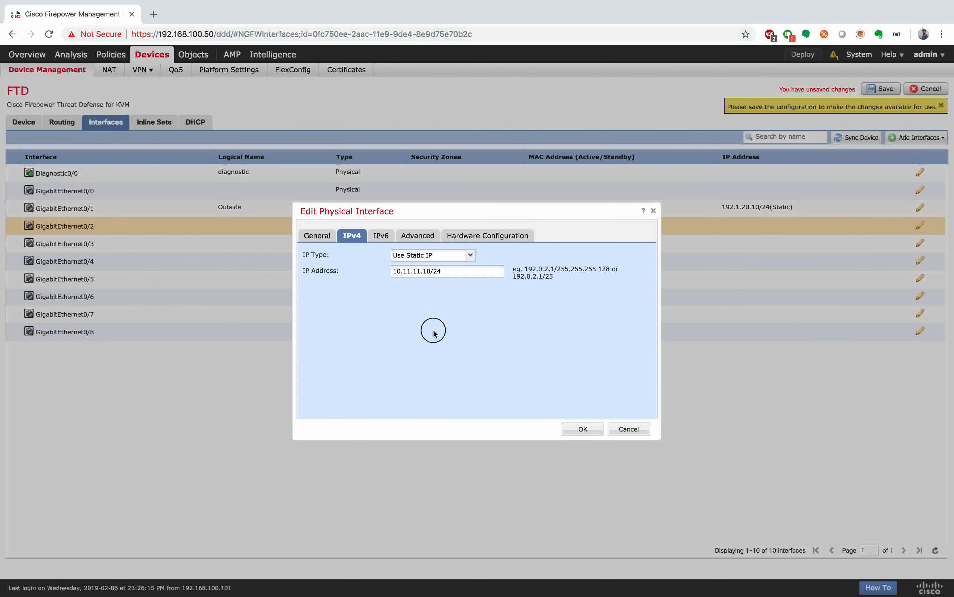
left_click(319, 236)
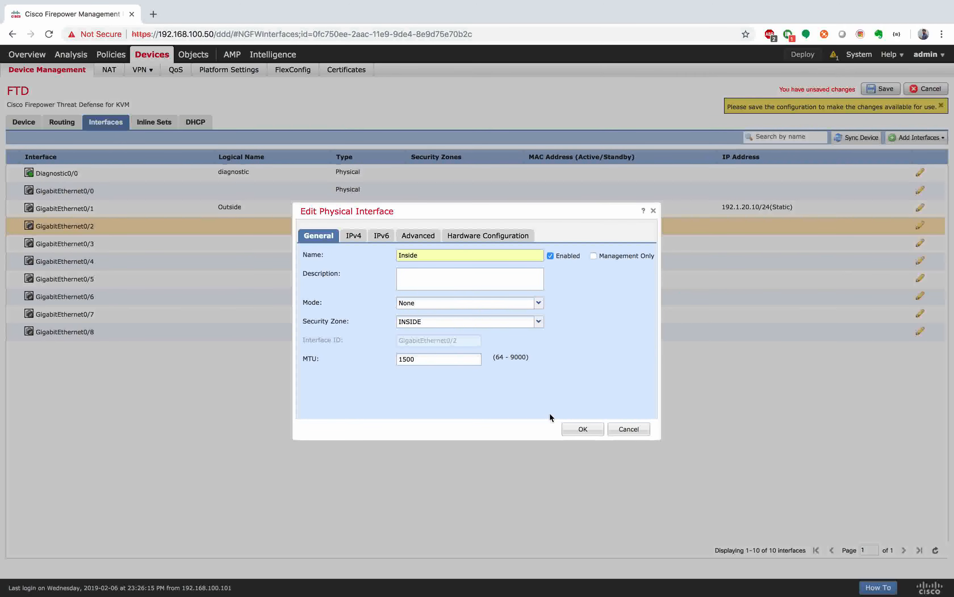
left_click(587, 430)
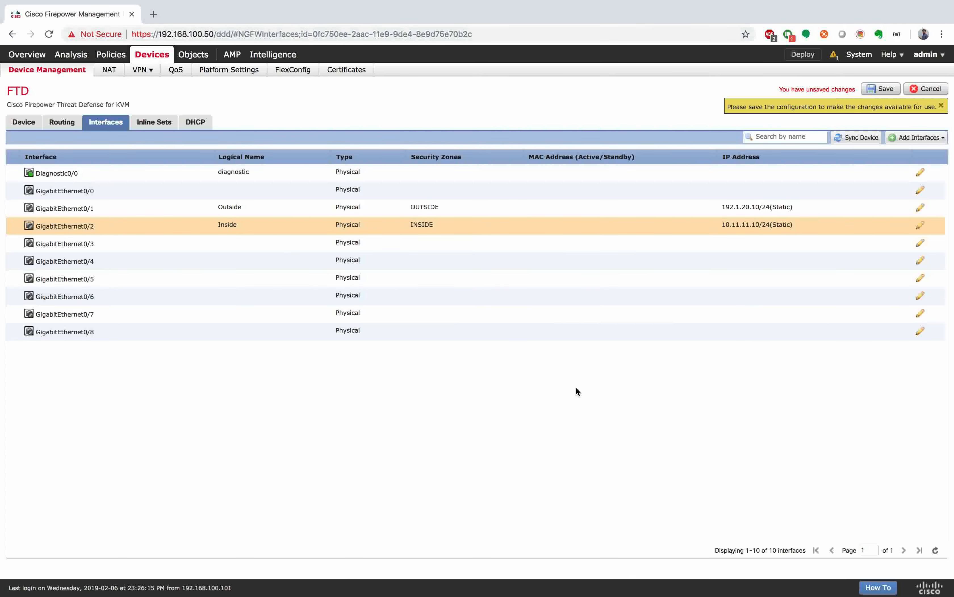
Step: Name GigabitEthernet0/3 DMZ and assign it to security zone DMZ
left_click(921, 243)
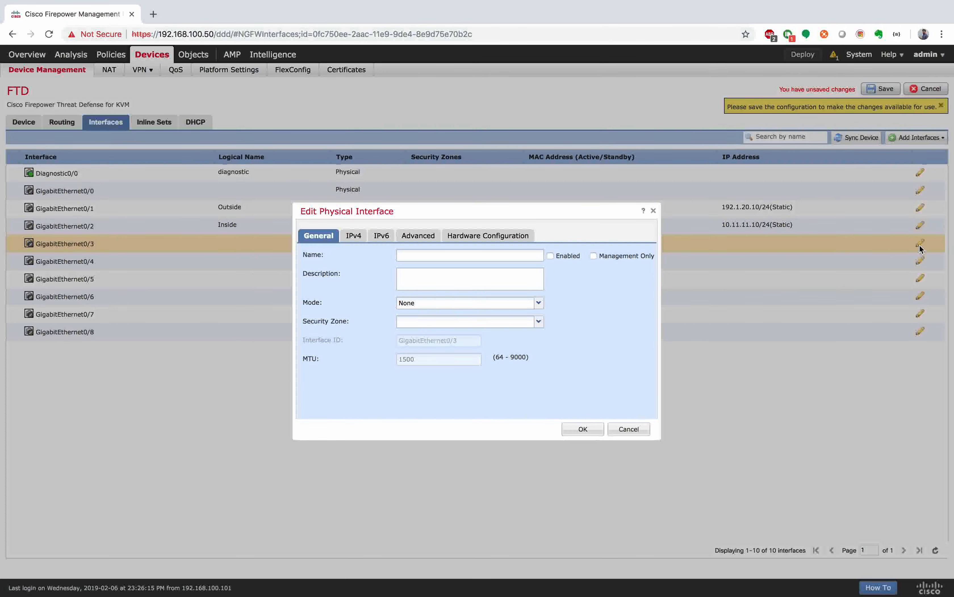
left_click(449, 255)
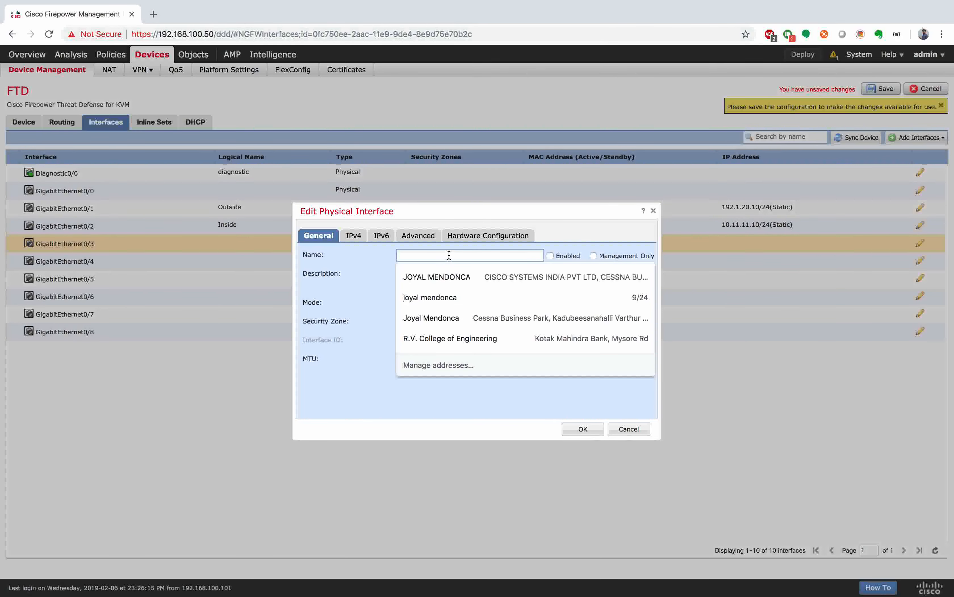
type("DMZ")
left_click(446, 276)
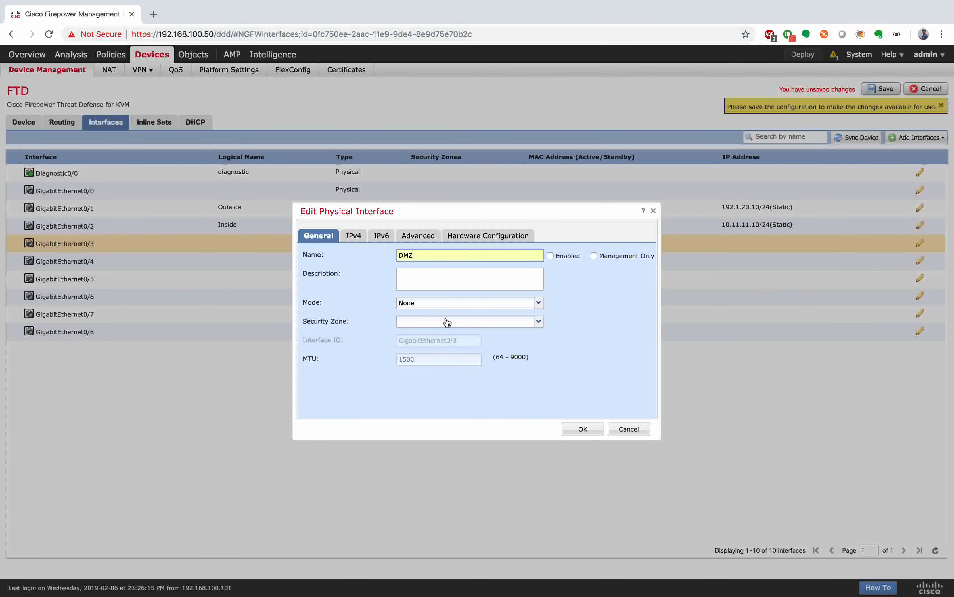
left_click(450, 322)
left_click(446, 347)
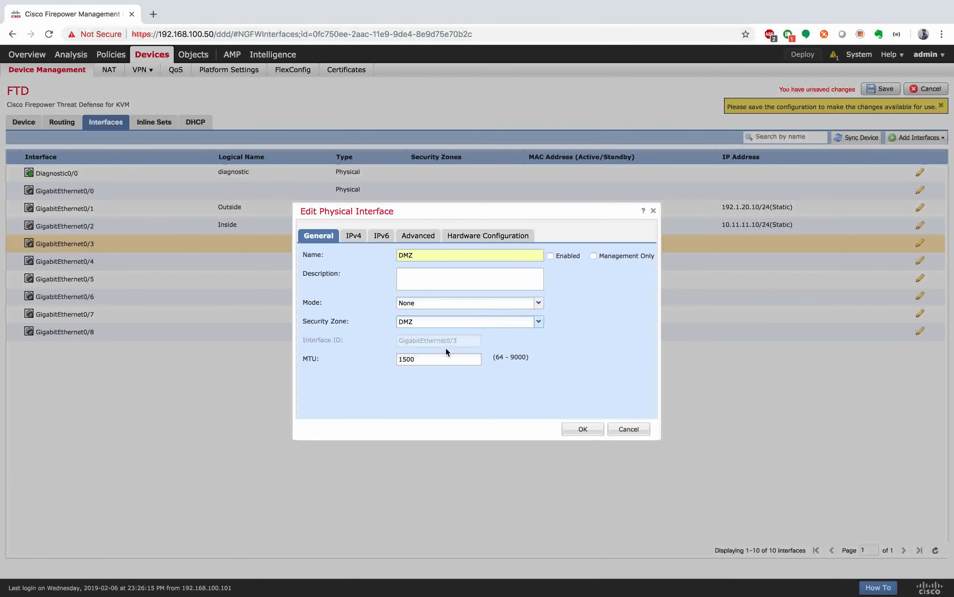
Step: Give the DMZ interface static IPv4 192.168.1.10/24 and apply the settings
left_click(350, 236)
left_click(454, 272)
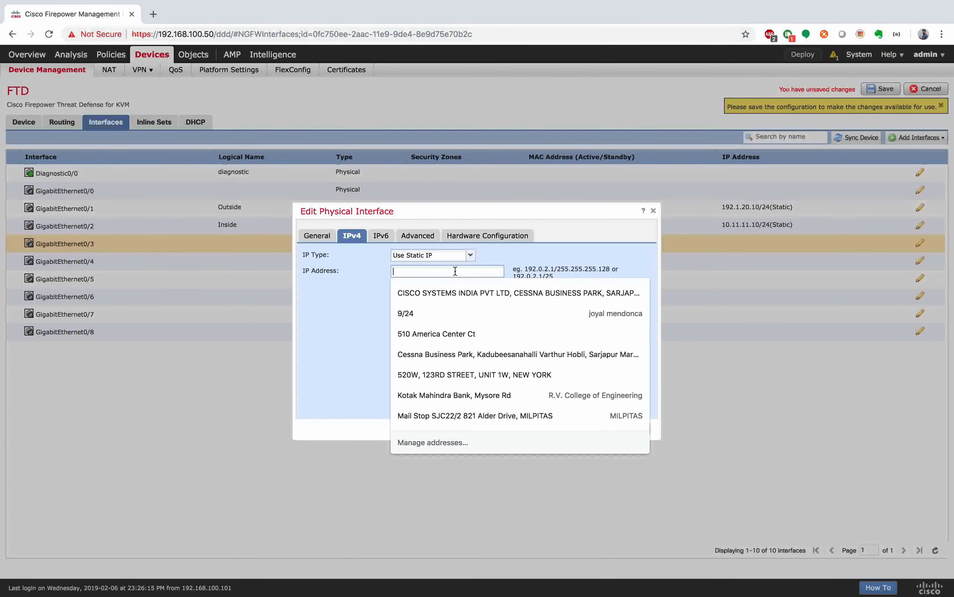
type("192.1.")
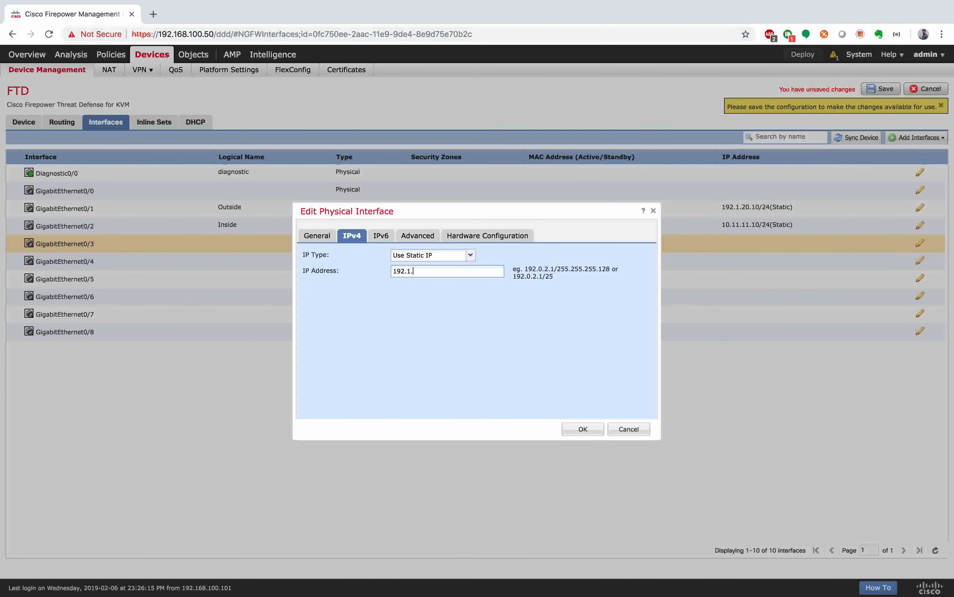
key("BackSpace")
type("68.1.10/24")
left_click(585, 428)
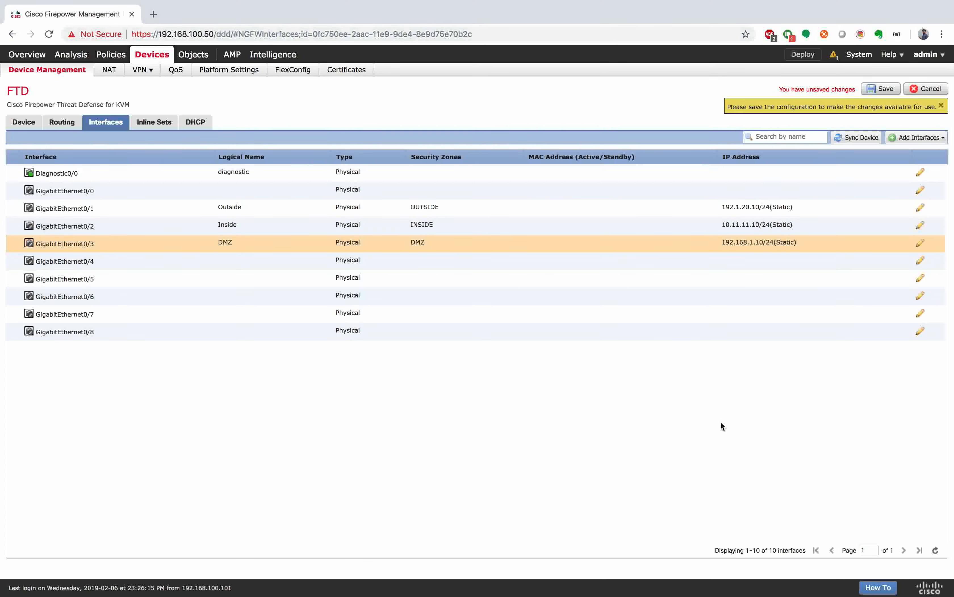
Step: Save the FTD's Outside, Inside and DMZ interface changes, then open its OSPF routing page
left_click(891, 90)
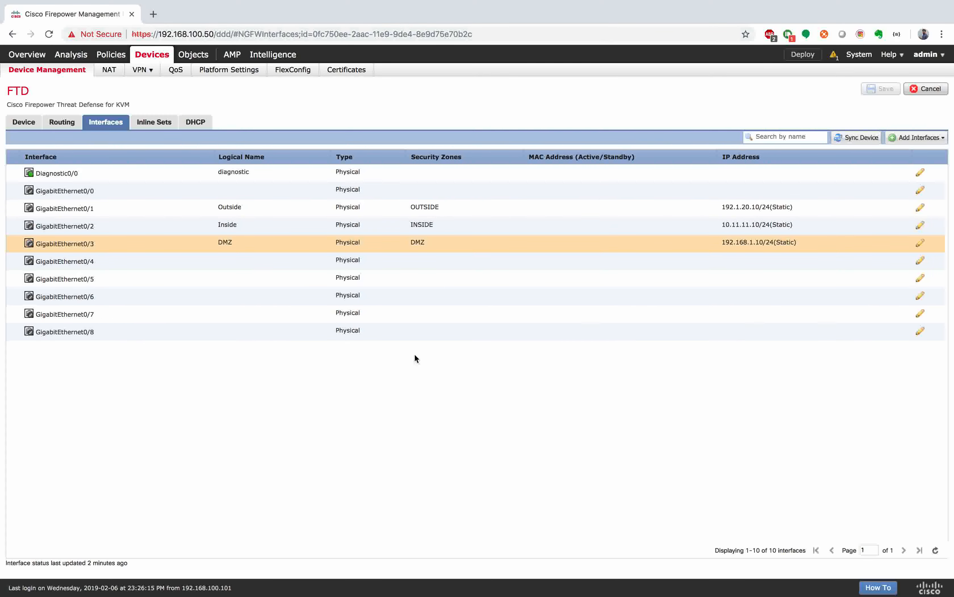
left_click(66, 125)
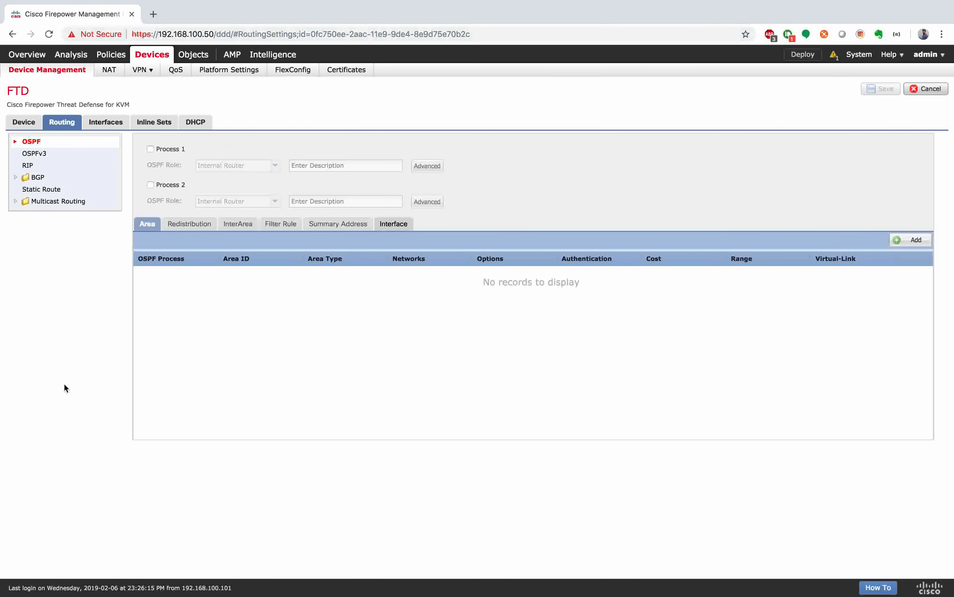
Step: Enable OSPF process 1, add an area with ID 0, and start a new network object
left_click(150, 149)
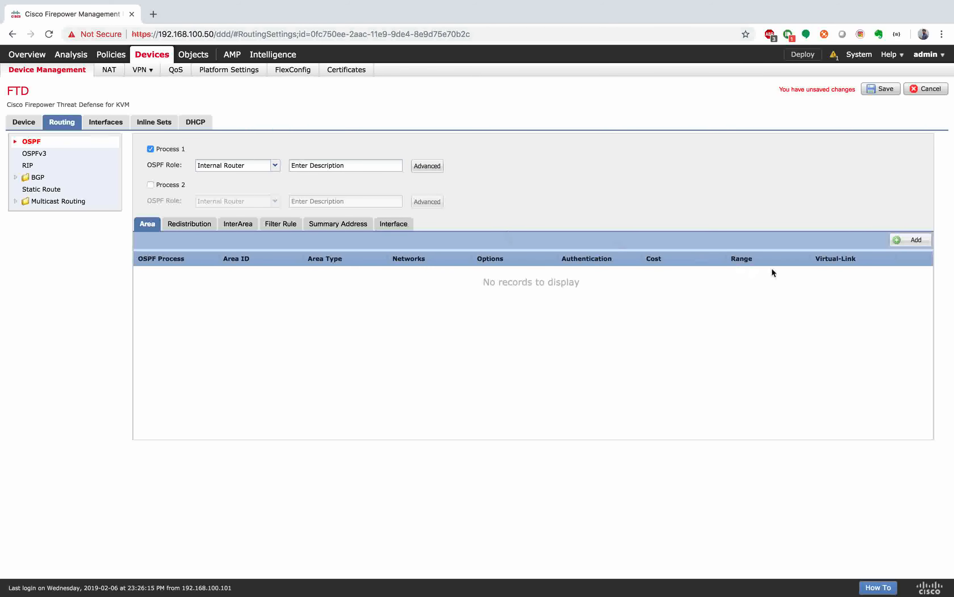
left_click(917, 240)
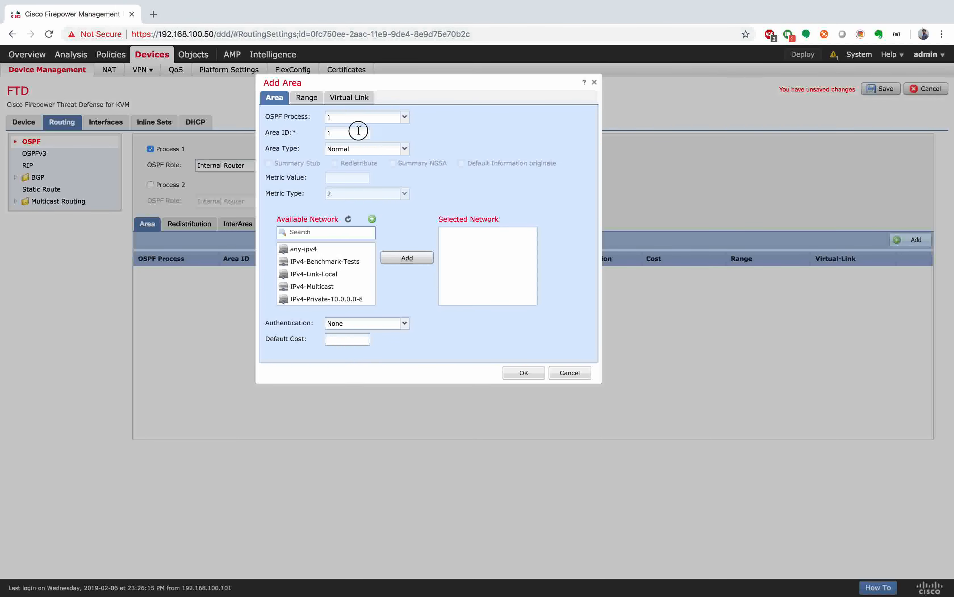
double_click(358, 131)
type("0")
scroll(335, 261, "down", 2)
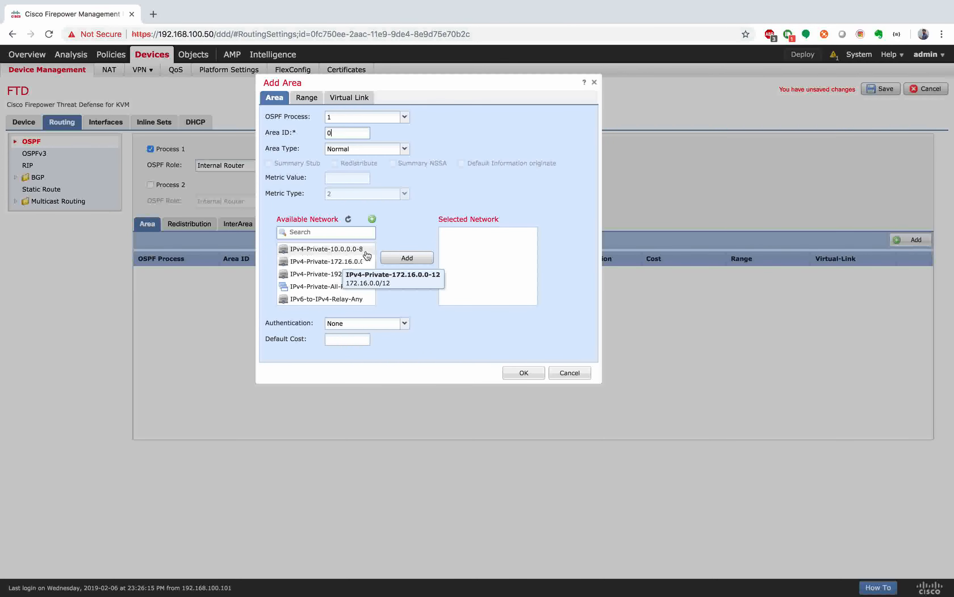
left_click(372, 219)
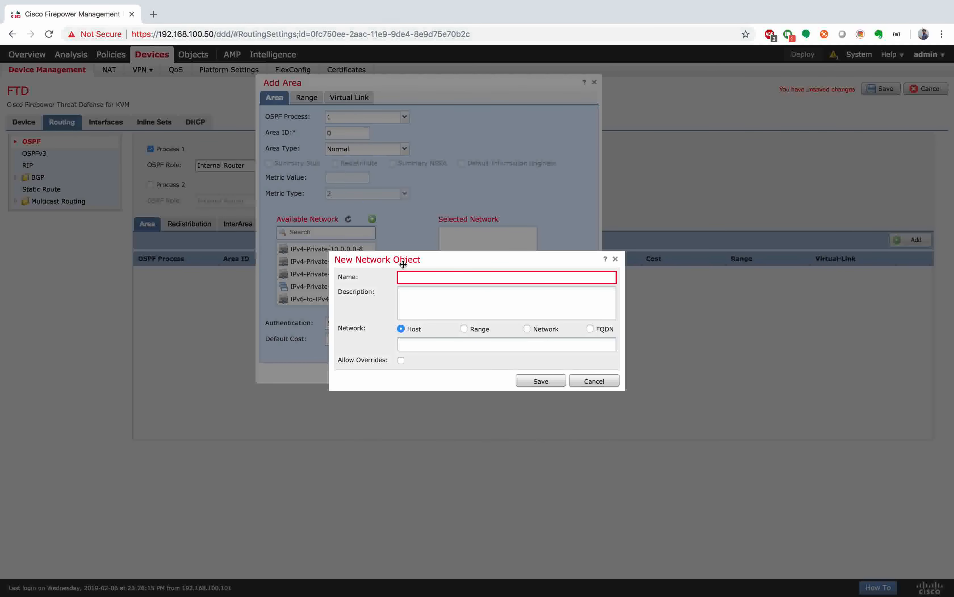
Step: Create network object NET-10.11.11.0 with network 10.11.11.0/24
left_click(410, 279)
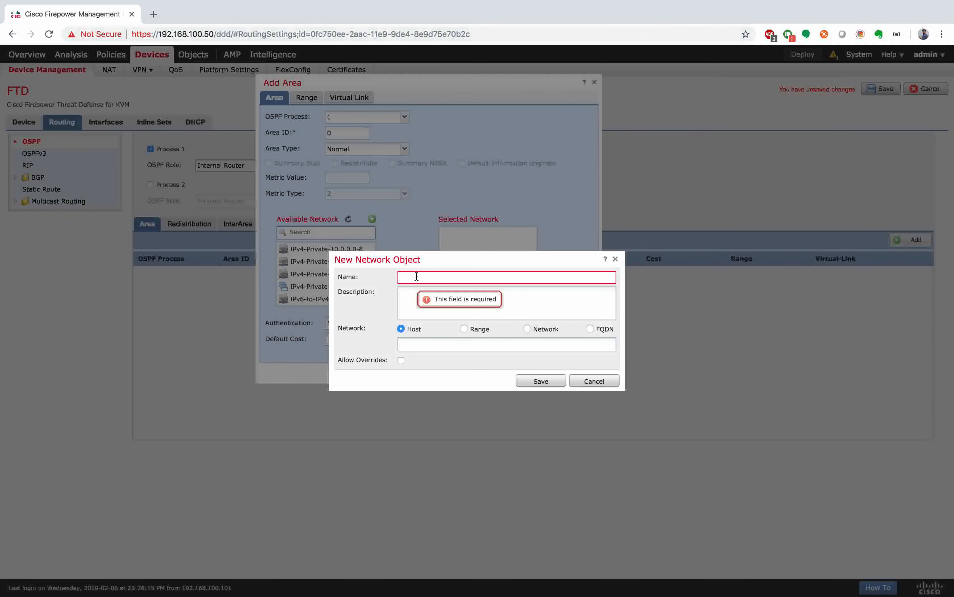
type("NET-10.0.0.0")
key("BackSpace")
key("BackSpace")
key("BackSpace")
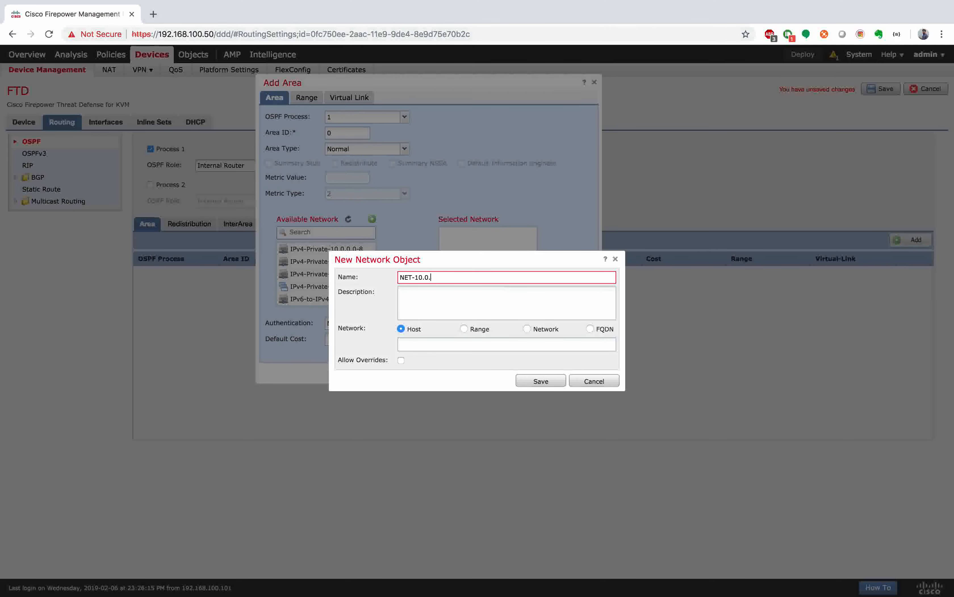
key("super+space")
left_click(533, 201)
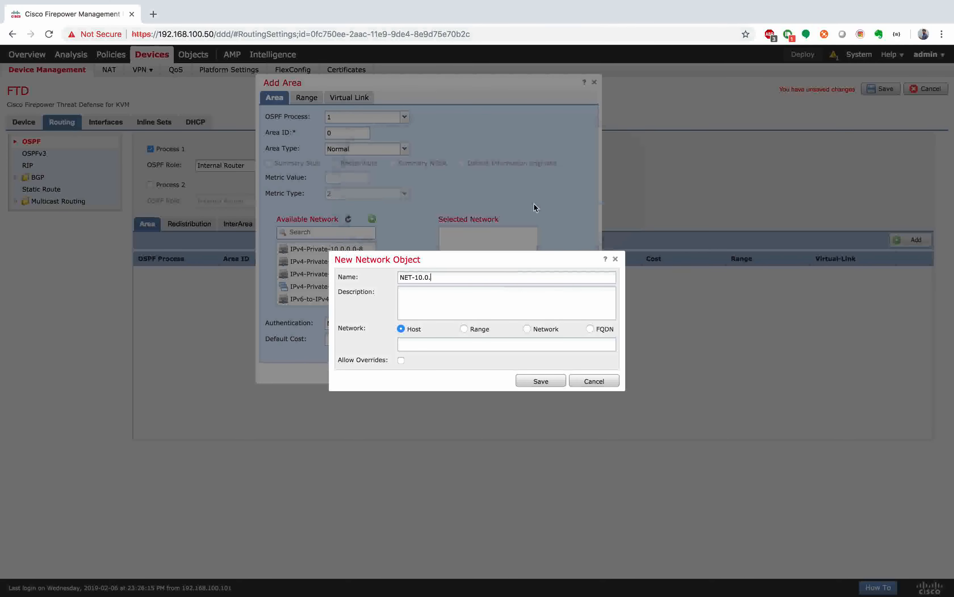
key("BackSpace")
key("BackSpace")
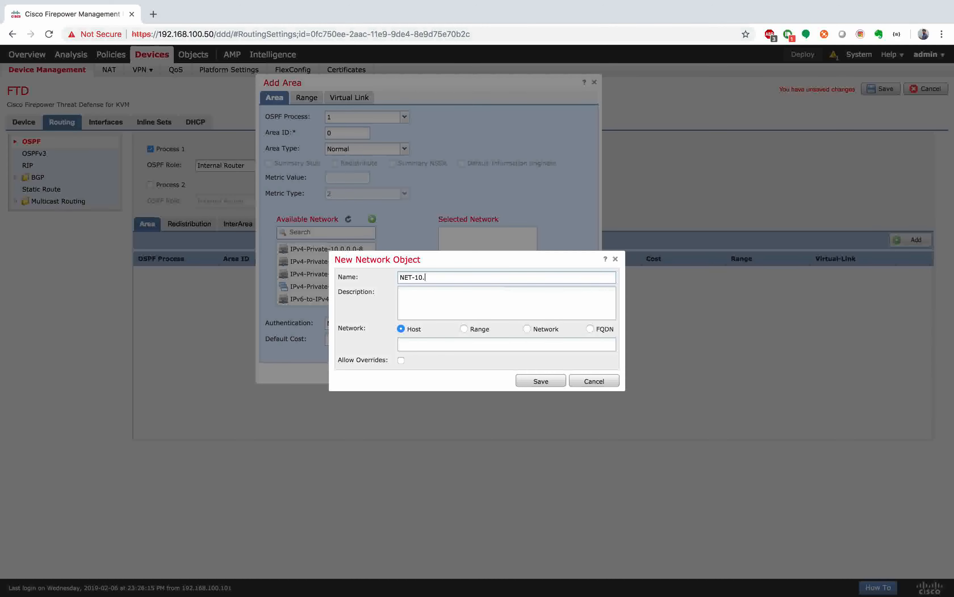
type("11.11.0")
left_click(527, 328)
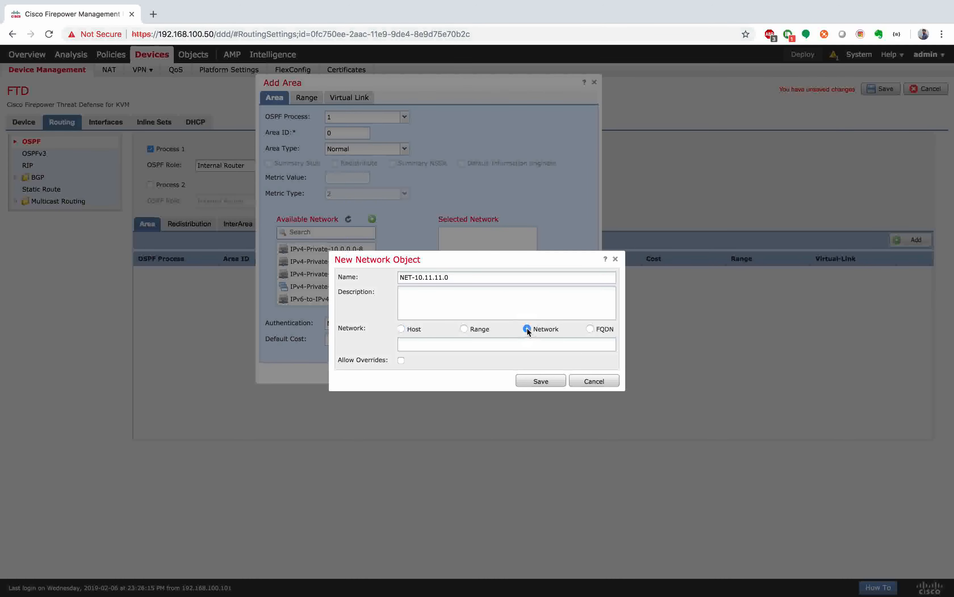
left_click_drag(415, 277, 479, 277)
key("super+c")
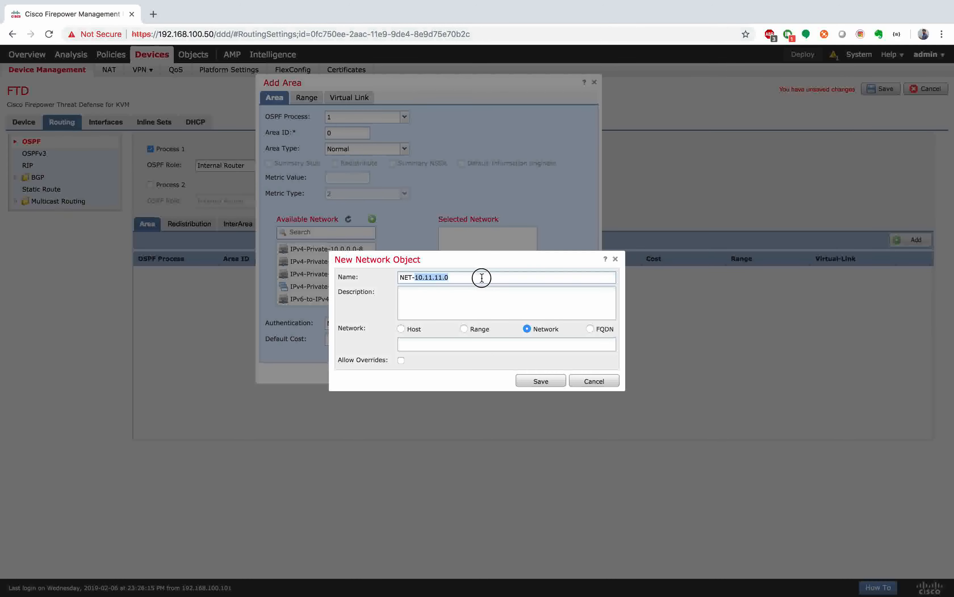
left_click(456, 344)
key("super+v")
type("/24")
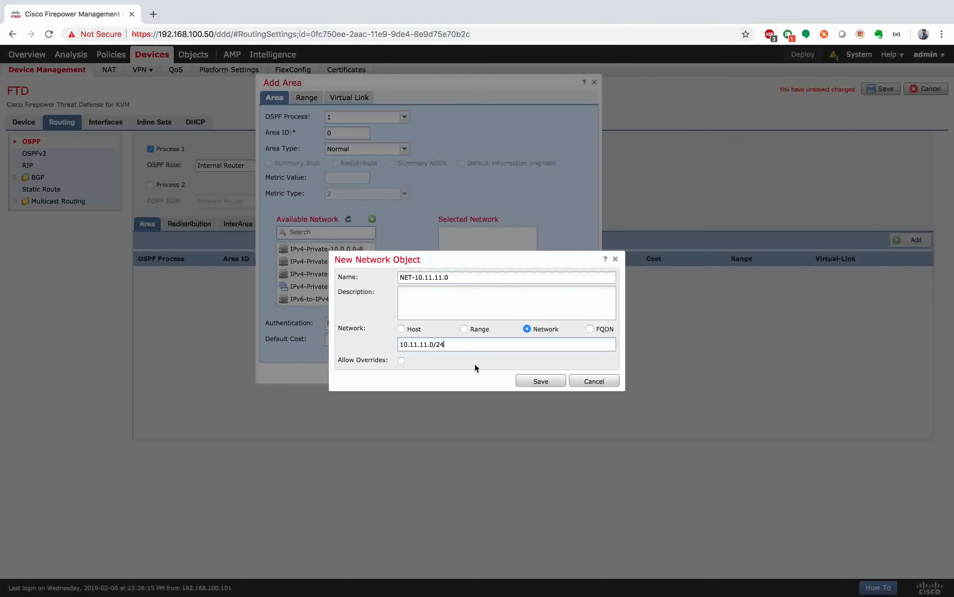
left_click(543, 381)
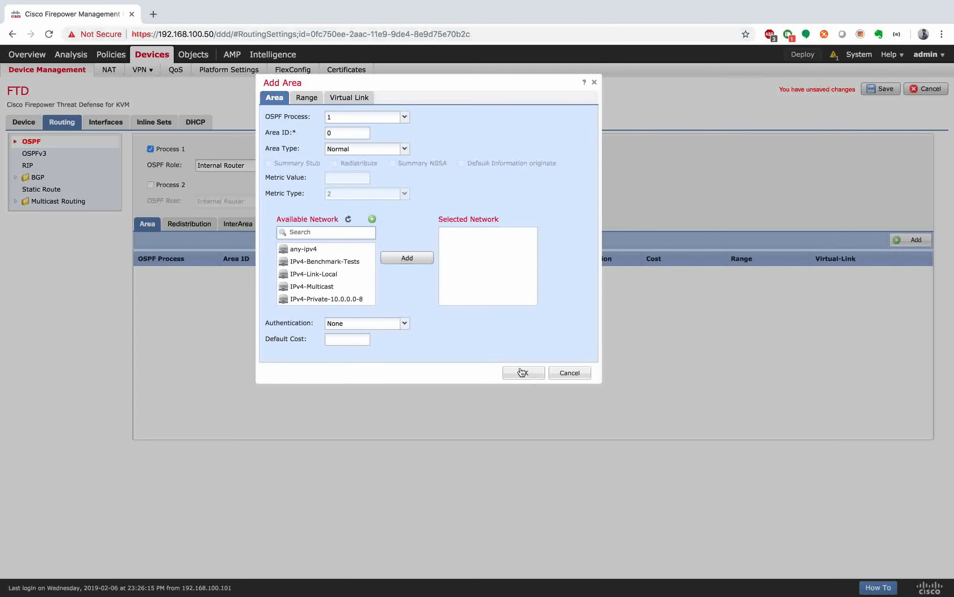
Step: Add NET-10.11.11.0 to area 0's selected networks and confirm the area
scroll(338, 277, "down", 3)
left_click(322, 233)
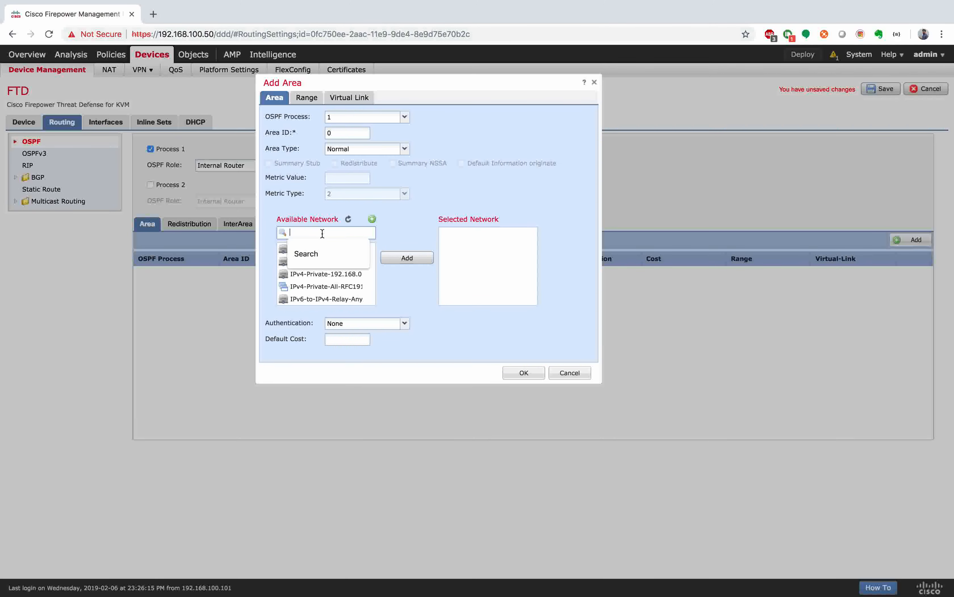
type("net")
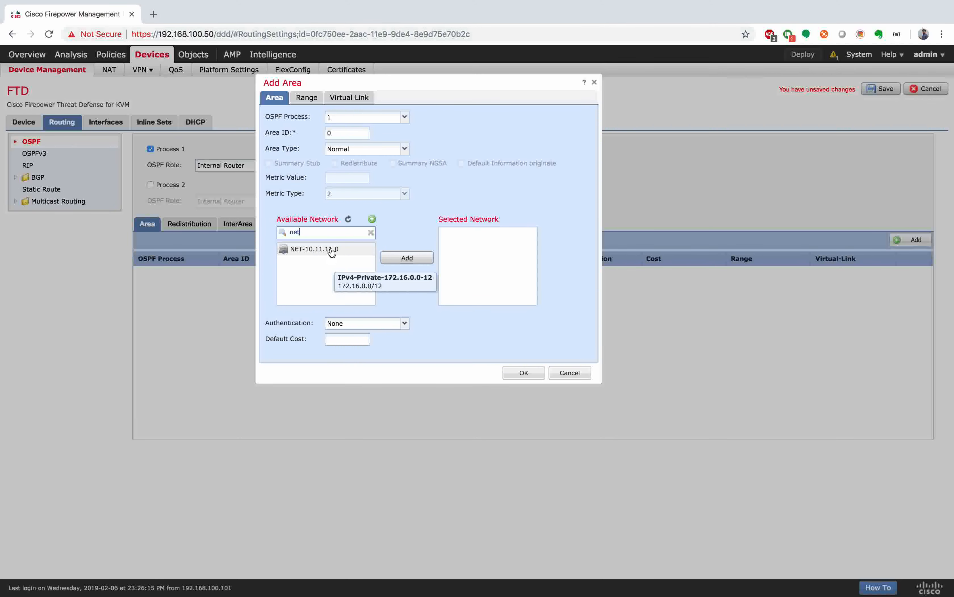
left_click(326, 249)
left_click(397, 259)
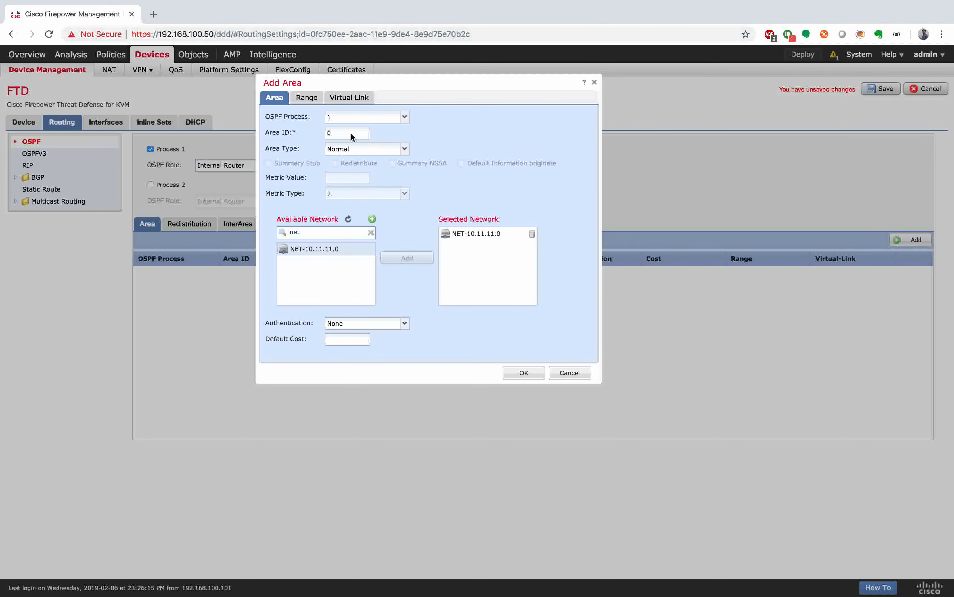
left_click(527, 373)
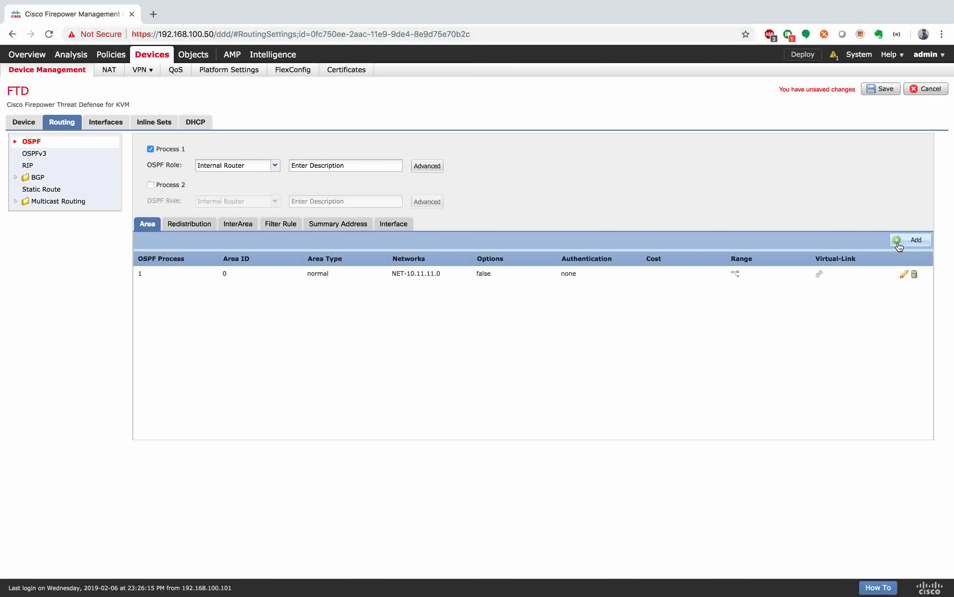
Step: From area 0's edit form, create network object NET-192.168.1.0 with network 192.168.1.0/24
left_click(904, 276)
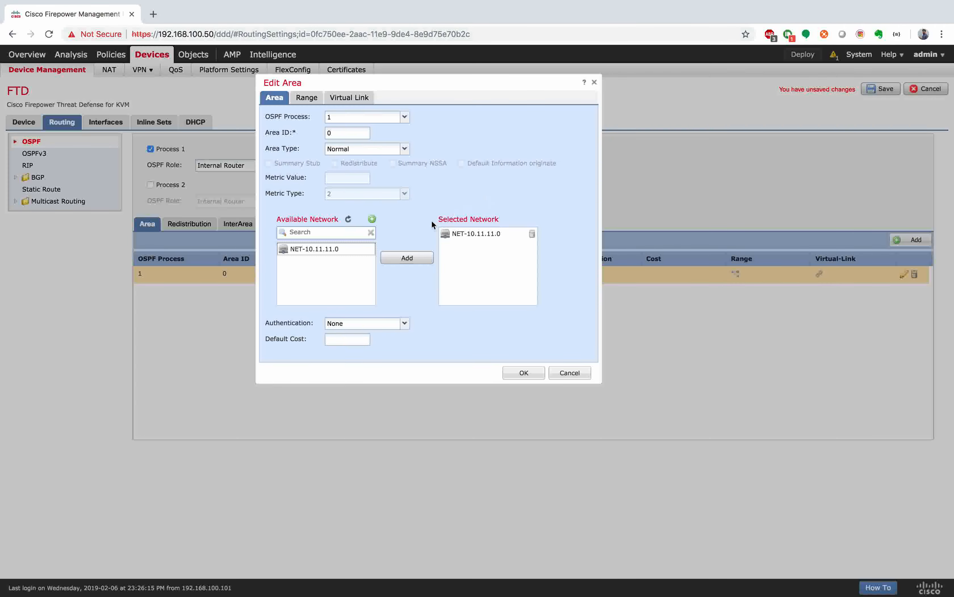
left_click(373, 220)
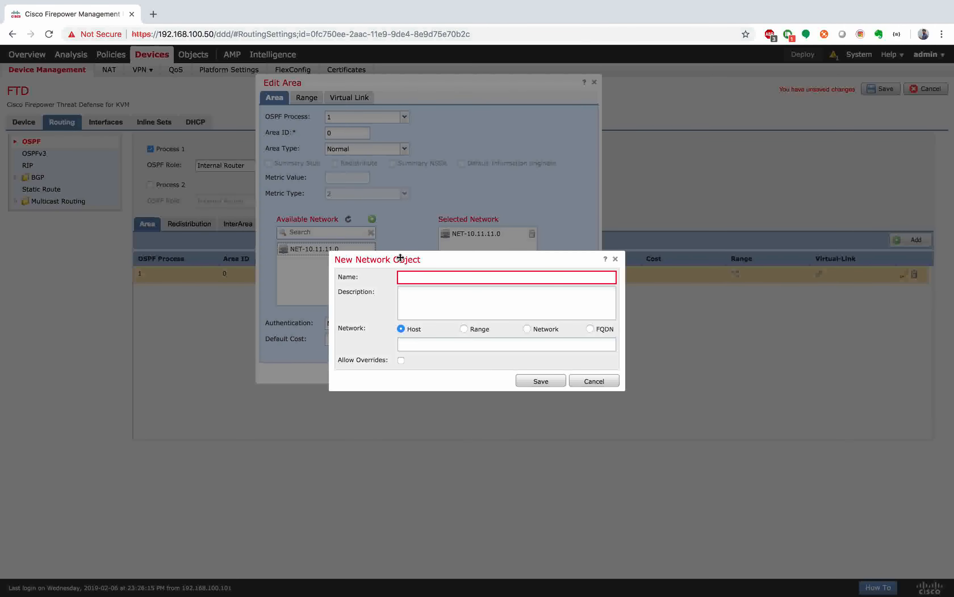
left_click(421, 278)
type("NET-")
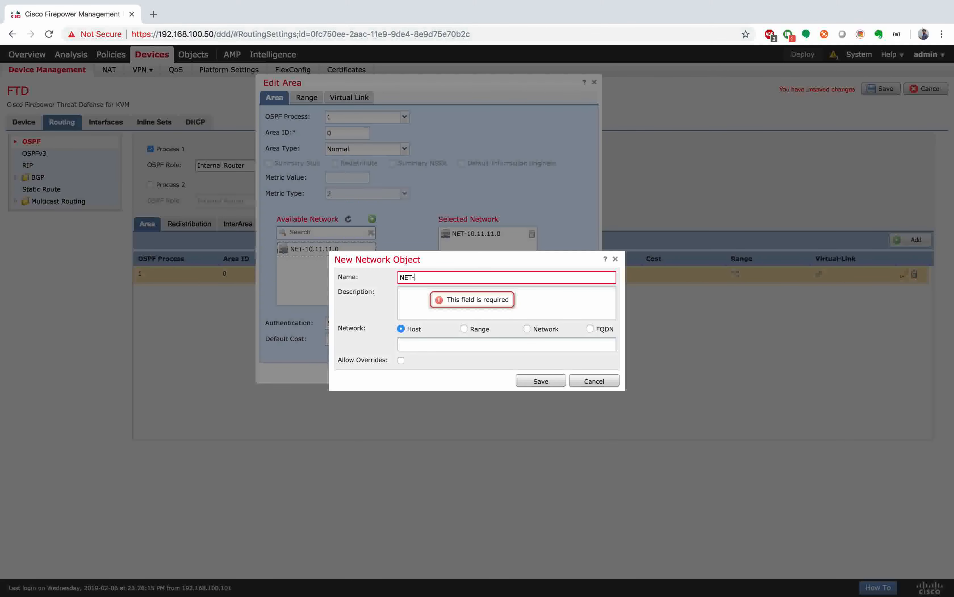
type("192.168.1.10")
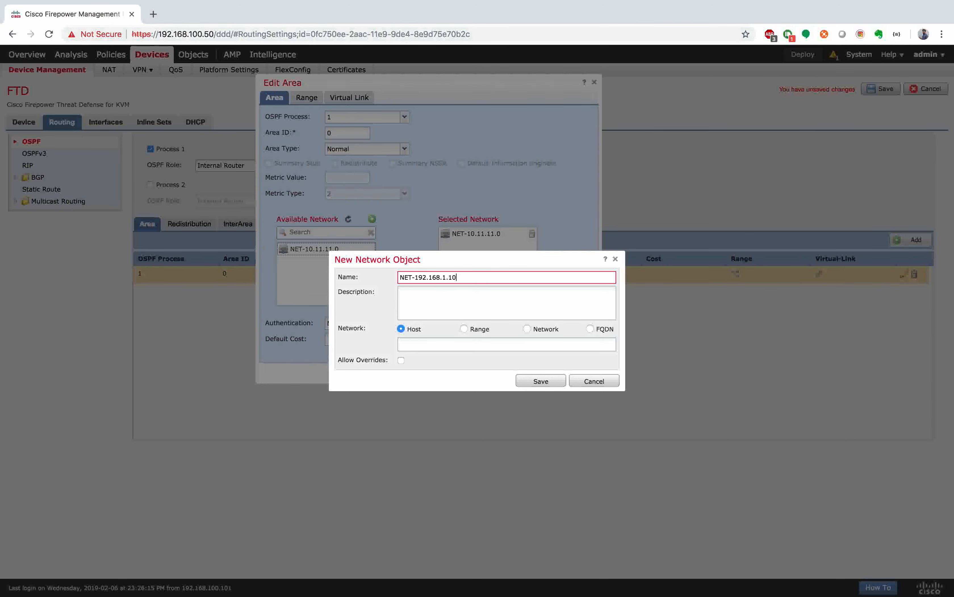
key("BackSpace")
key("BackSpace")
type("0")
left_click(527, 329)
left_click(452, 344)
type("192.168.1.0/25")
key("BackSpace")
type("4")
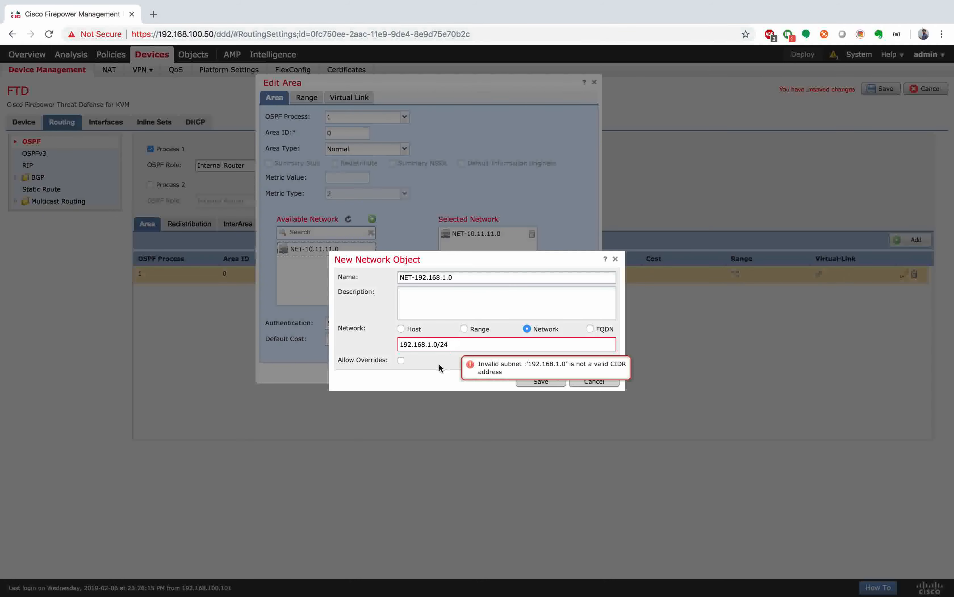
left_click(549, 380)
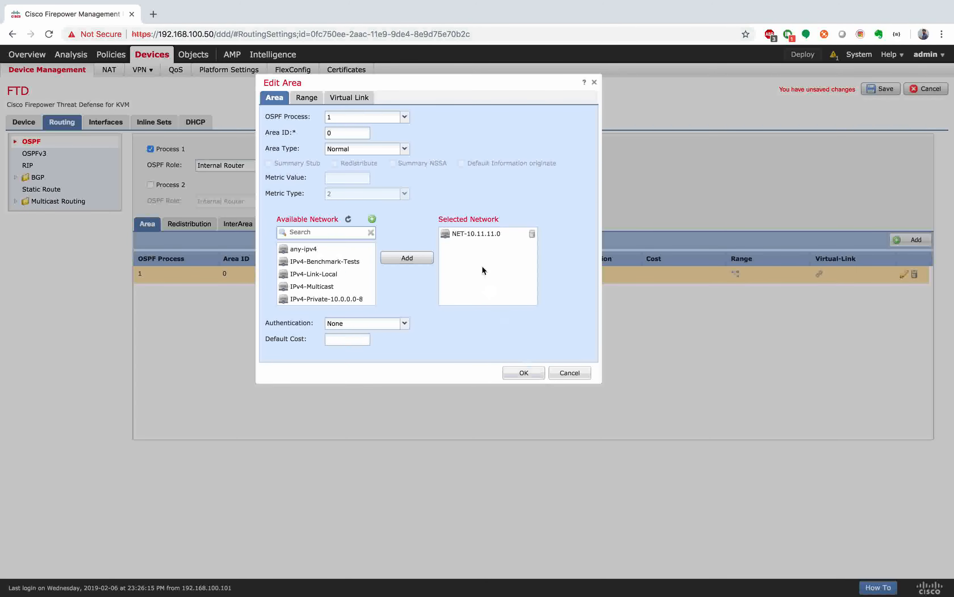
Step: Add NET-192.168.1.0 to area 0's selected networks and confirm the area
left_click(328, 233)
type("net")
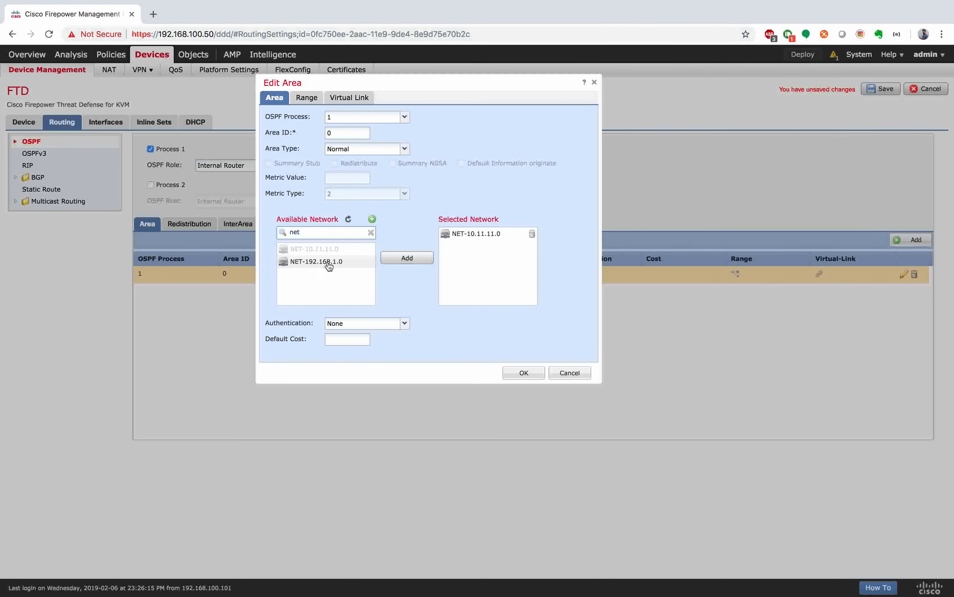
left_click(330, 261)
left_click(420, 259)
left_click(529, 373)
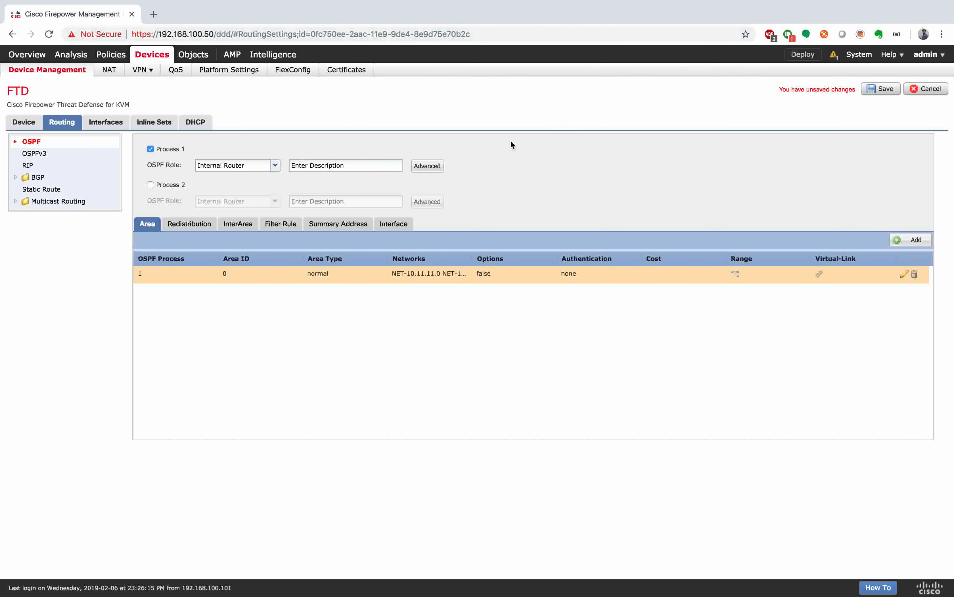
Step: Save the FTD's OSPF area 0 routing configuration
left_click(880, 90)
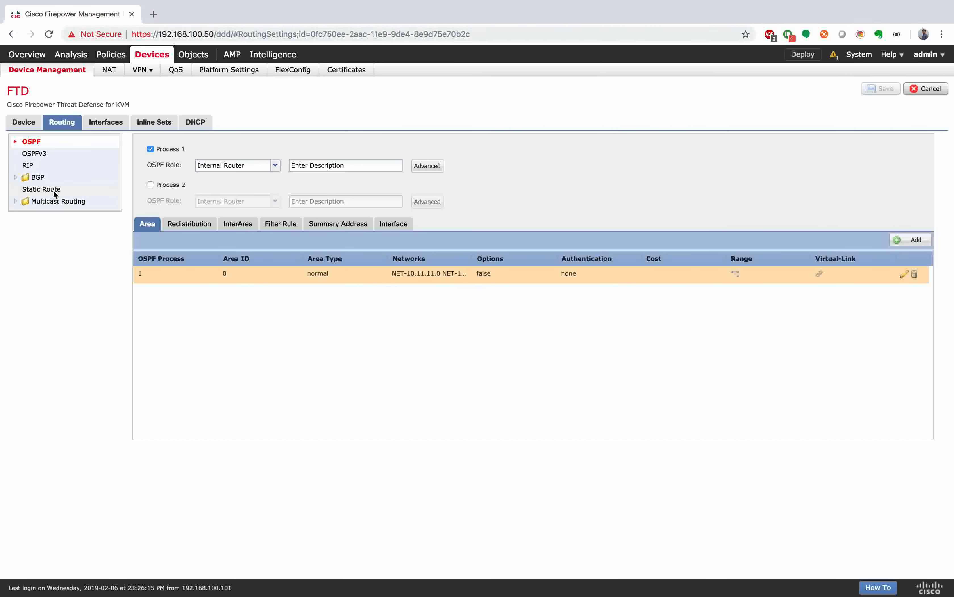
left_click(55, 190)
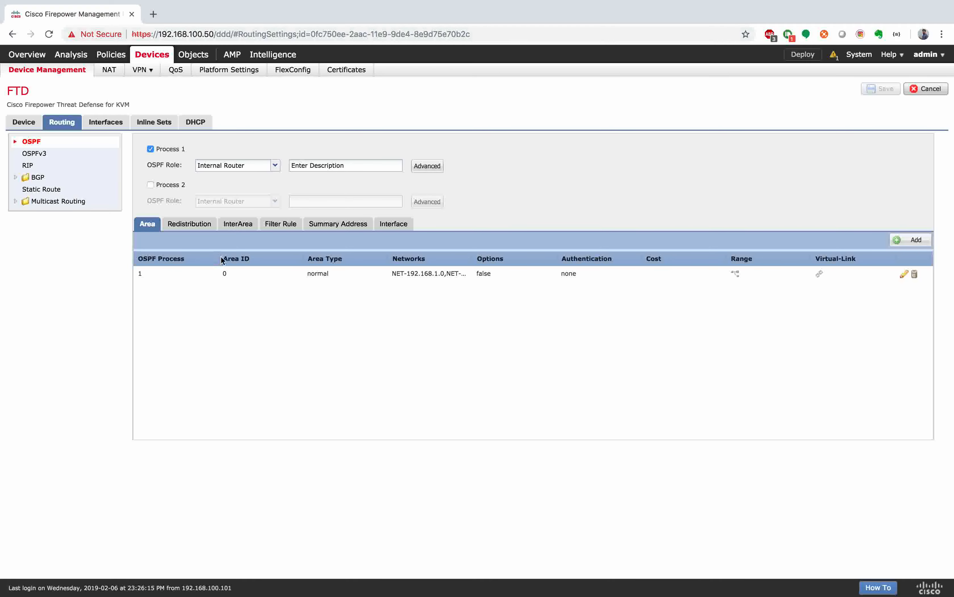
left_click(53, 189)
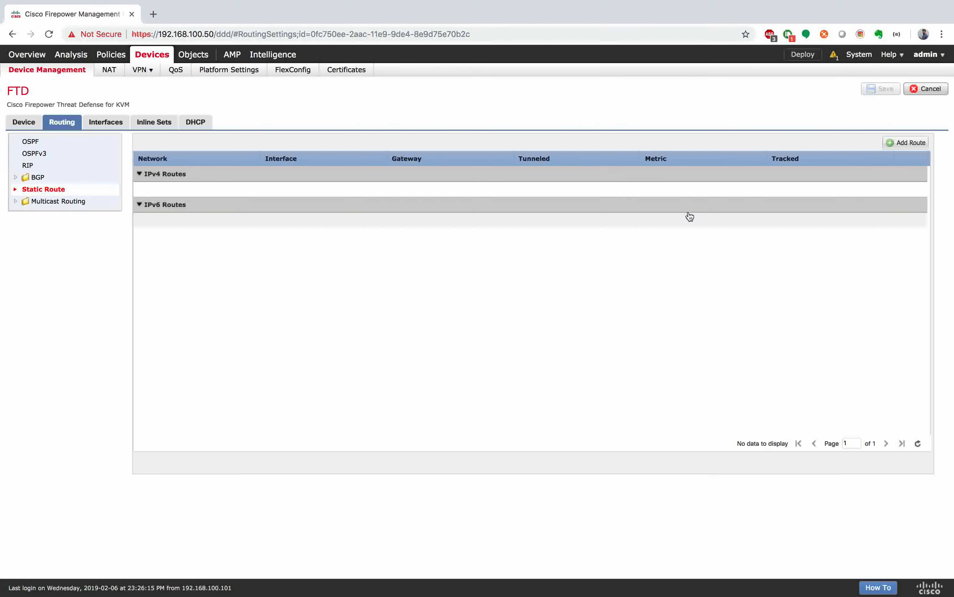
Step: Add a static route out interface Outside with destination network any-ipv4, starting the gateway entry
left_click(898, 147)
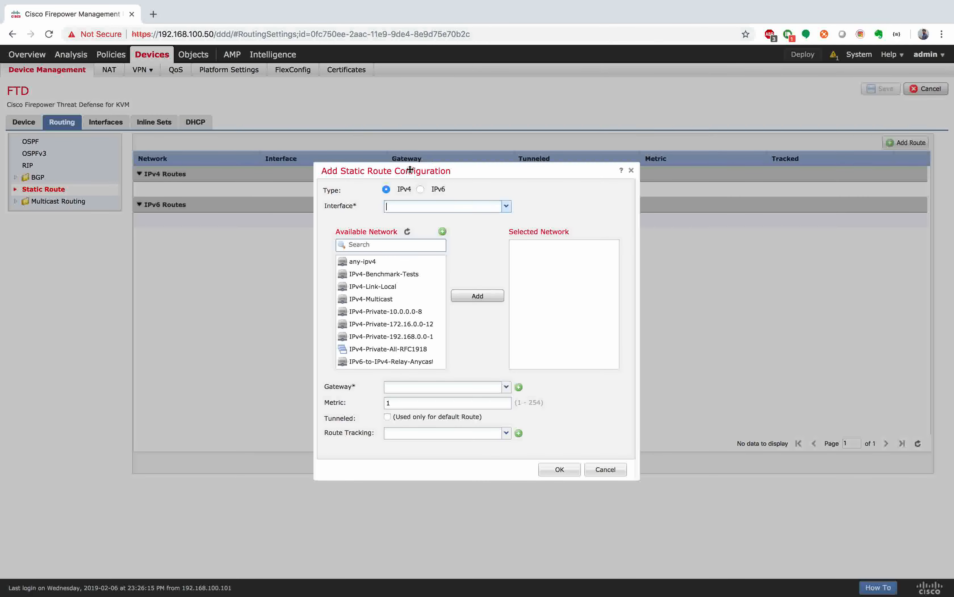
left_click(506, 205)
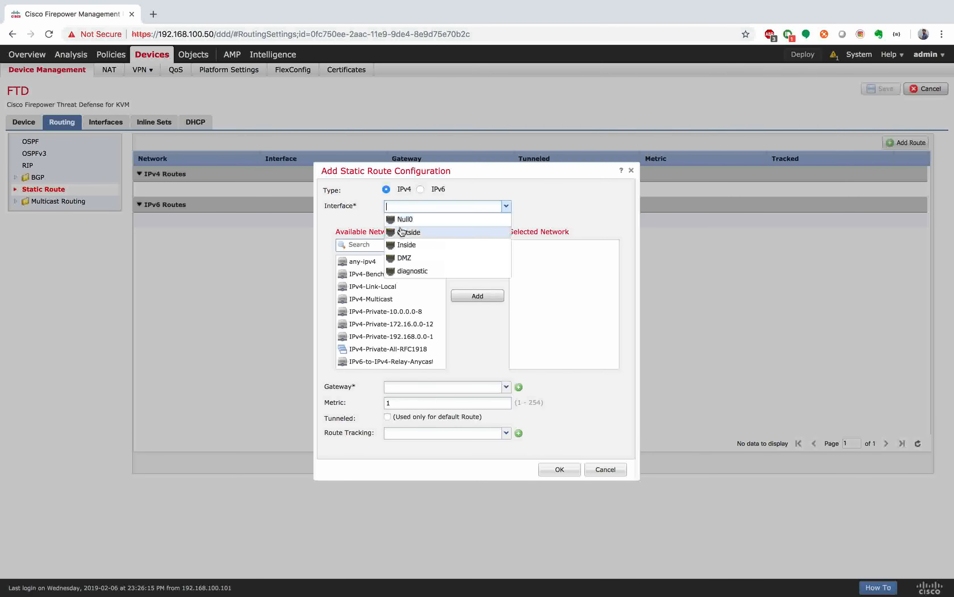
left_click(421, 233)
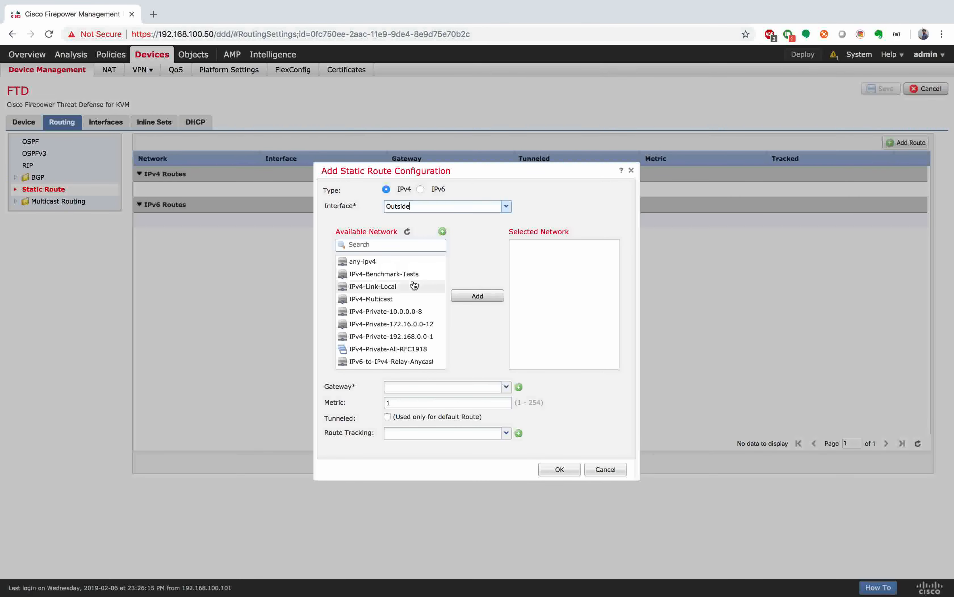
left_click(392, 262)
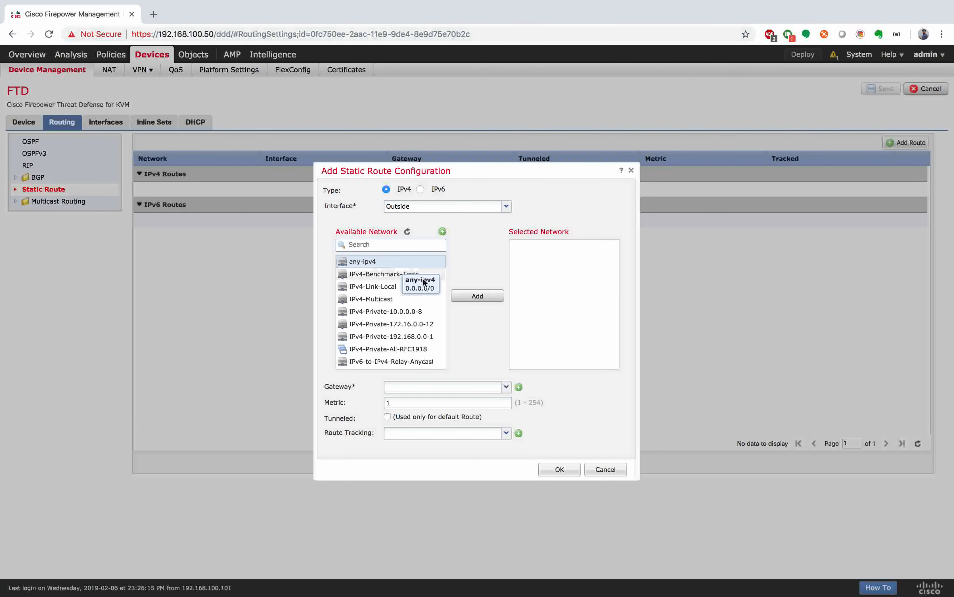
left_click(482, 297)
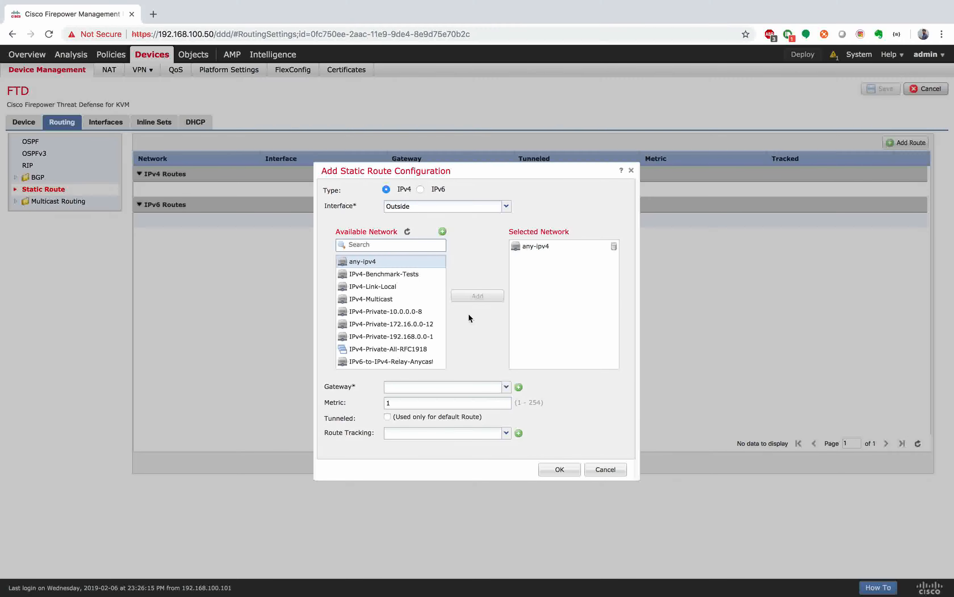
left_click(451, 386)
type("192.1.")
Step: Create host object R2 with address 192.1.20.2 for the route's gateway
left_click(520, 386)
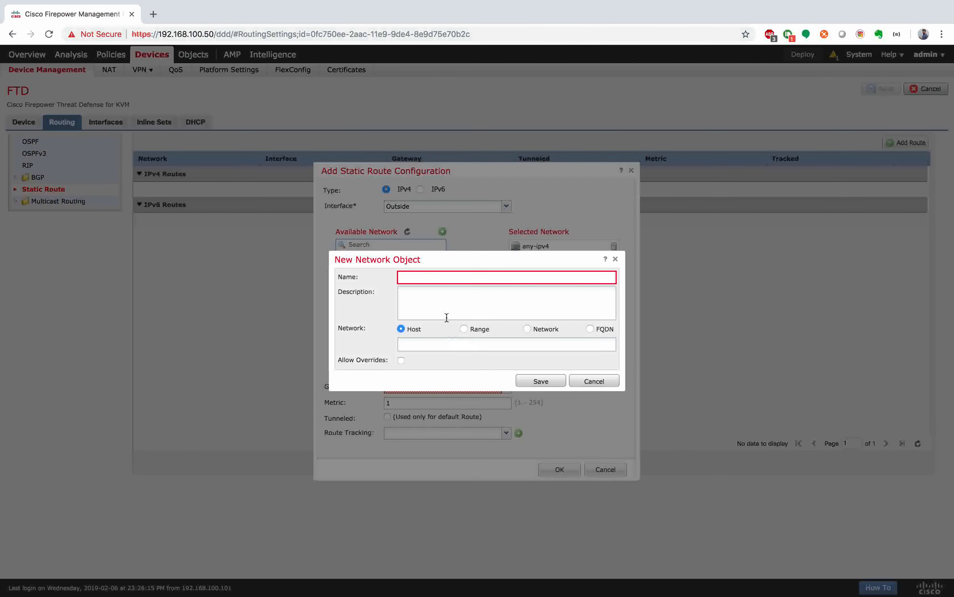
left_click(453, 278)
type("R2")
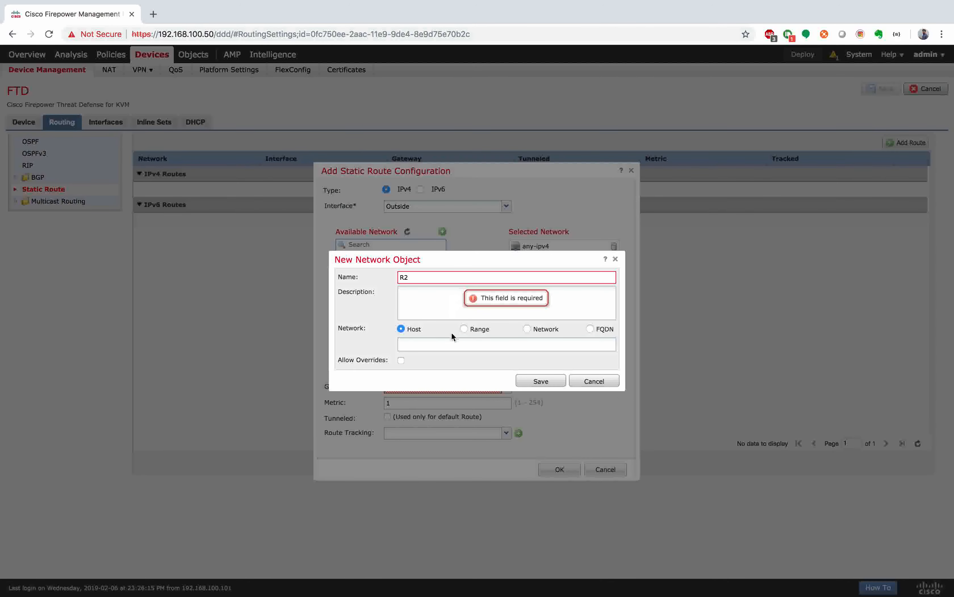
left_click(458, 344)
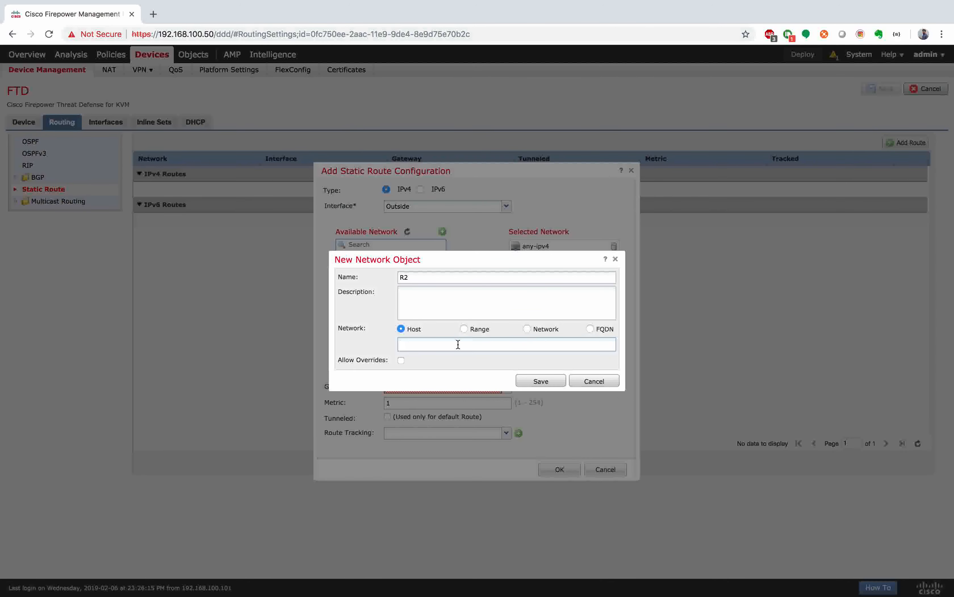
type("192.1.20.2")
left_click(534, 380)
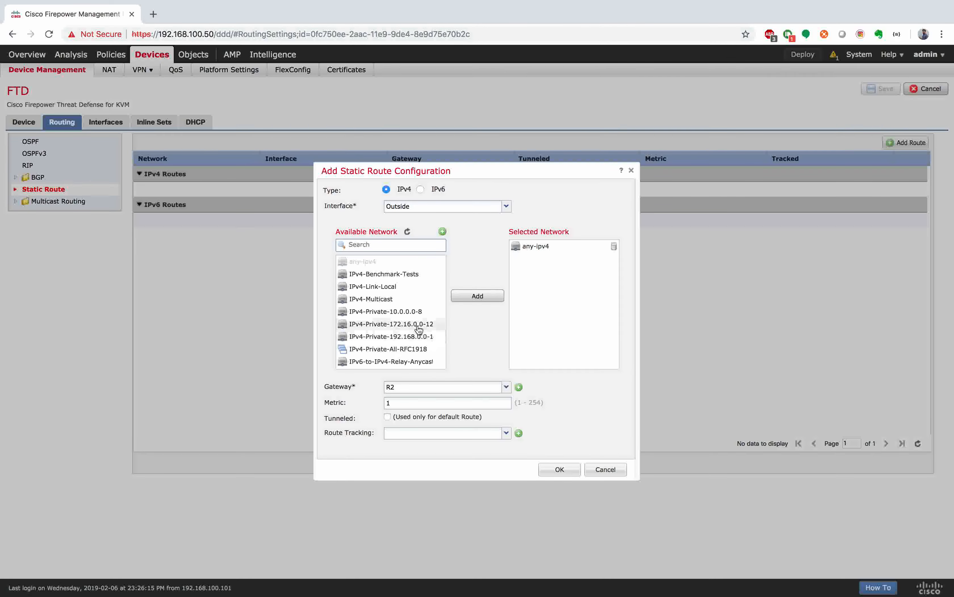
Step: Select R2 as the gateway and save the any-ipv4 static route
scroll(410, 336, "down", 2)
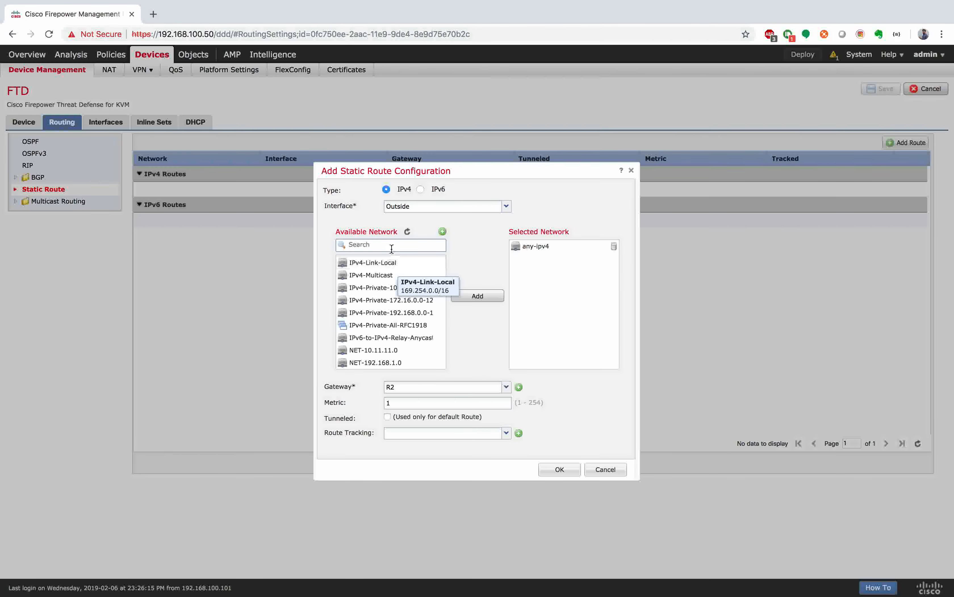
left_click(390, 247)
type("R2")
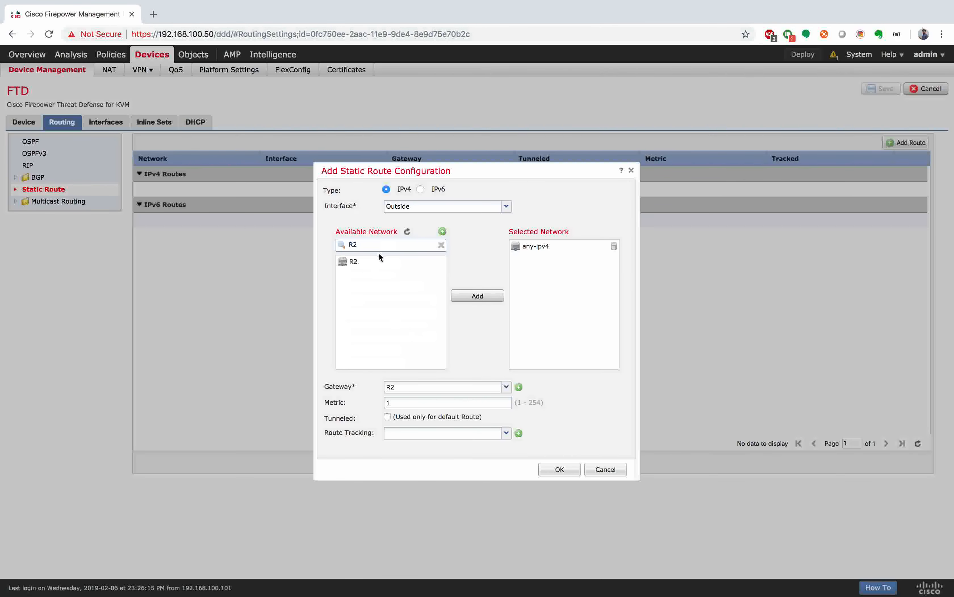
left_click(559, 469)
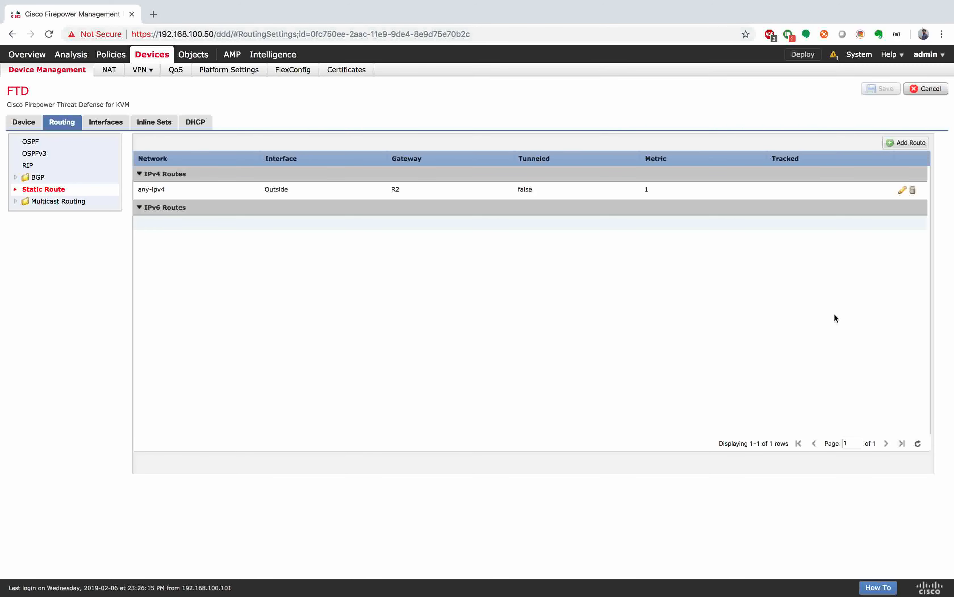
Step: Deploy the pending configuration changes to the FTD device
left_click(807, 55)
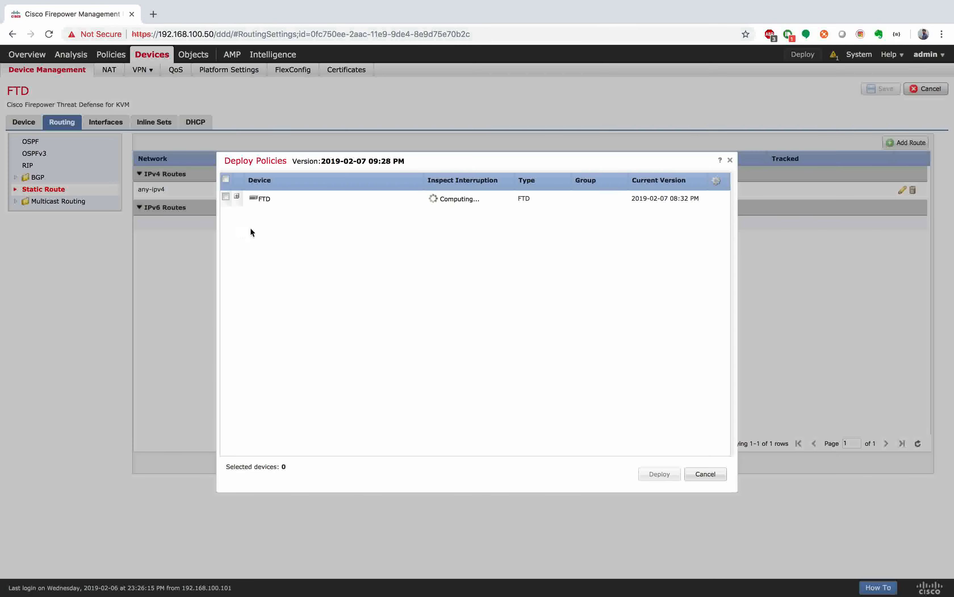
left_click(225, 196)
left_click(660, 473)
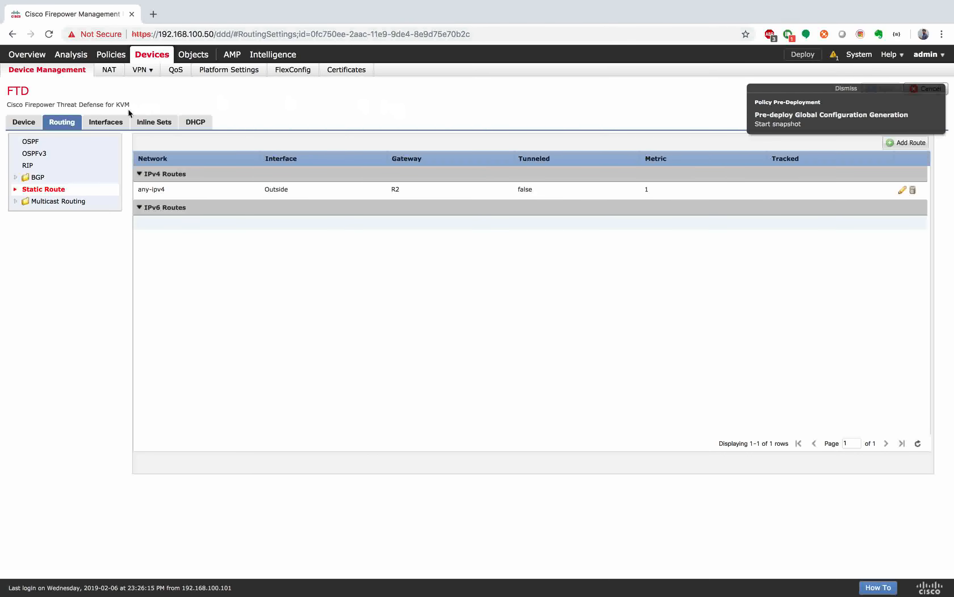
Step: Start a new Threat Defense NAT policy from the Devices > NAT page
left_click(106, 71)
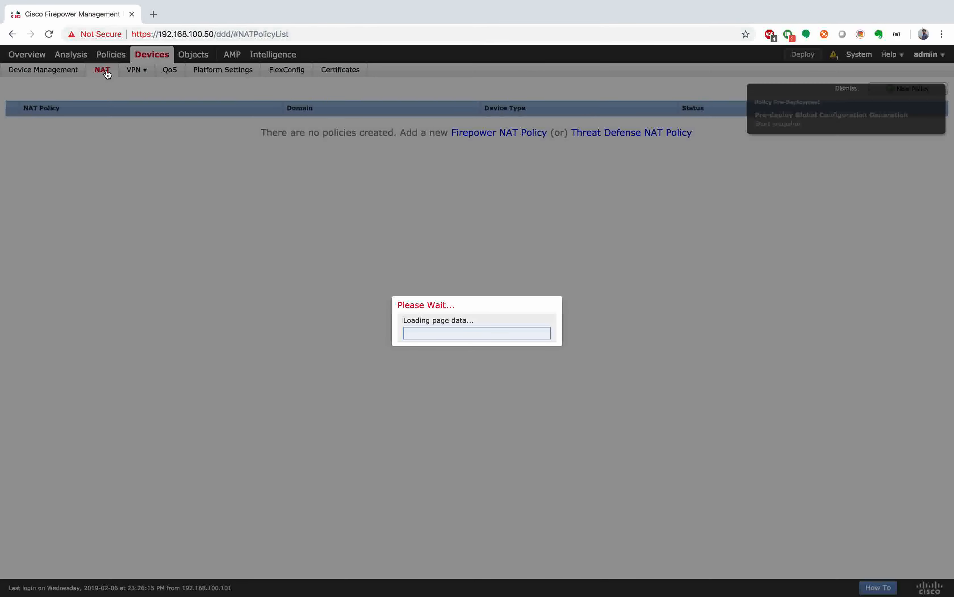
left_click(631, 133)
left_click(412, 195)
Step: Name the policy FTD-NAT, assign the FTD device to it, and save
type("FTD-")
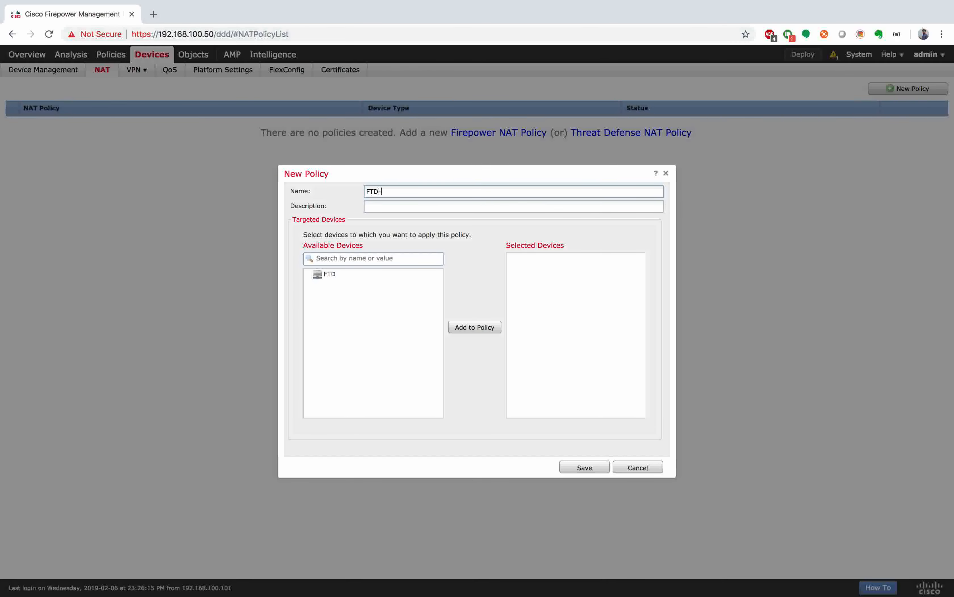
type("NAT")
left_click(354, 275)
left_click(475, 327)
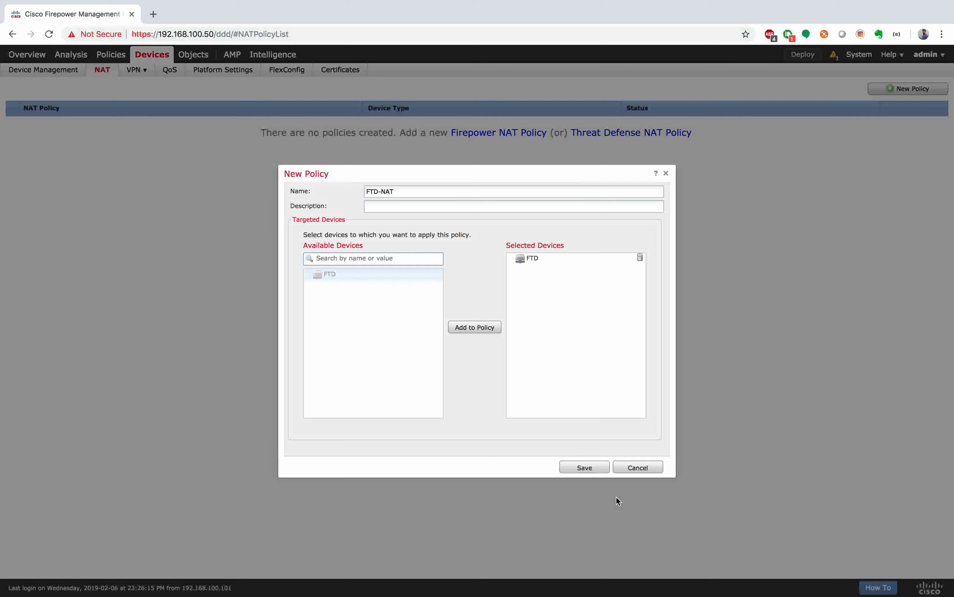
left_click(602, 467)
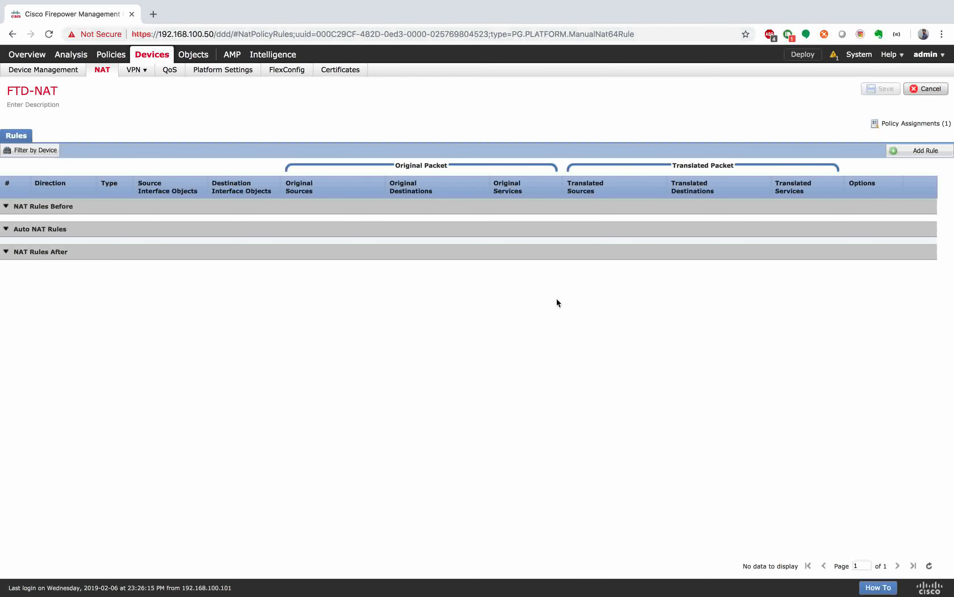
Step: Add a rule to FTD-NAT as an Auto NAT Rule of type Dynamic
left_click(915, 152)
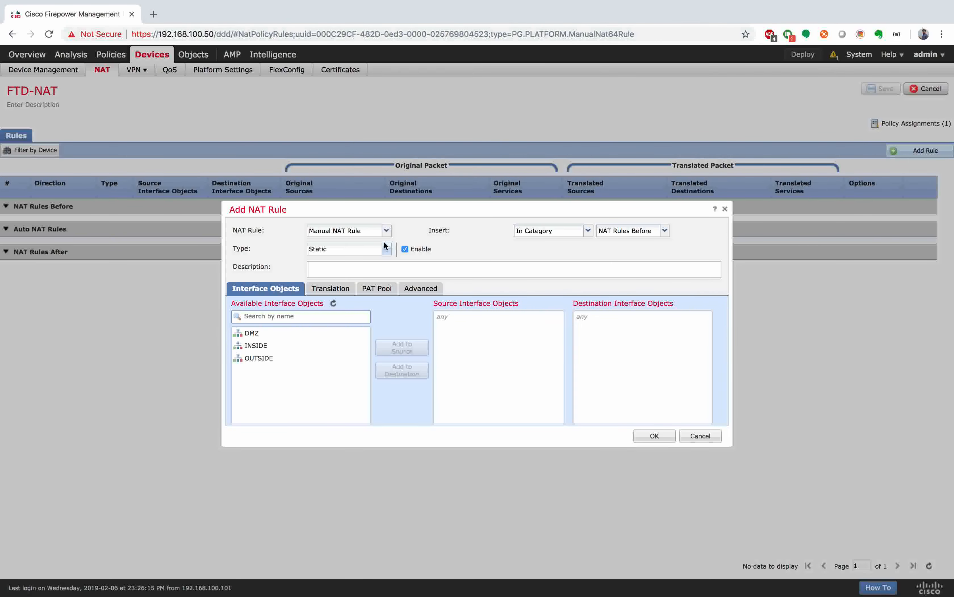
left_click(386, 230)
left_click(341, 256)
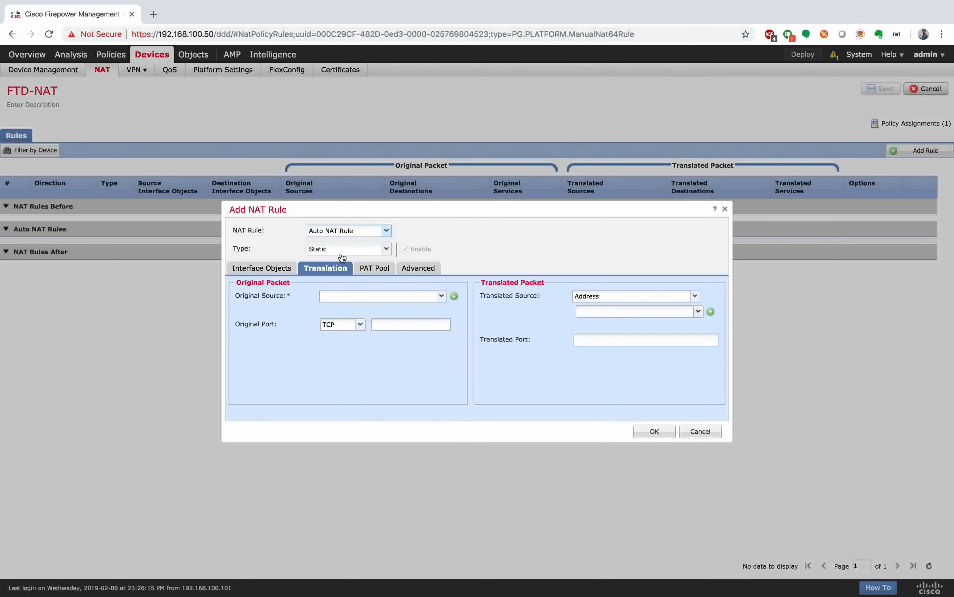
left_click(342, 257)
left_click(339, 271)
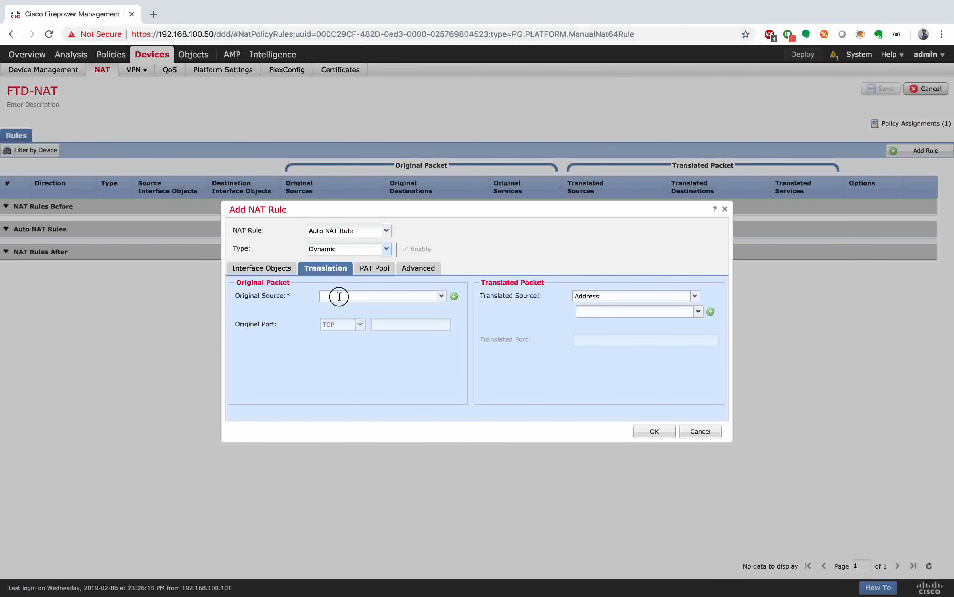
Step: Set NET-10.11.11.0 as original source and start a new translated-address network object
left_click(340, 296)
type("net")
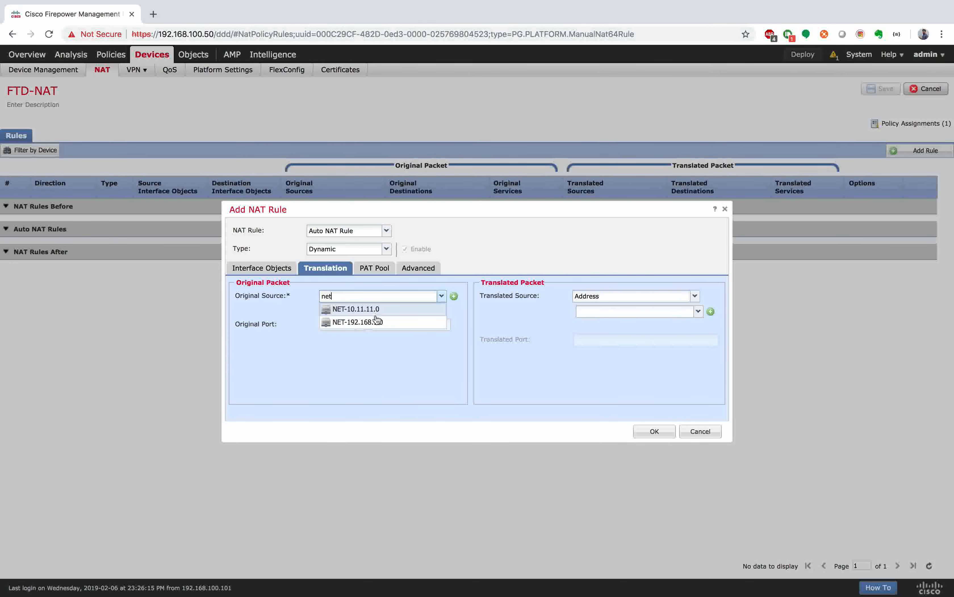
left_click(388, 311)
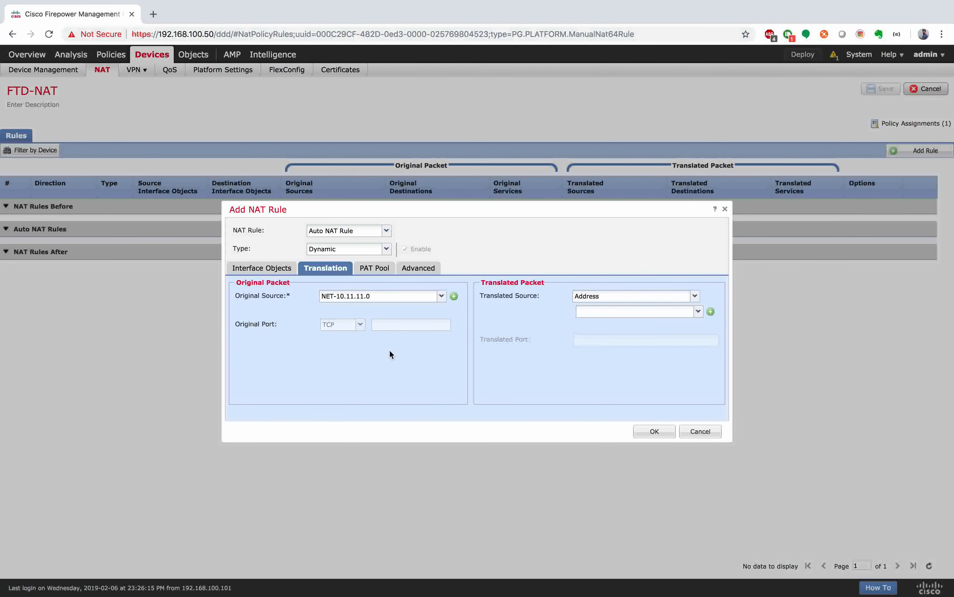
left_click(698, 312)
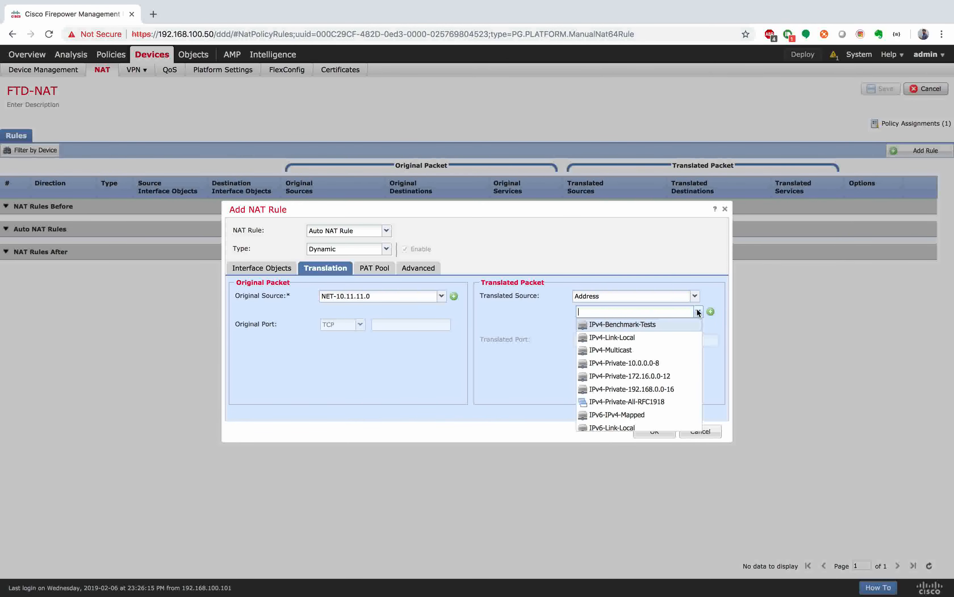
left_click(567, 345)
left_click(711, 311)
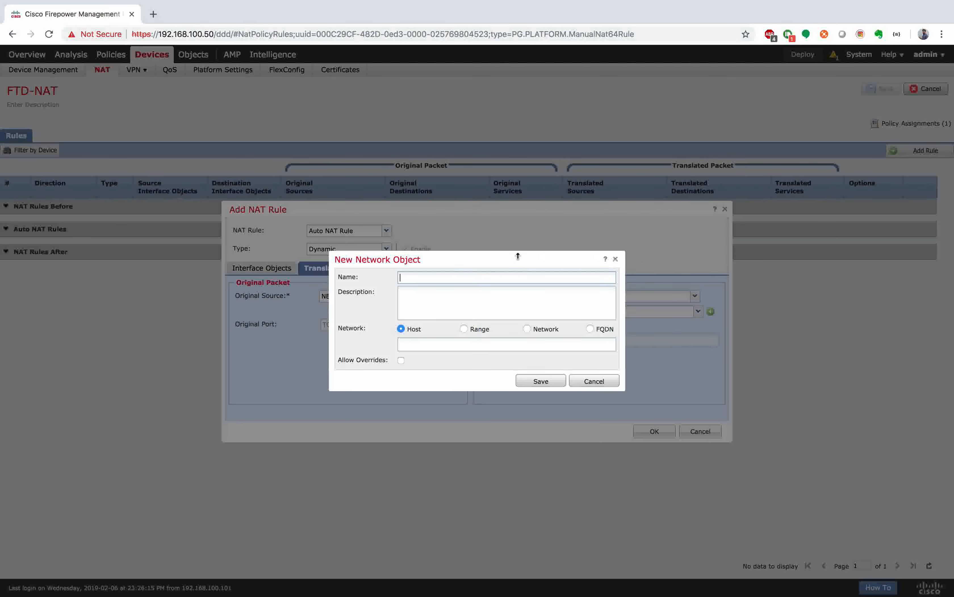
Step: Create range object POOL-NAT covering 192.1.20.51-192.1.20.200 and save it
type("POOL-NAT")
left_click(465, 329)
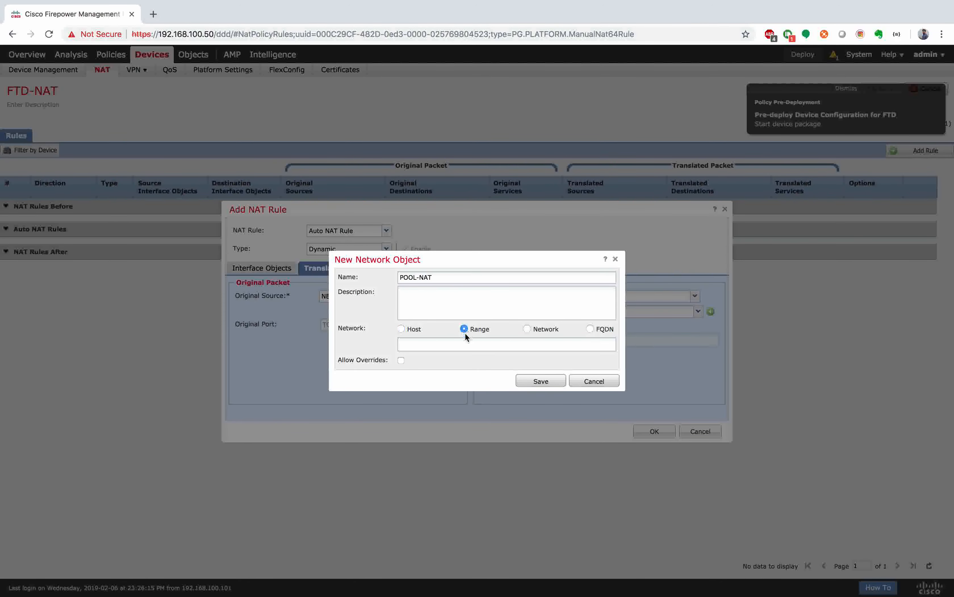
left_click(465, 344)
type("192.1.20")
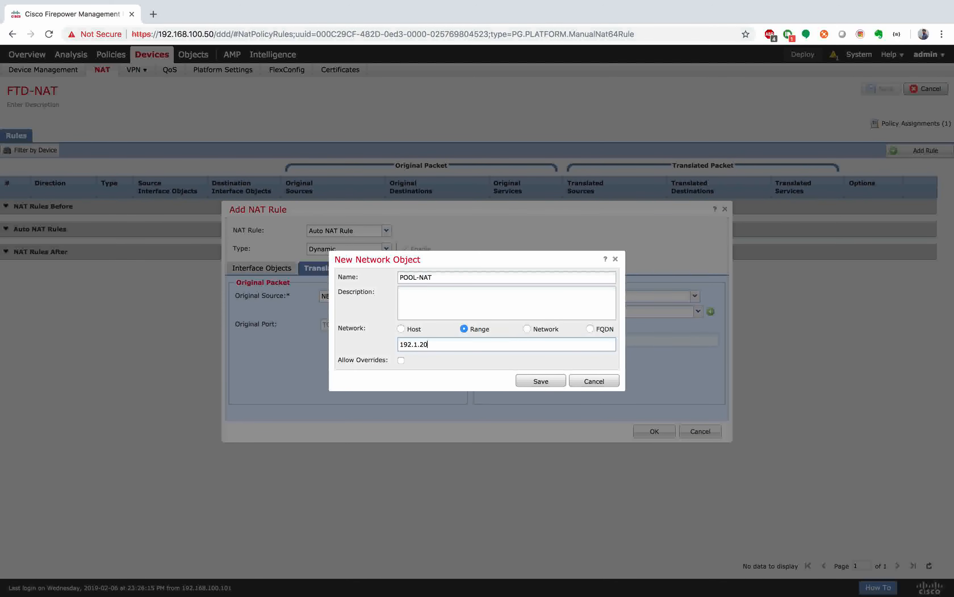
type(".51-")
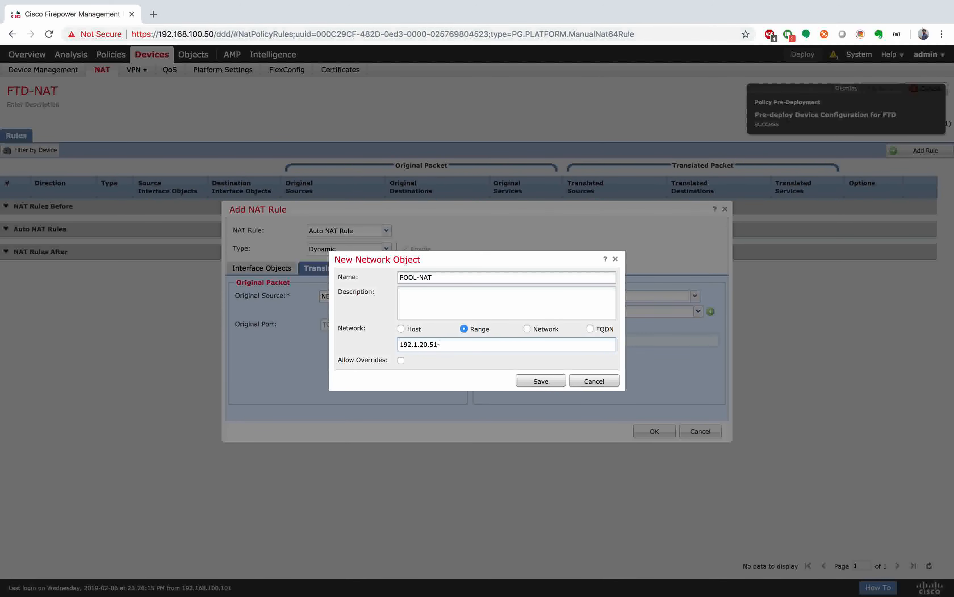
type("192.1.20.200")
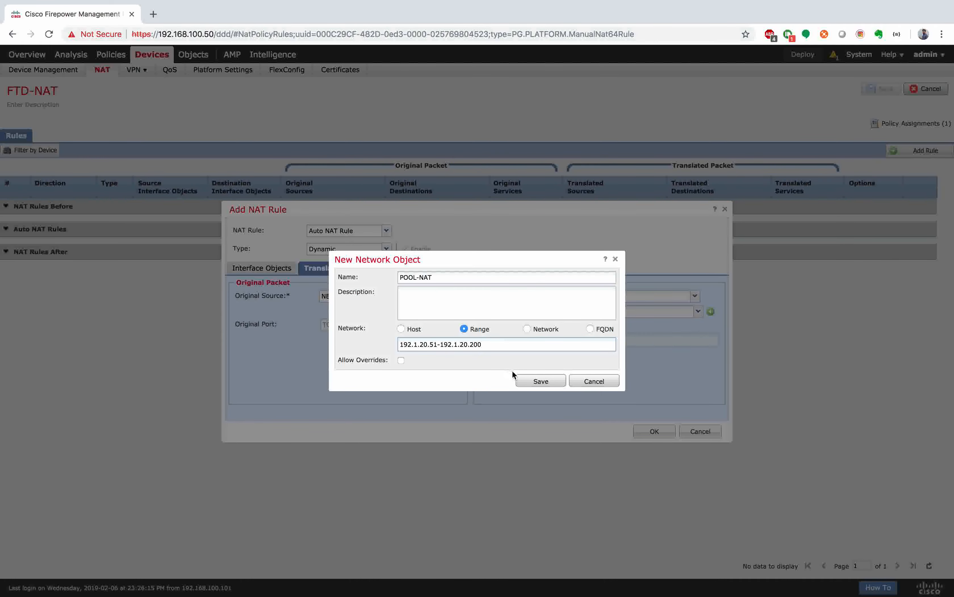
left_click(529, 380)
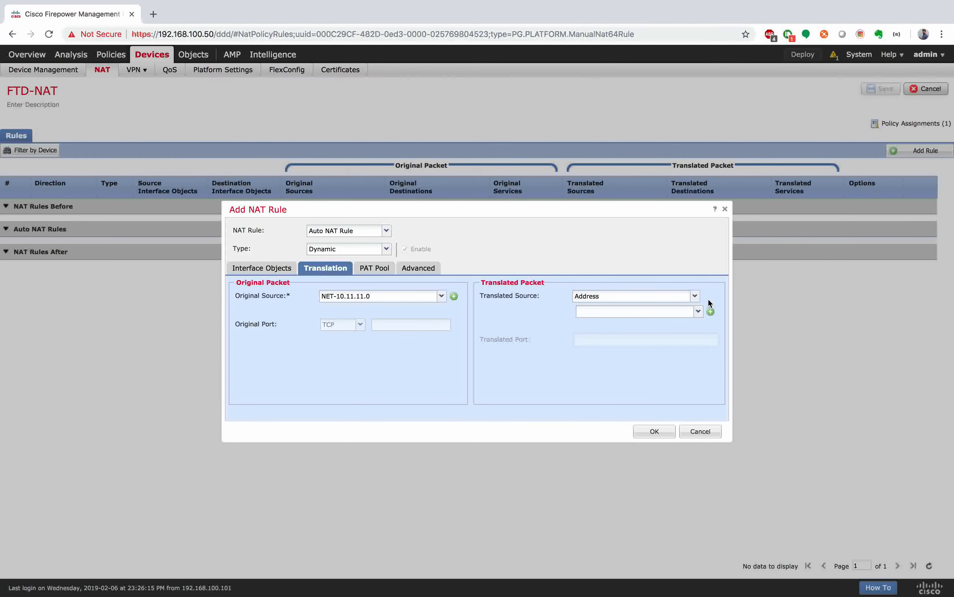
Step: Use POOL-NAT as translated source, then select OUTSIDE in the rule's interface objects
left_click(698, 312)
type("pool")
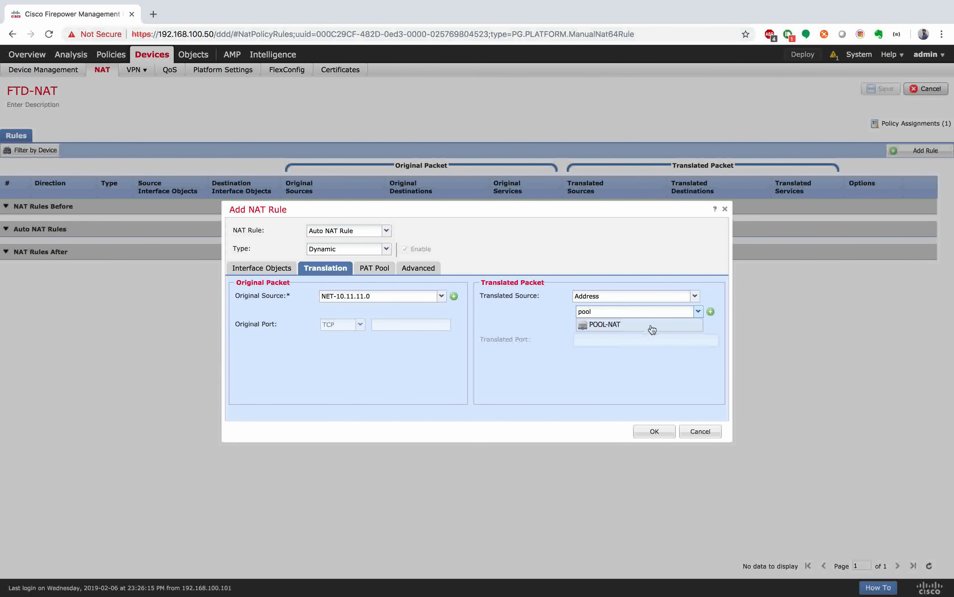
left_click(652, 324)
left_click(262, 267)
left_click(259, 337)
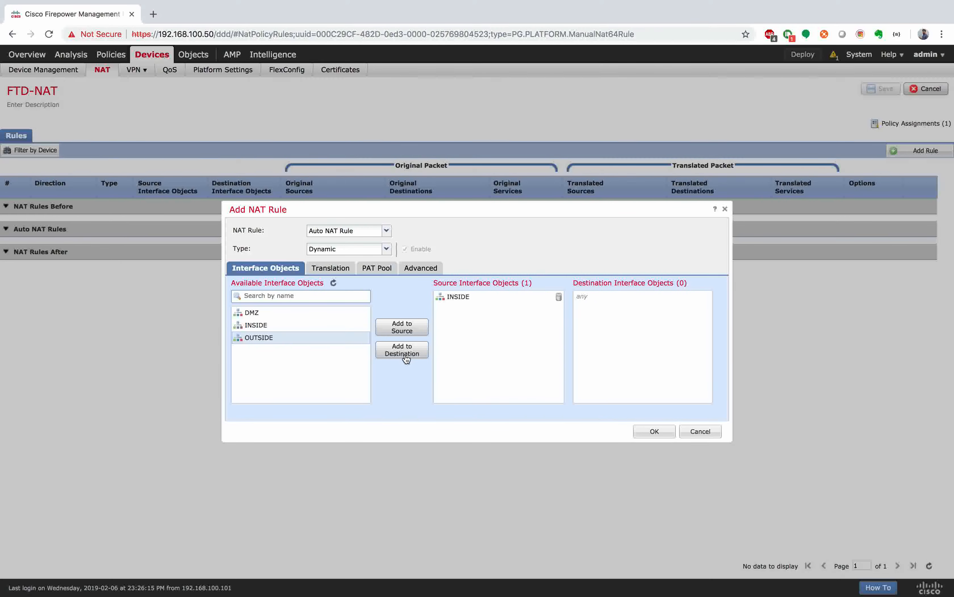
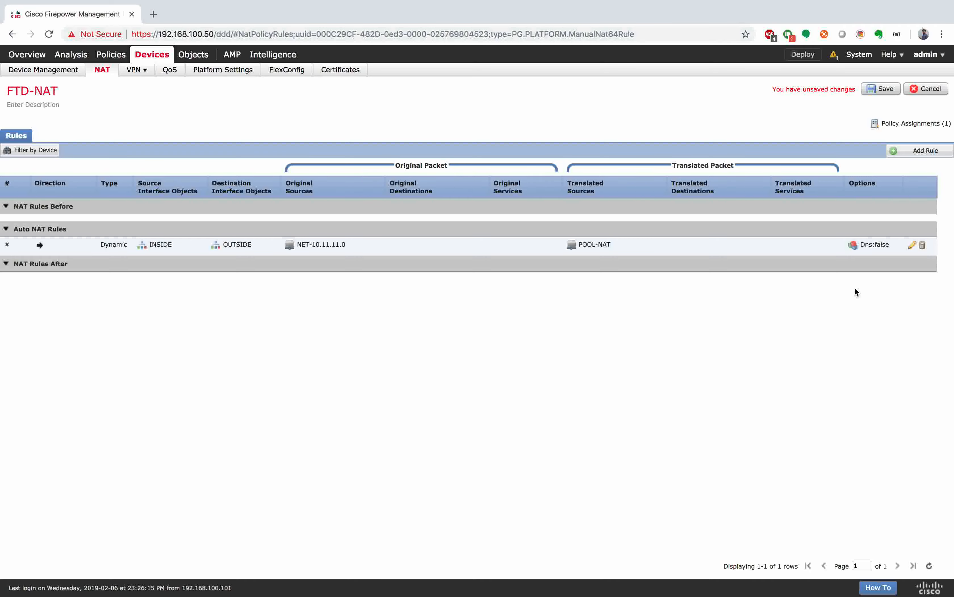
Step: Open the Add NAT Rule form for another rule in FTD-NAT
left_click(921, 150)
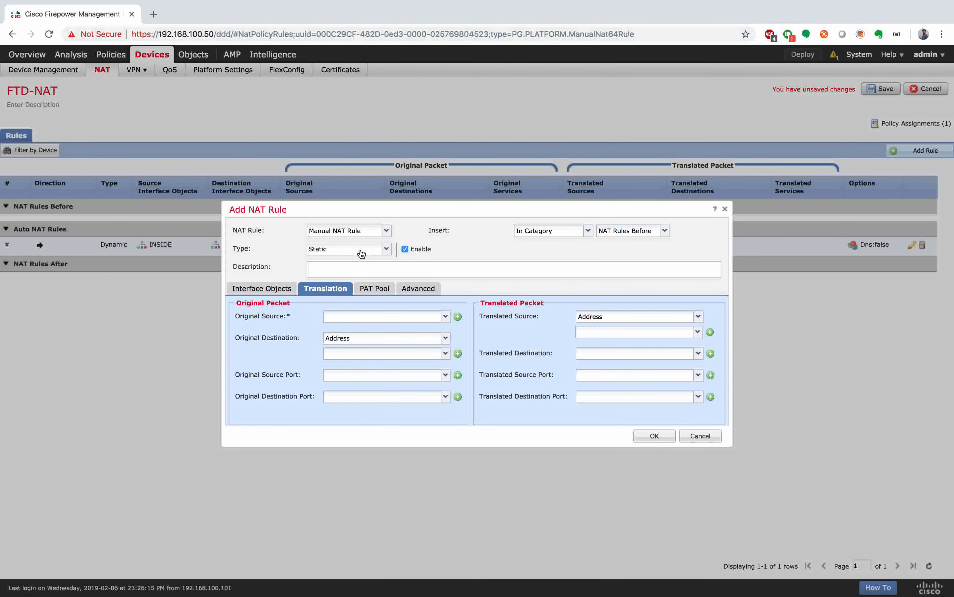
Step: Make the new rule an Auto NAT Rule with source interface OUTSIDE and destination DMZ
left_click(387, 231)
left_click(365, 255)
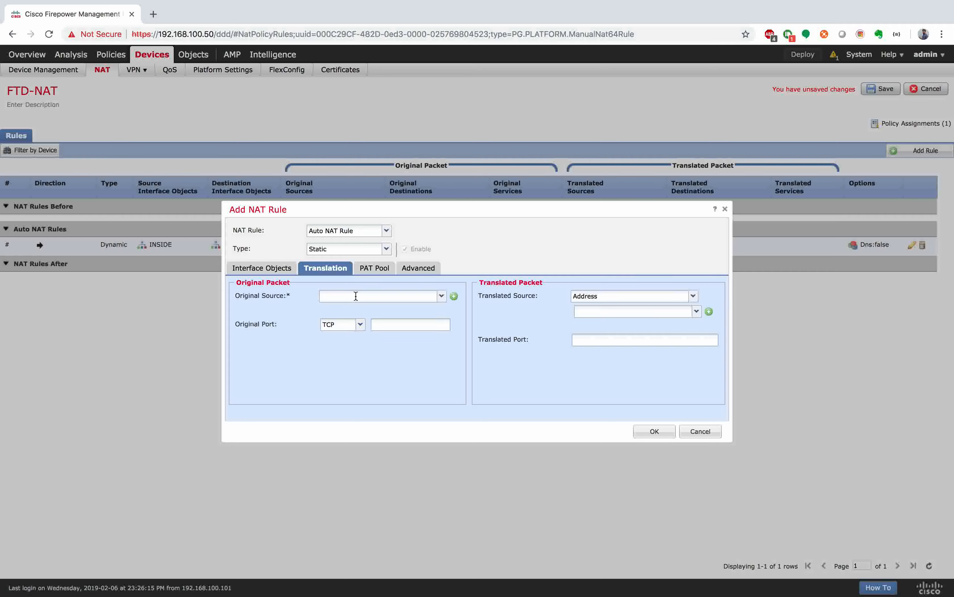
left_click(282, 272)
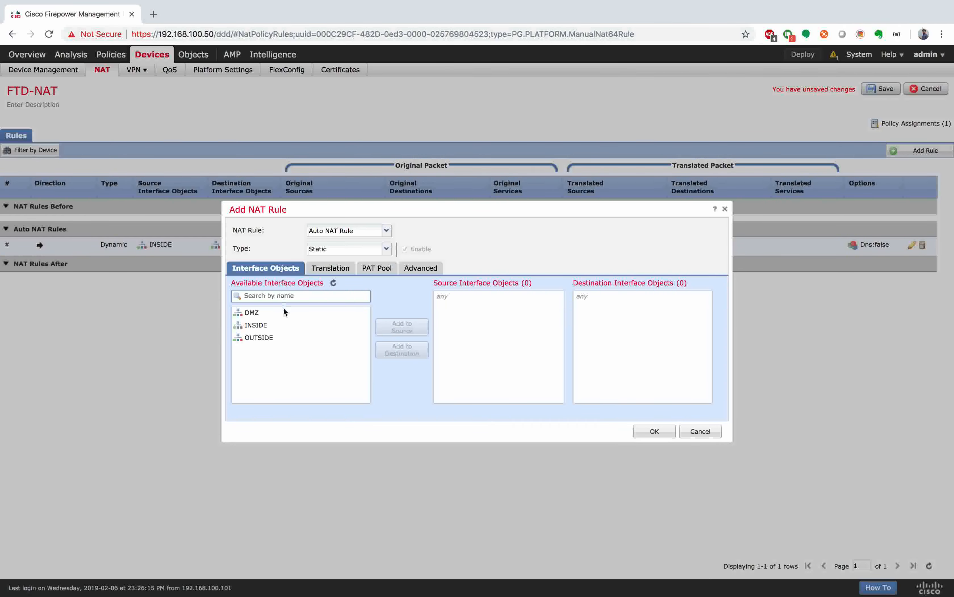
left_click(270, 341)
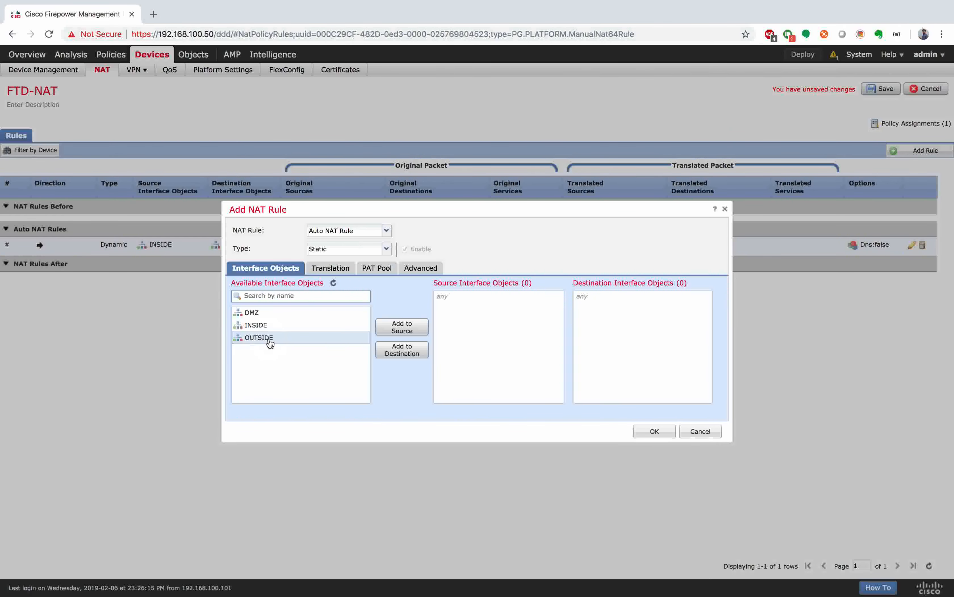
left_click(418, 333)
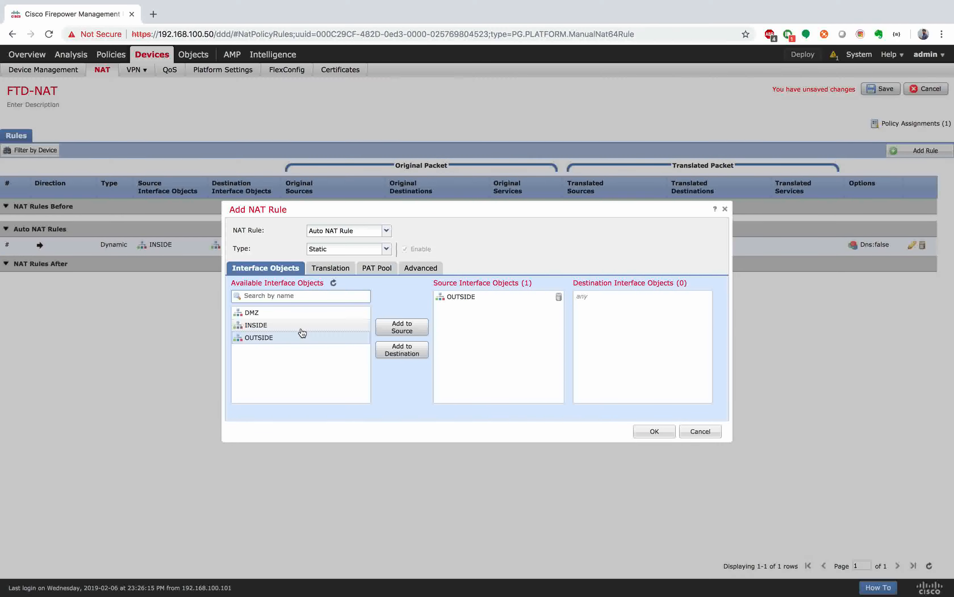
left_click(299, 312)
left_click(400, 351)
left_click(331, 272)
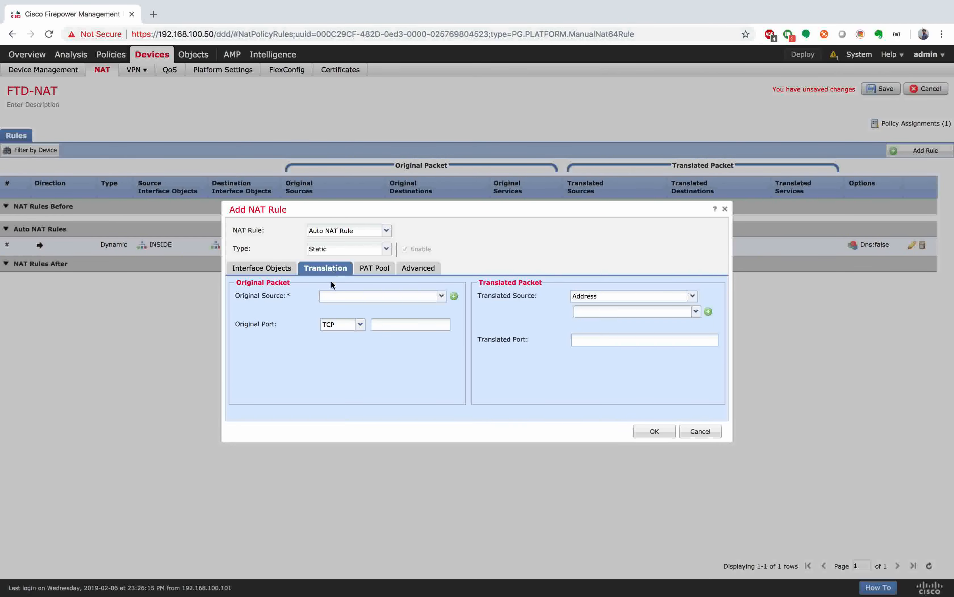
Step: Set NET-192.168.1.0 as the rule's original source
left_click(345, 295)
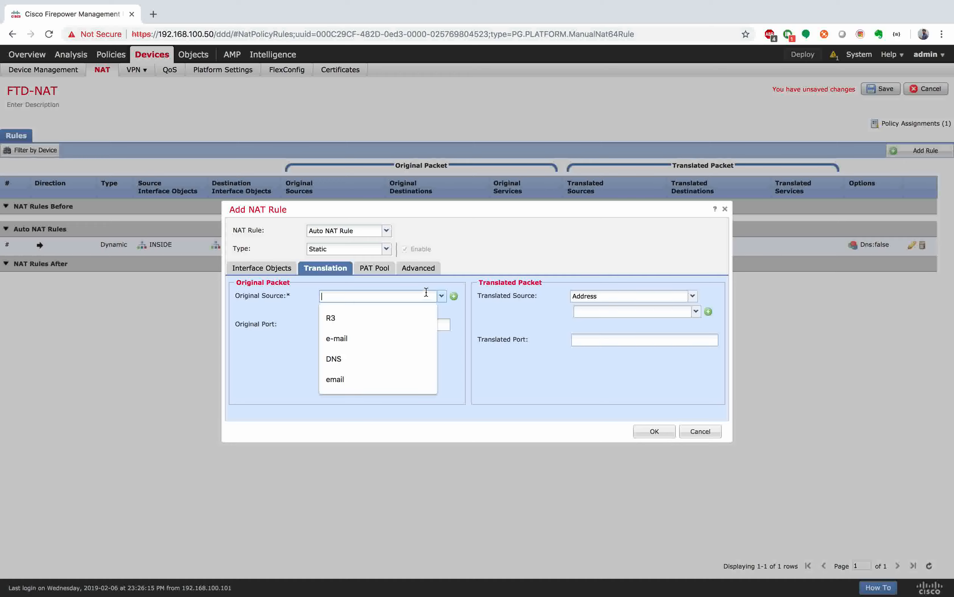
left_click(440, 295)
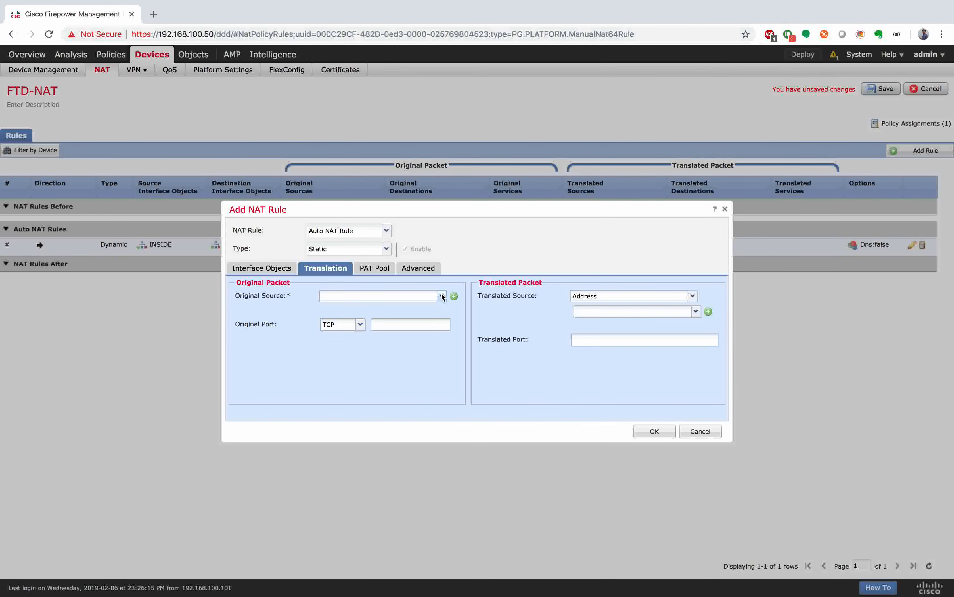
left_click(440, 294)
left_click(454, 298)
left_click(454, 296)
left_click(432, 277)
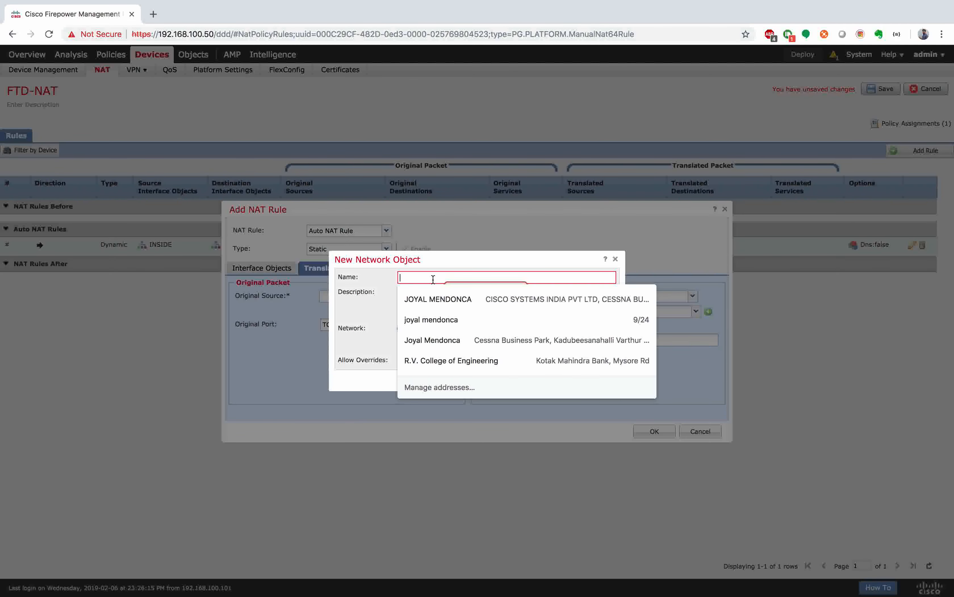
type("NET")
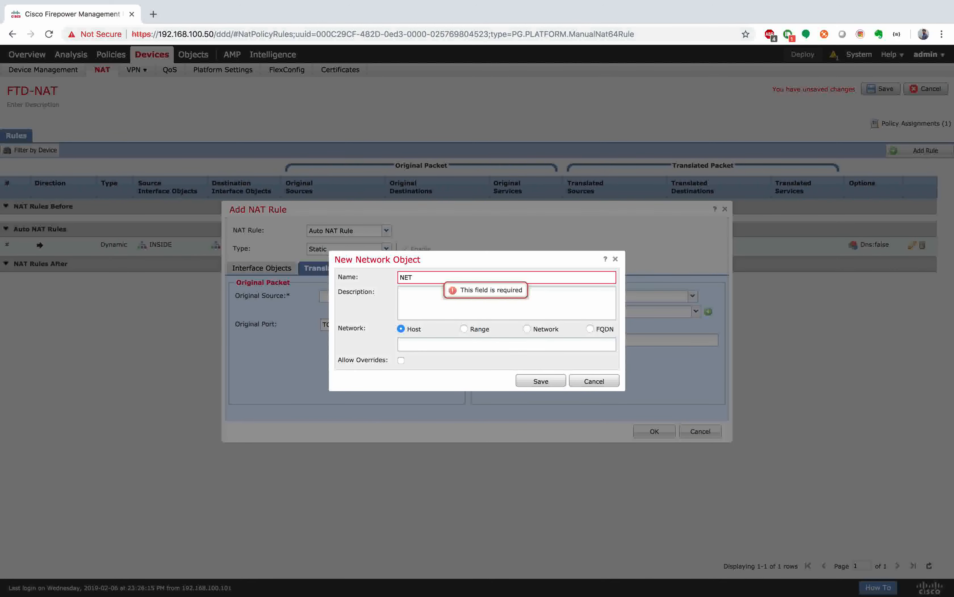
type("-19")
key("BackSpace")
key("BackSpace")
key("BackSpace")
key("BackSpace")
key("BackSpace")
key("BackSpace")
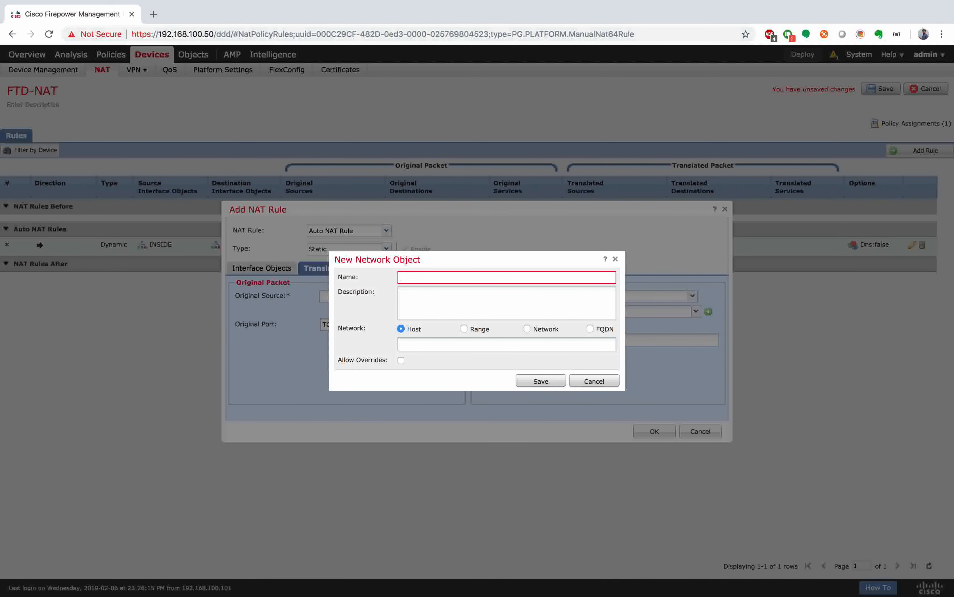
left_click(615, 258)
left_click(442, 296)
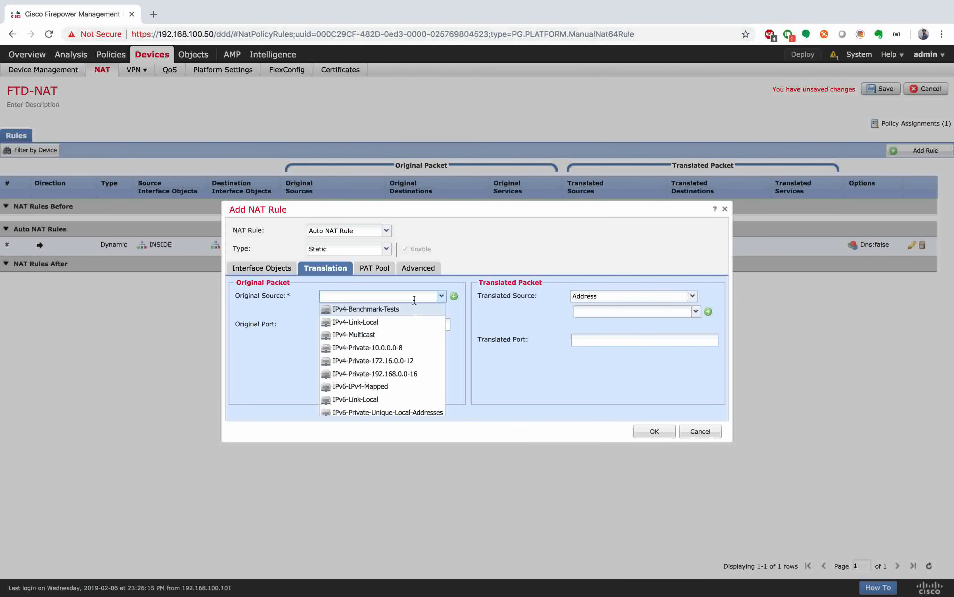
type("net")
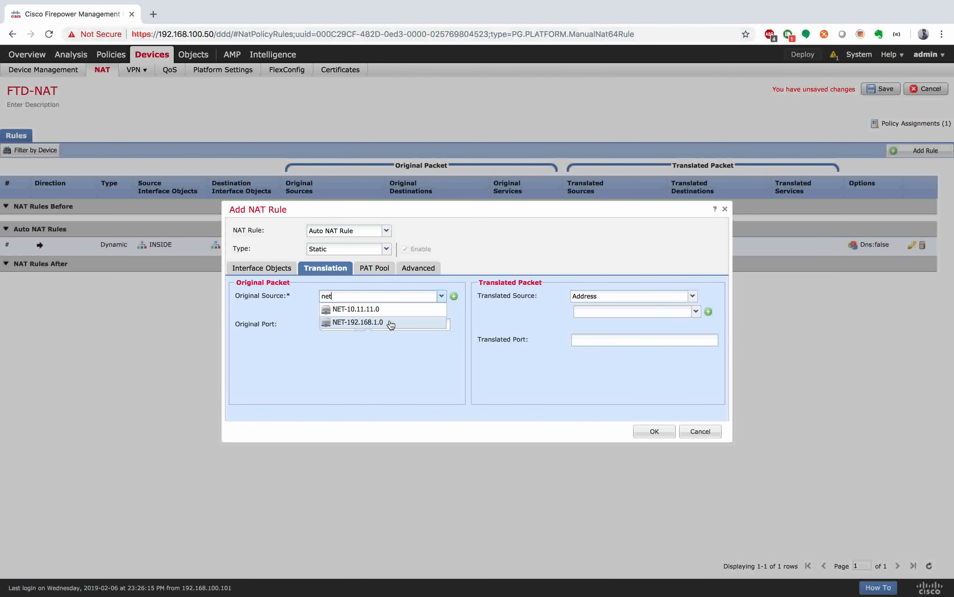
left_click(390, 322)
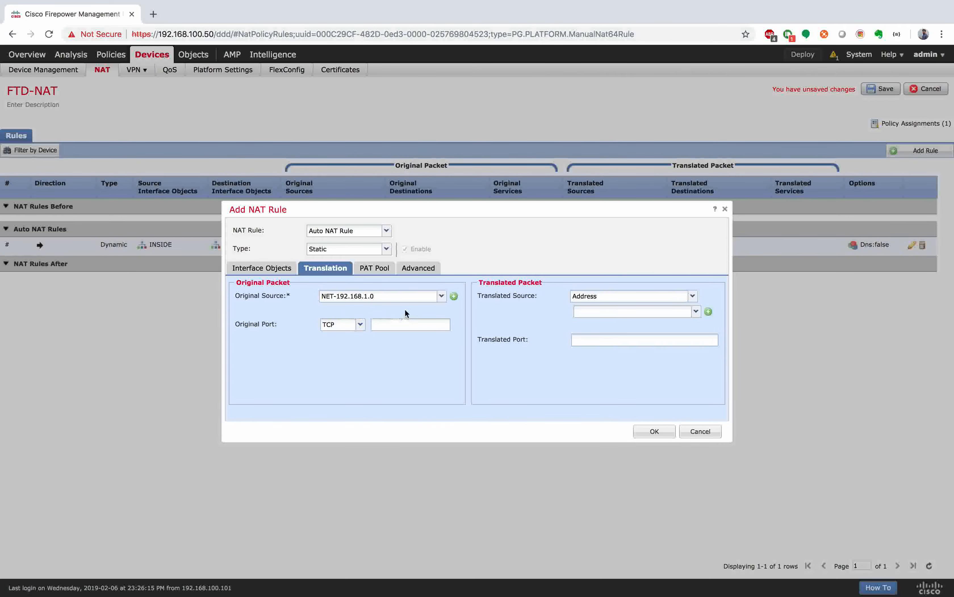
Step: Create host object R3 with address 192.168.1.3
left_click(454, 296)
left_click(422, 277)
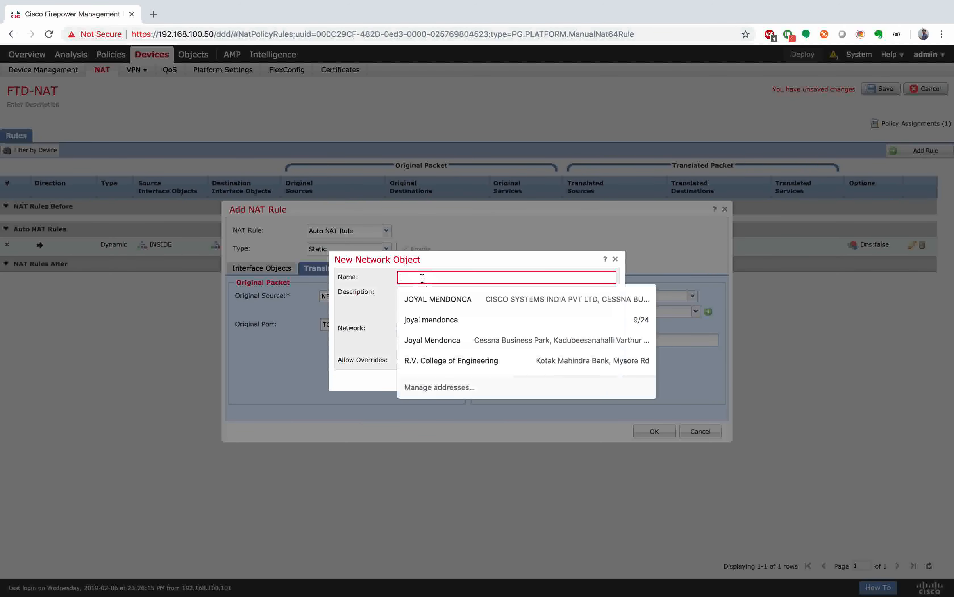
type("R3")
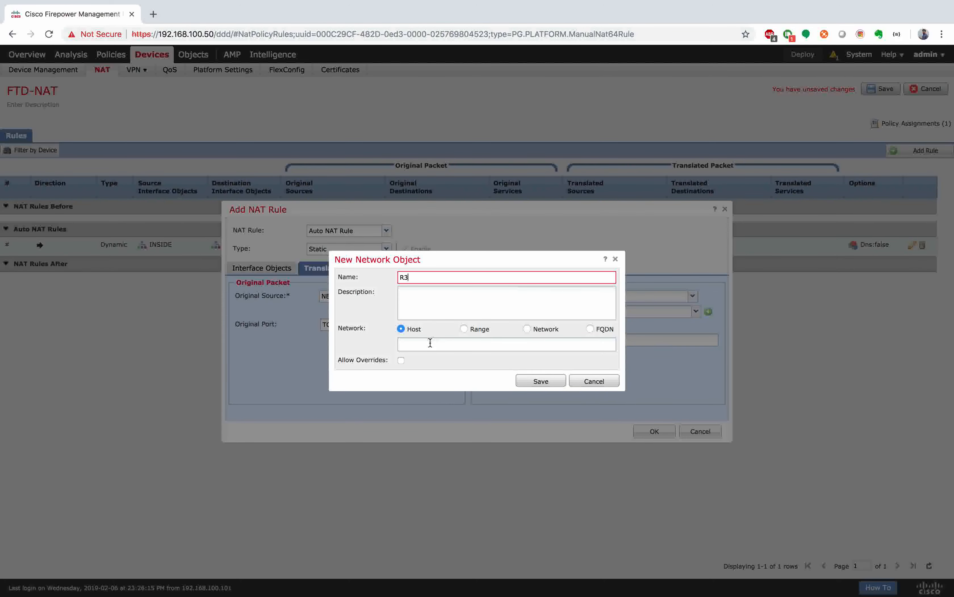
left_click(450, 343)
type("192.16")
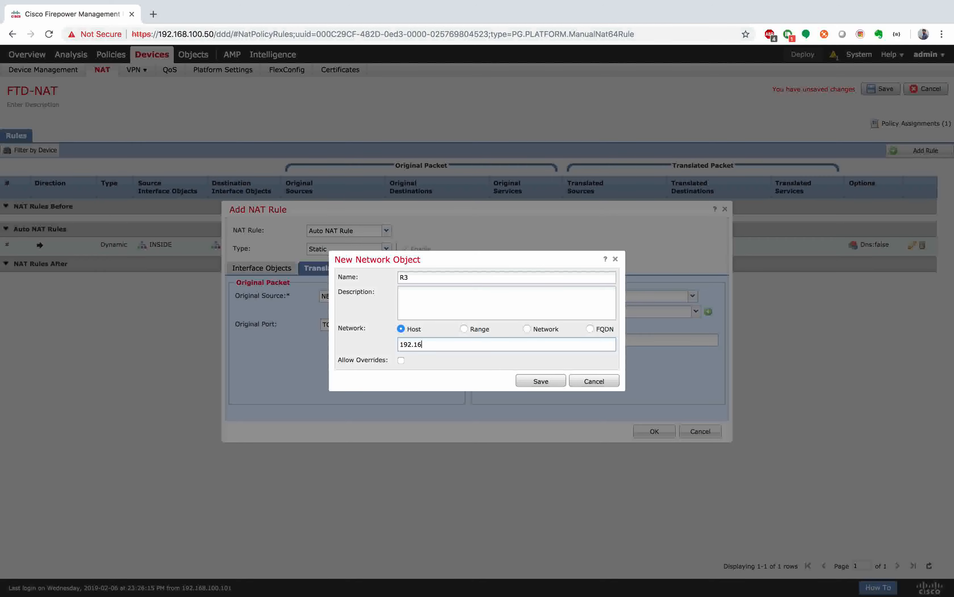
type("8.1.3")
left_click(542, 382)
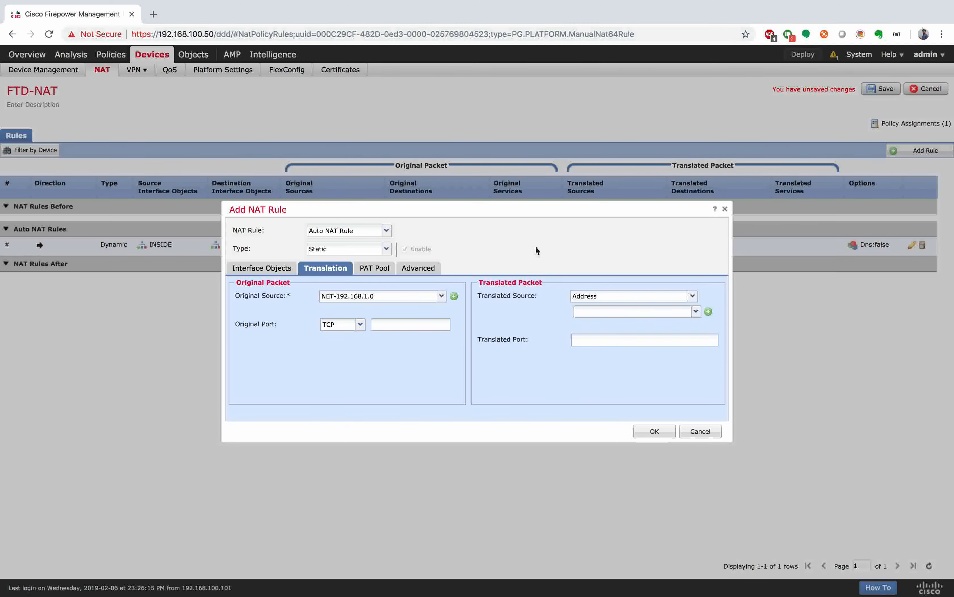
Step: Set R3 as the rule's original source
left_click(442, 296)
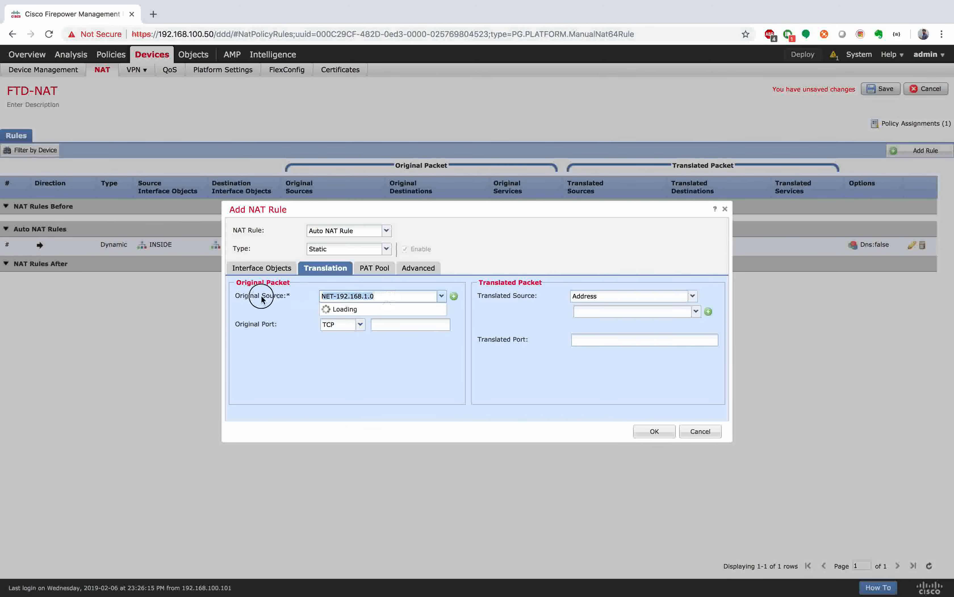
type("R3")
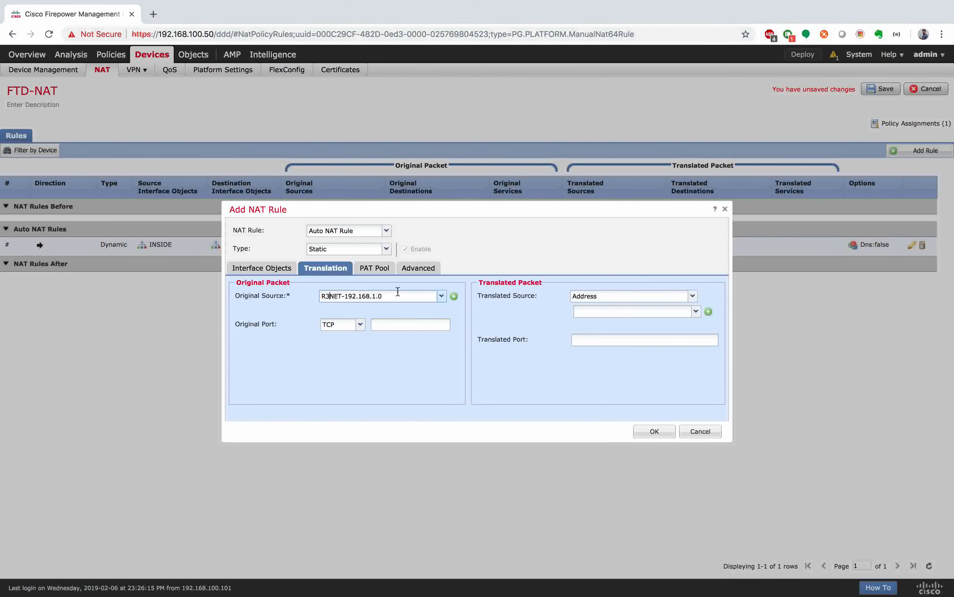
left_click_drag(408, 298, 283, 296)
type("R3")
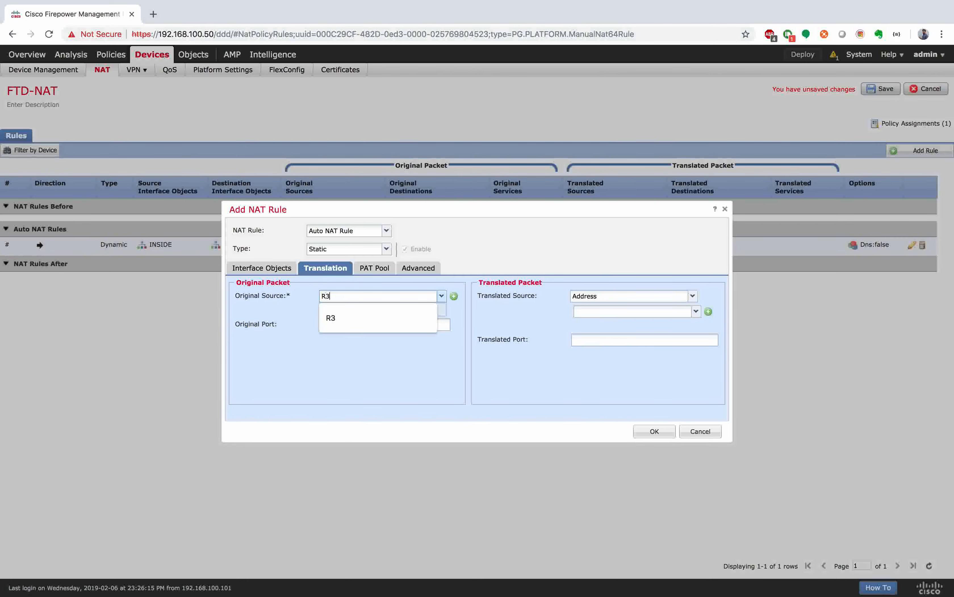
left_click(336, 315)
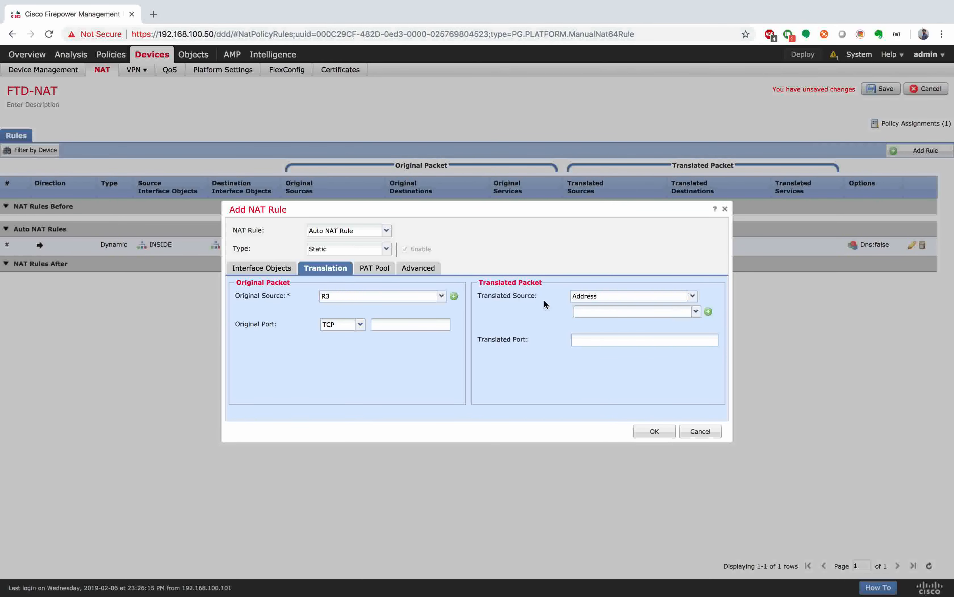
Step: Create host object R3-X with address 192.1.20.24 for the translated source
left_click(709, 312)
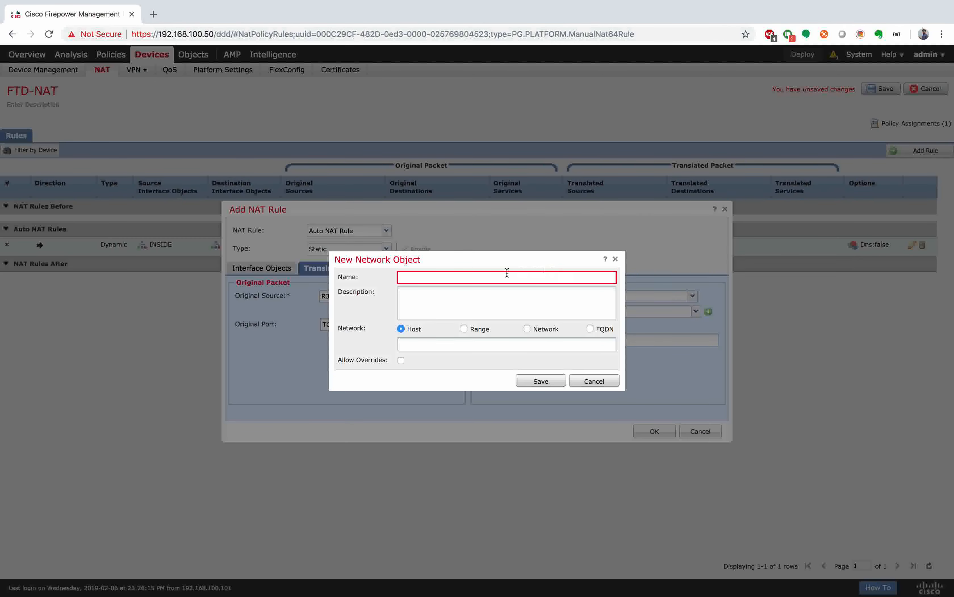
left_click(482, 279)
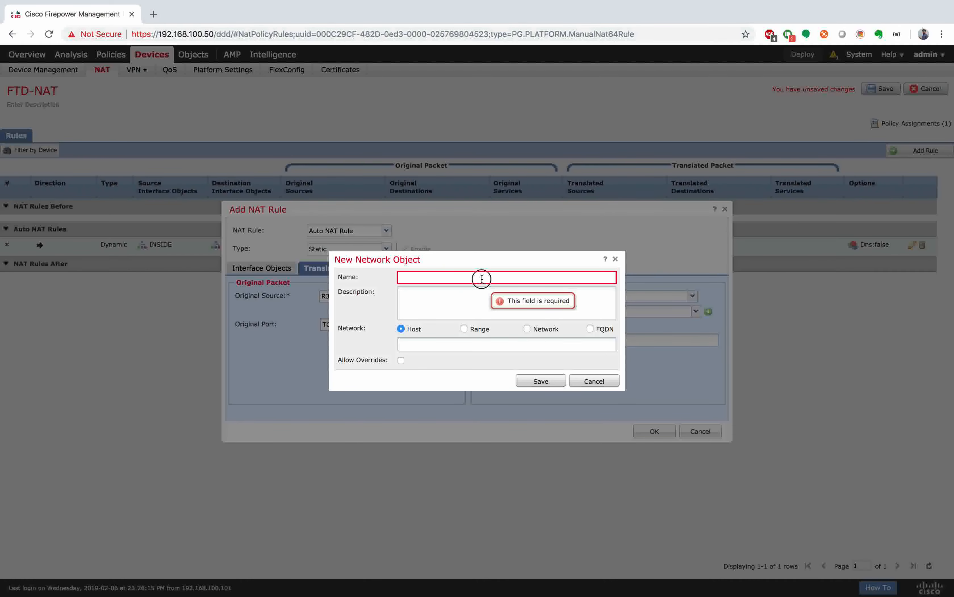
type("R3-X")
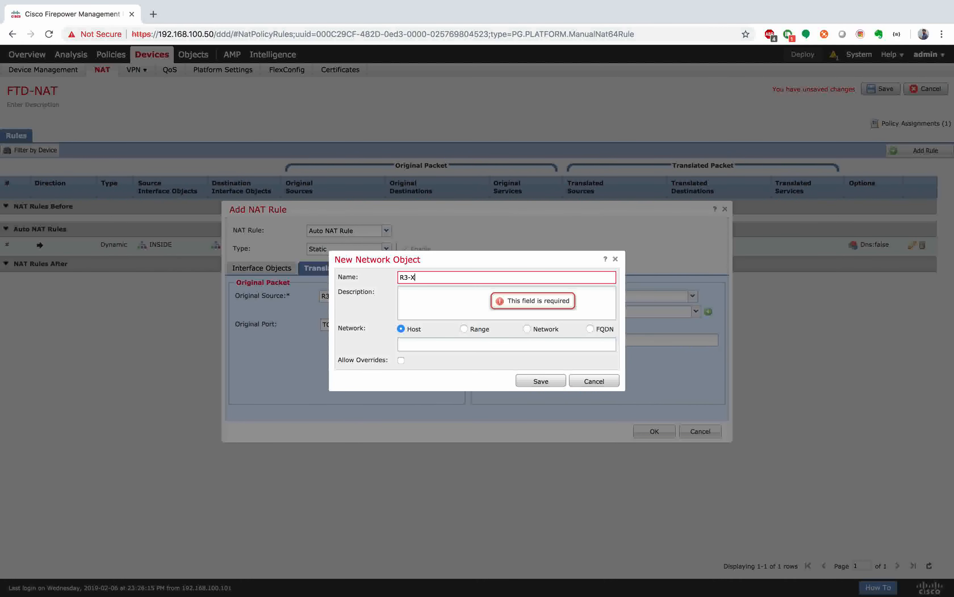
left_click(463, 346)
type("192.1")
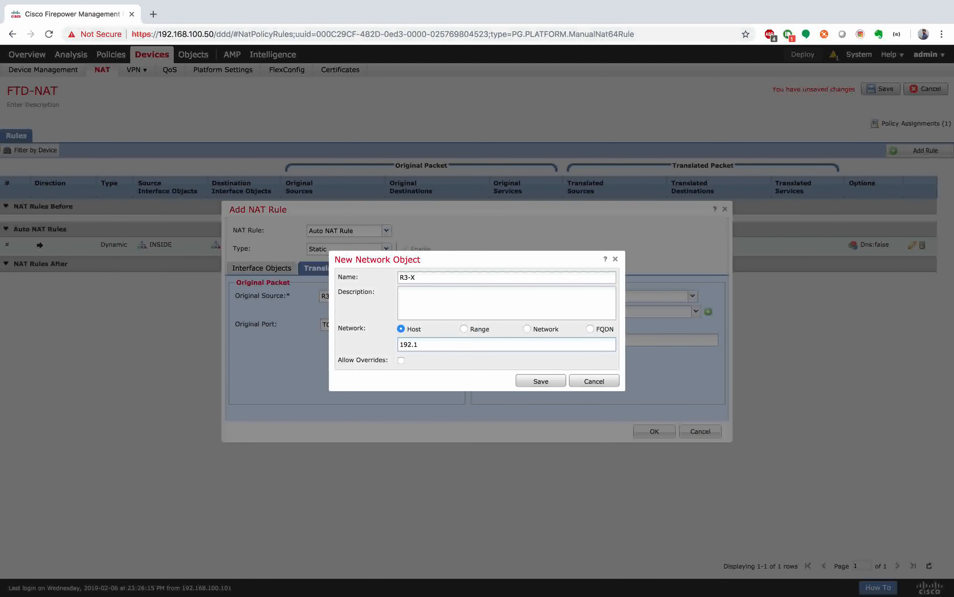
type(".20.24")
left_click(544, 381)
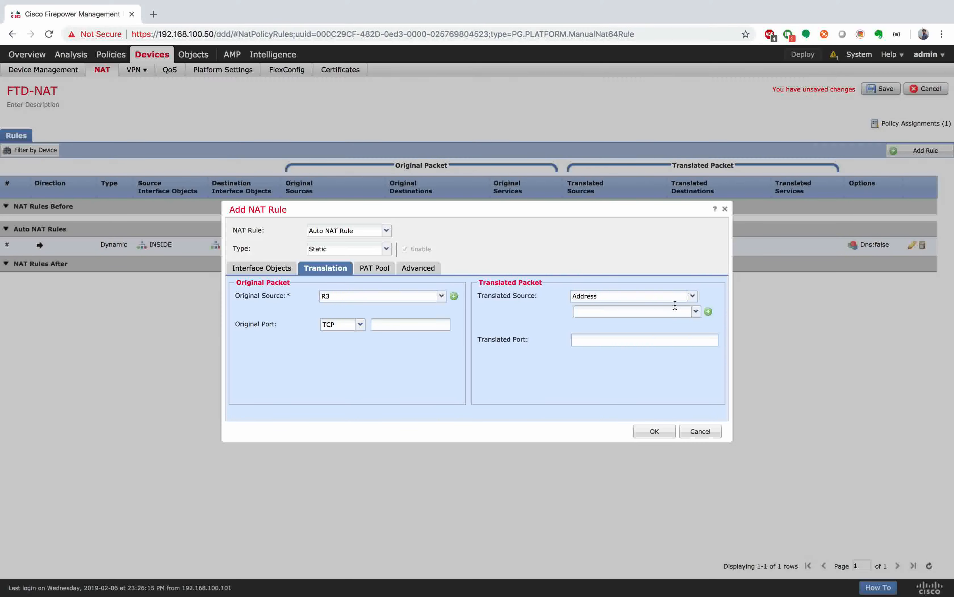
left_click(697, 310)
Step: Use R3-X as translated source, add the static R3-to-R3-X rule, and save FTD-NAT
type("R3")
left_click(607, 337)
left_click(248, 271)
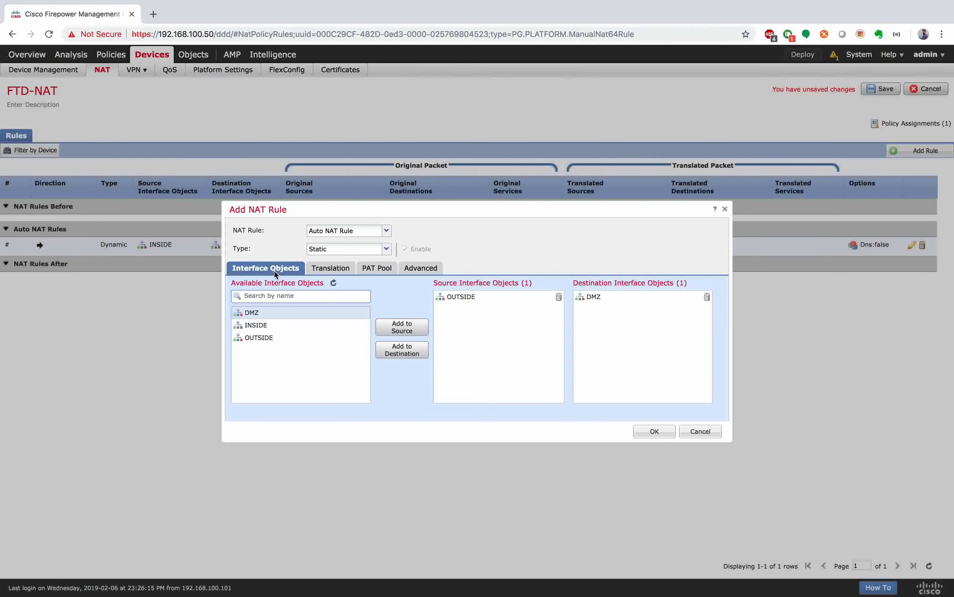
left_click(331, 268)
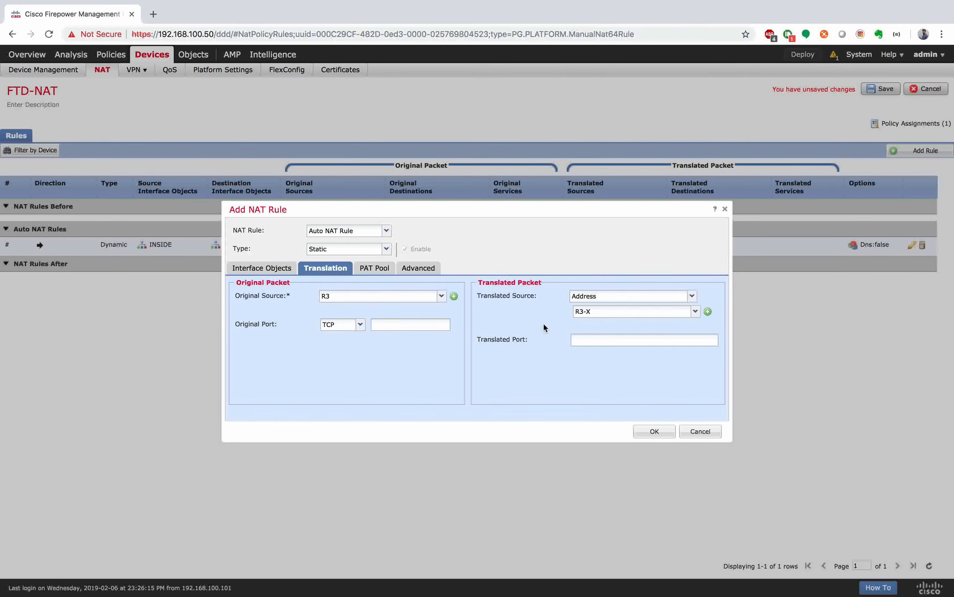
left_click(662, 431)
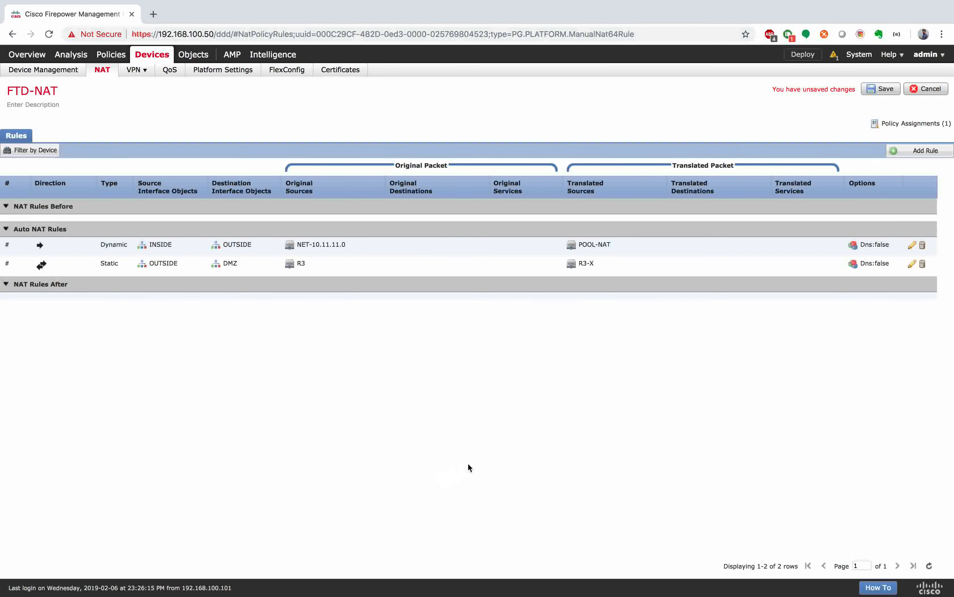
left_click(882, 89)
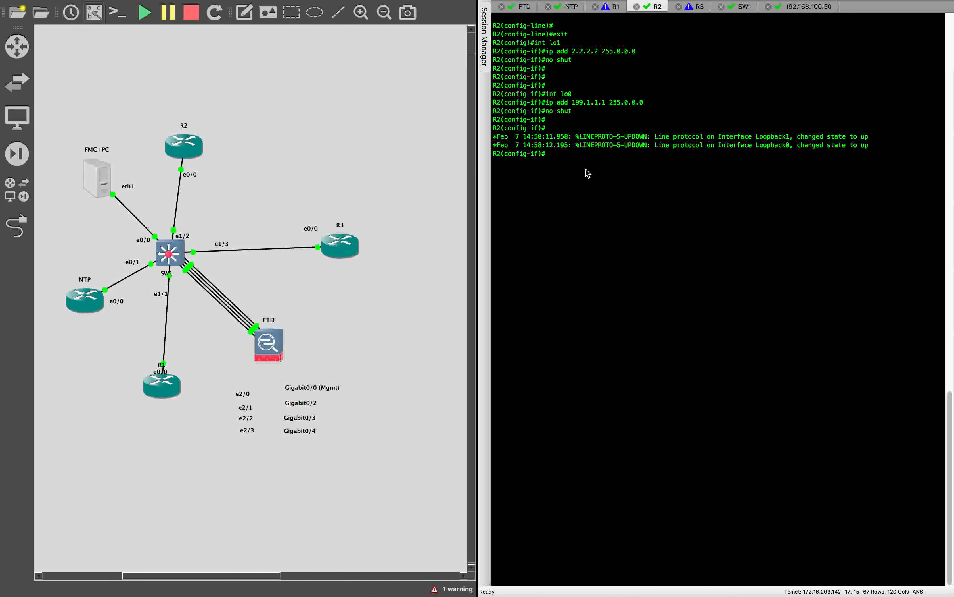
Step: On R1, clear the screen and display the routing table with show ip route
left_click(614, 7)
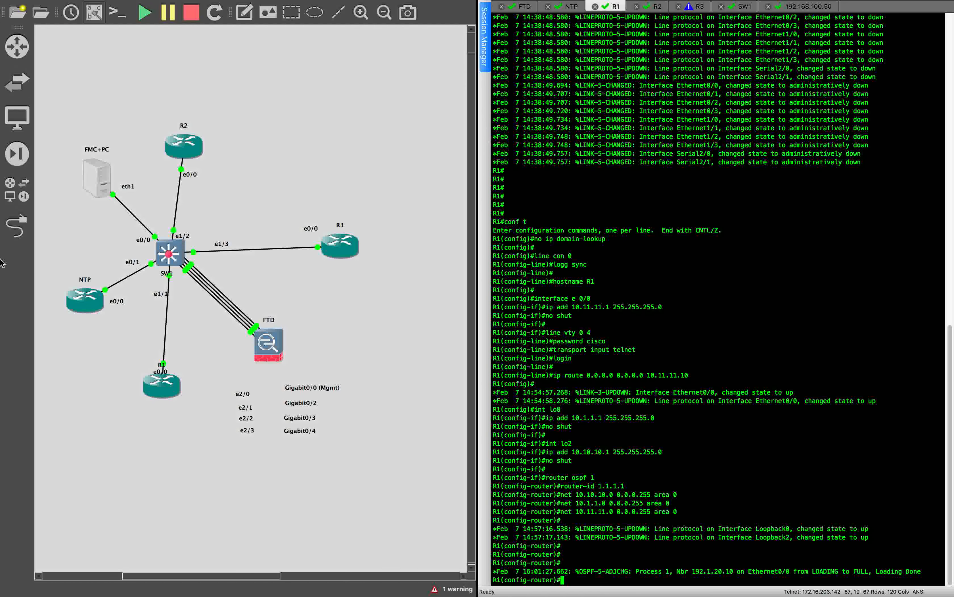
mouse_move(72, 2)
left_click(115, 6)
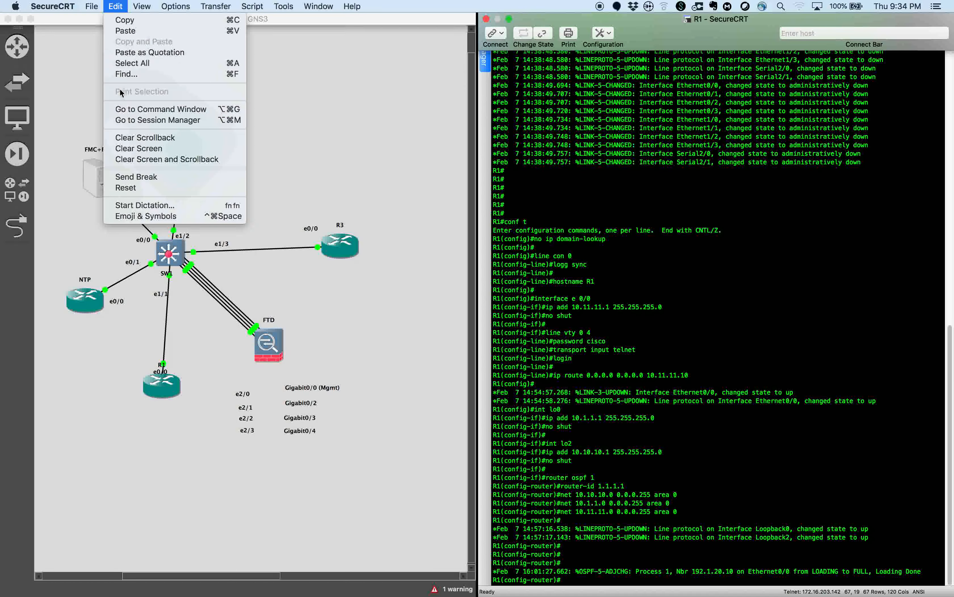
left_click(138, 152)
type("end")
key("Return")
type("show ip ro")
key("Tab")
key("Return")
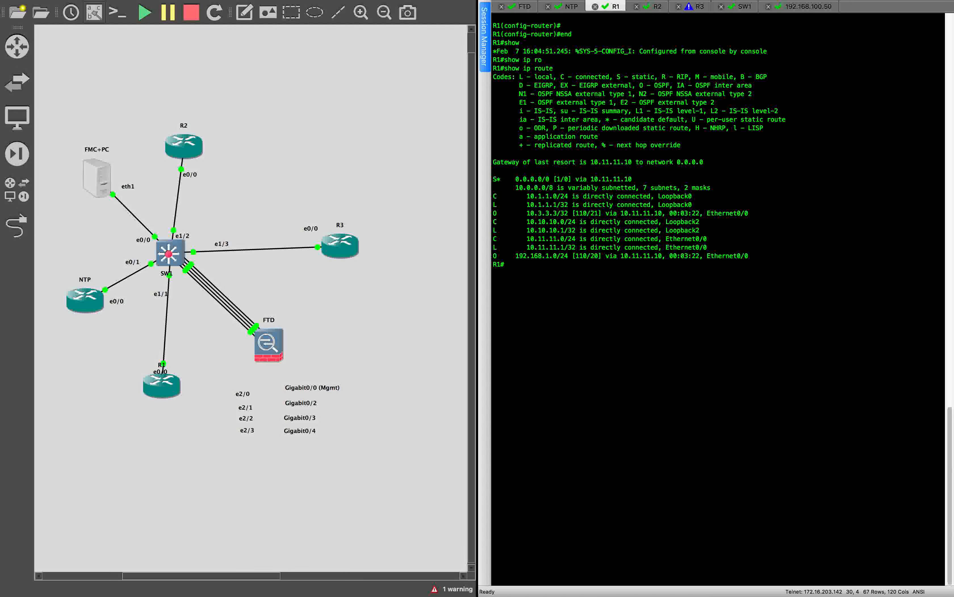
key("Return")
key("Return")
key("Return")
Step: Highlight the OSPF route to 10.3.3.3/32 and run show ip ospf neighbor
left_click_drag(524, 214, 760, 212)
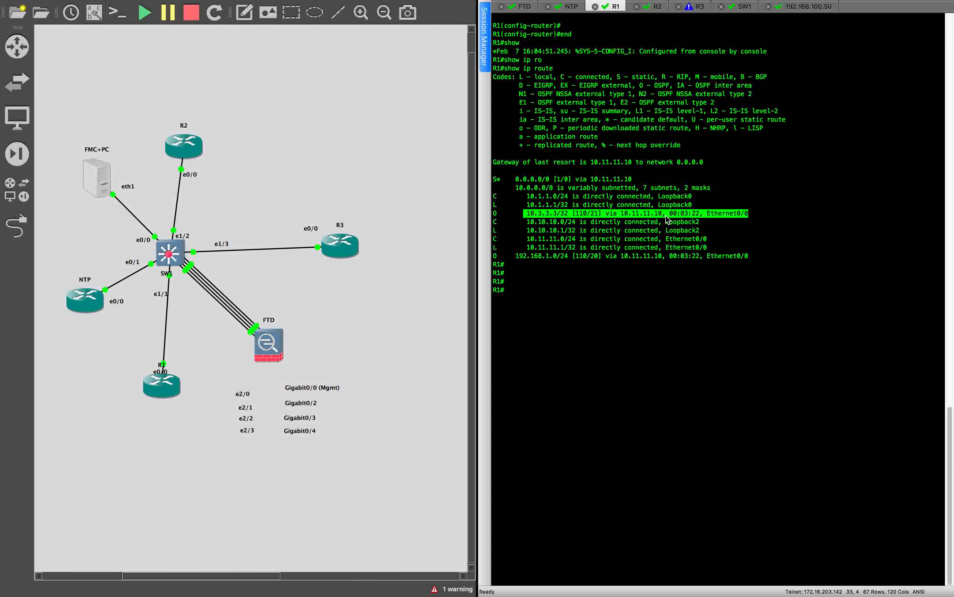
type("show ip os")
key("Tab")
type("nei")
key("Tab")
key("Return")
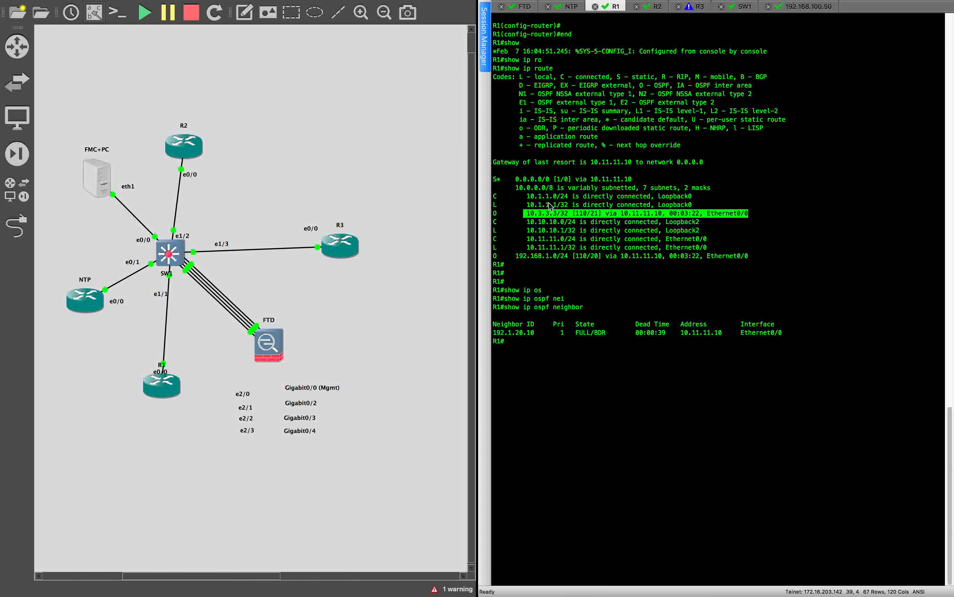
left_click(576, 116)
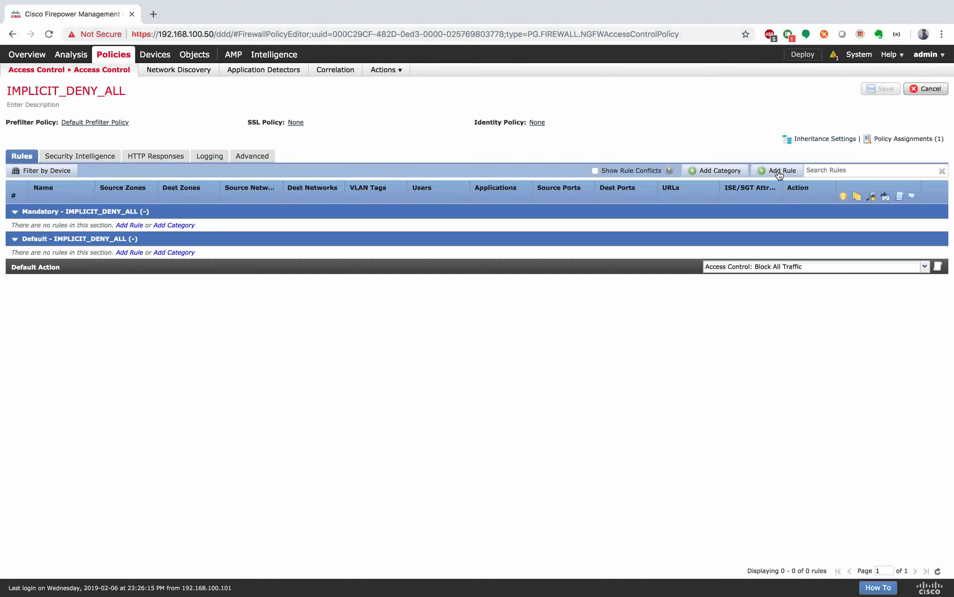
Step: Start access rule Inside-outside with source zone INSIDE and destination zone OUTSIDE
left_click(777, 173)
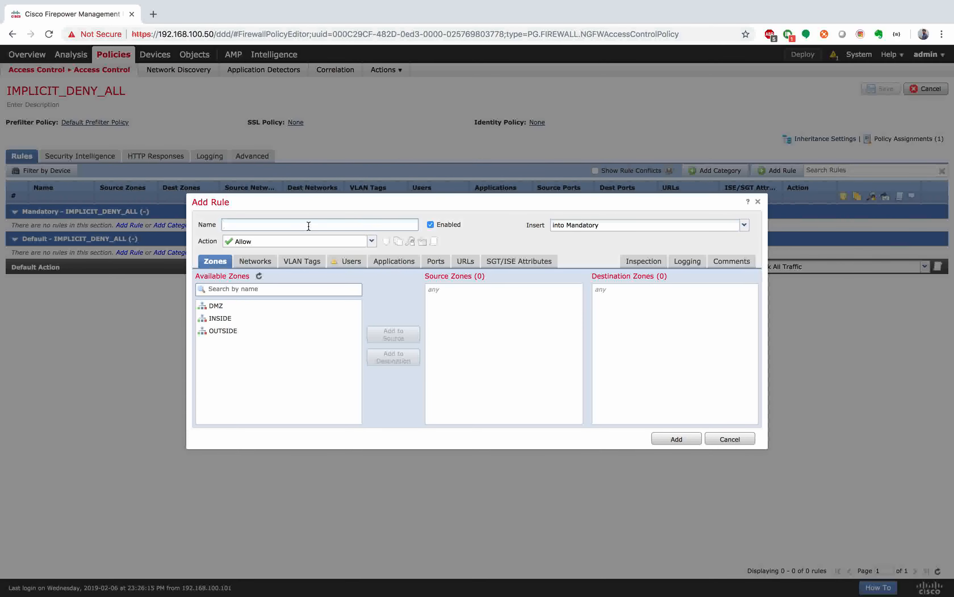
type("Inside-outside")
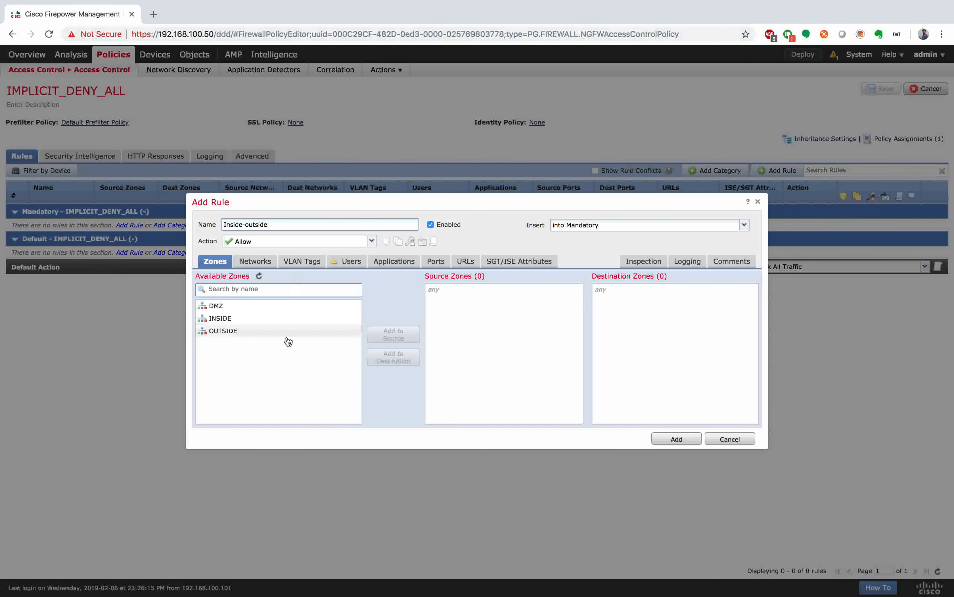
left_click(282, 318)
left_click(398, 334)
left_click(251, 332)
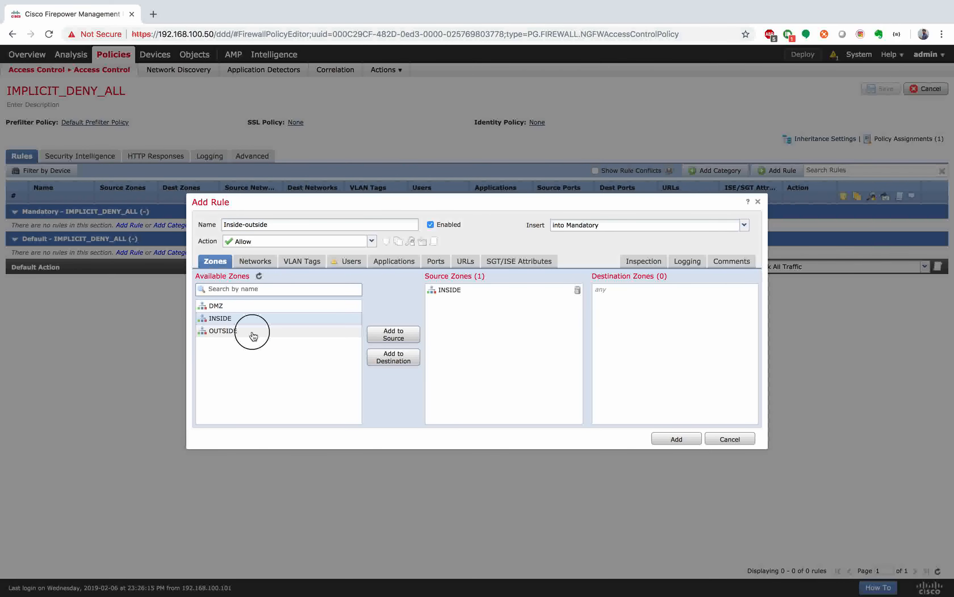
left_click(411, 355)
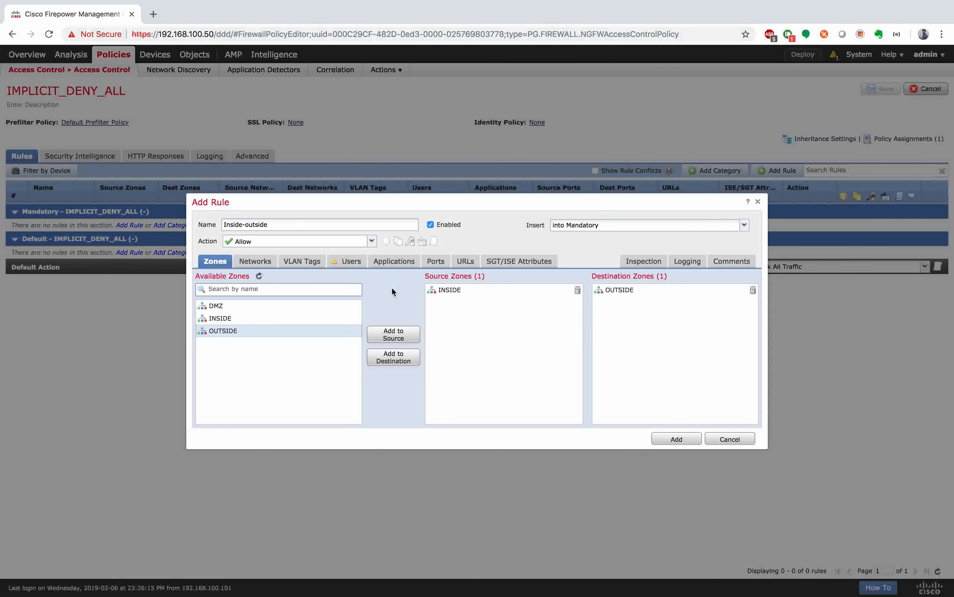
Step: In the rule's Networks settings, select NET-10.11.11.0 and begin a new network object
left_click(262, 263)
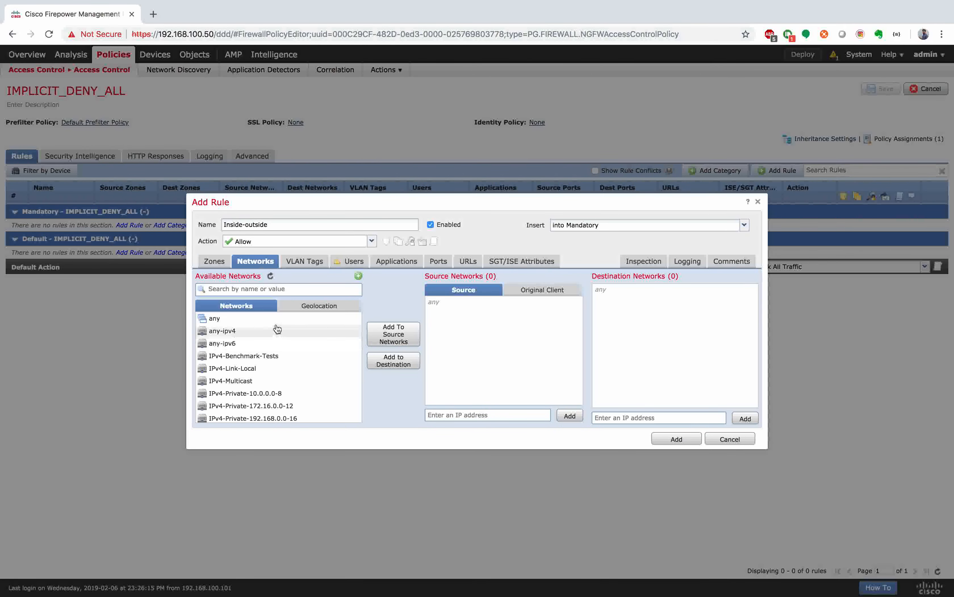
scroll(247, 336, "down", 3)
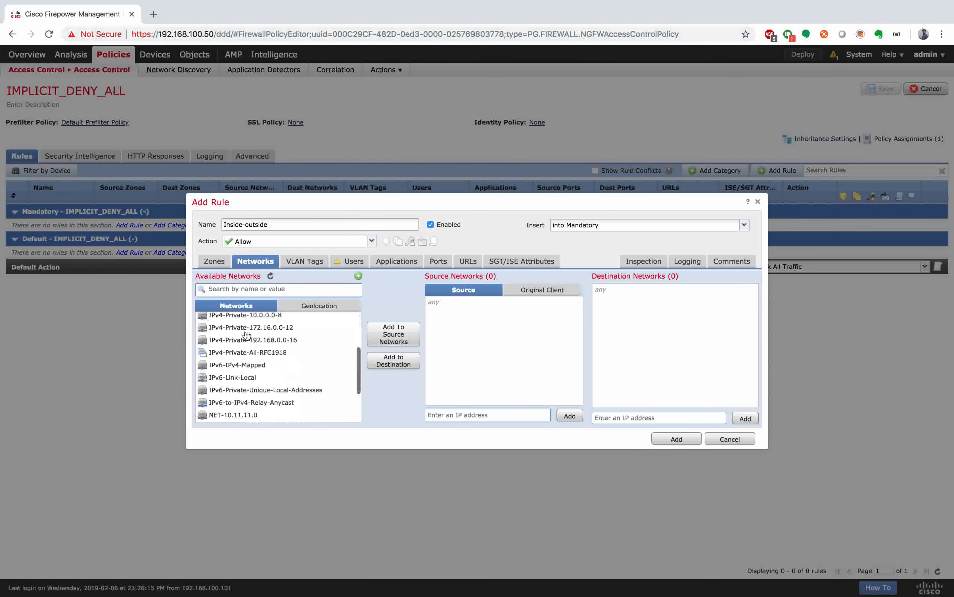
scroll(246, 335, "down", 2)
left_click(254, 356)
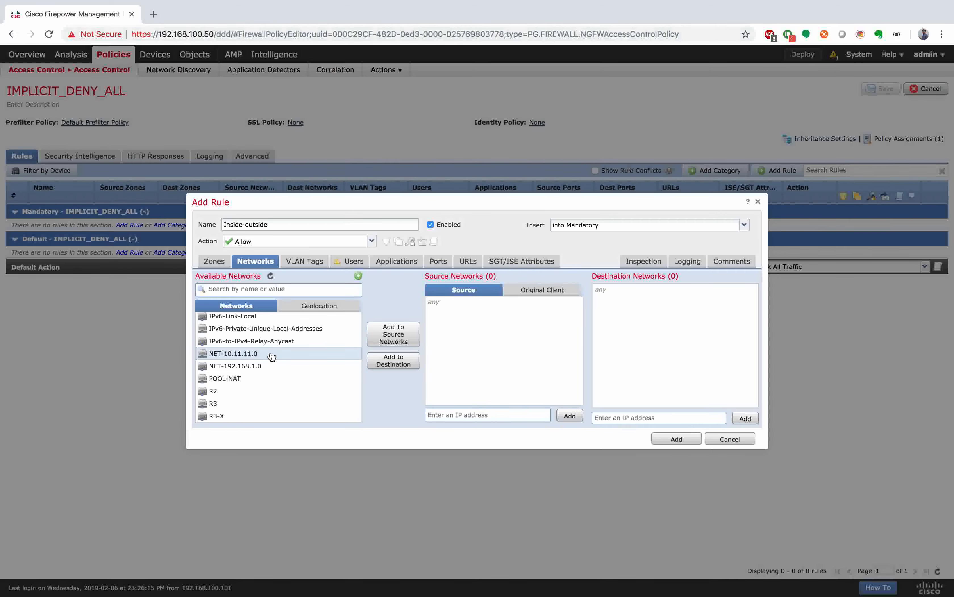
left_click(360, 276)
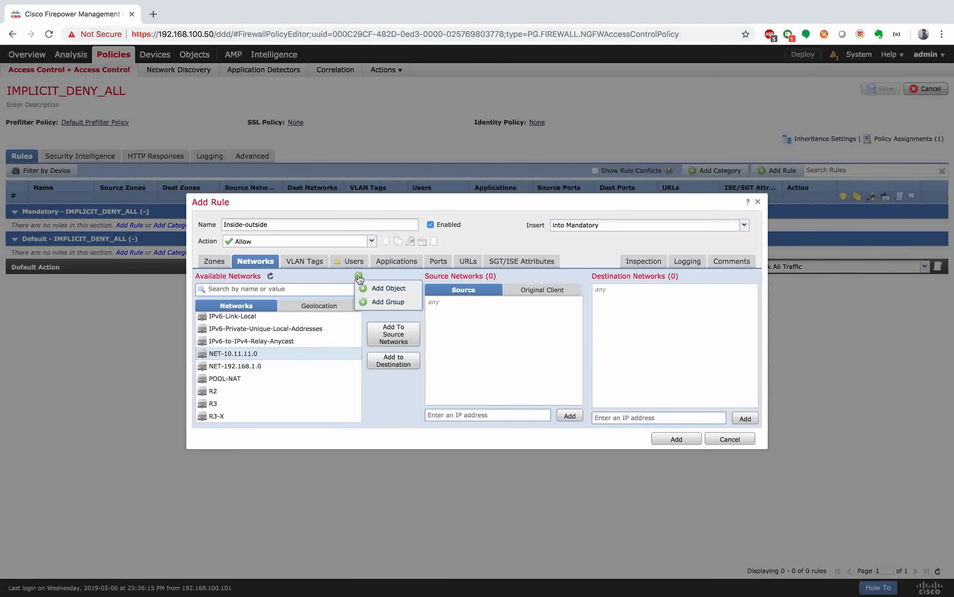
left_click(372, 287)
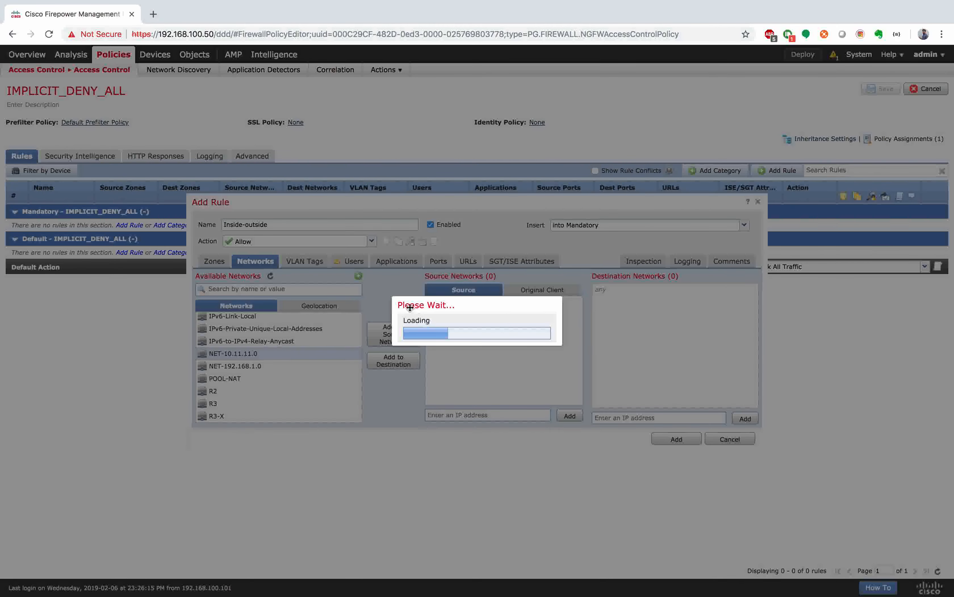
Step: Define network object NEt-10.0.0.0 of type Network with value 10.0.0.0/8
left_click(413, 281)
type("NEt-")
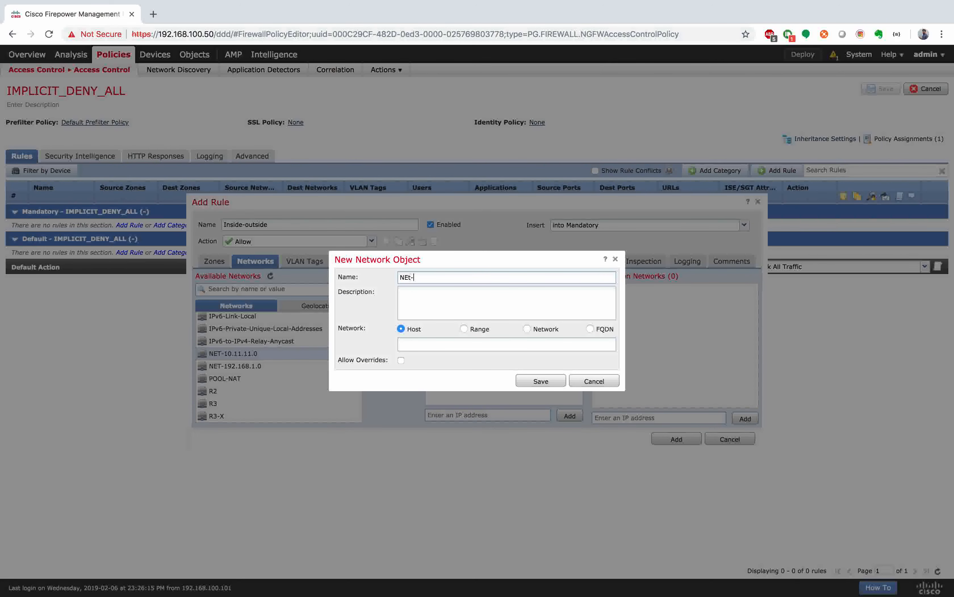
type("10.0.0.0")
left_click(527, 329)
left_click(519, 343)
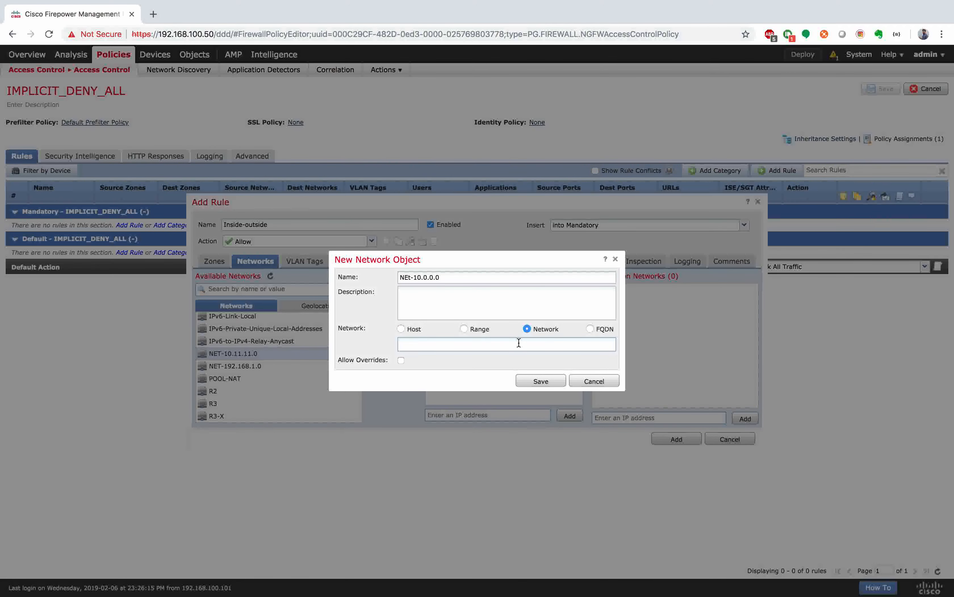
type("10.")
left_click_drag(415, 277, 463, 278)
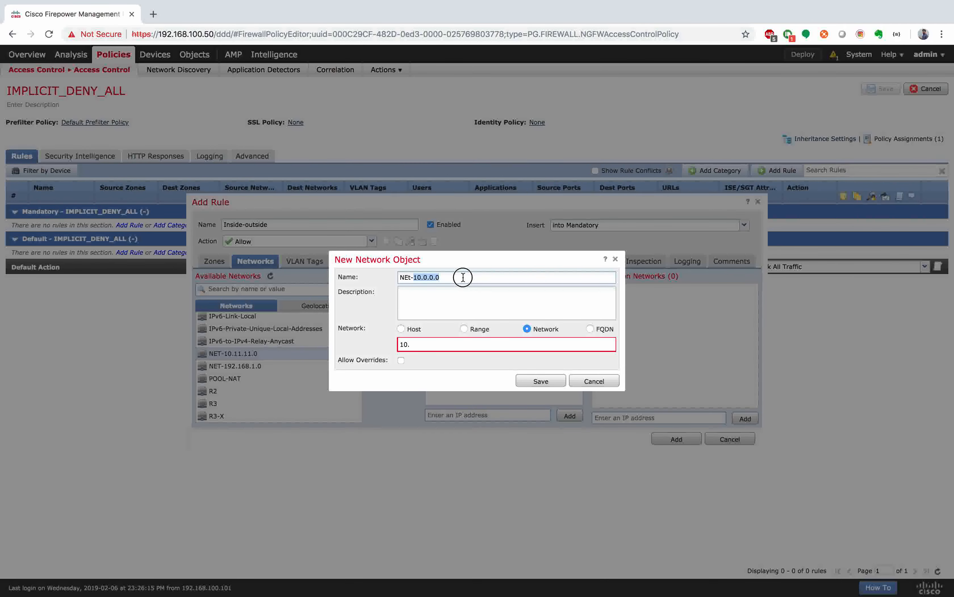
key("super+c")
left_click_drag(431, 346, 365, 344)
key("super+v")
type("/8")
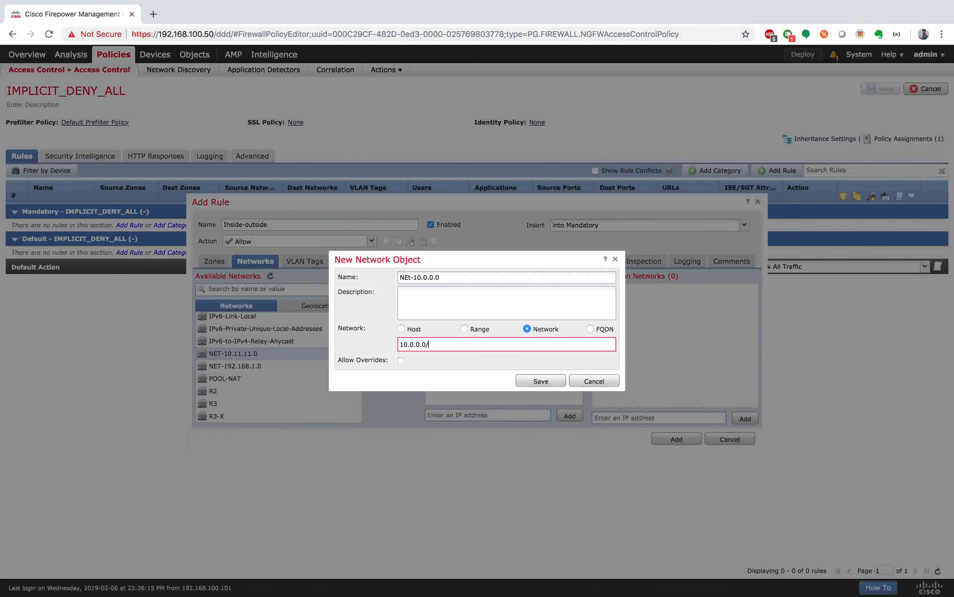
left_click(447, 381)
key("ctrl+Right")
key("ctrl+Right")
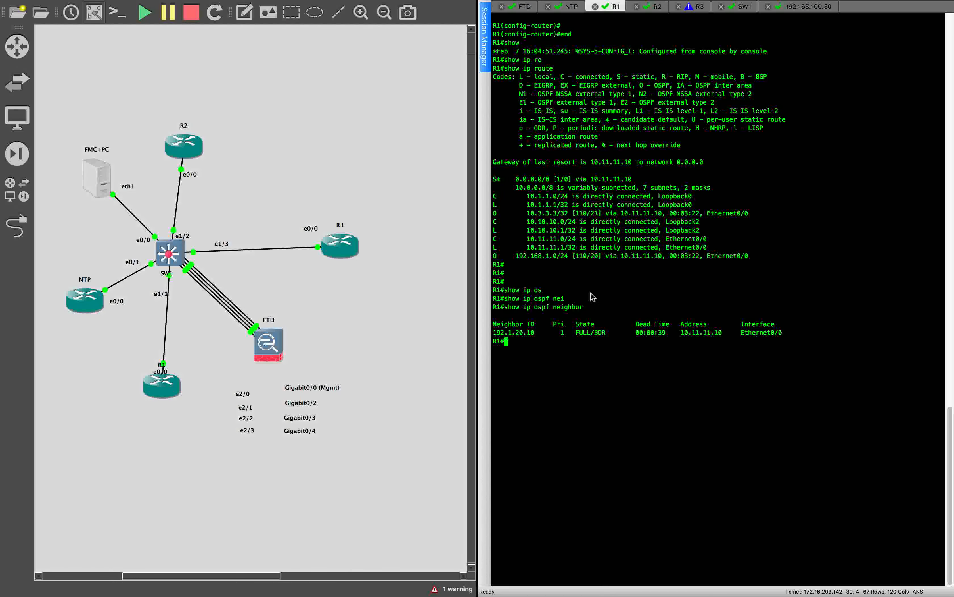
Step: Check R1's interface and OSPF network statements in the Atom configuration notes
key("ctrl+Right")
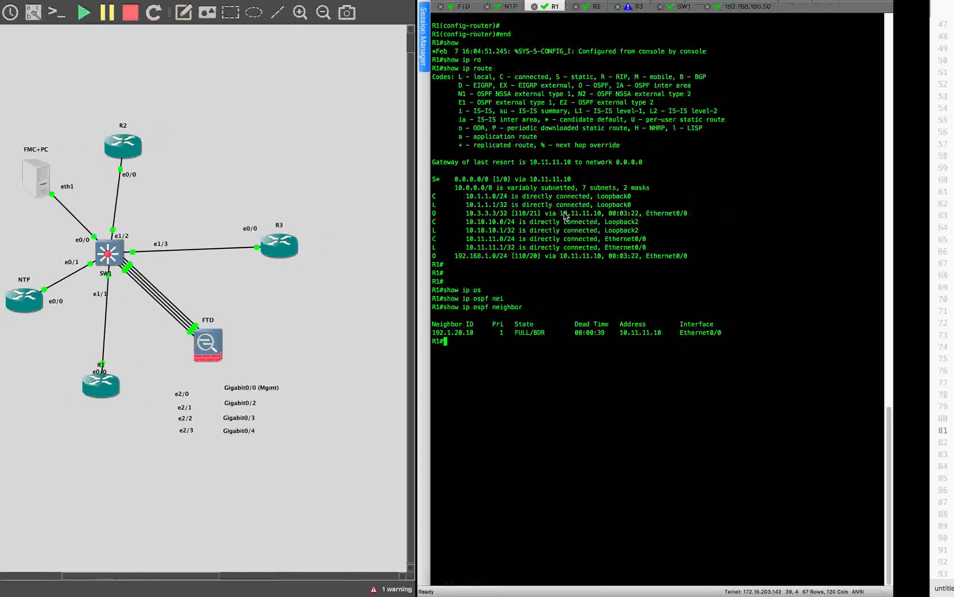
scroll(154, 296, "up", 4)
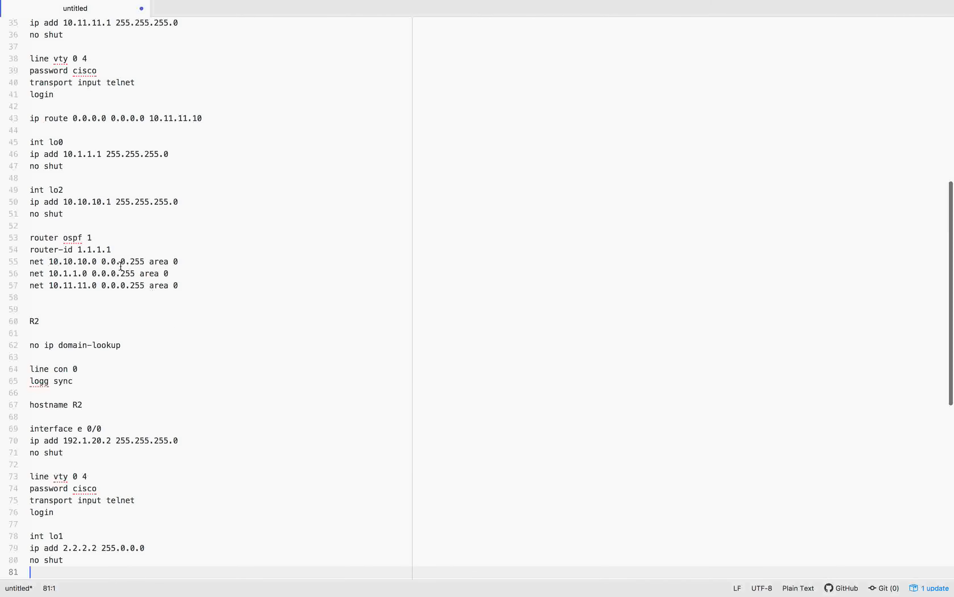
key("ctrl+Left")
key("ctrl+Left")
key("ctrl+Left")
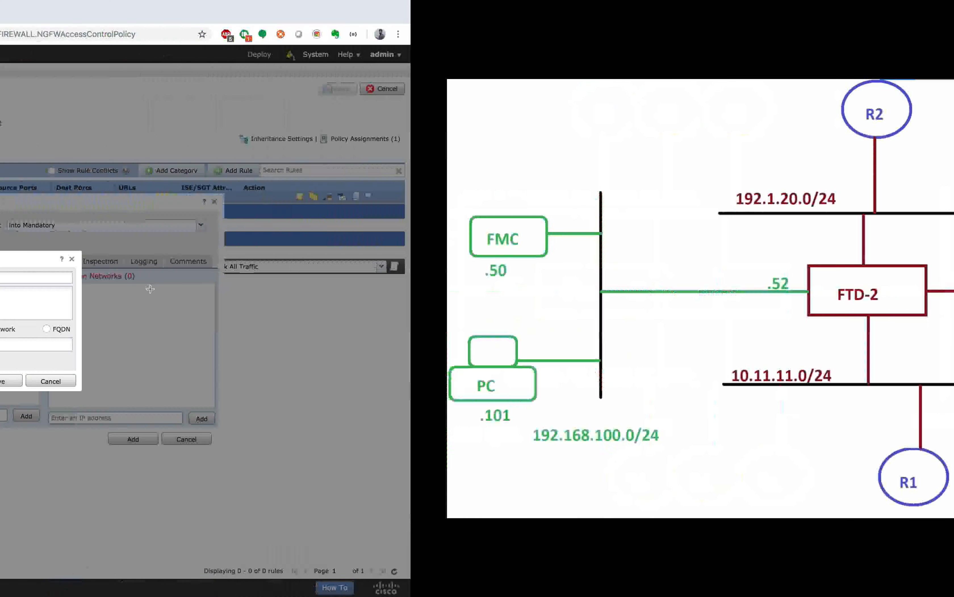
Step: Save object NET-10.0.0.0 (10.0.0.0/8) and add it as the rule's source network
left_click(497, 277)
type("NET-10.0.0.0")
left_click(523, 328)
left_click(497, 344)
type("10.0.0.0/8")
left_click(541, 381)
left_click(230, 341)
left_click(394, 334)
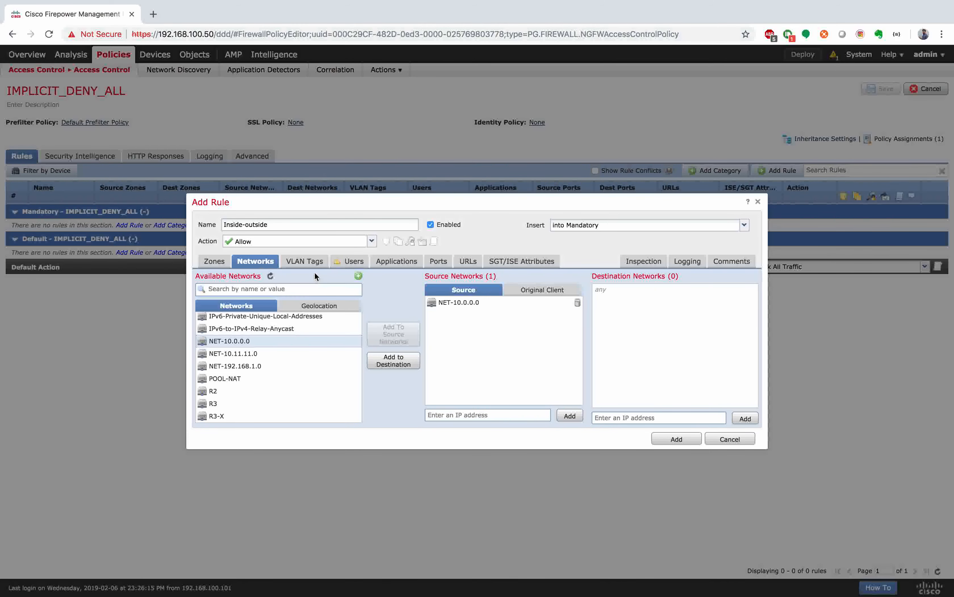
Step: Check the Applications tab, add the Inside-outside rule, and start a second access rule
left_click(407, 264)
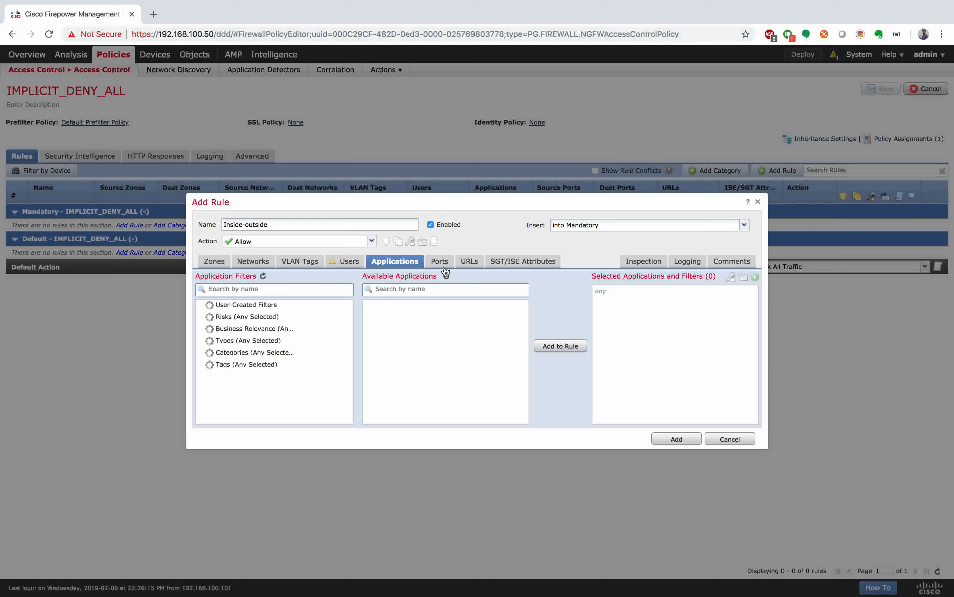
left_click(266, 267)
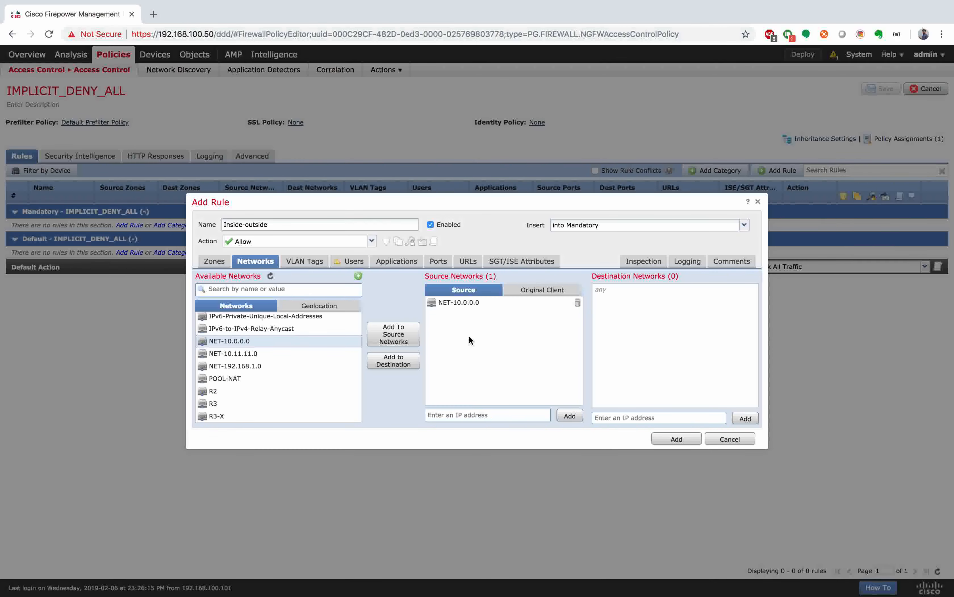
left_click(681, 440)
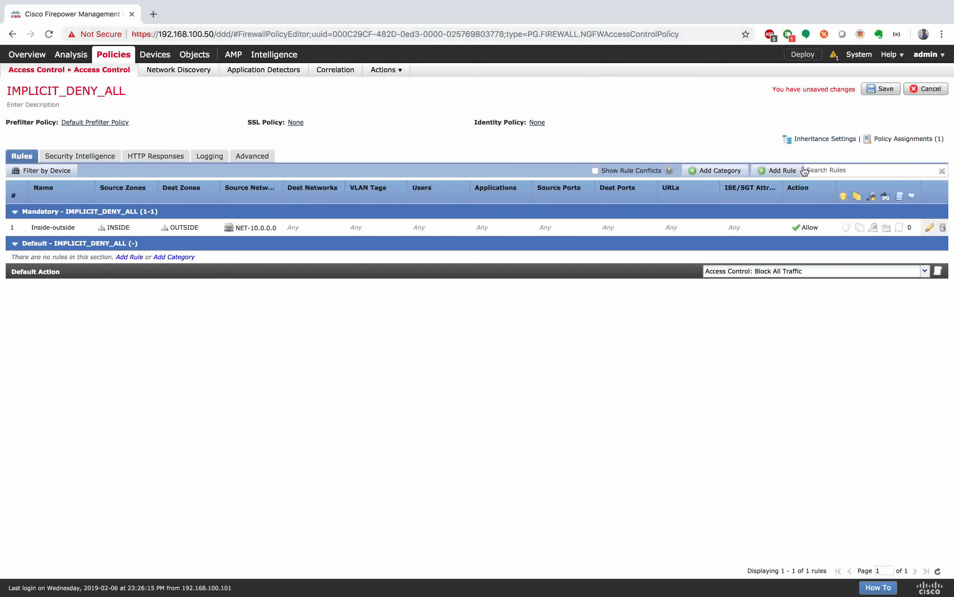
left_click(777, 173)
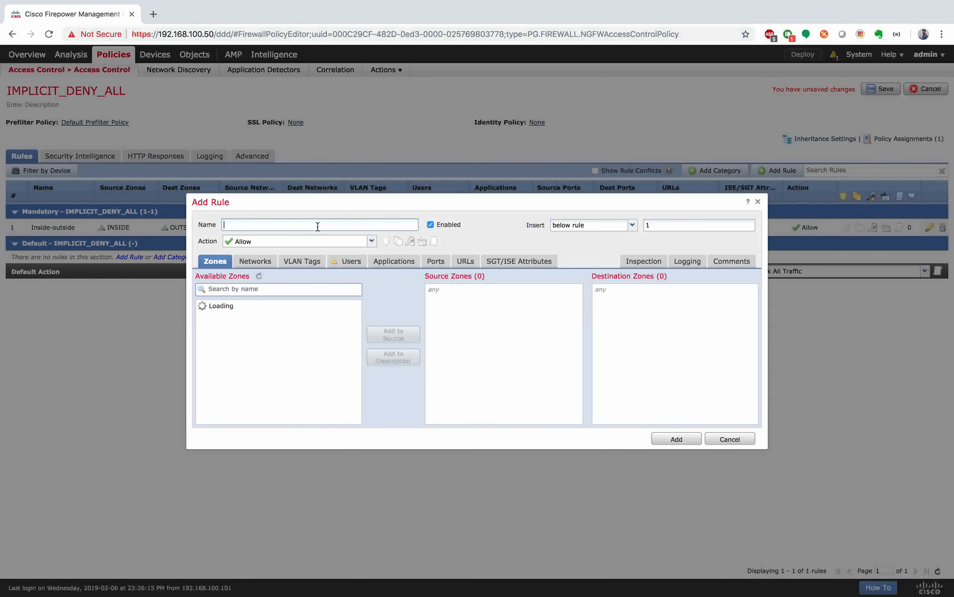
Step: Name the rule Outside-R3 with source zone OUTSIDE and destination zone DMZ
type("Outside")
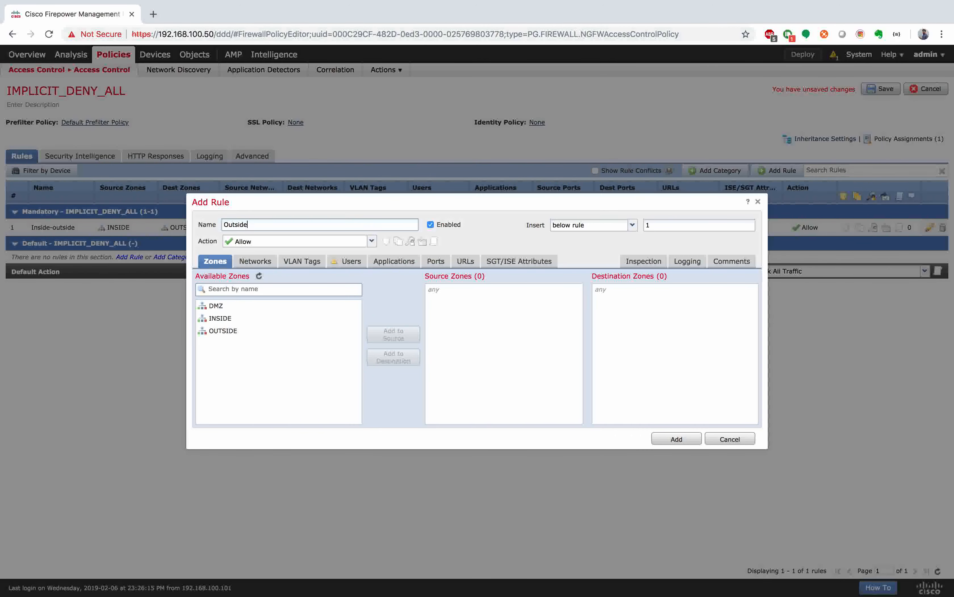
type("-R3")
double_click(240, 332)
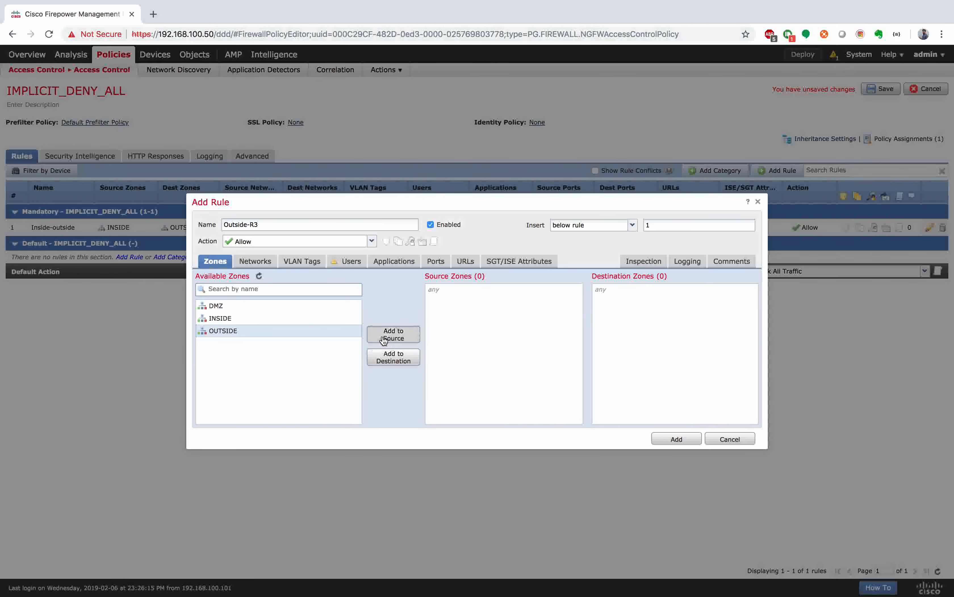
left_click(253, 307)
left_click(394, 357)
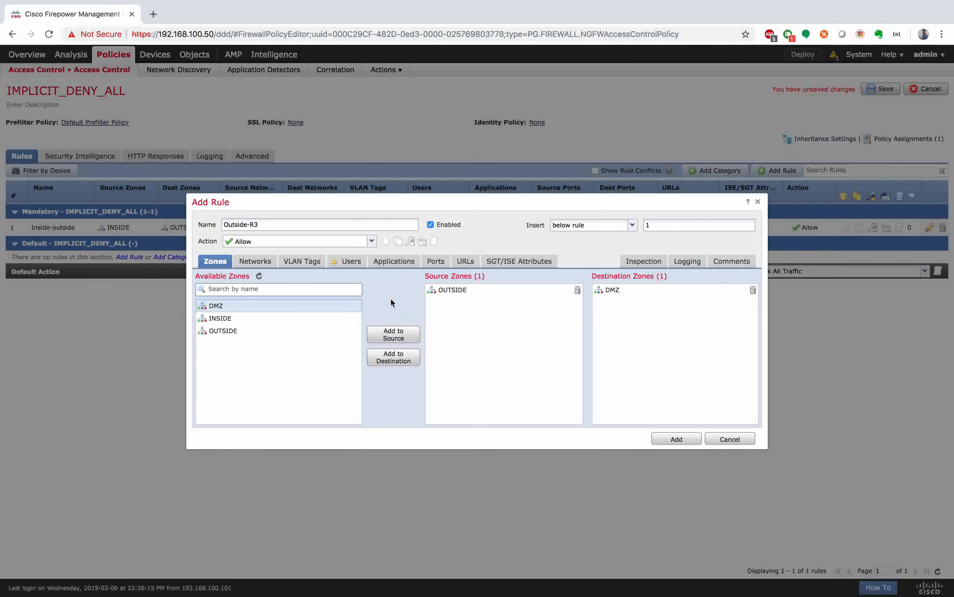
Step: Set NET-192.168.1.0 as the rule's destination network
left_click(250, 264)
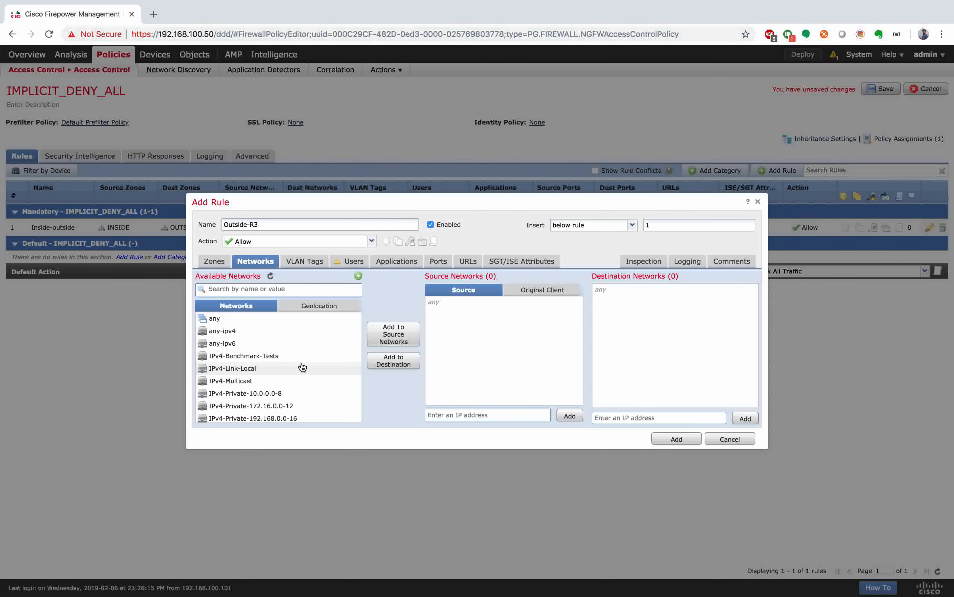
scroll(228, 362, "down", 5)
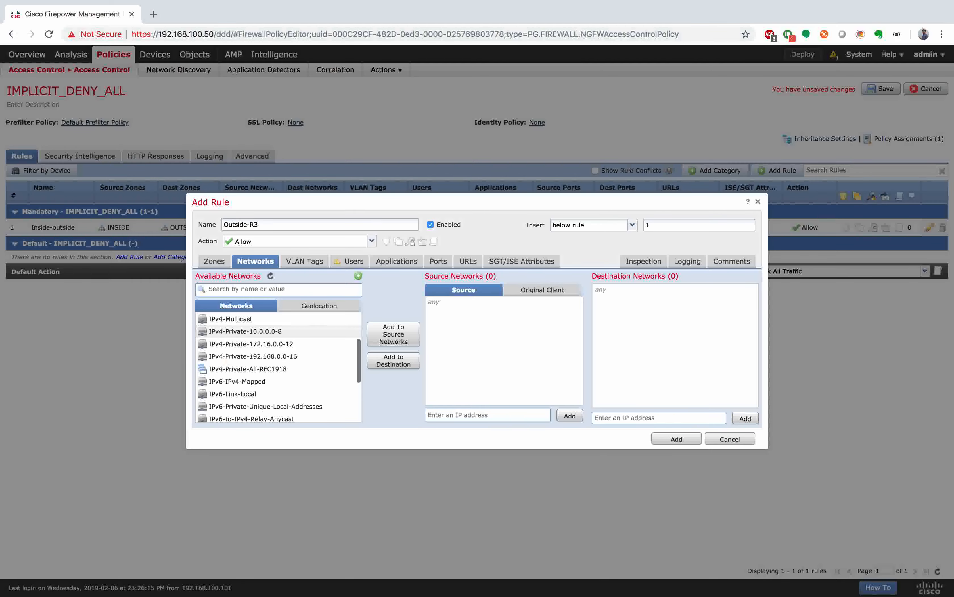
scroll(224, 360, "down", 7)
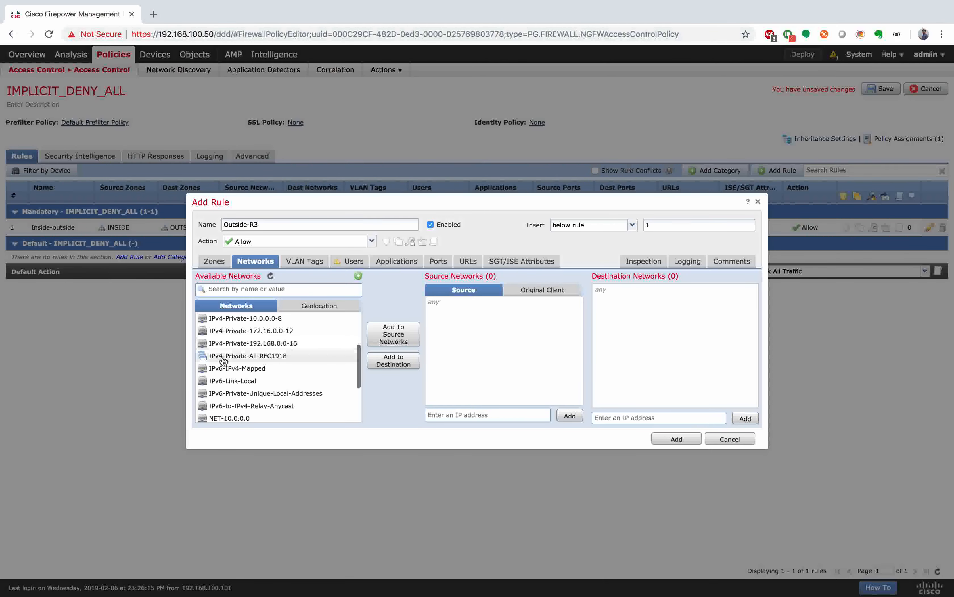
left_click(236, 366)
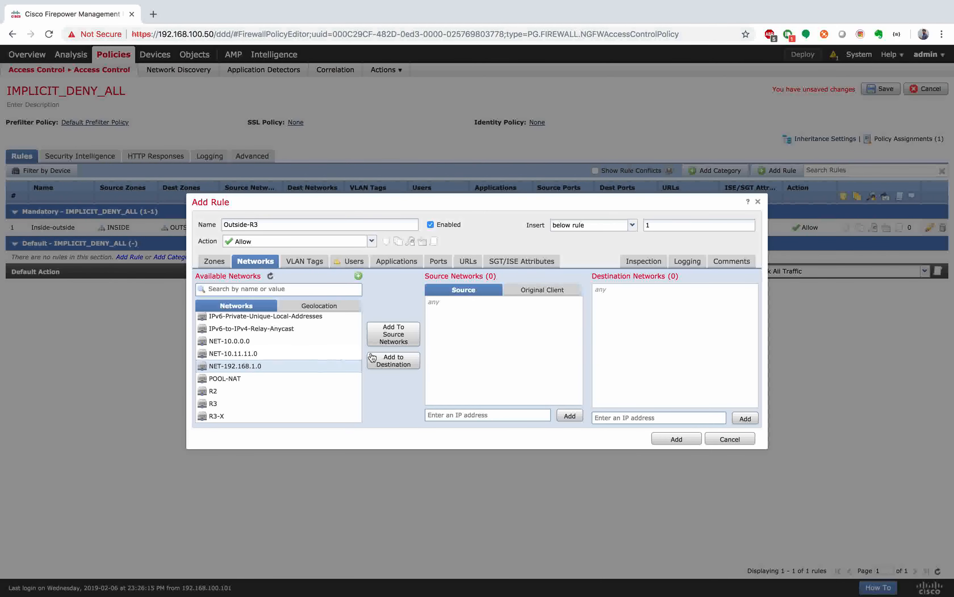
left_click(394, 360)
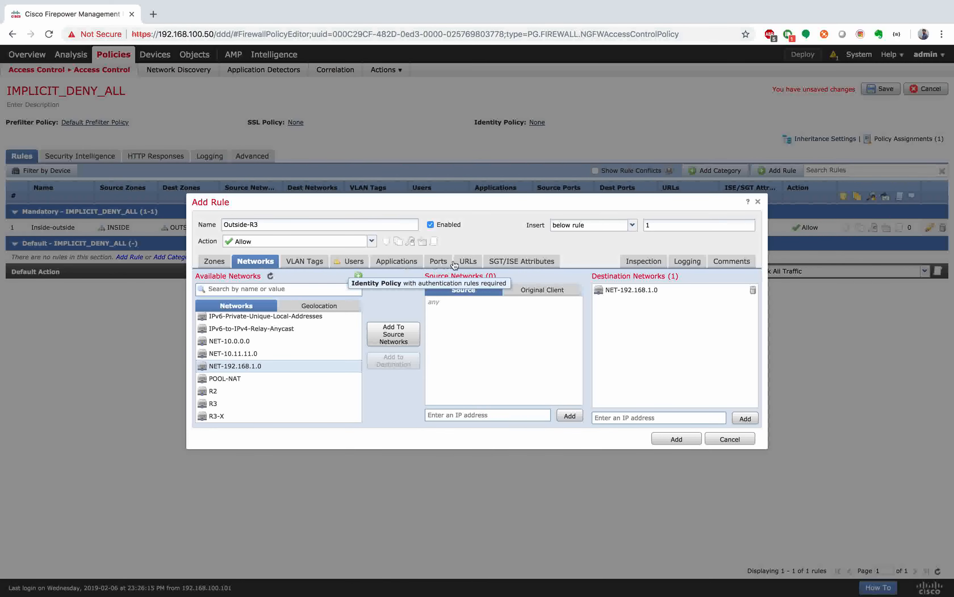
Step: Add TELNET and SSH as the rule's destination ports
left_click(438, 263)
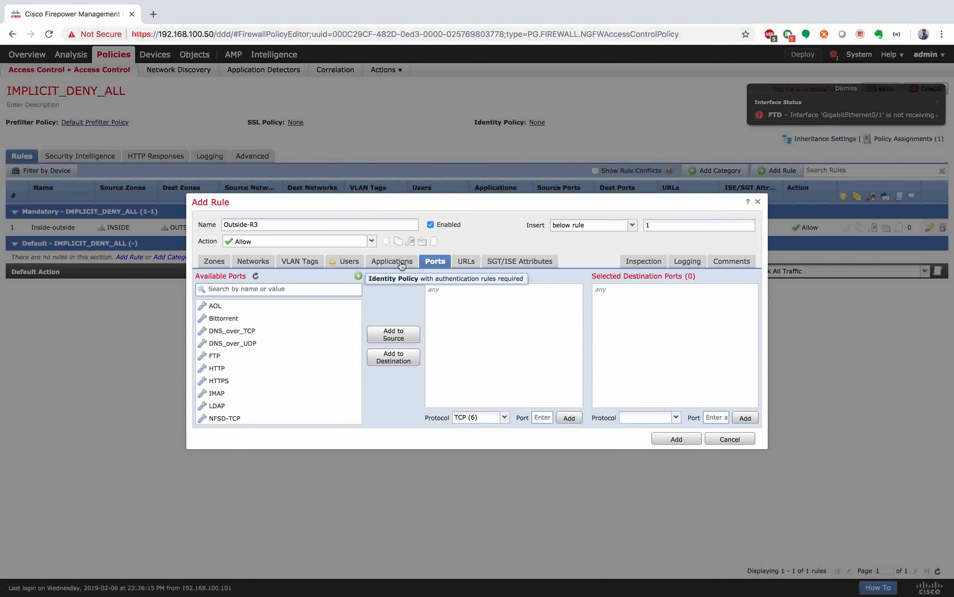
left_click(256, 288)
type("tel")
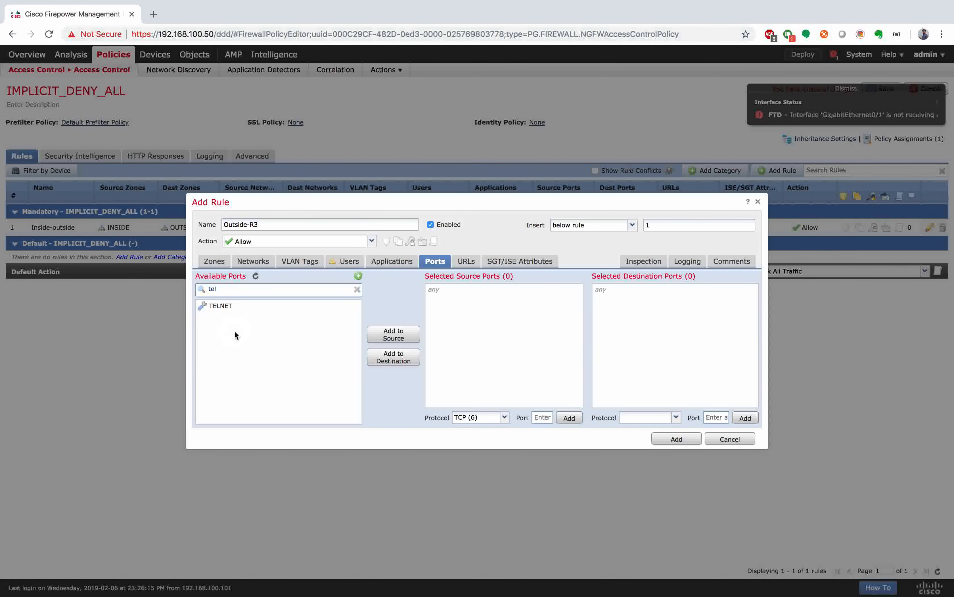
left_click(238, 307)
left_click(392, 357)
double_click(232, 289)
type("ssh")
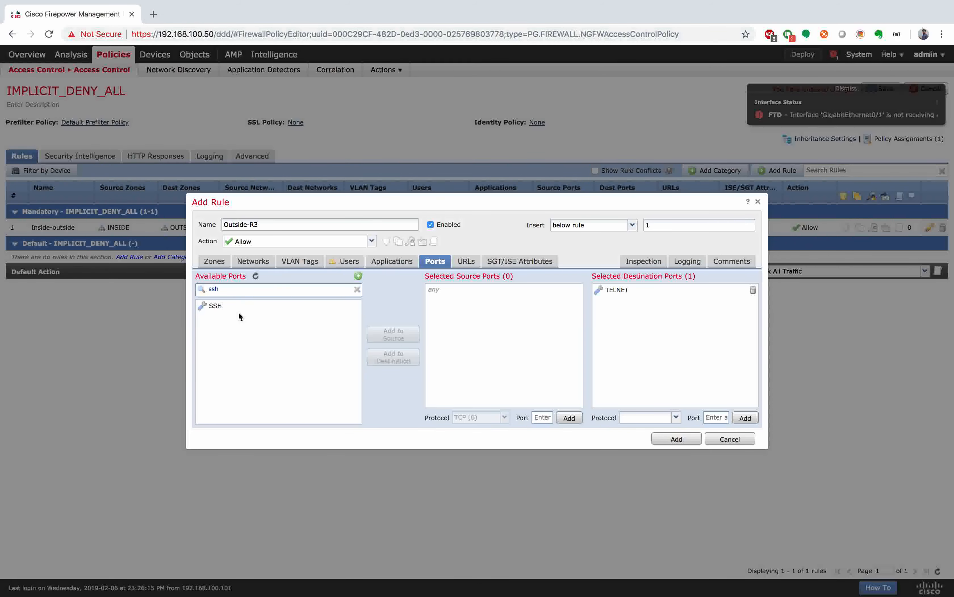
left_click(238, 310)
left_click(394, 357)
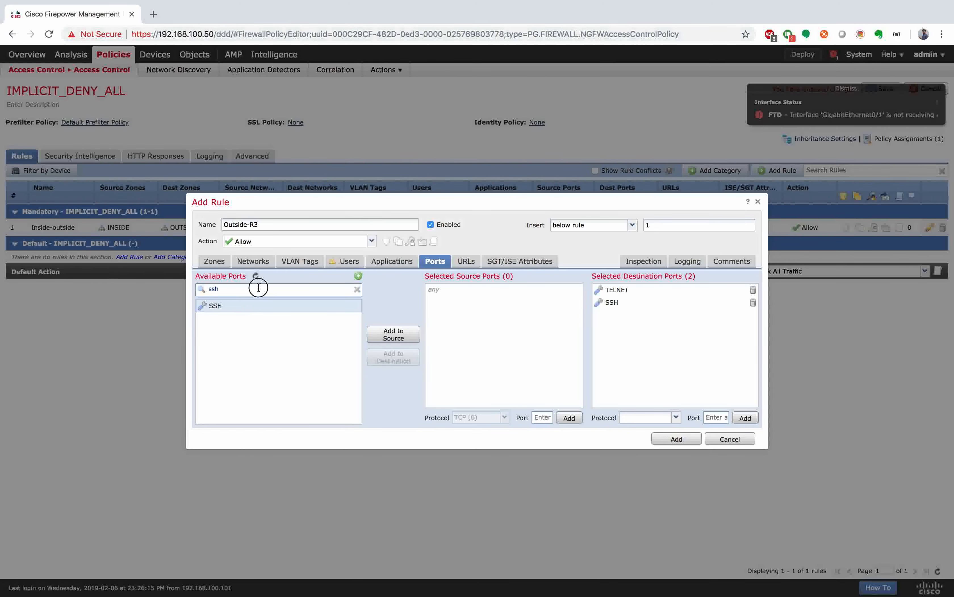
key("BackSpace")
key("BackSpace")
key("BackSpace")
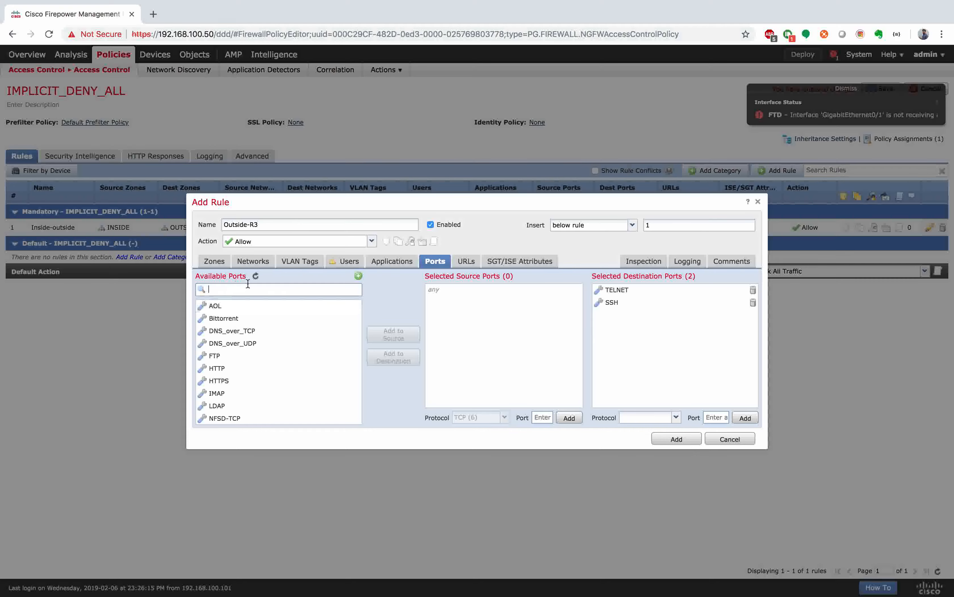
left_click(358, 276)
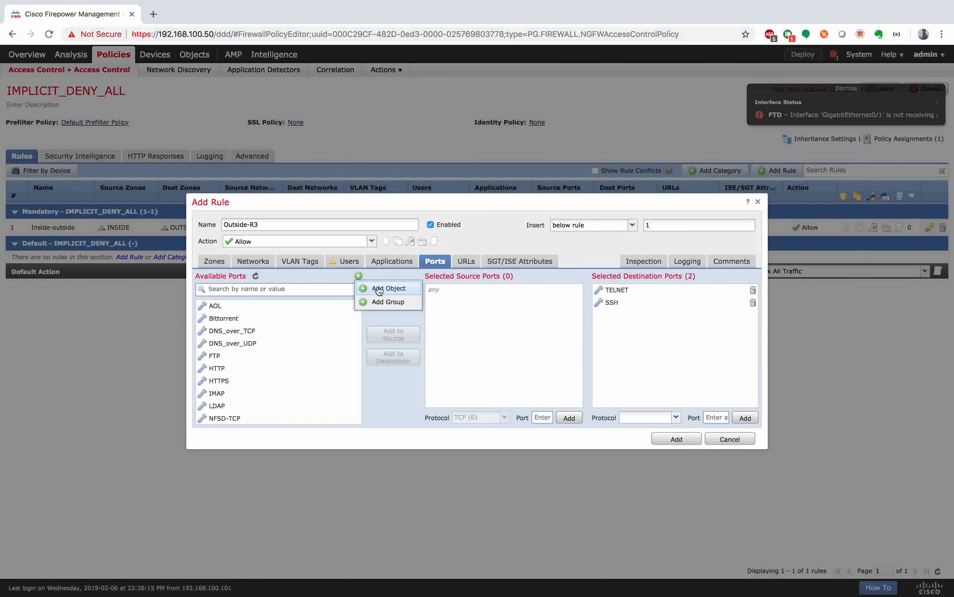
Step: Try creating an ICMP Echo Request port object named PING, then abandon it after the duplicate-name error
left_click(377, 288)
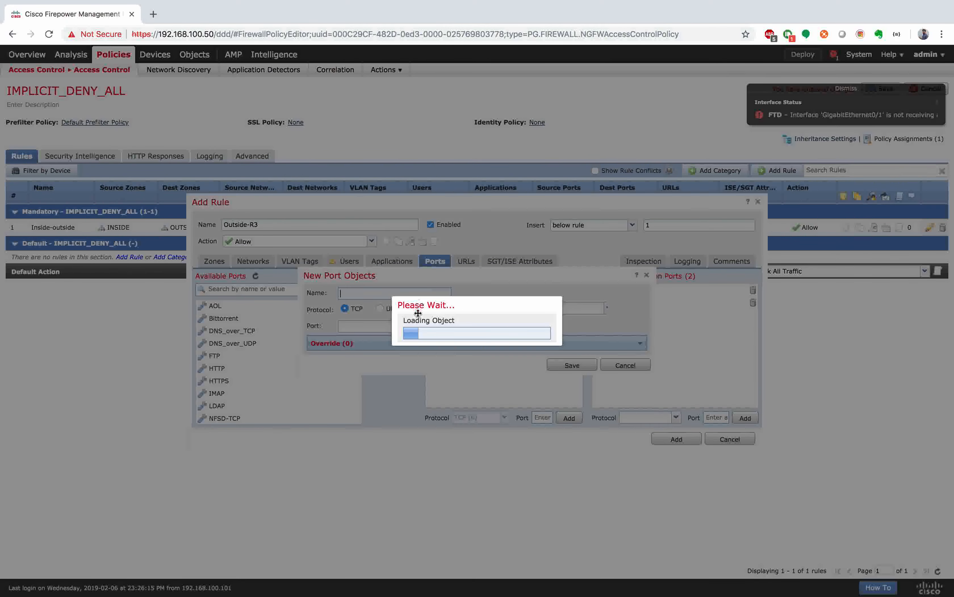
left_click(432, 292)
type("PING")
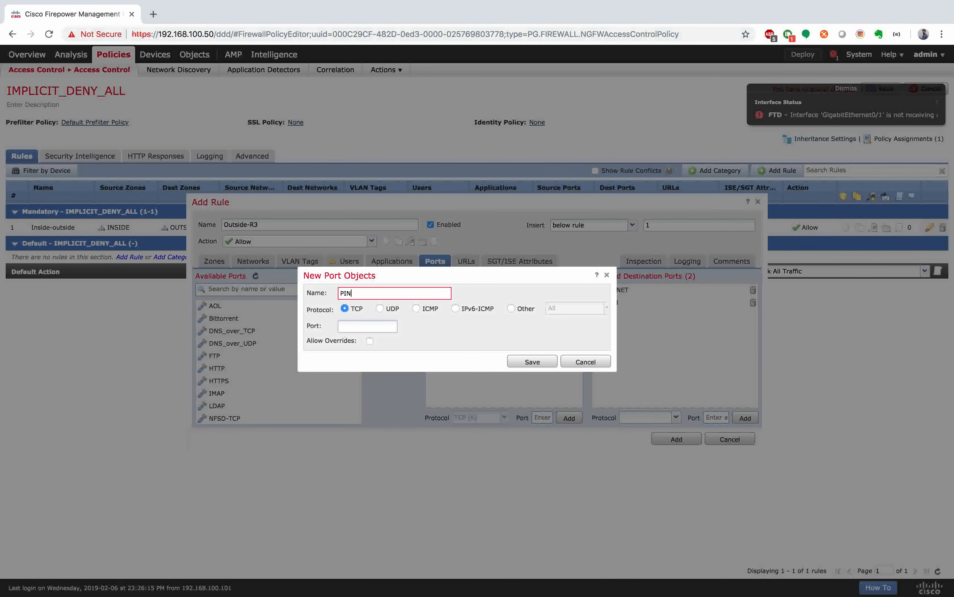
left_click(417, 308)
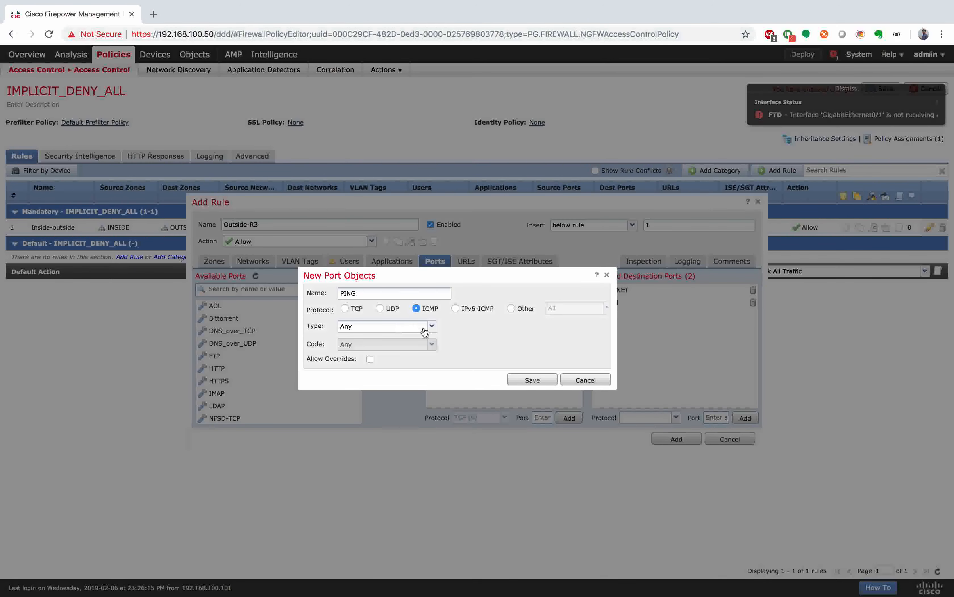
left_click(434, 327)
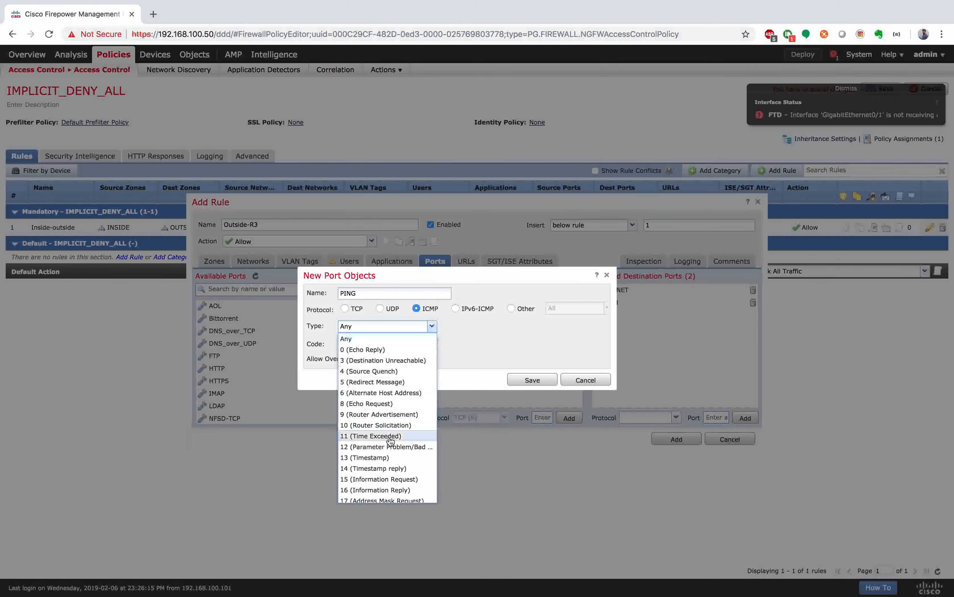
left_click(414, 406)
left_click(532, 383)
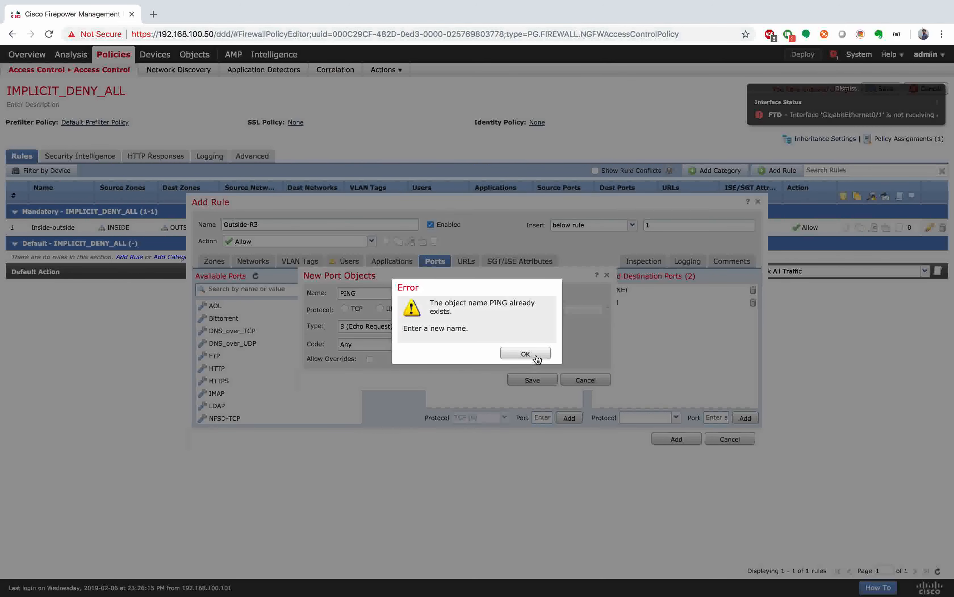
left_click(526, 354)
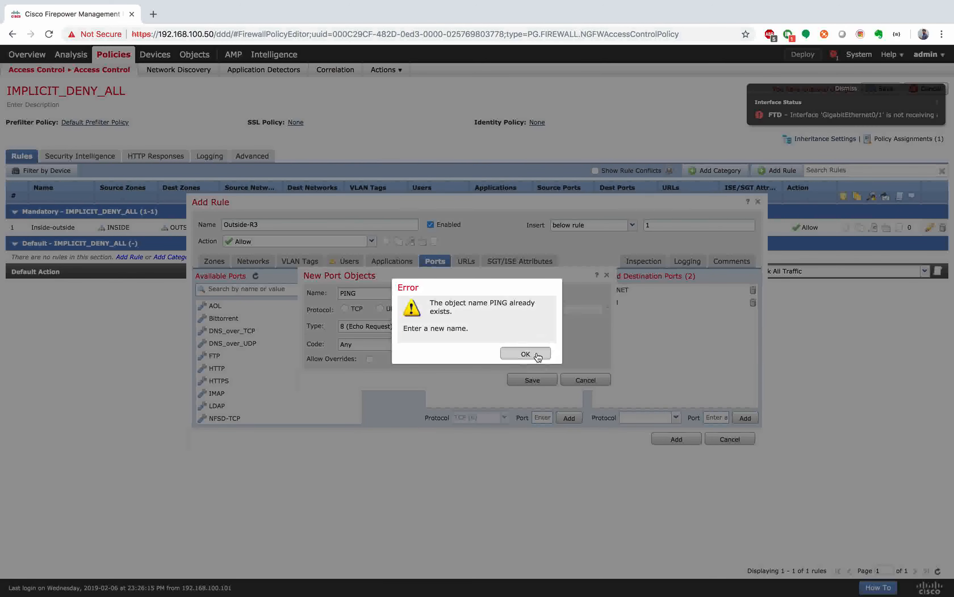
left_click(607, 277)
Step: Add the existing ping object to the destination ports and add the Outside-R3 rule
left_click(245, 289)
type("pi")
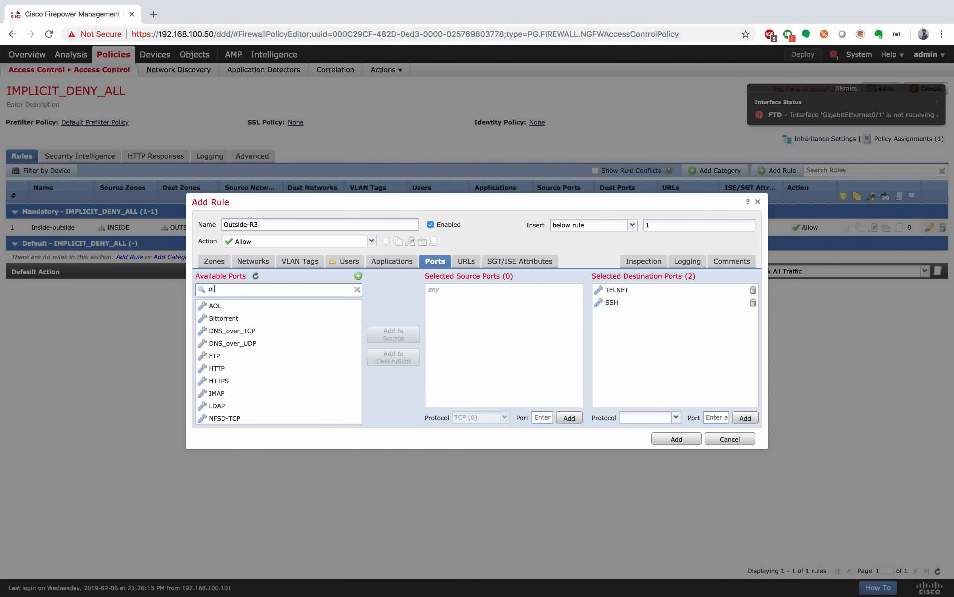
type("ng")
left_click(237, 306)
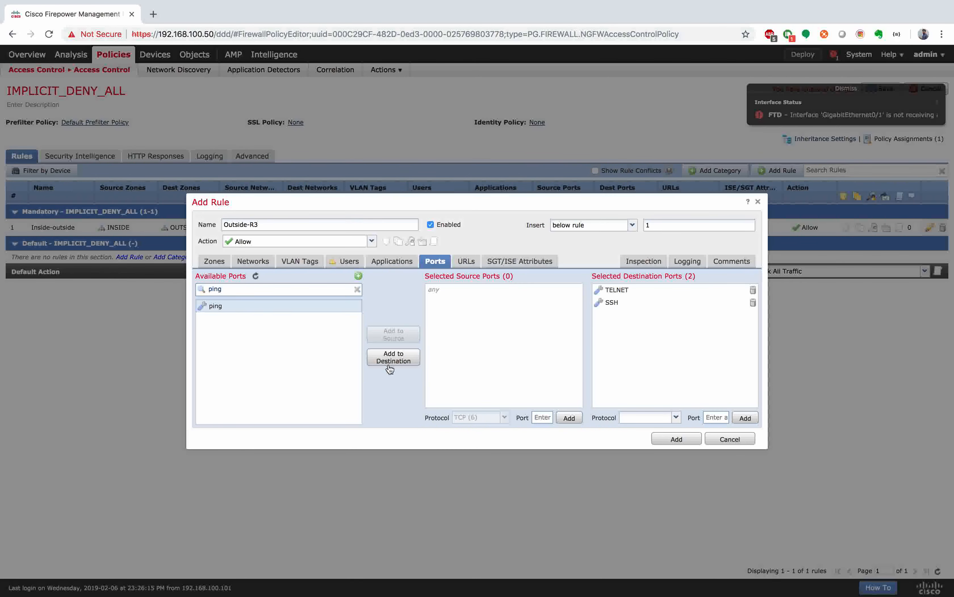
left_click(390, 367)
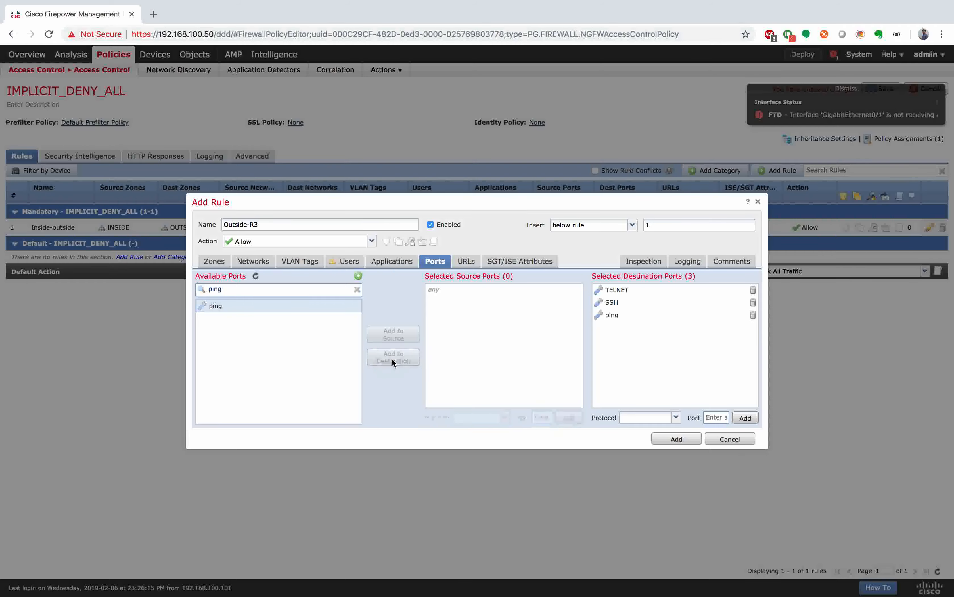
left_click(682, 438)
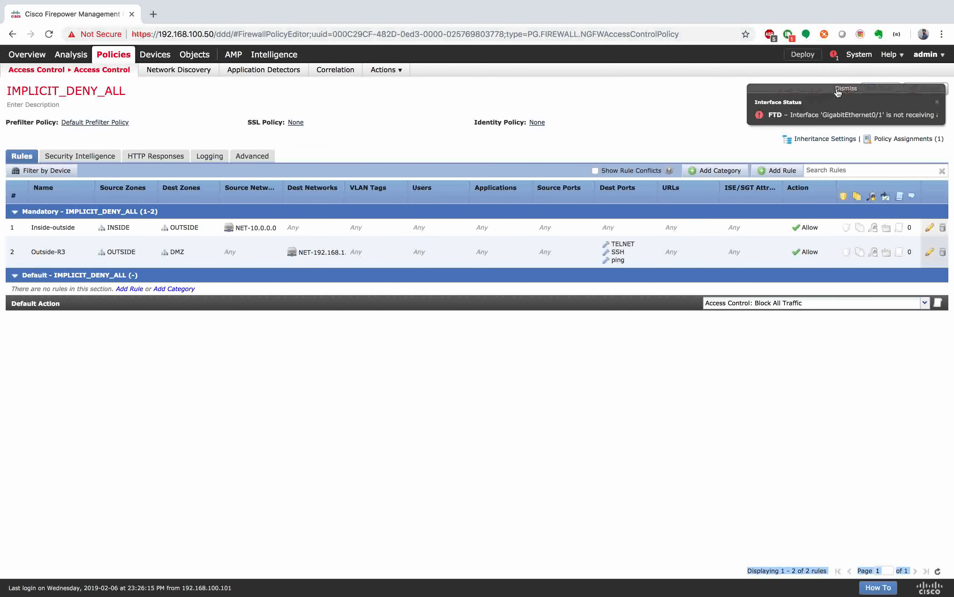
Step: Dismiss the interface status alert and save the IMPLICIT_DENY_ALL policy changes
left_click(846, 89)
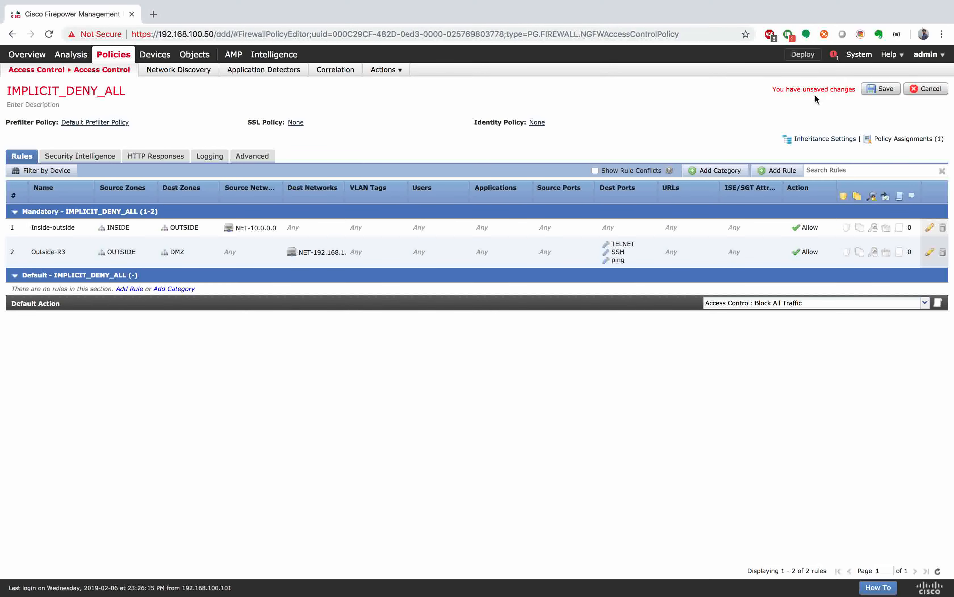
left_click(882, 88)
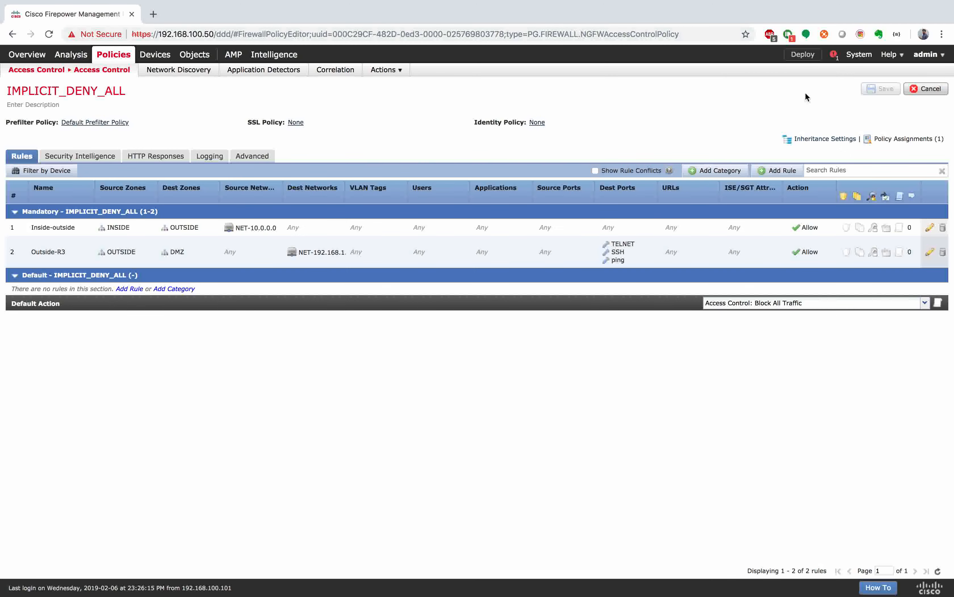
Step: Deploy the saved policy changes to the selected FTD device
left_click(801, 57)
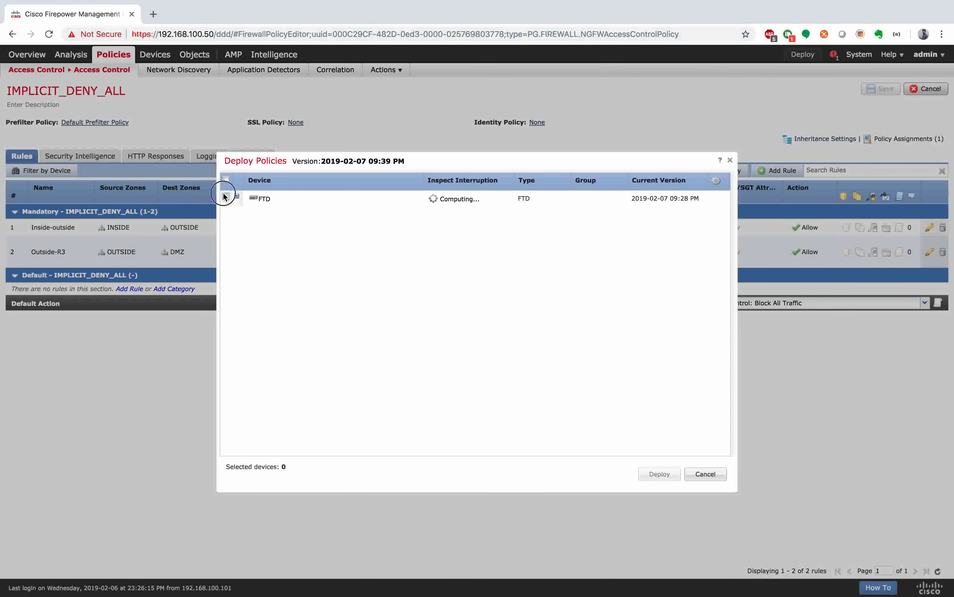
left_click(226, 196)
left_click(657, 474)
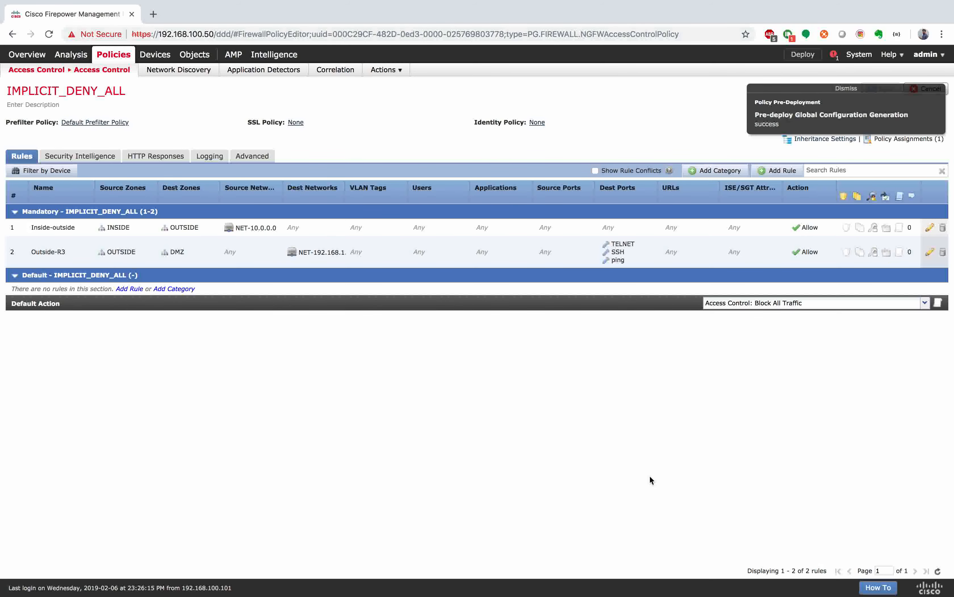
Step: Open the Deployments status to watch the FTD deployment progress
left_click(835, 55)
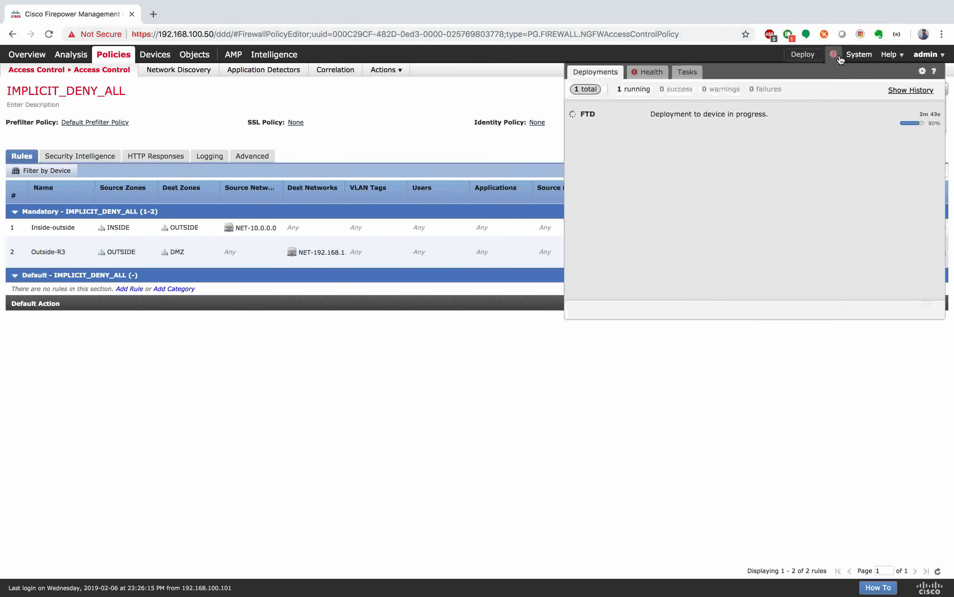
Step: Recheck deployment progress, close the status panel, and go to the Intrusion policies page
left_click(834, 55)
left_click(457, 124)
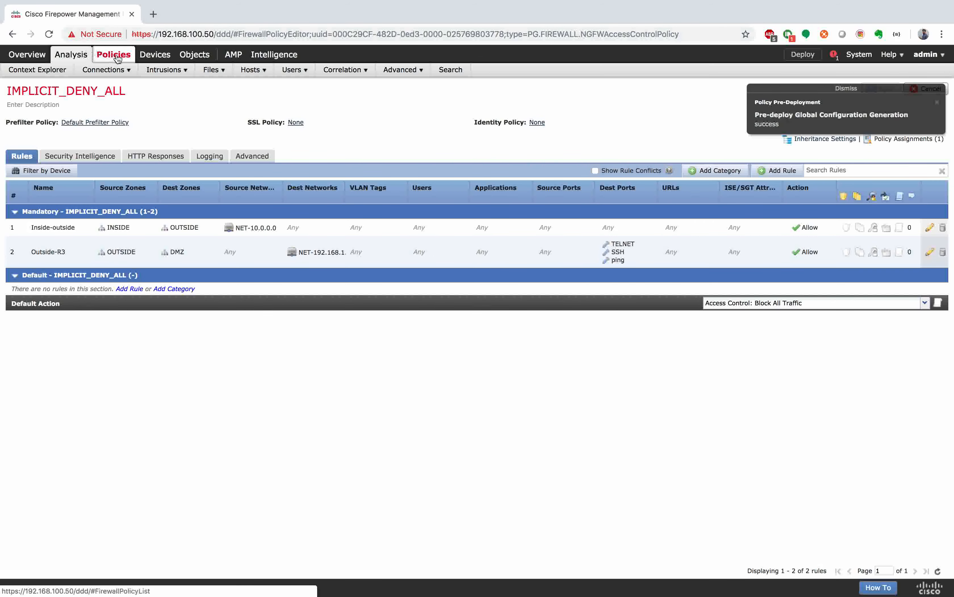
mouse_move(119, 73)
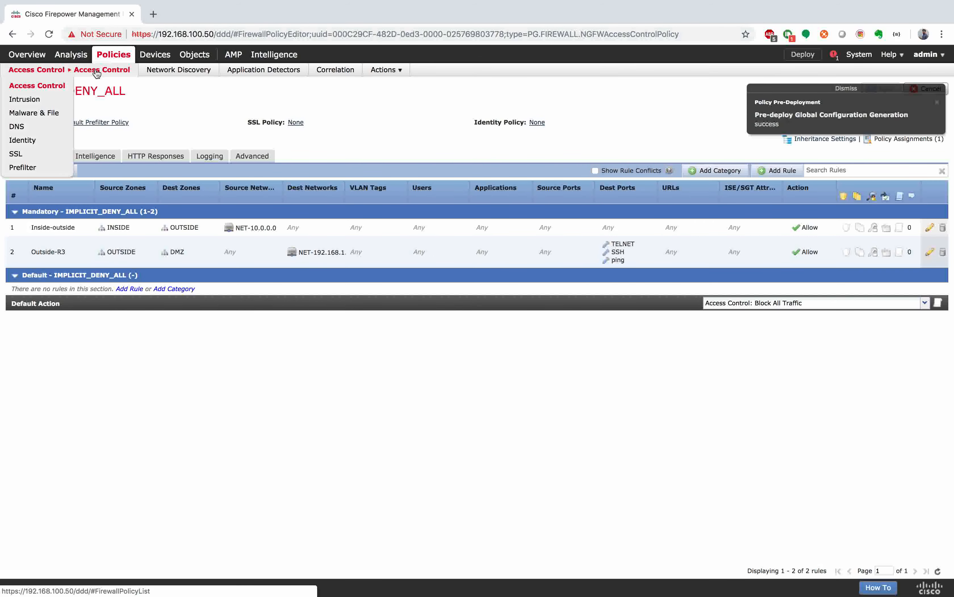
left_click(41, 103)
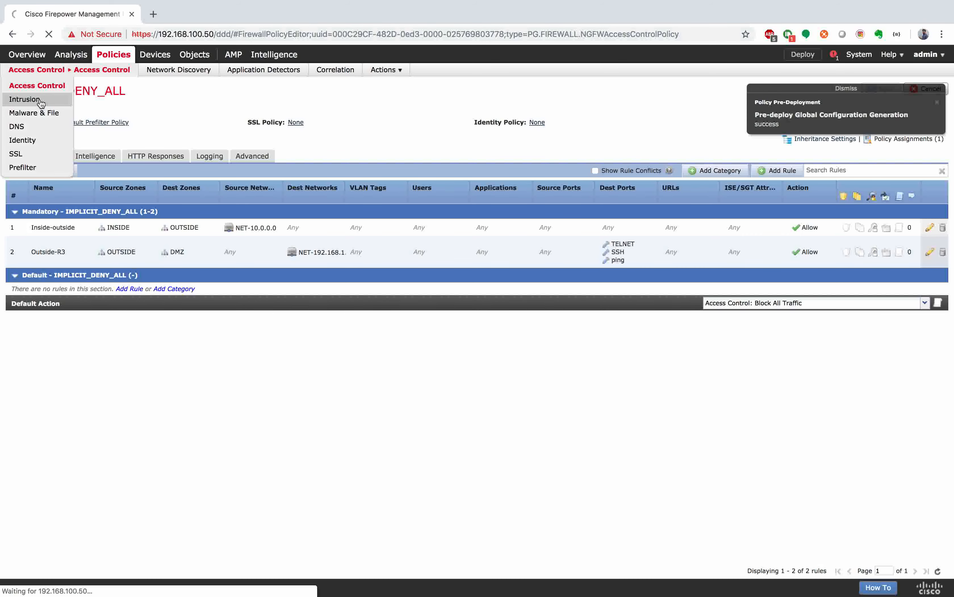
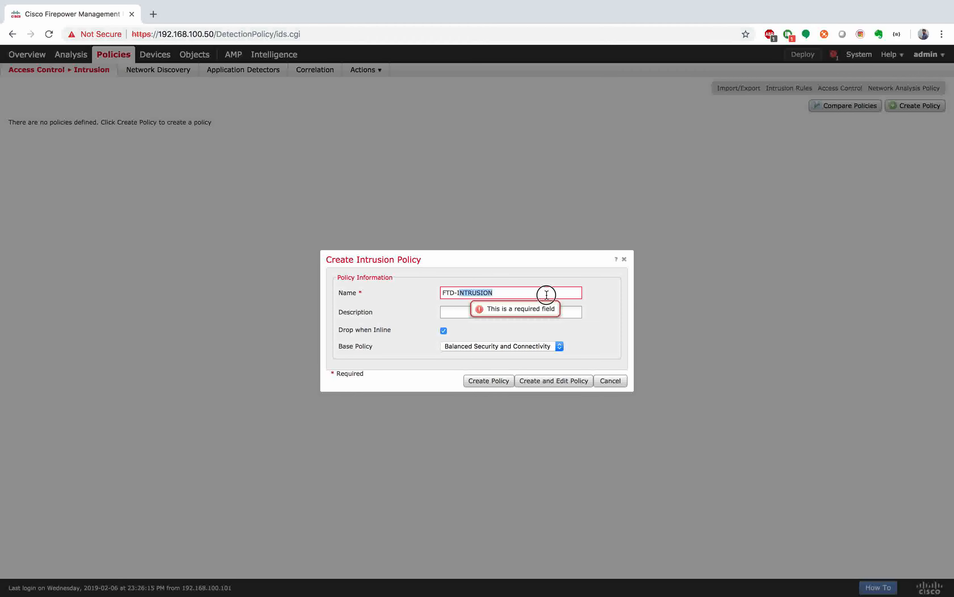
Step: Name the intrusion policy FTD-IPS, keep Balanced Security and Connectivity as base, and create it for editing
type("PS")
left_click(411, 290)
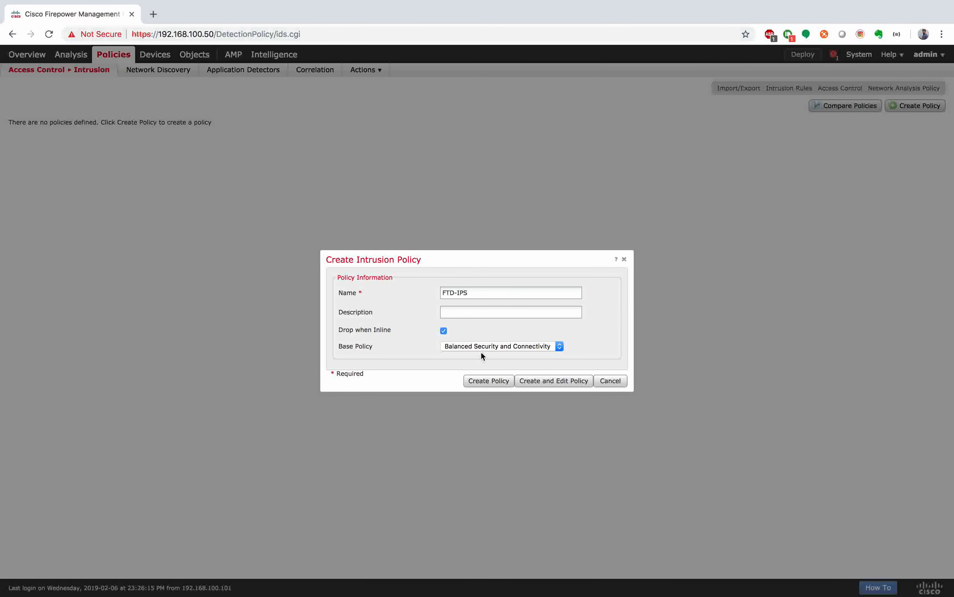
left_click(554, 348)
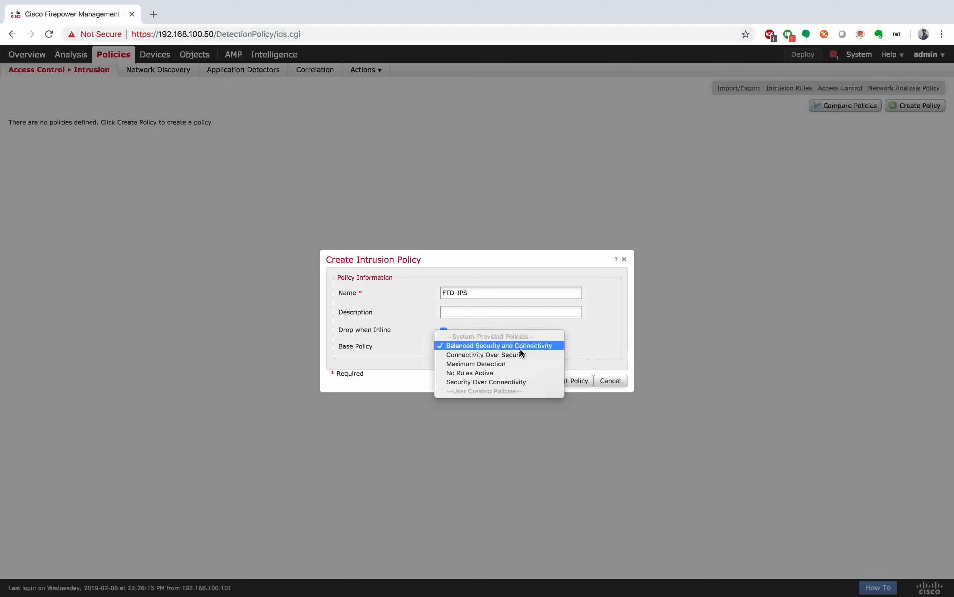
left_click(547, 345)
left_click(544, 383)
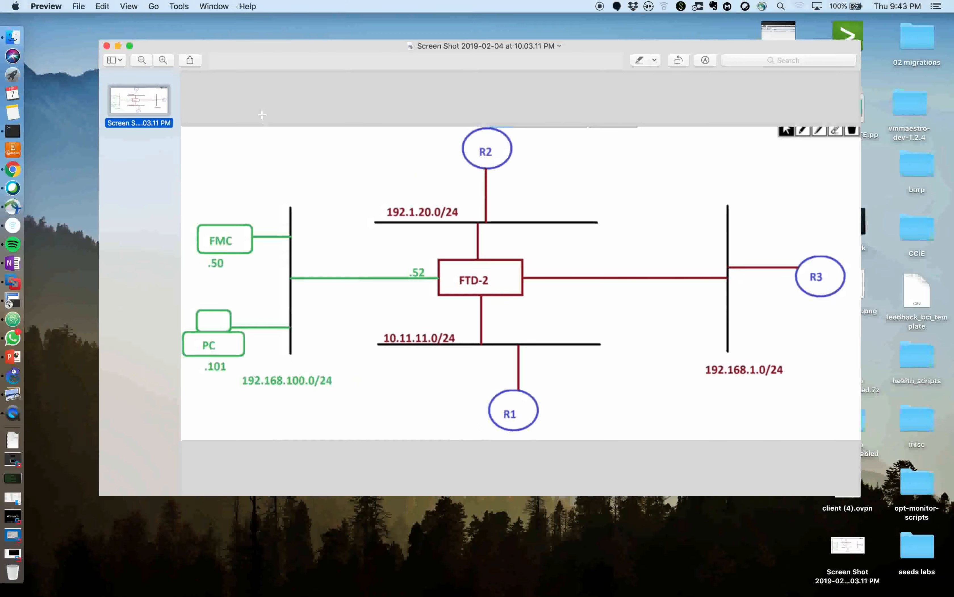
Step: Switch to the GNS3 and SecureCRT space to check R1, then return to FMC in Chrome
left_click(120, 47)
key("ctrl+Up")
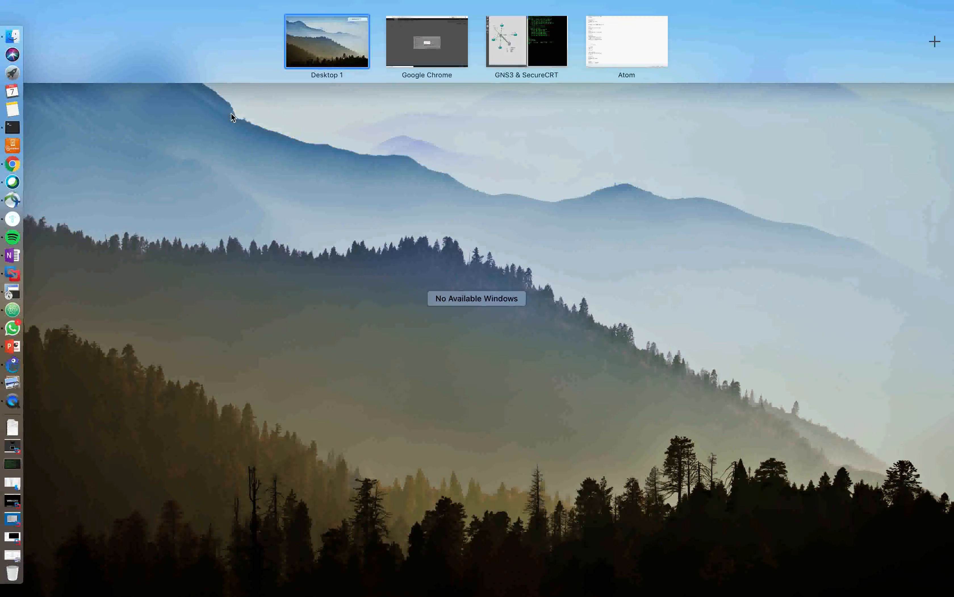
left_click(458, 44)
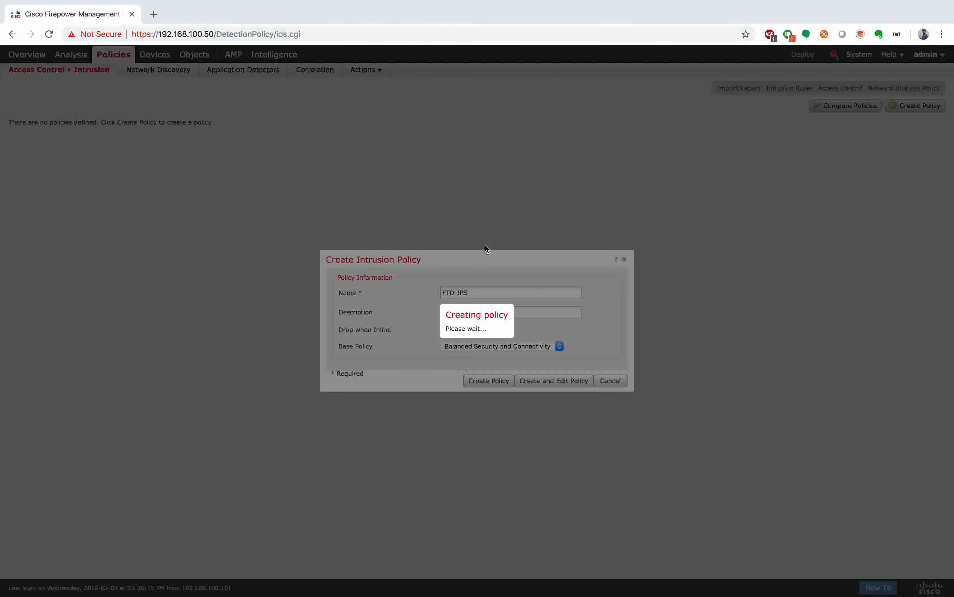
key("ctrl+Up")
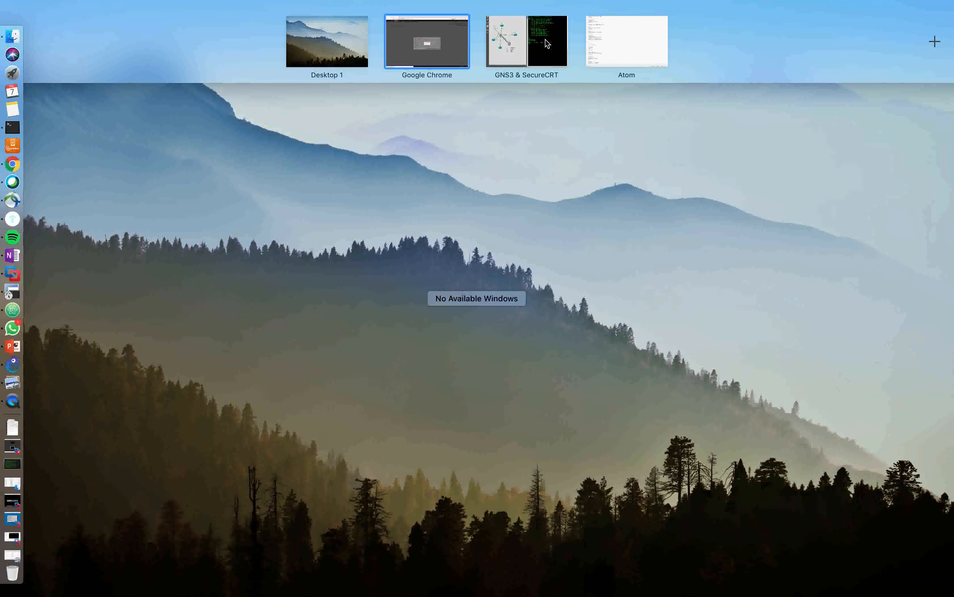
left_click(547, 43)
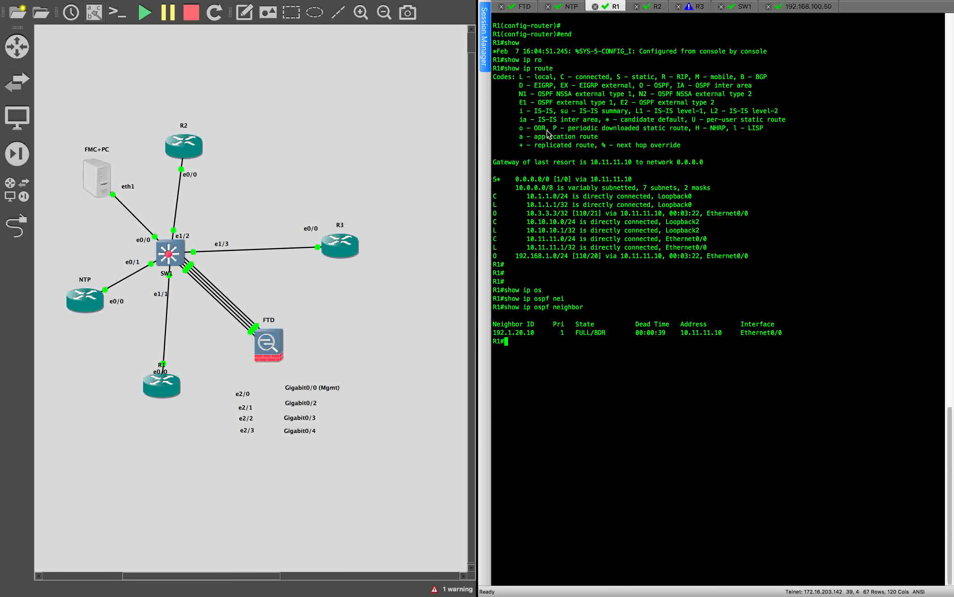
key("ctrl+Up")
left_click(426, 40)
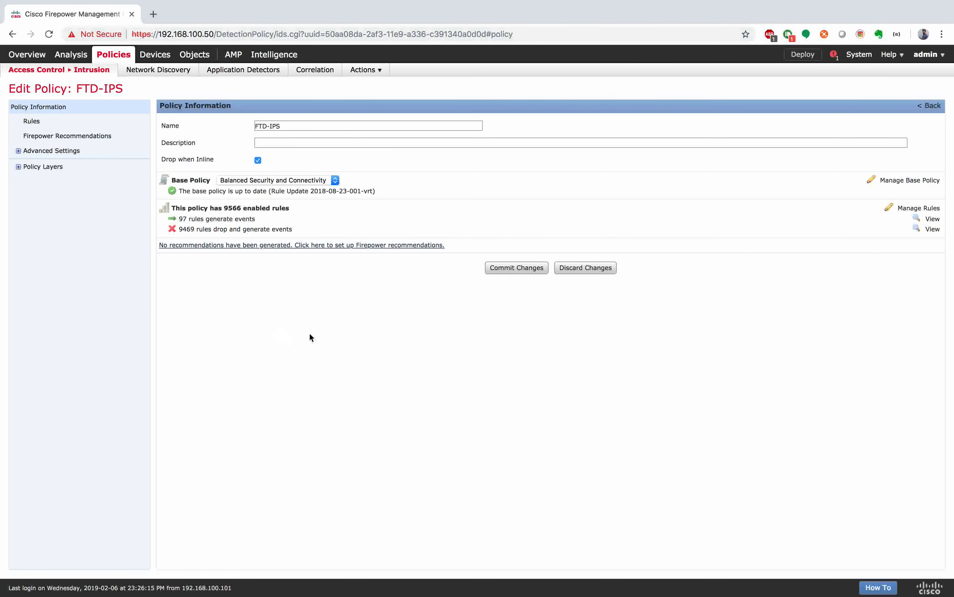
Step: In FTD-IPS, set rule 37062 (APP-DETECT 12P DNS request attempt) to Drop and Generate Events
left_click(891, 210)
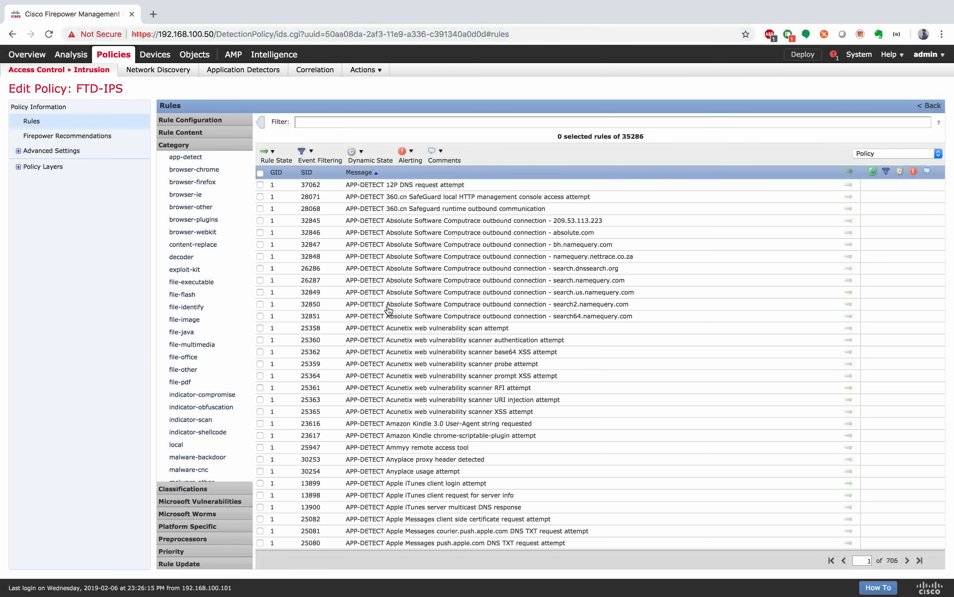
left_click(261, 185)
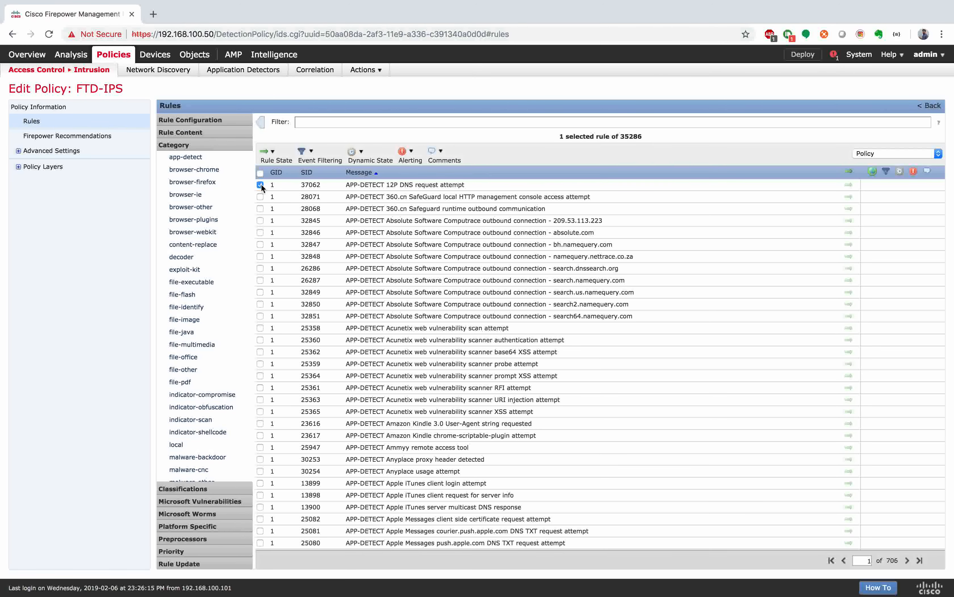
left_click(276, 156)
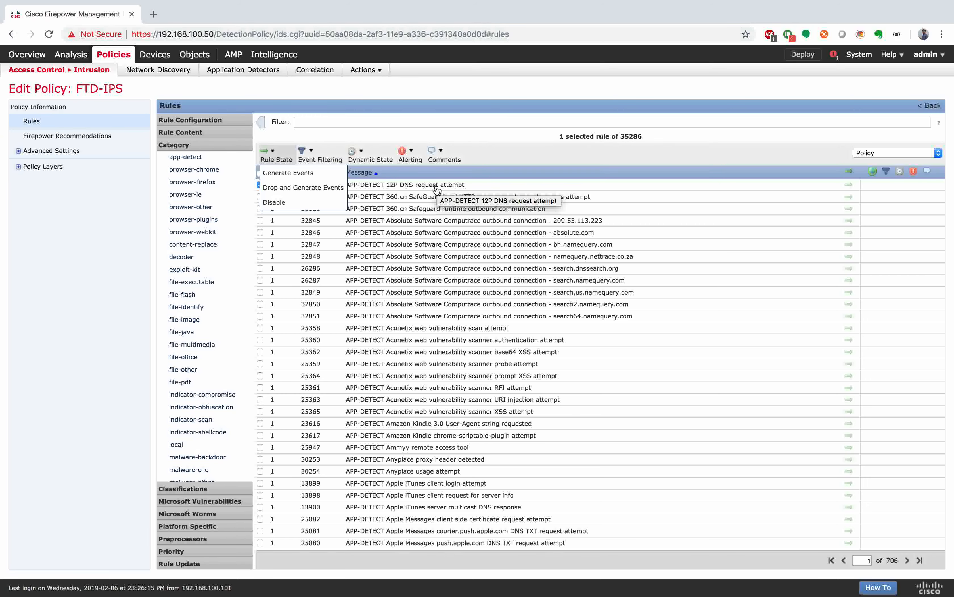
left_click(313, 188)
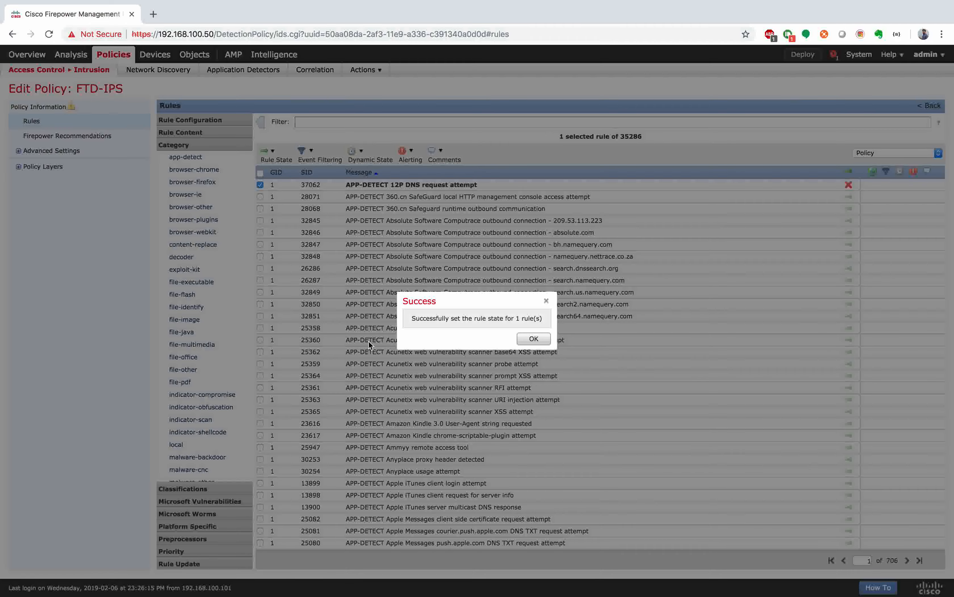
left_click(534, 339)
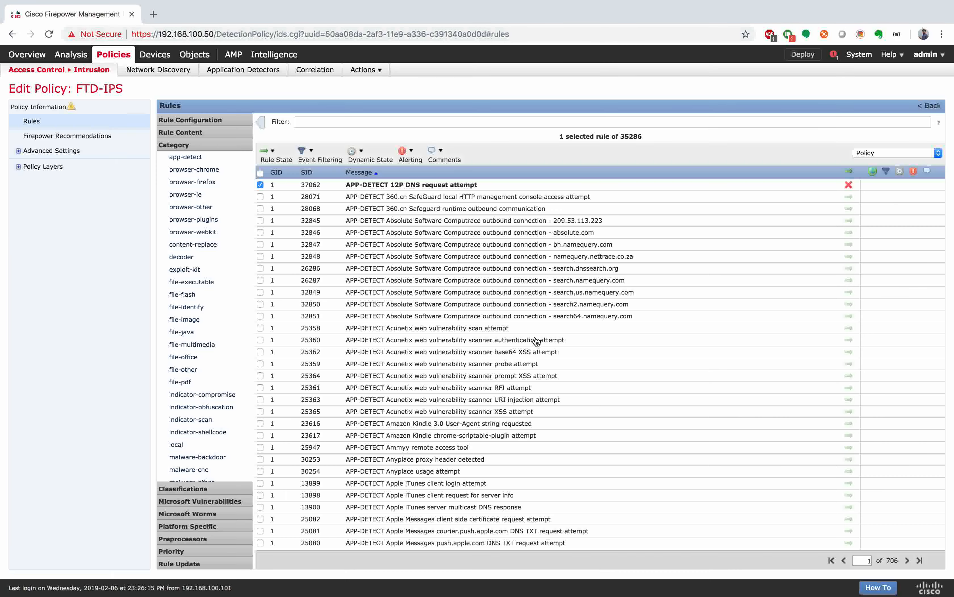
left_click(934, 106)
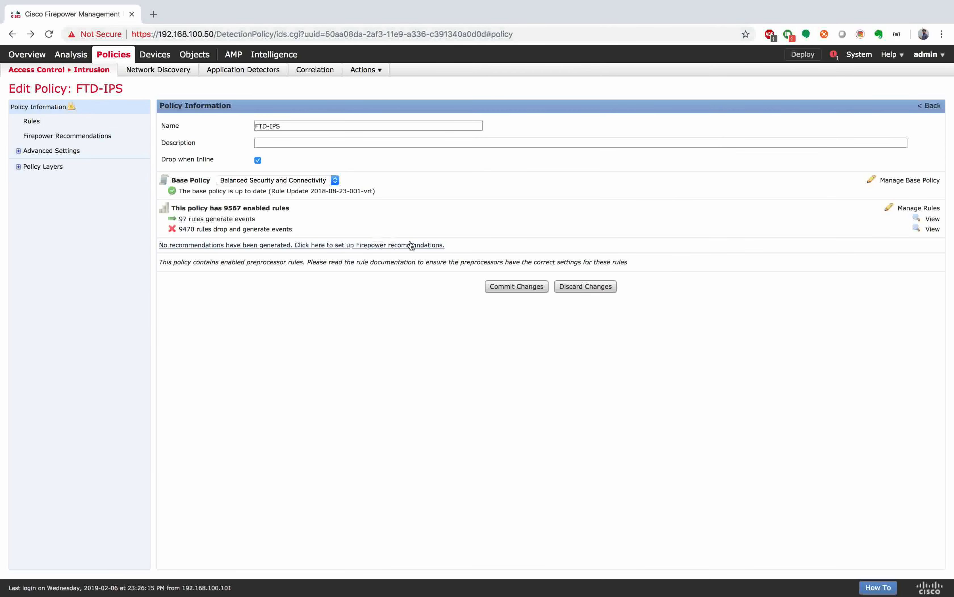
Step: Commit the FTD-IPS policy changes without a description
left_click(500, 286)
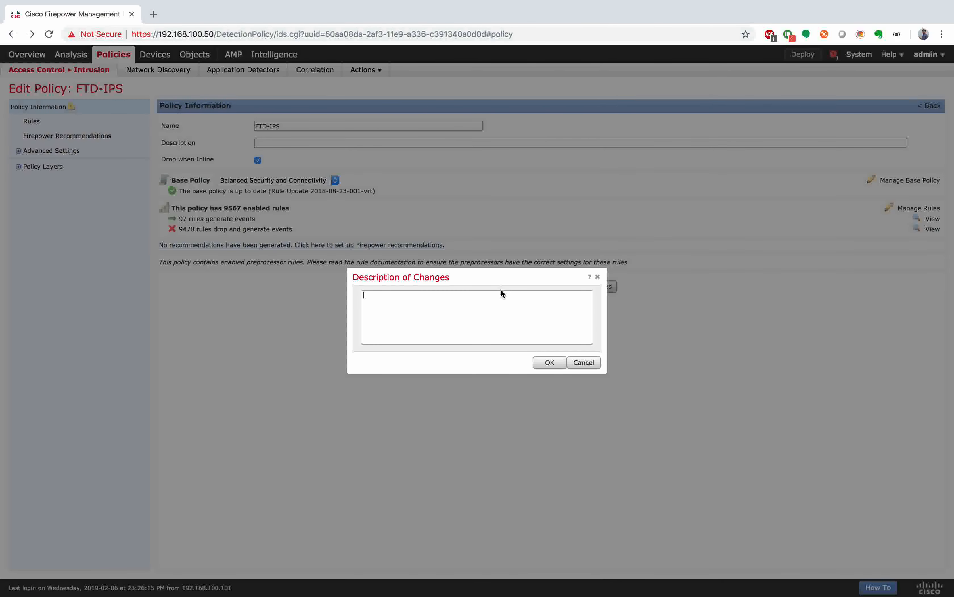
left_click(549, 362)
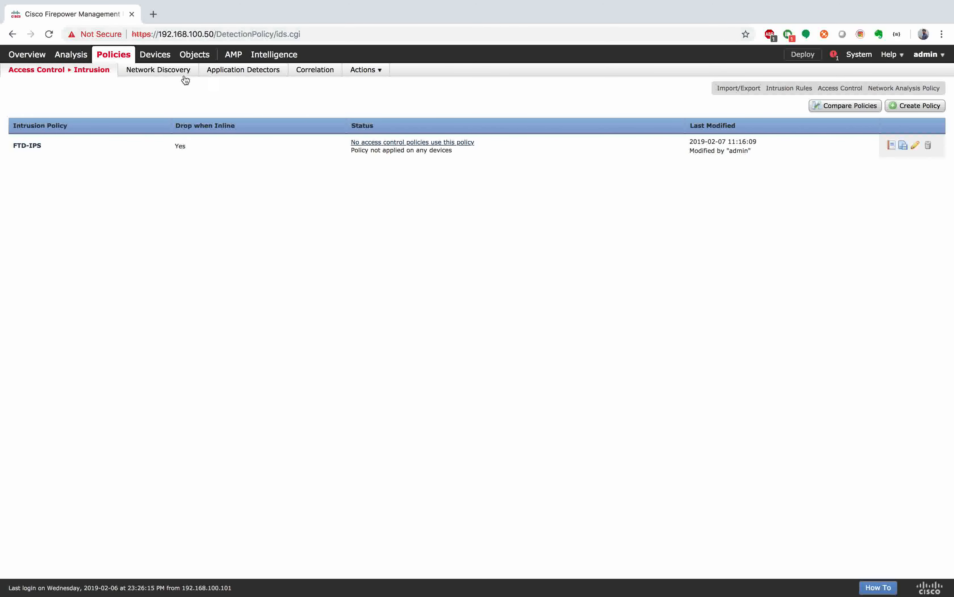
Step: Open the access control policy list, confirm the FTD deployment succeeded, and move to the lab terminals
mouse_move(93, 71)
left_click(49, 86)
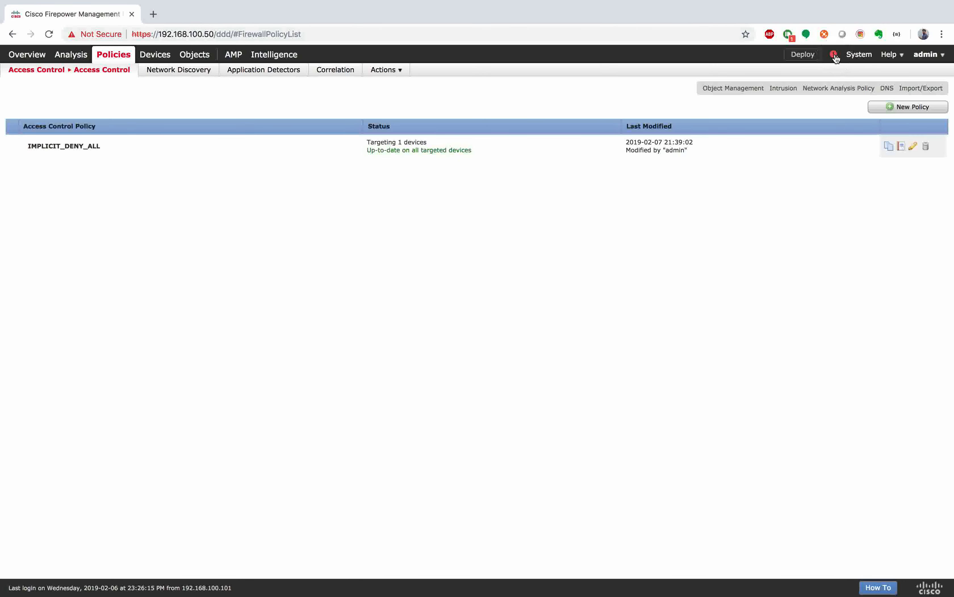
left_click(833, 55)
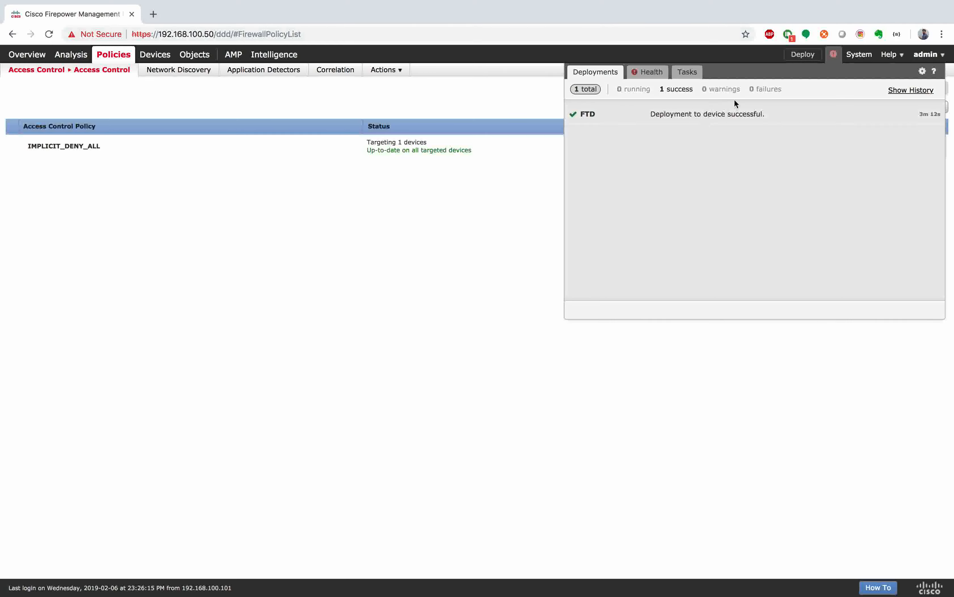
key("ctrl+Right")
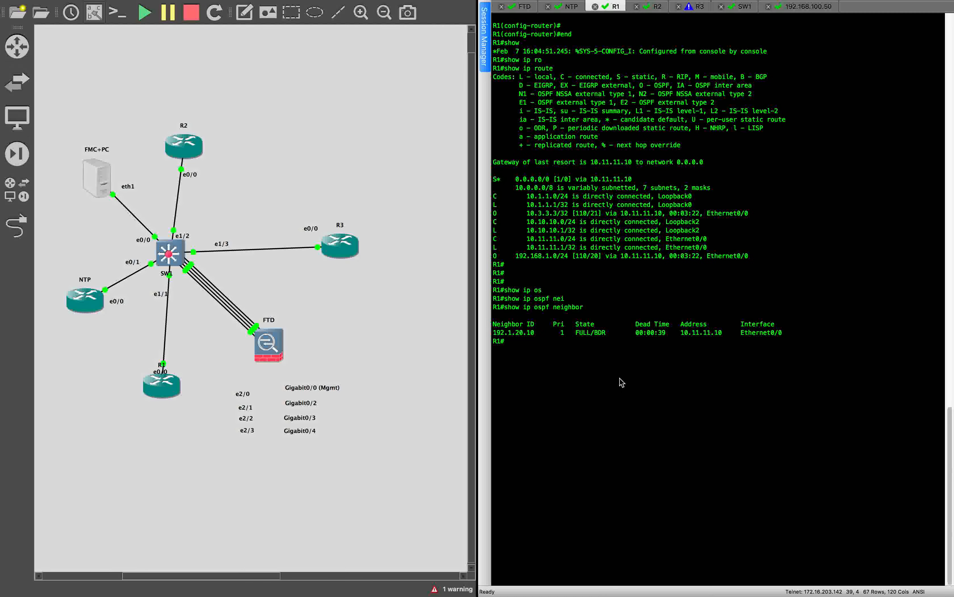
Step: Telnet from R1 to R2 at 192.1.20.2 and log in with the password
type("telnet")
key("ctrl+Left")
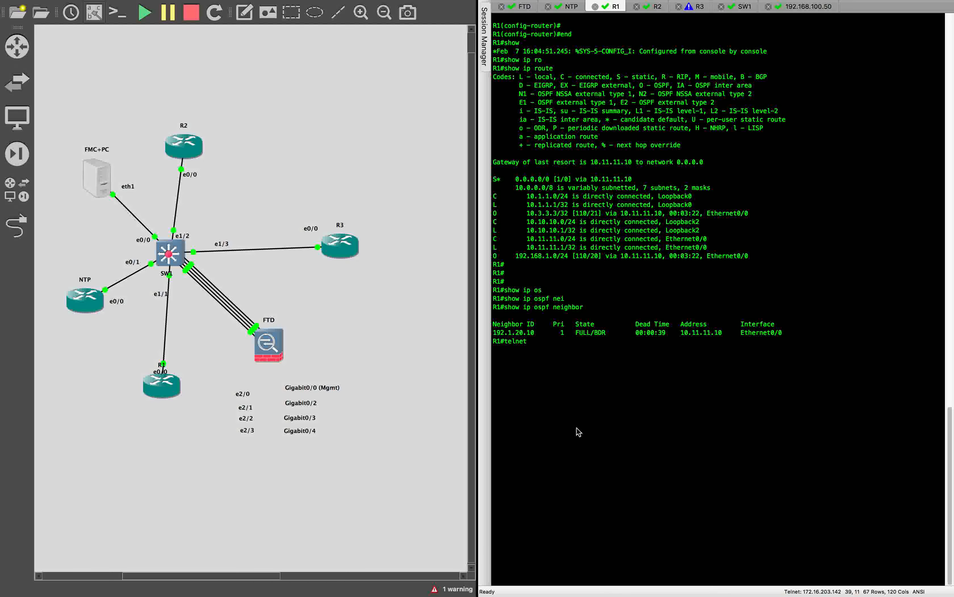
left_click(611, 7)
type("192")
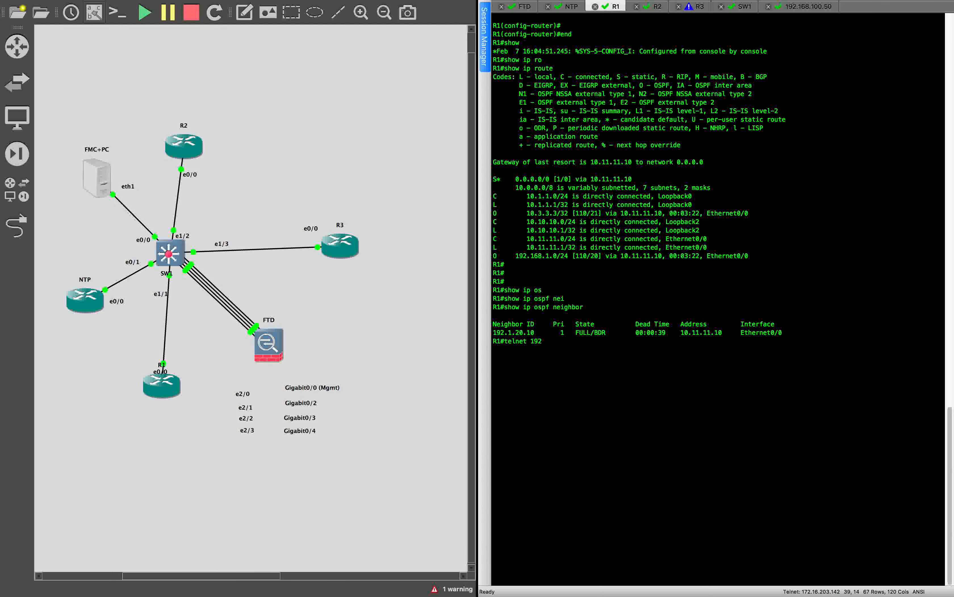
type(".1.20.2")
key("Return")
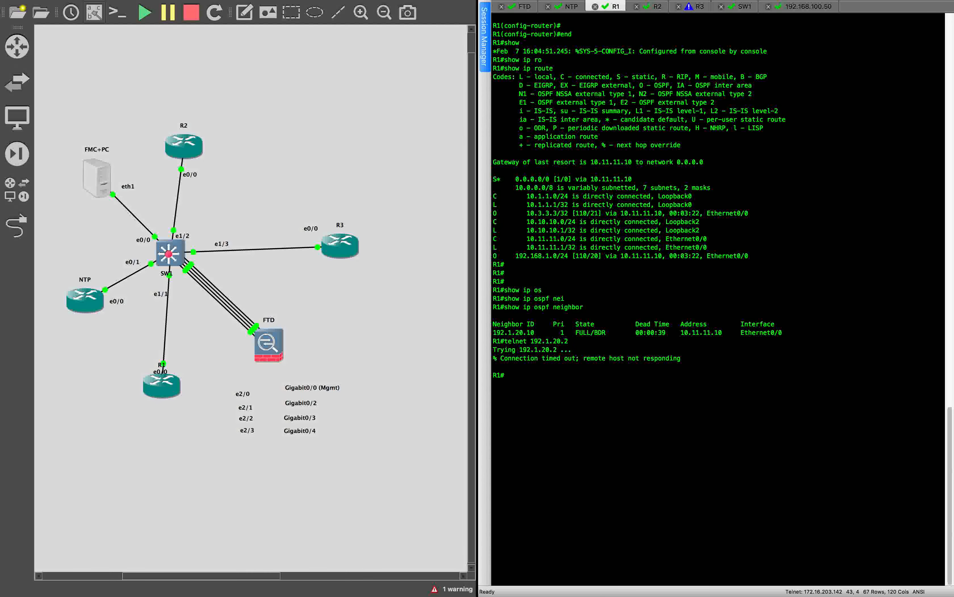
key("Up")
key("Return")
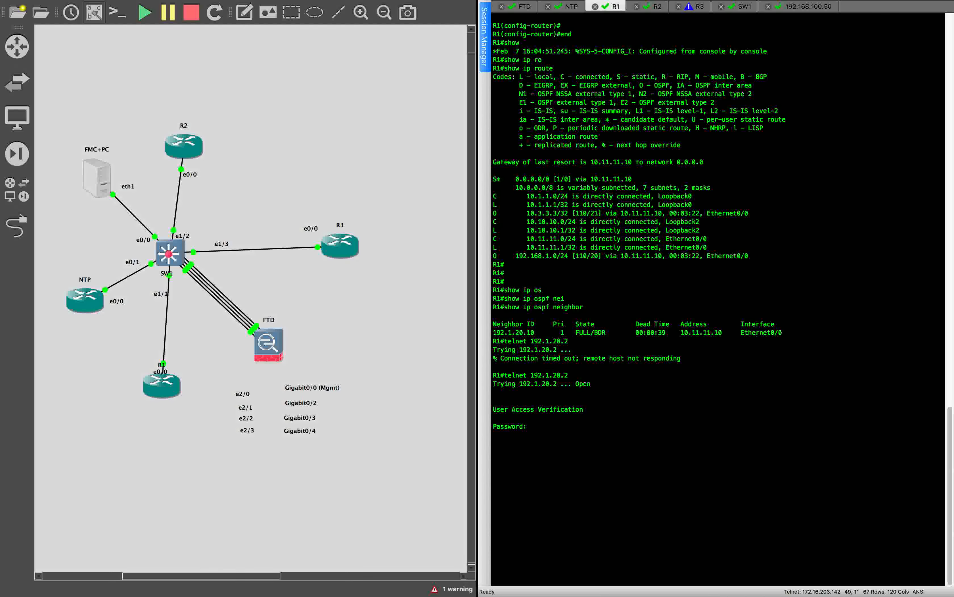
type("cisco")
key("Return")
Step: Run show users on R2, note source 192.1.20.105, exit the session, and open R2's console
type("show users")
key("Return")
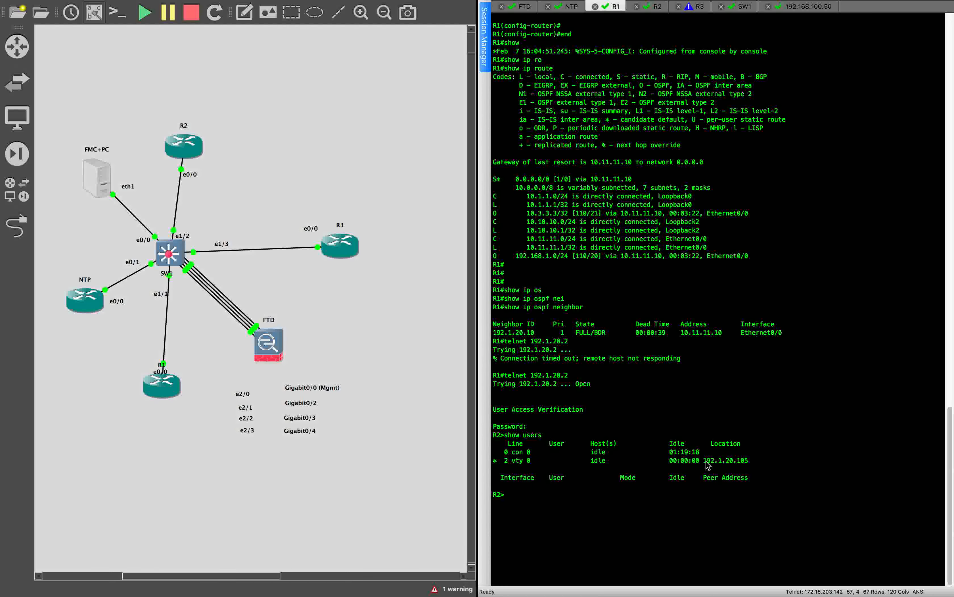
left_click_drag(706, 462, 750, 463)
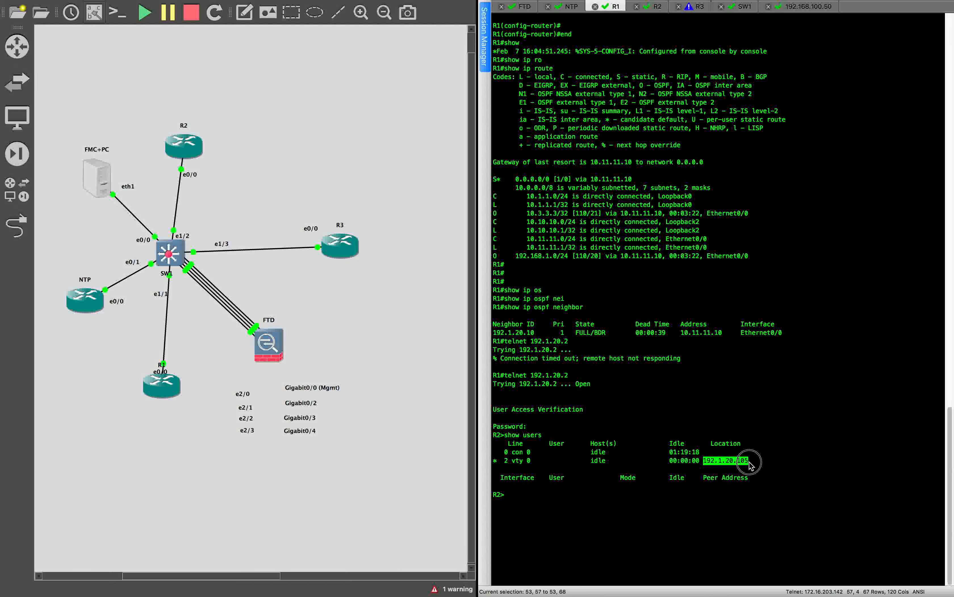
mouse_move(749, 464)
left_mouse_down()
mouse_move(739, 463)
mouse_move(749, 463)
left_mouse_up()
left_click(686, 491)
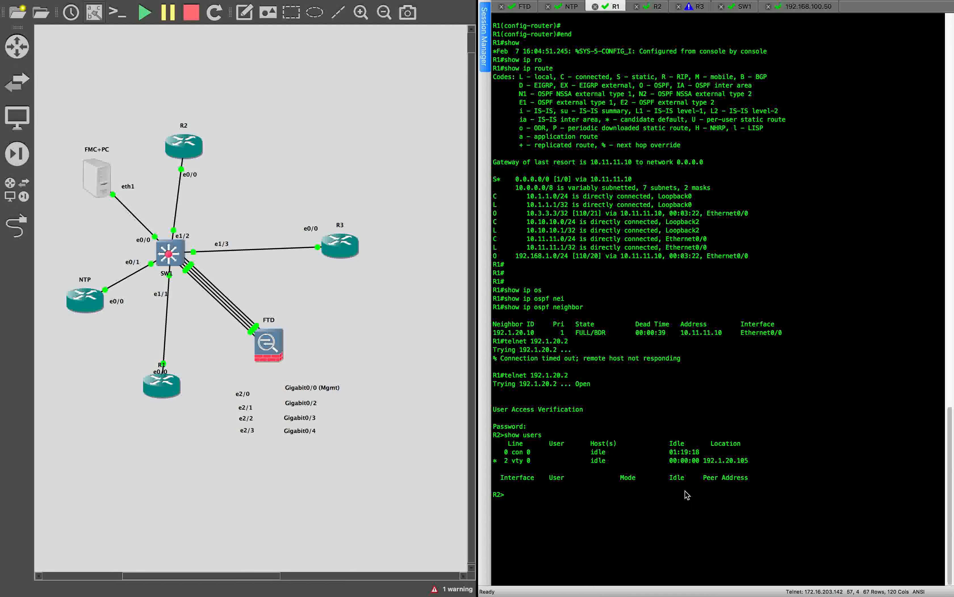
type("exit")
key("Return")
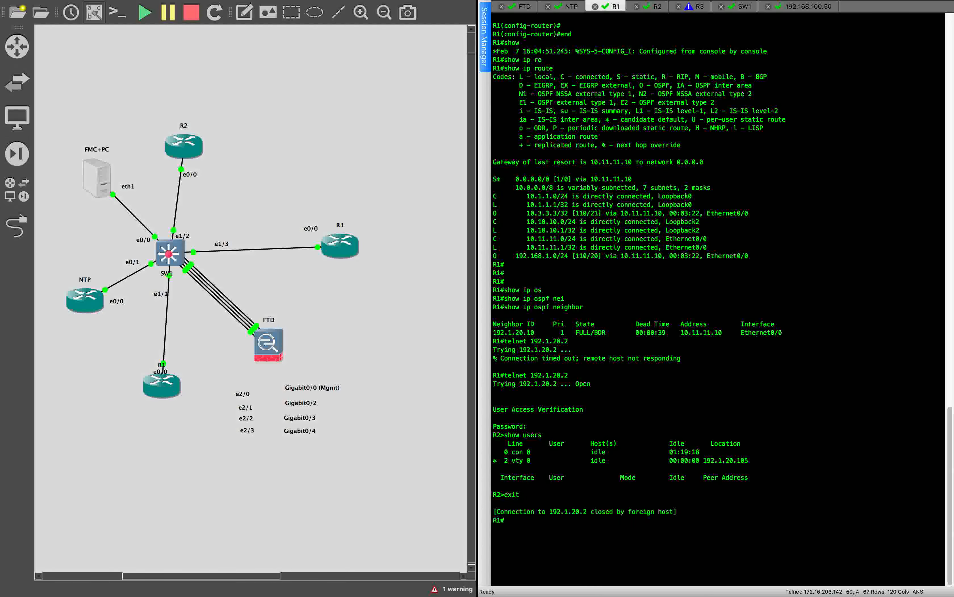
left_click(654, 6)
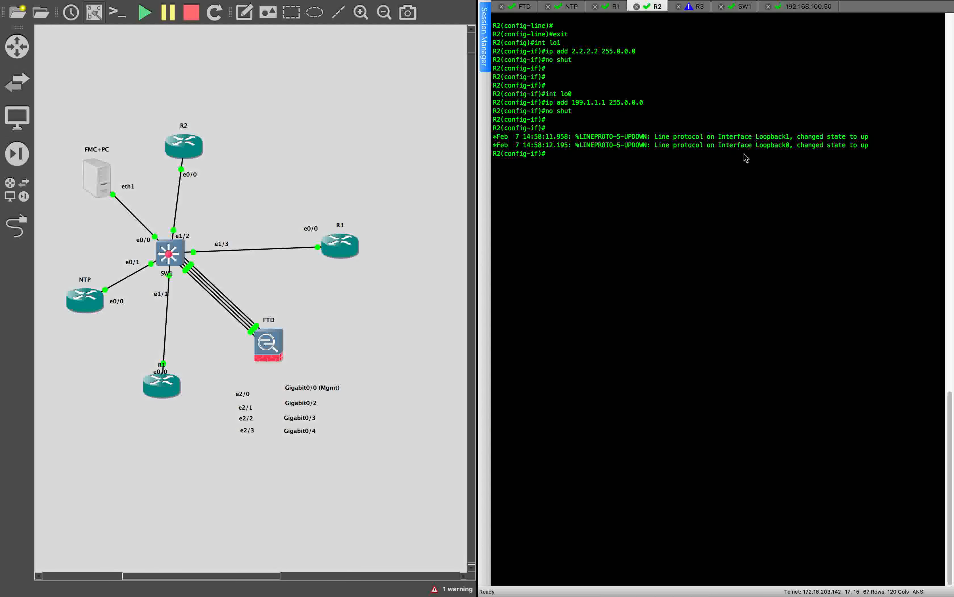
Step: Leave configuration mode on R2 and telnet to 192.1.20.24 three times, each timing out
type("end")
key("Return")
type("tel")
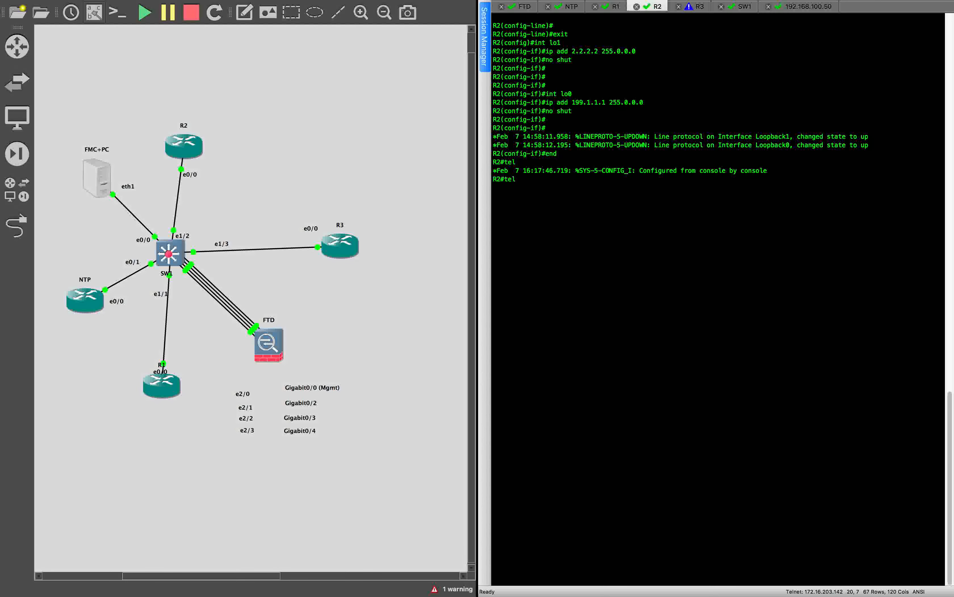
type("net 192.1.20.24")
key("Return")
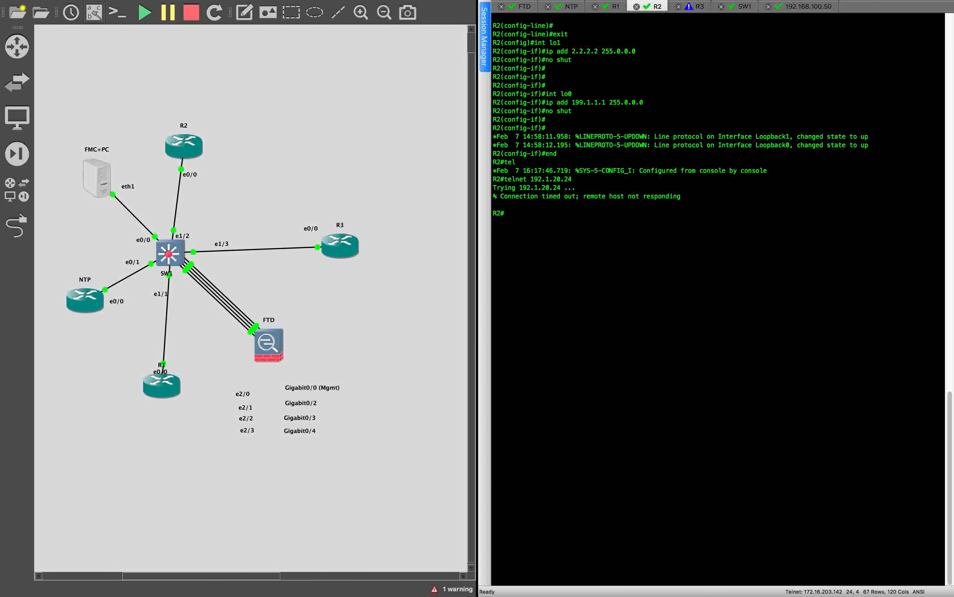
key("Up")
key("Return")
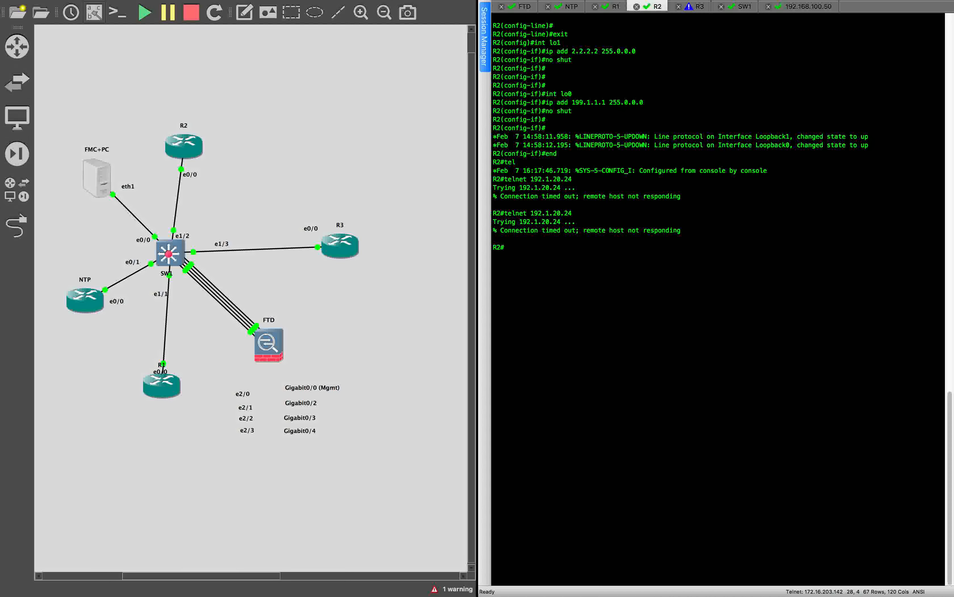
key("Up")
key("Return")
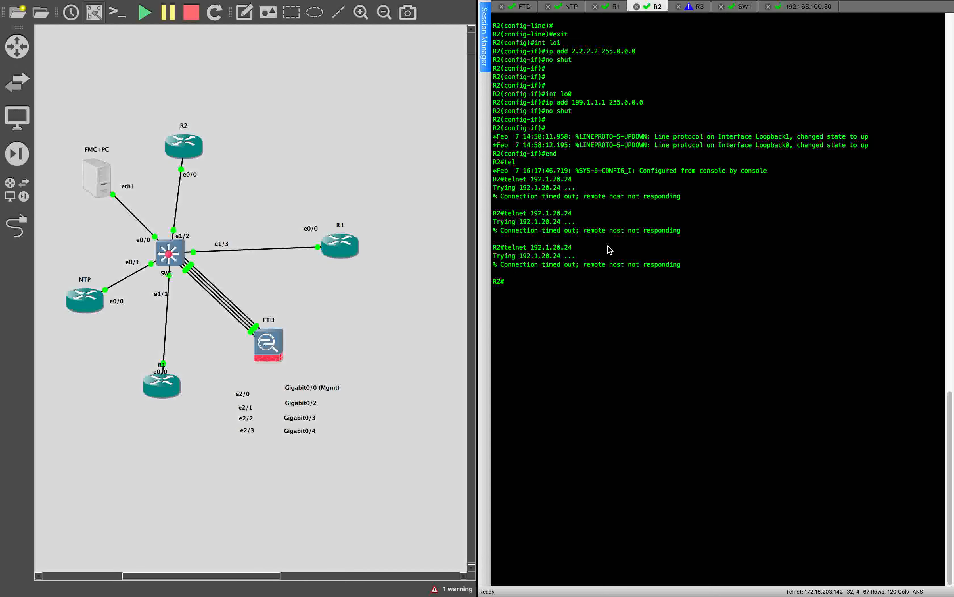
key("ctrl+Left")
Step: In IMPLICIT_DENY_ALL, set the Outside-R3 rule's Inspection intrusion policy to FTD-IPS and save the policy
left_click(503, 222)
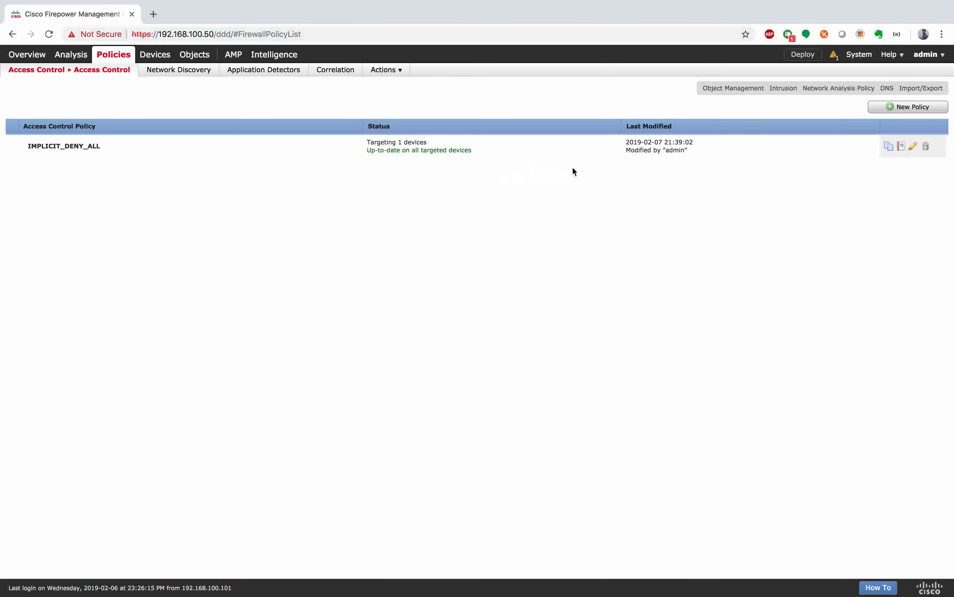
left_click(915, 147)
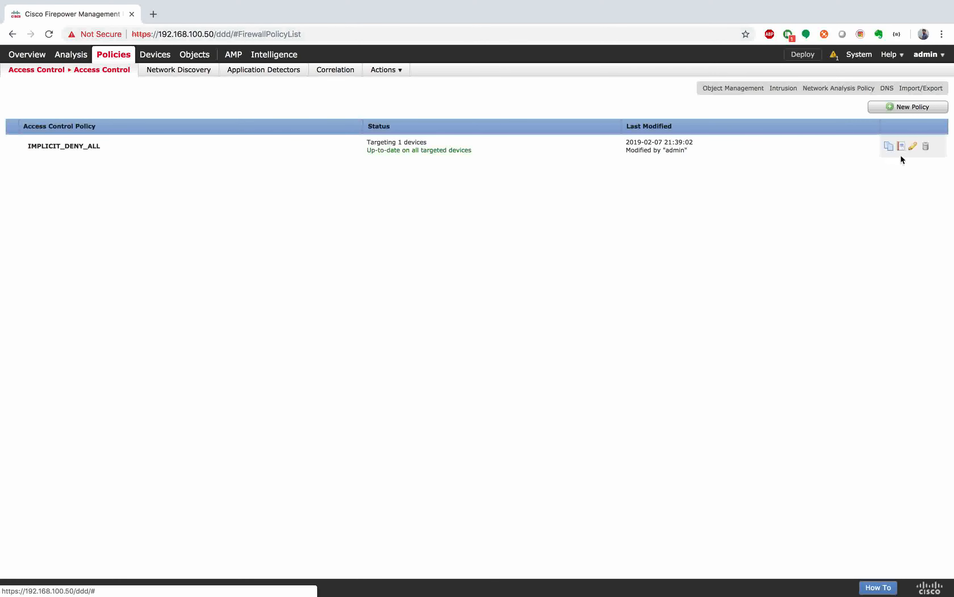
left_click(912, 147)
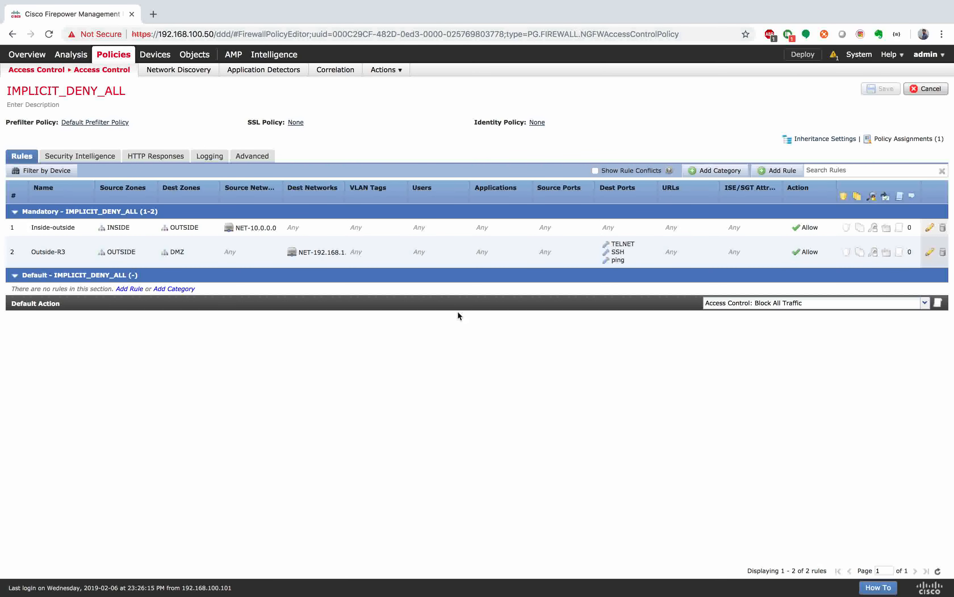
left_click(475, 259)
double_click(476, 261)
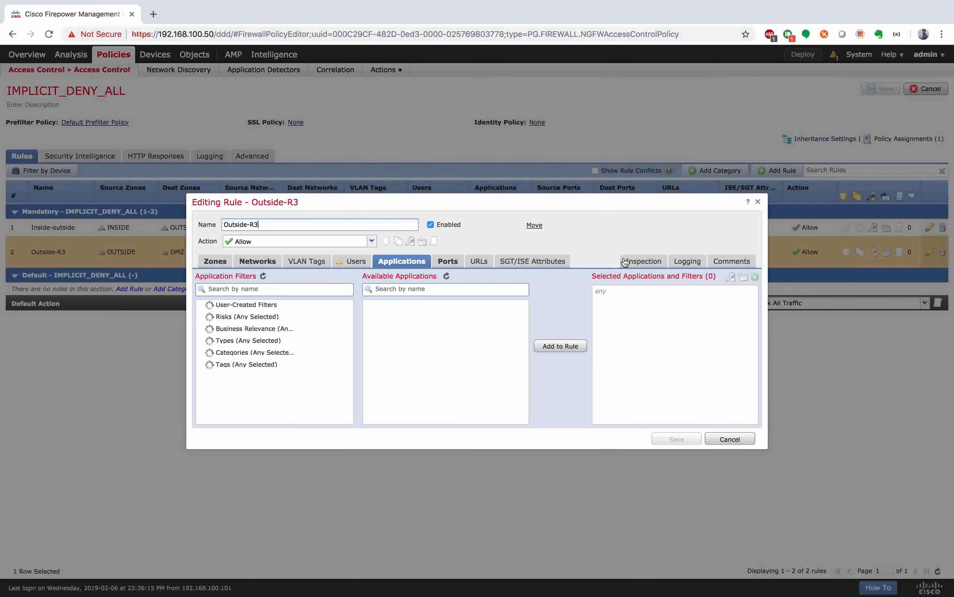
left_click(643, 261)
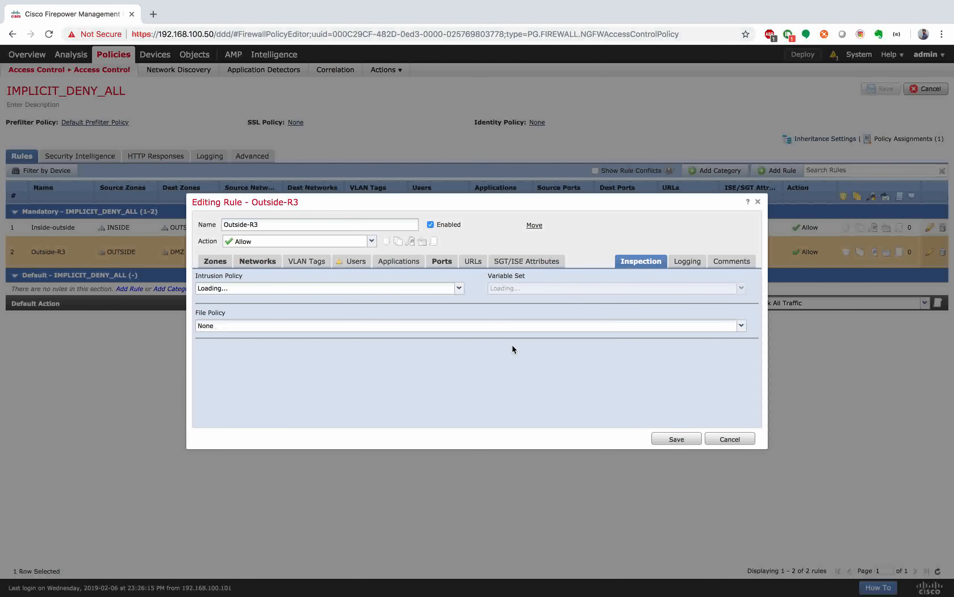
left_click(459, 289)
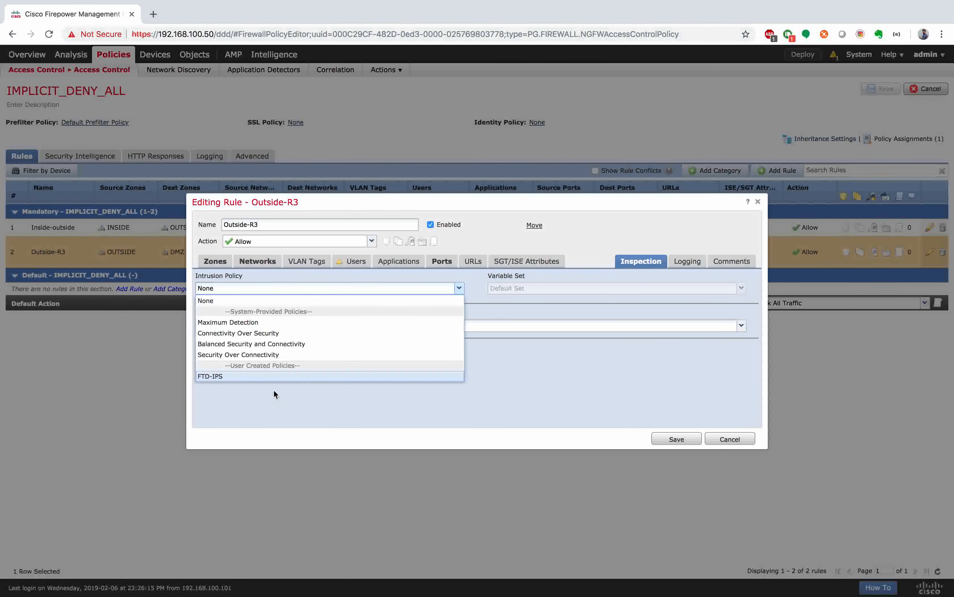
left_click(291, 376)
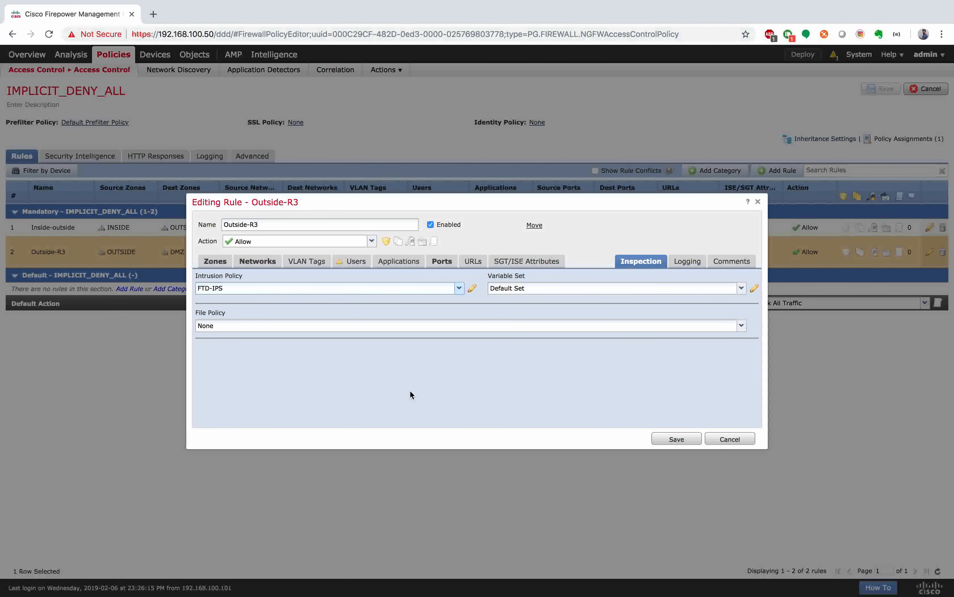
left_click(685, 438)
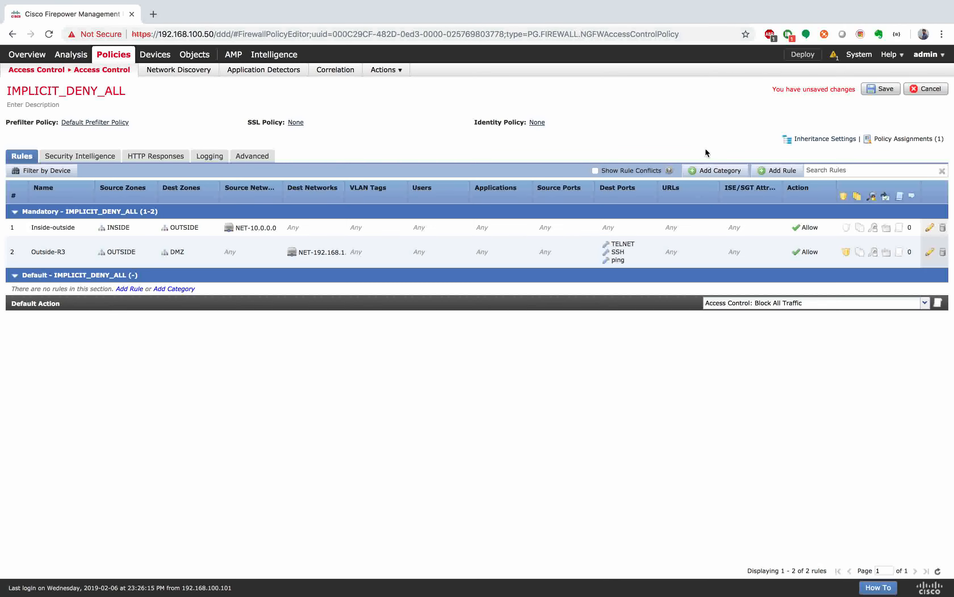
left_click(881, 89)
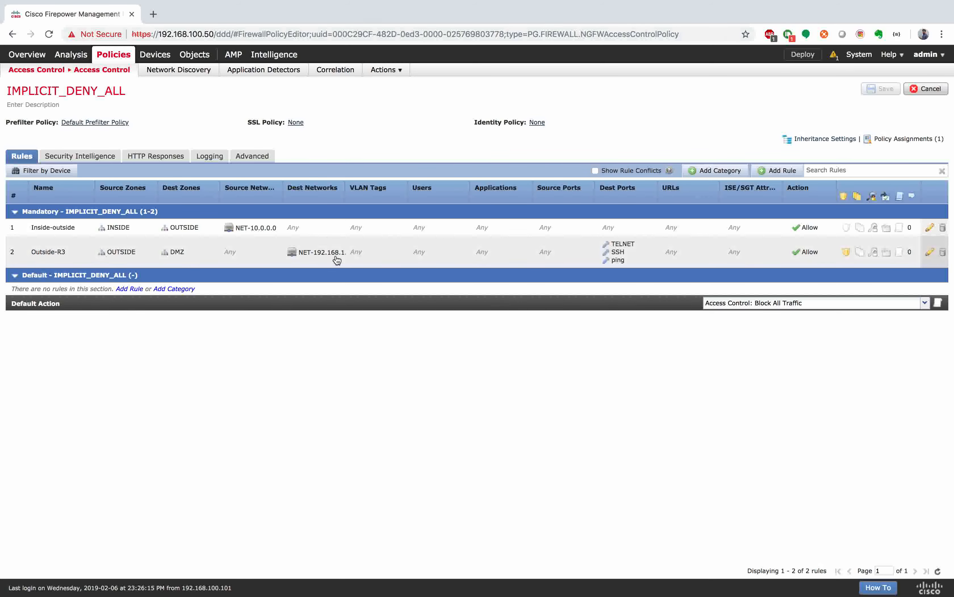
mouse_move(342, 258)
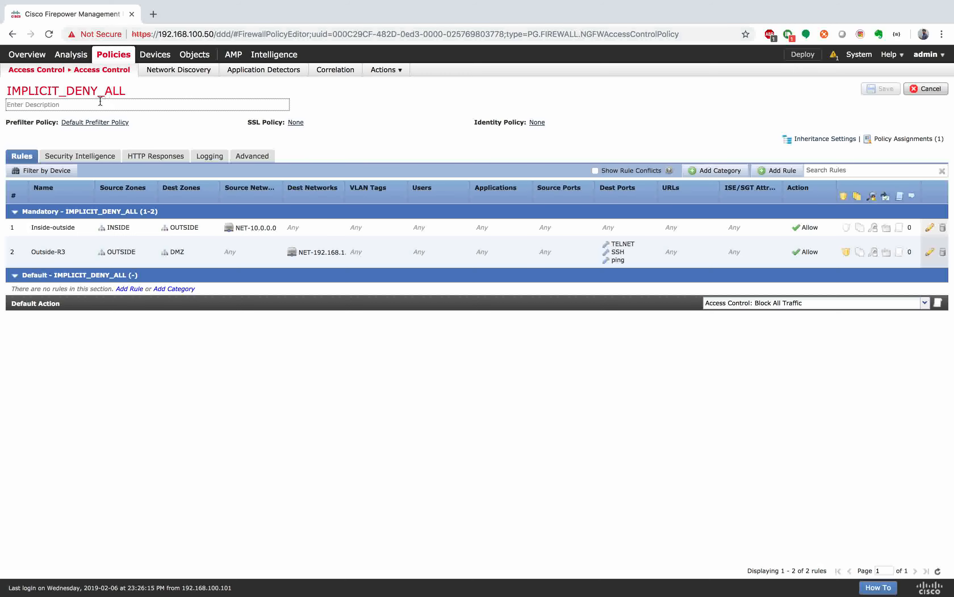
Step: Open the FTD-NAT policy and edit its static R3 NAT rule
mouse_move(154, 57)
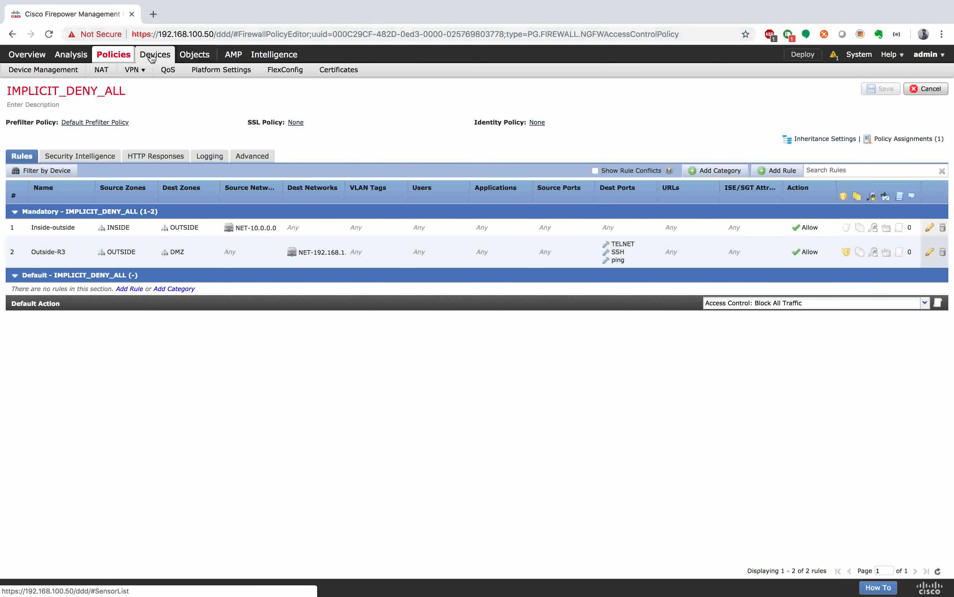
left_click(98, 71)
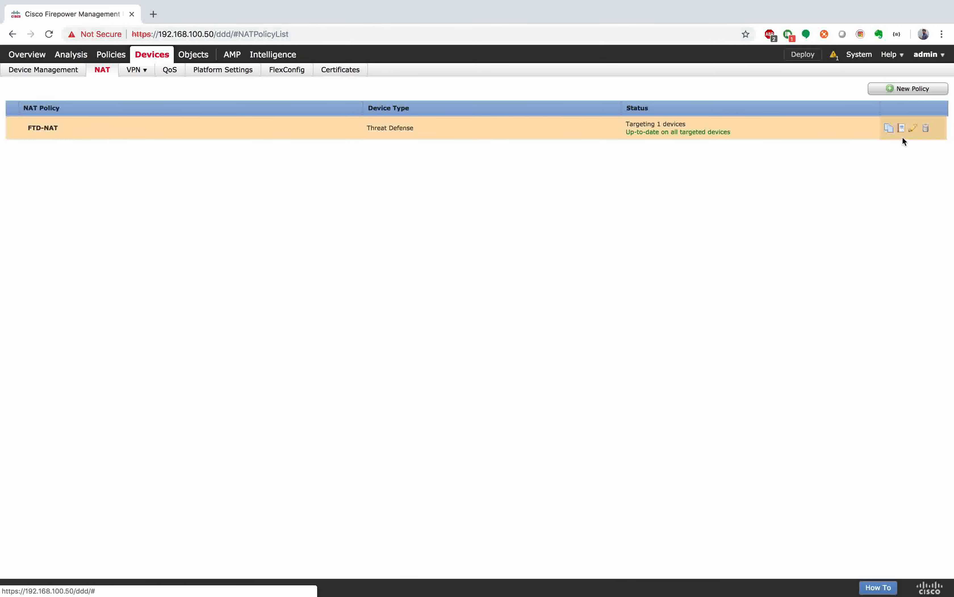
left_click(914, 134)
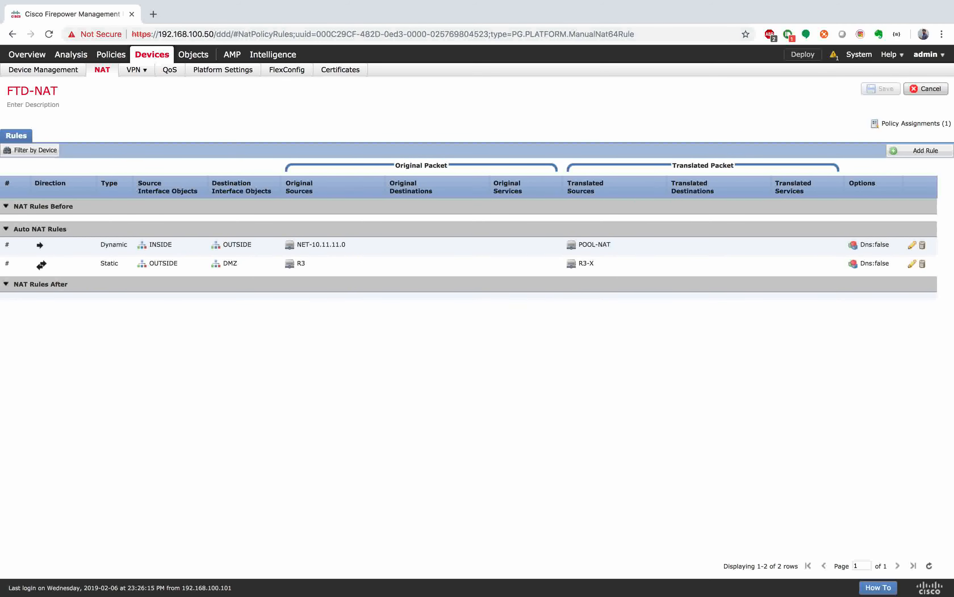
left_click(347, 274)
left_click(909, 264)
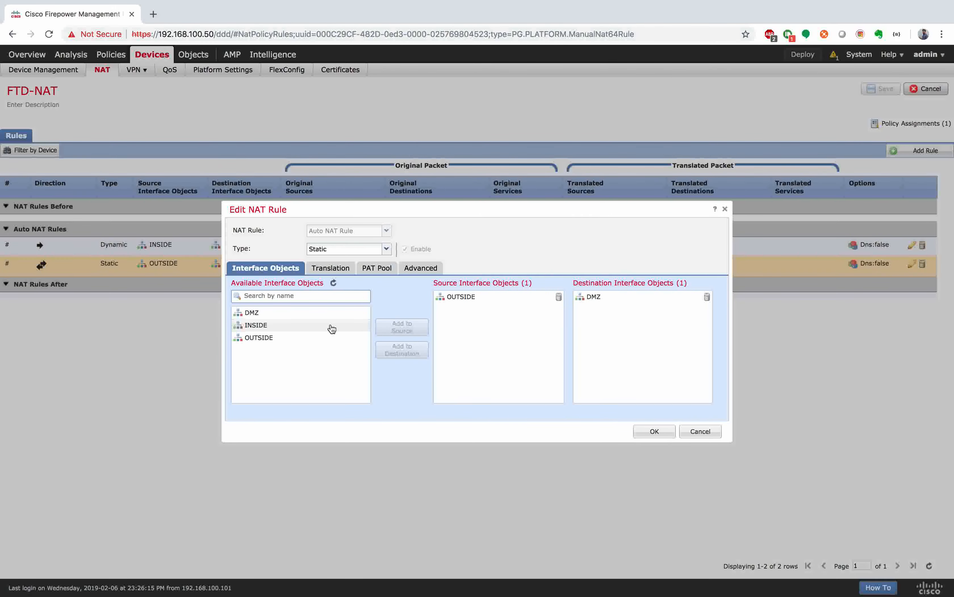
left_click(336, 272)
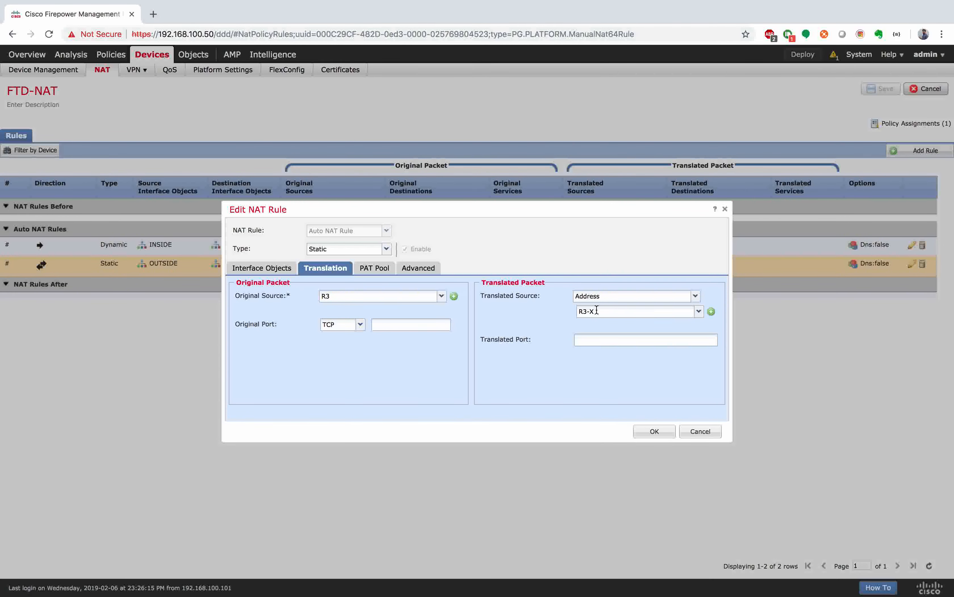
left_click(563, 339)
Step: Remove DMZ from the rule's destination interfaces so it becomes any, and save FTD-NAT
left_click(261, 268)
left_click(614, 298)
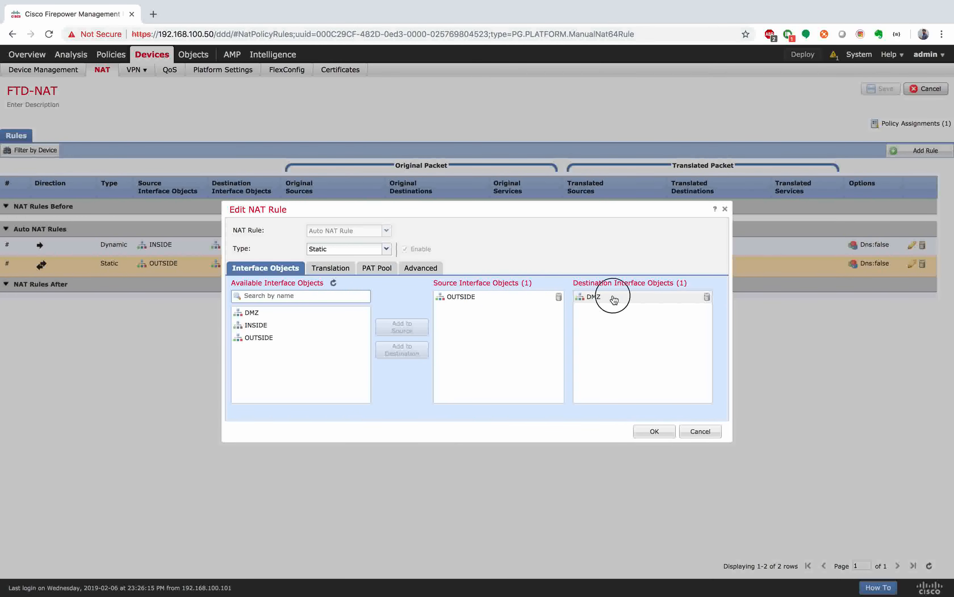
left_click(707, 296)
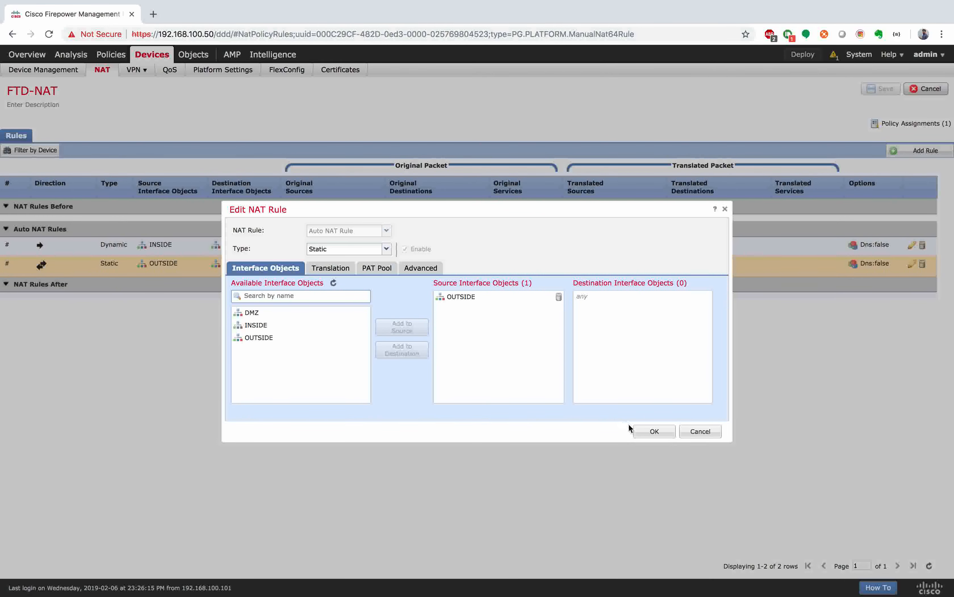
left_click(655, 431)
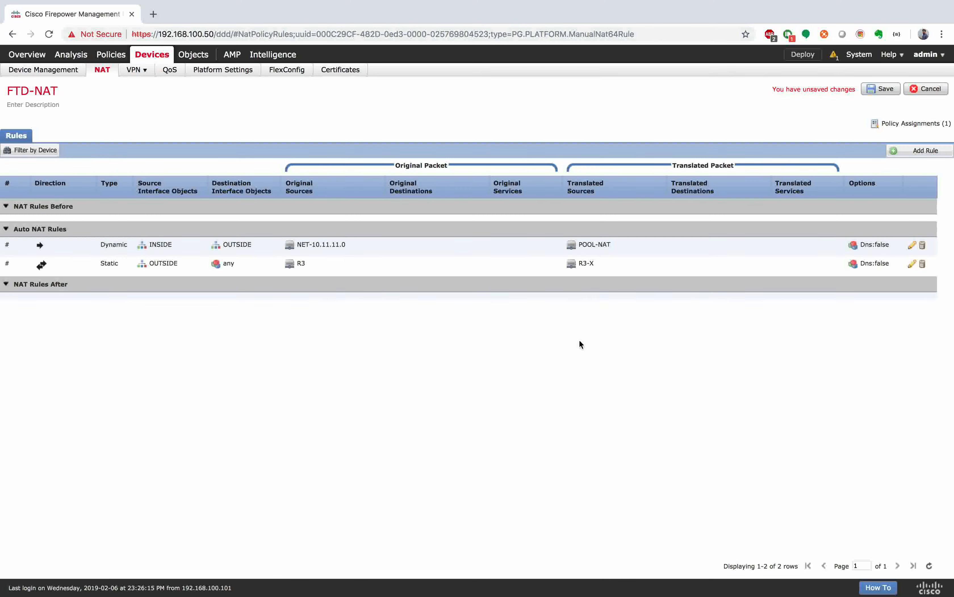
left_click(882, 92)
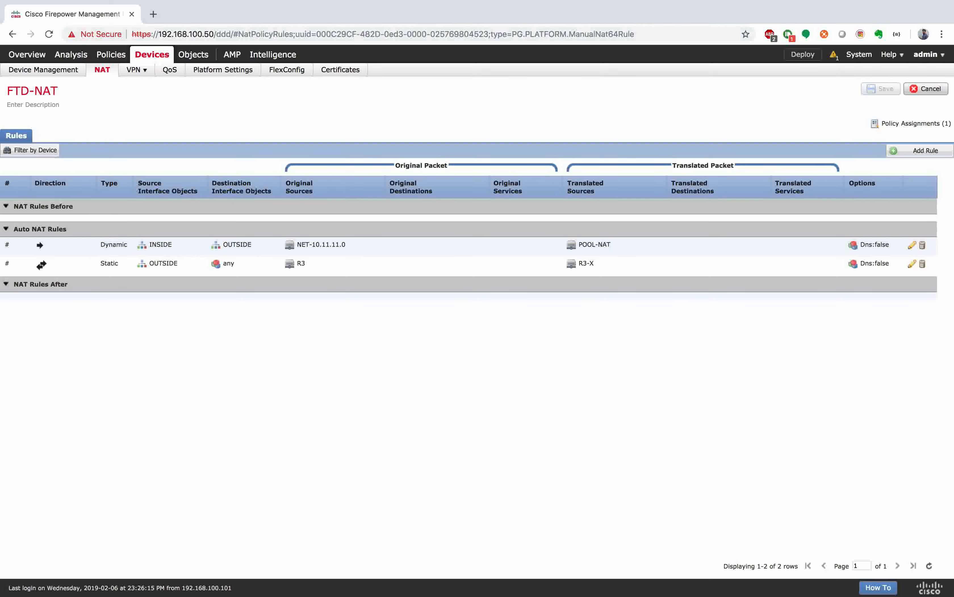
left_click(179, 105)
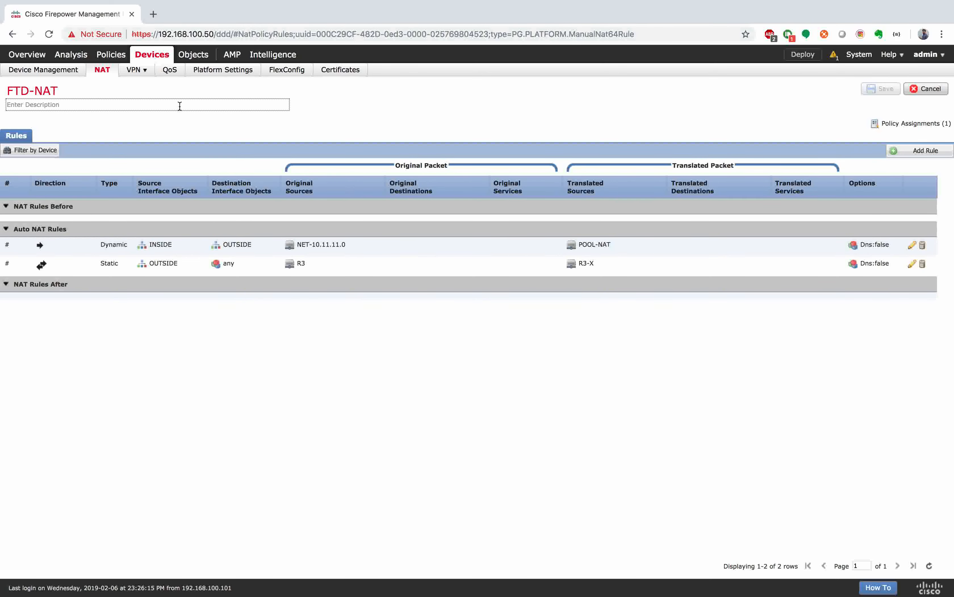
left_click(378, 104)
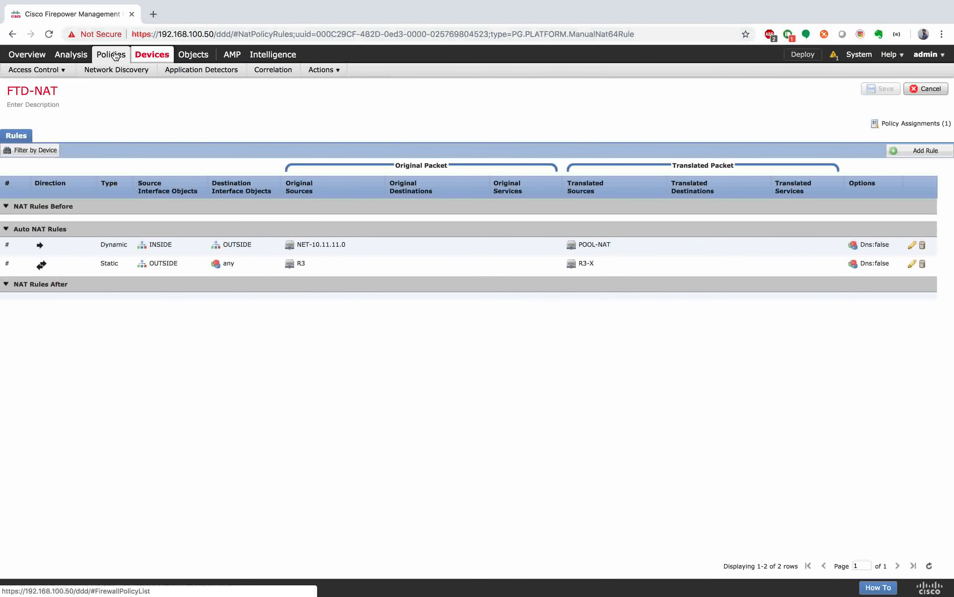
Step: Create a new file policy named FTD-FP under Malware & File policies
left_click(114, 56)
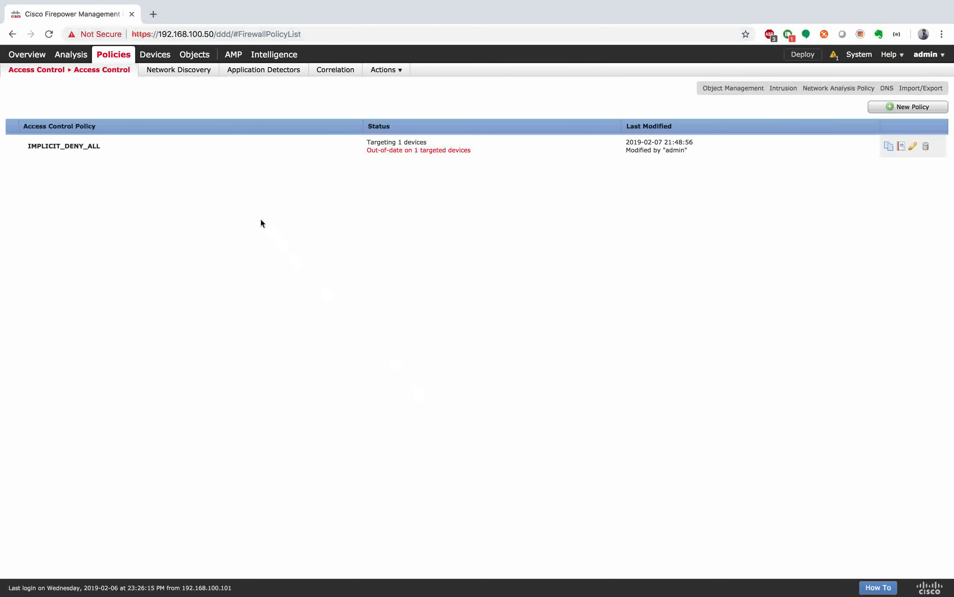
mouse_move(42, 72)
left_click(39, 114)
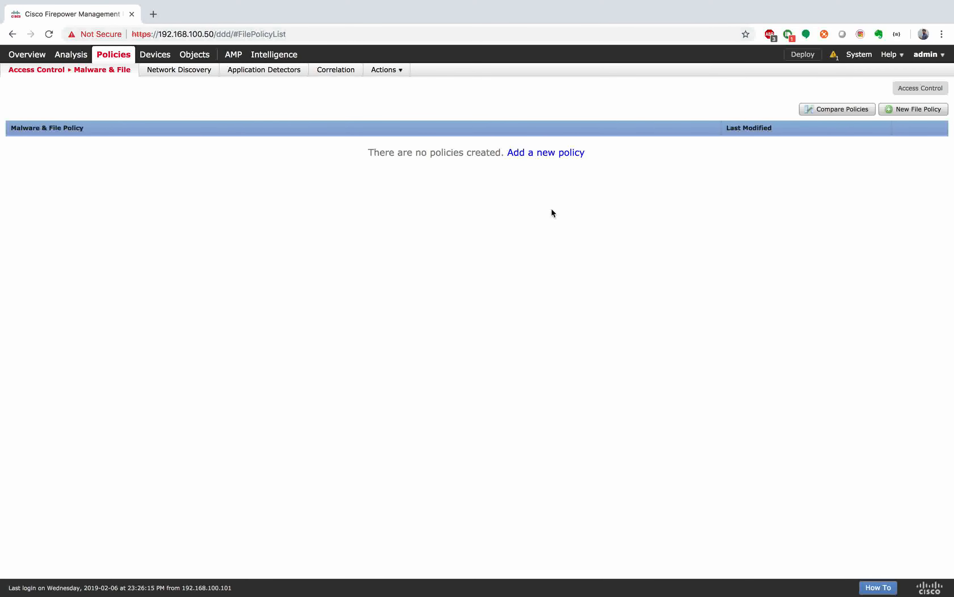
left_click(914, 109)
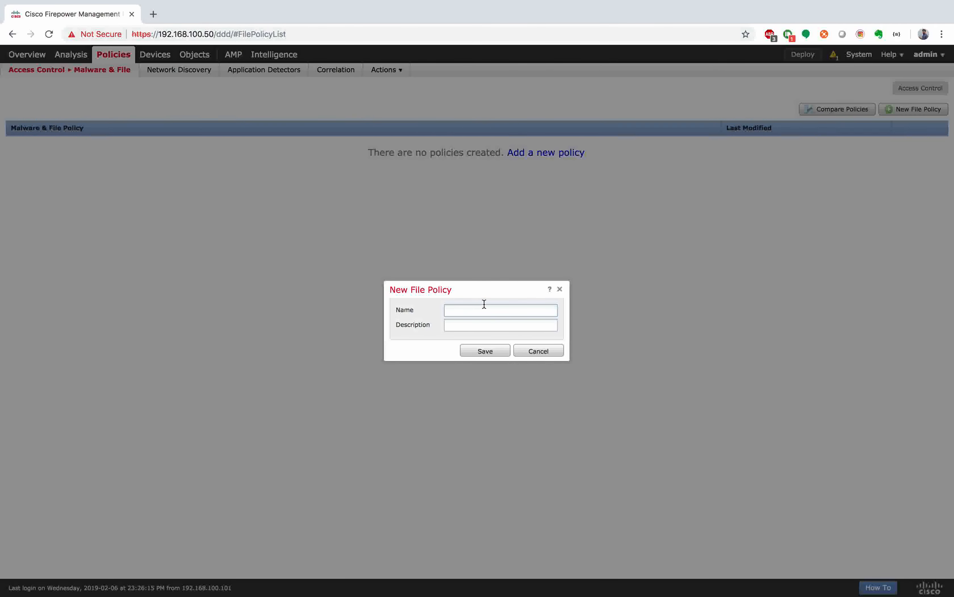
type("FTD-FP")
left_click(489, 348)
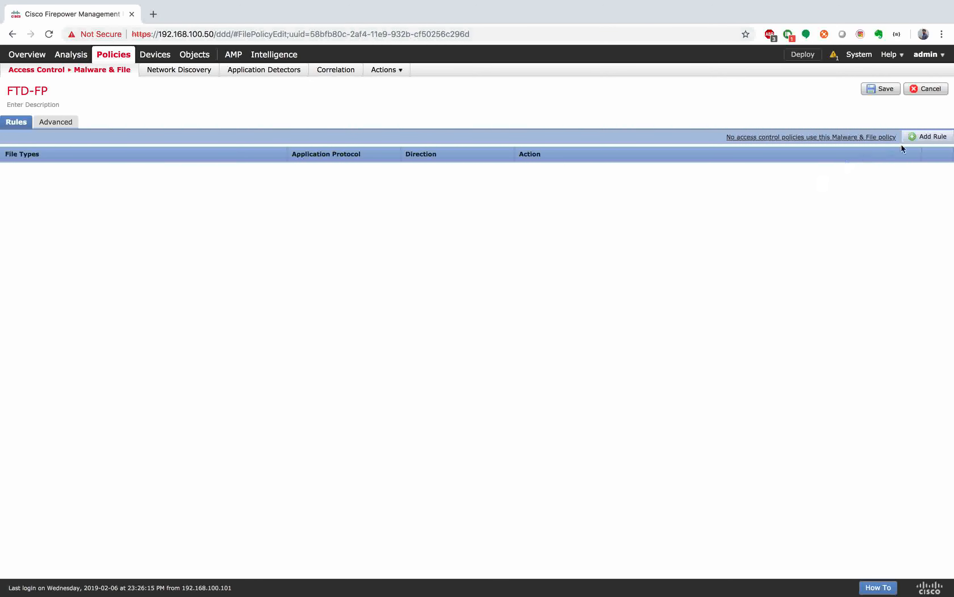
left_click(933, 137)
Step: Set the new file rule to HTTP, Upload direction and the Block Files action
left_click(378, 219)
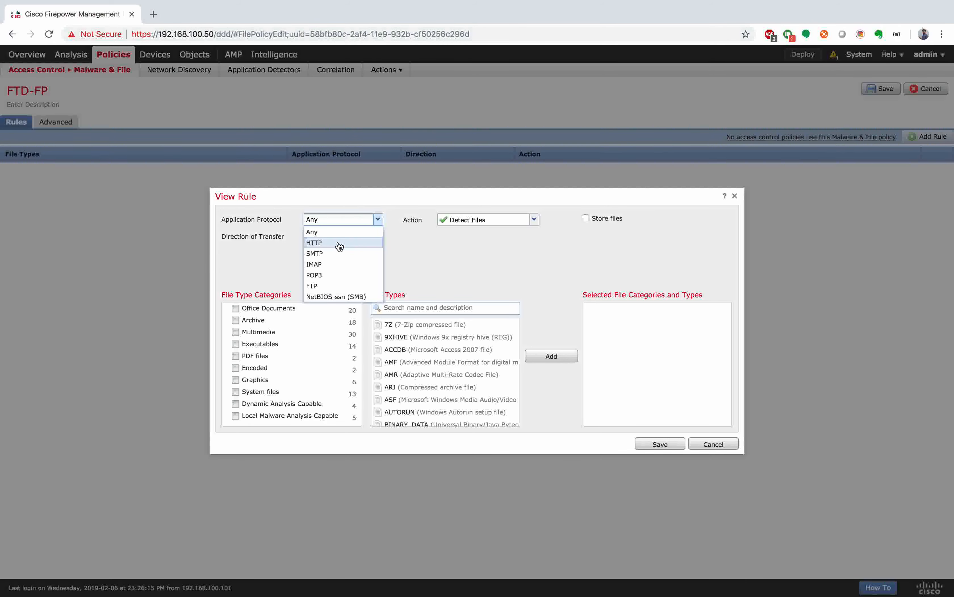
left_click(418, 275)
left_click(378, 219)
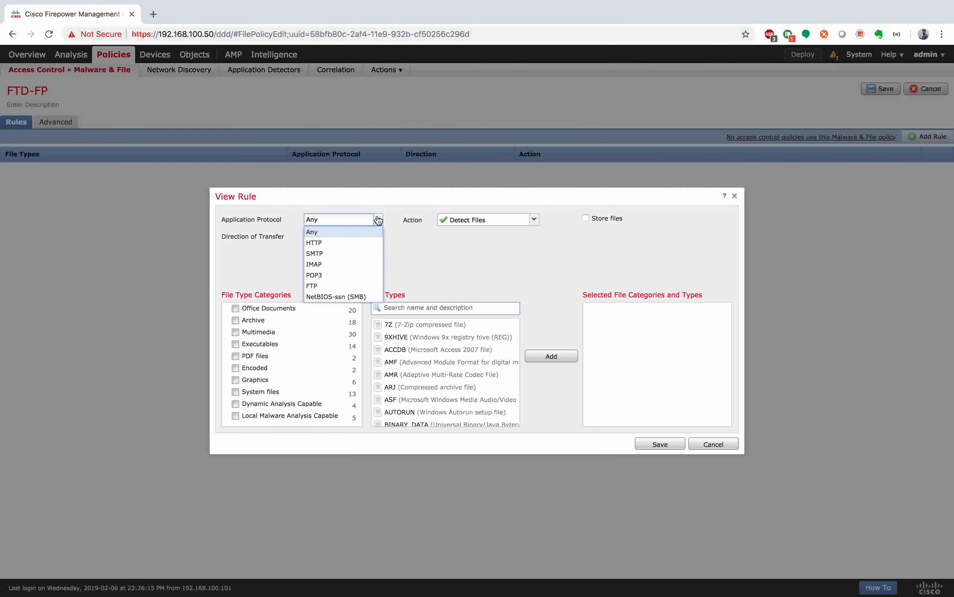
left_click(350, 242)
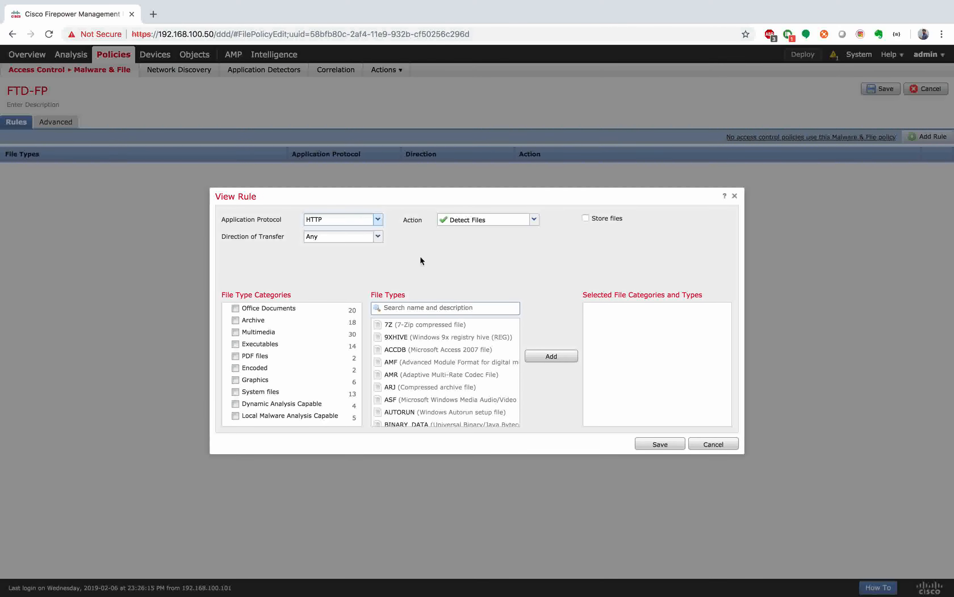
left_click(378, 237)
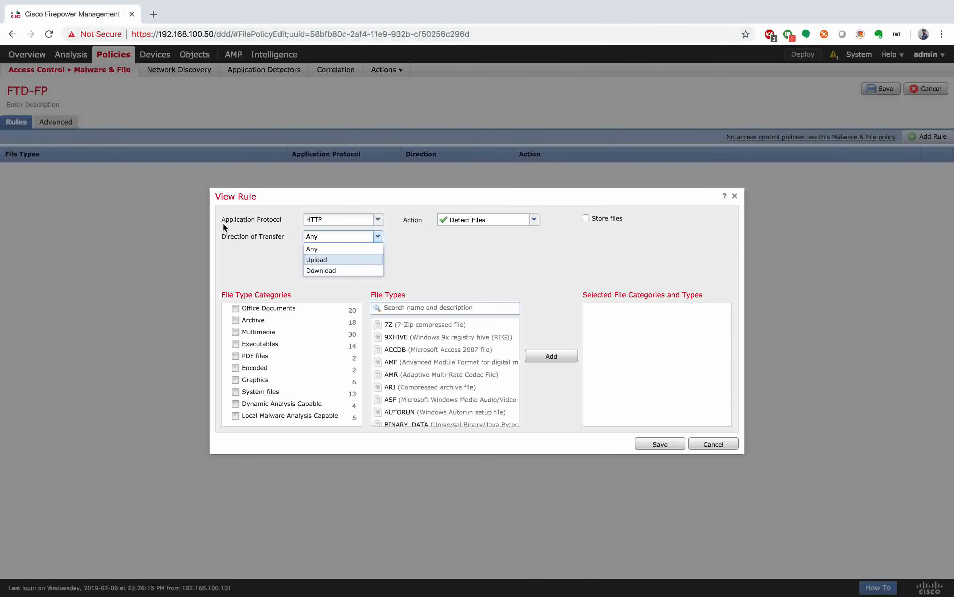
left_click(126, 259)
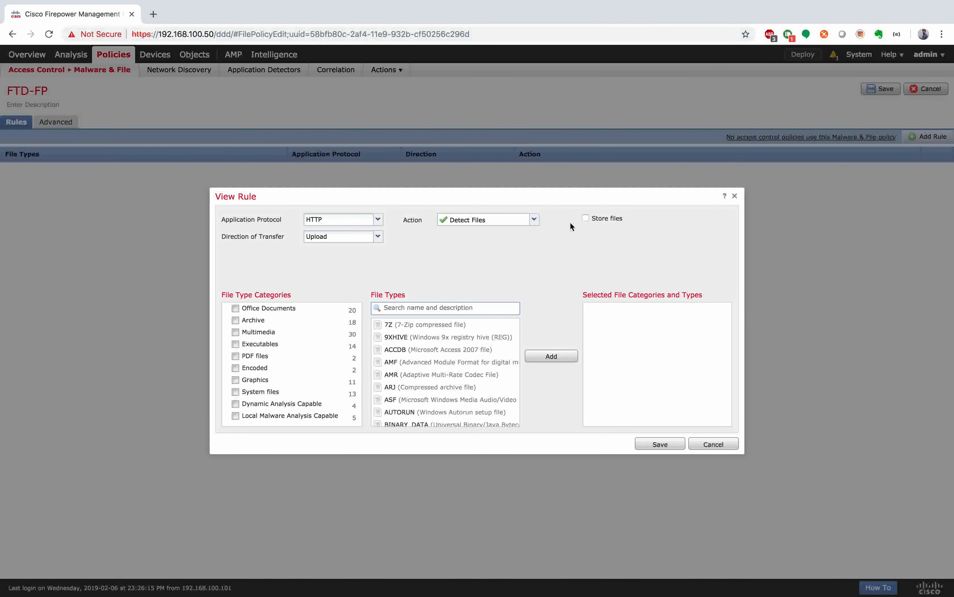
left_click(534, 220)
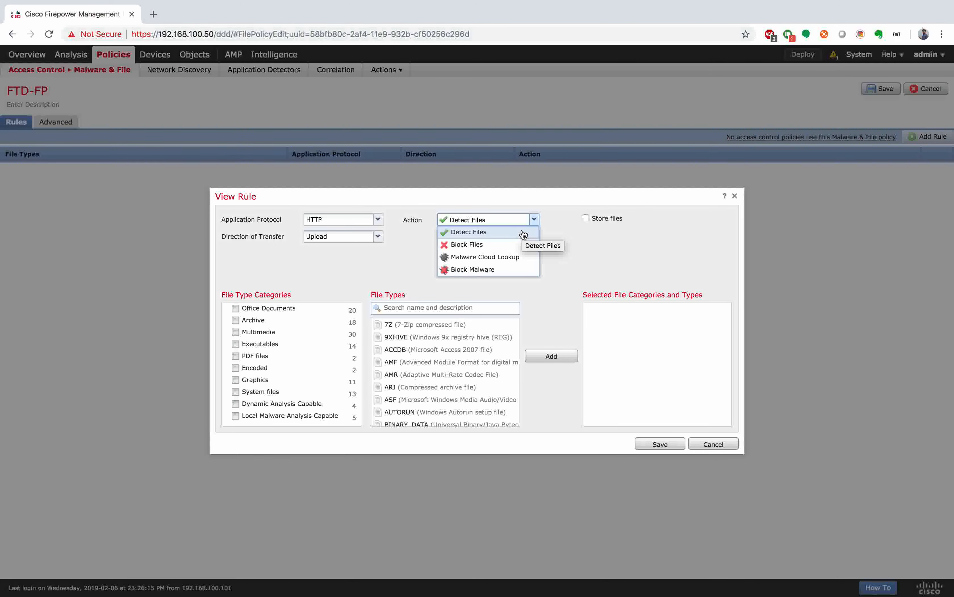
left_click(511, 247)
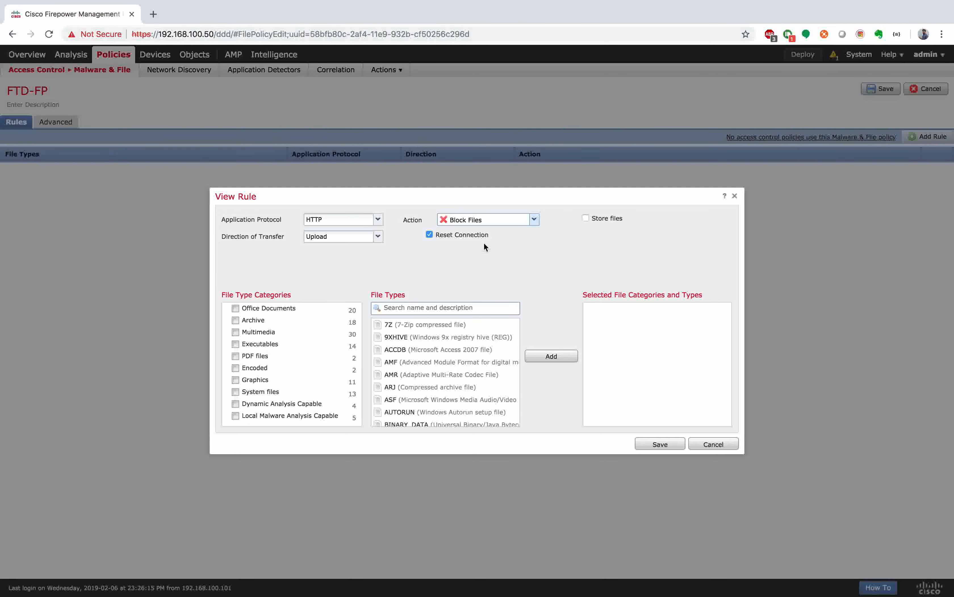
Step: Add Office Documents types MSWORD_MAC5 and NEW_OFFICE, then save the rule and the FTD-FP policy
left_click(235, 308)
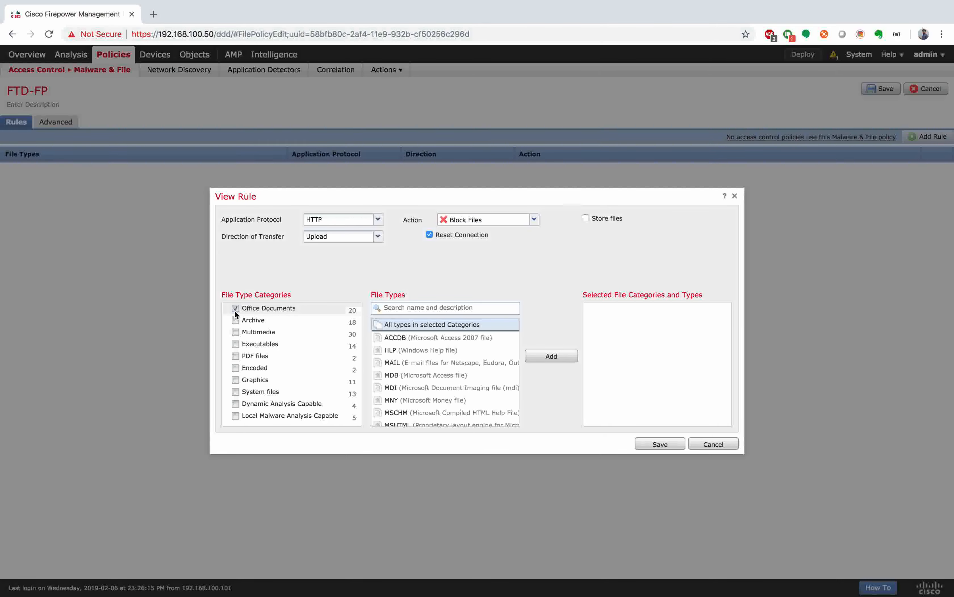
scroll(447, 362, "down", 3)
scroll(449, 363, "down", 3)
left_click(449, 357)
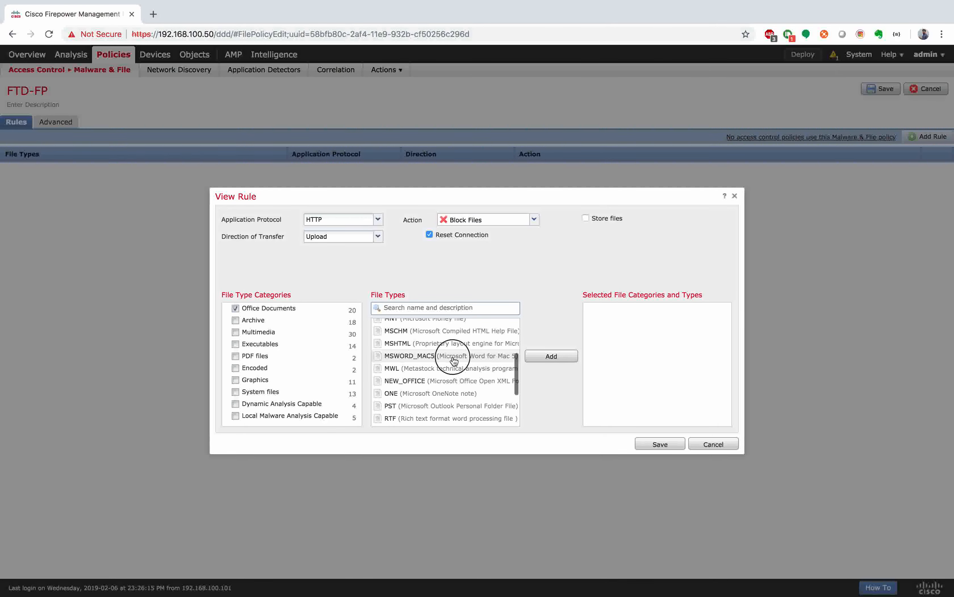
left_click(552, 356)
scroll(462, 367, "down", 1)
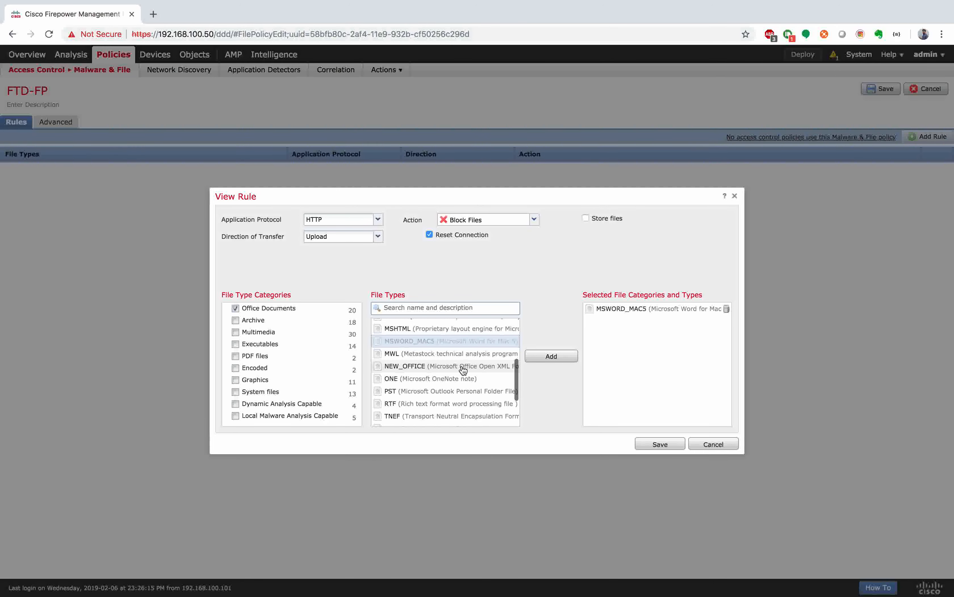
left_click(462, 367)
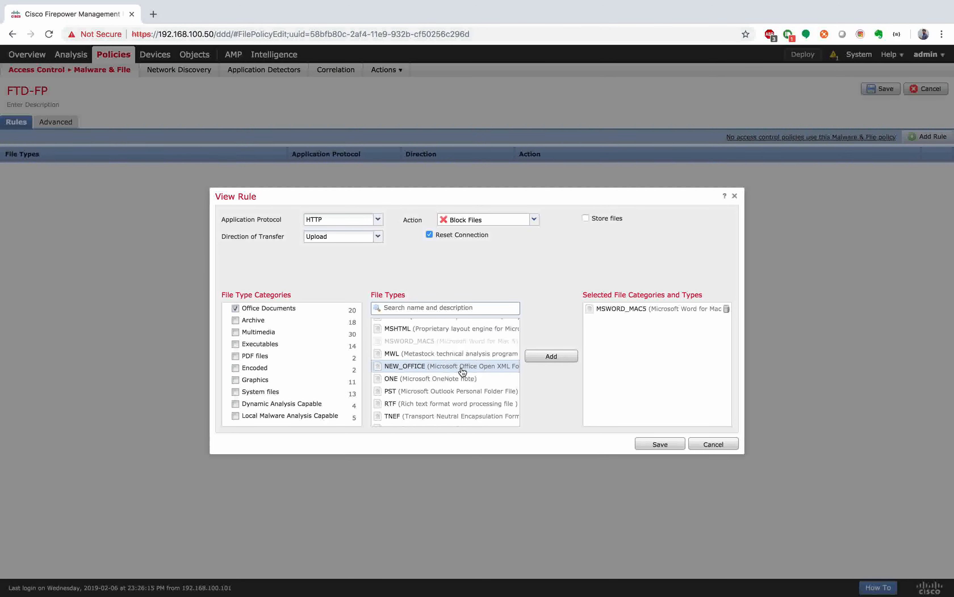
left_click(557, 357)
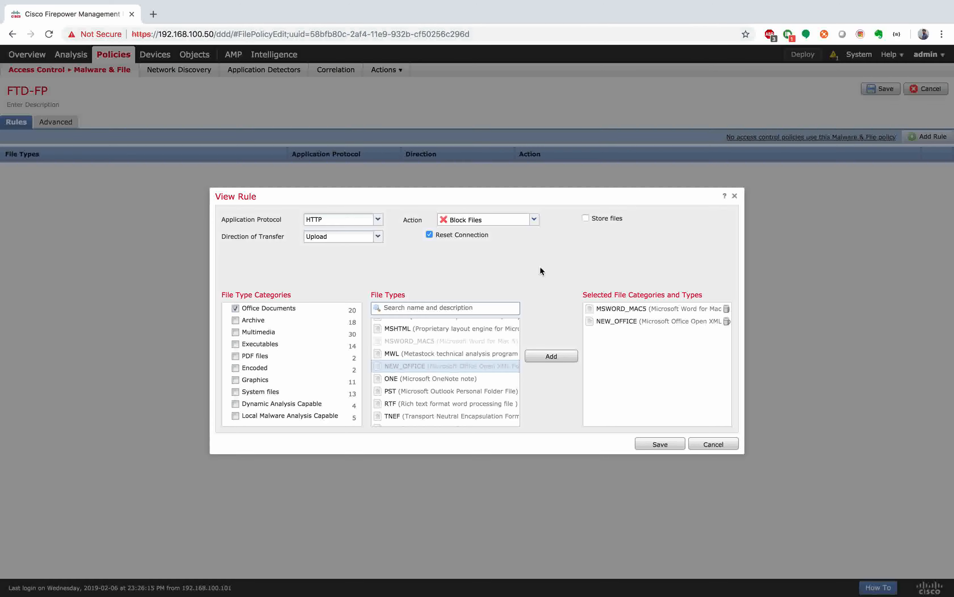
left_click(670, 447)
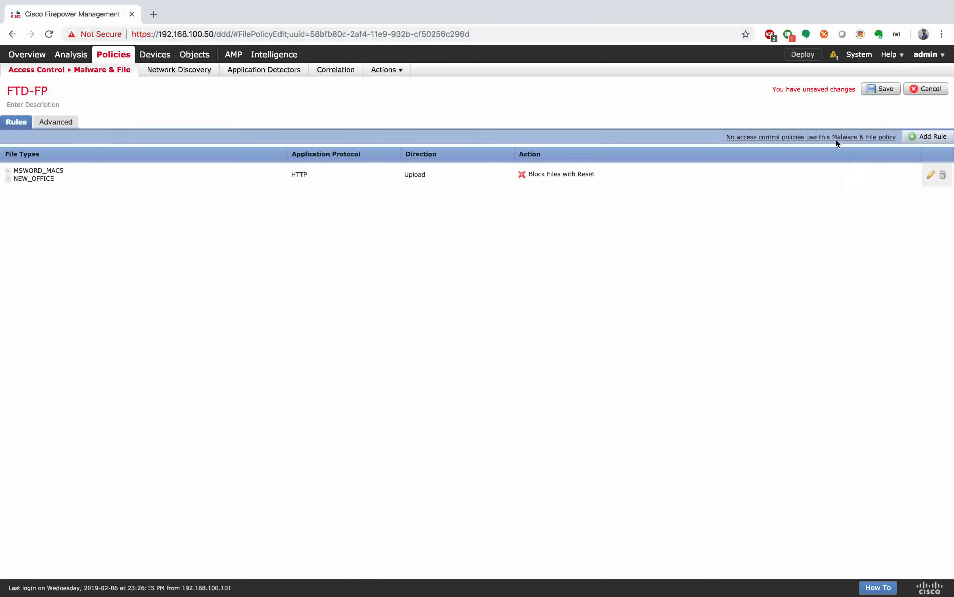
left_click(881, 88)
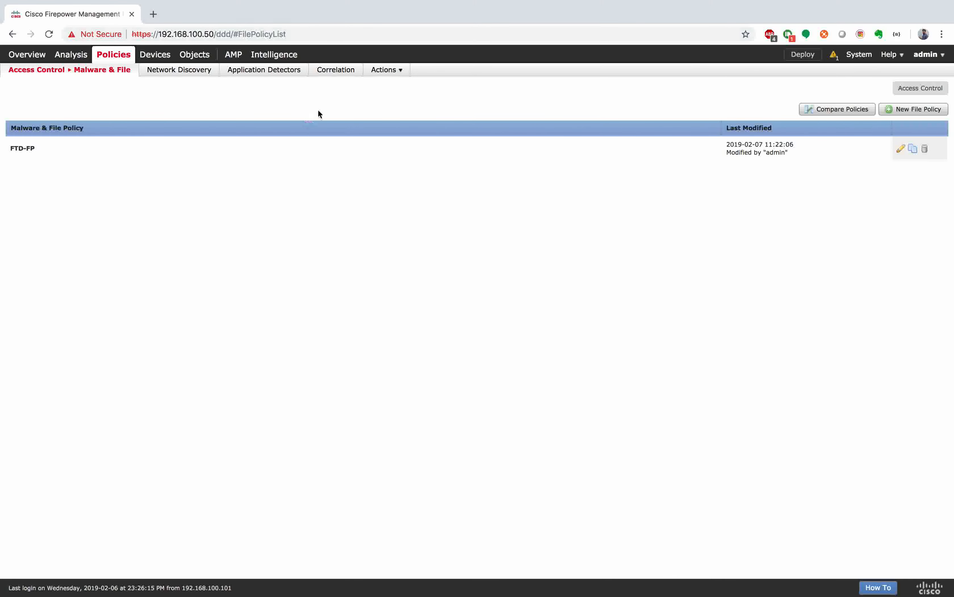
Step: Open IMPLICIT_DENY_ALL from the Access Control policy list and select its Inside-outside rule
mouse_move(102, 74)
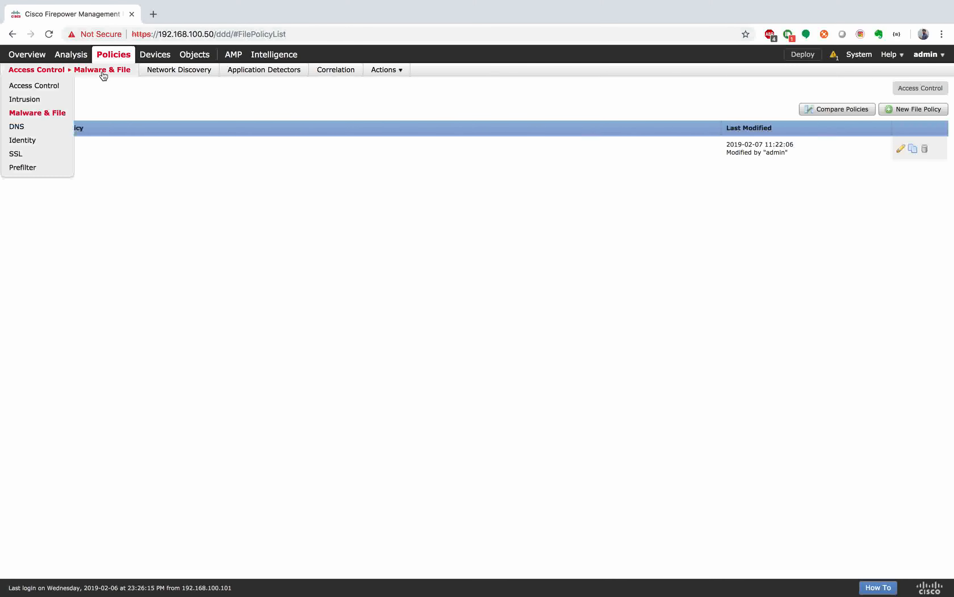
left_click(42, 86)
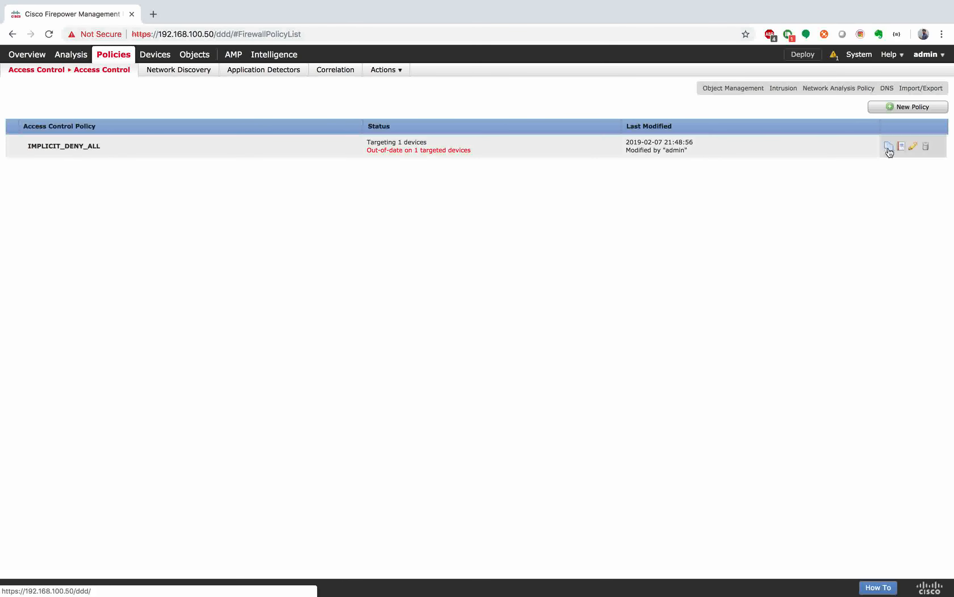
left_click(914, 147)
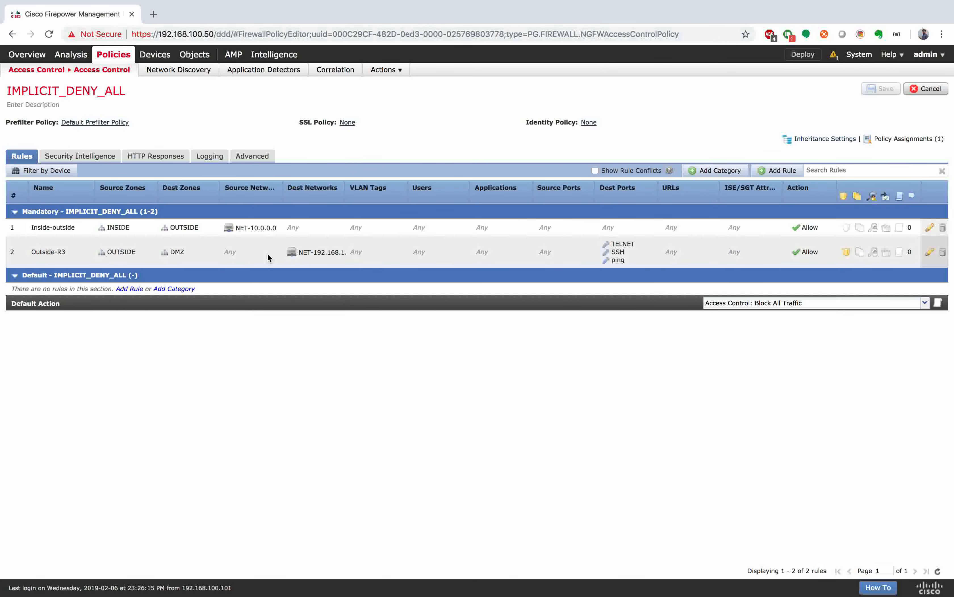
left_click(267, 232)
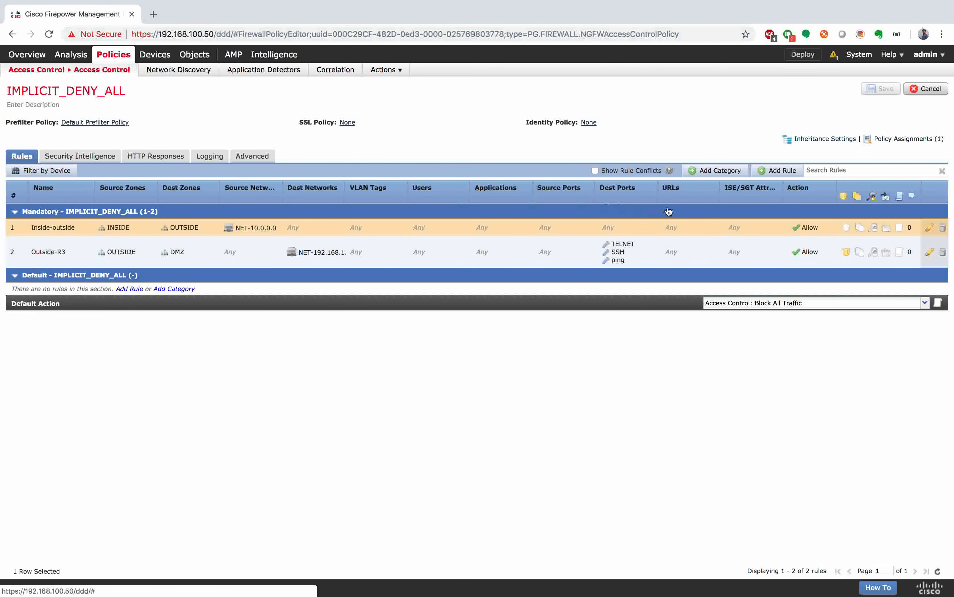
Step: Set the Inside-outside rule's file policy to FTD-FP, then save the rule and IMPLICIT_DENY_ALL
double_click(752, 225)
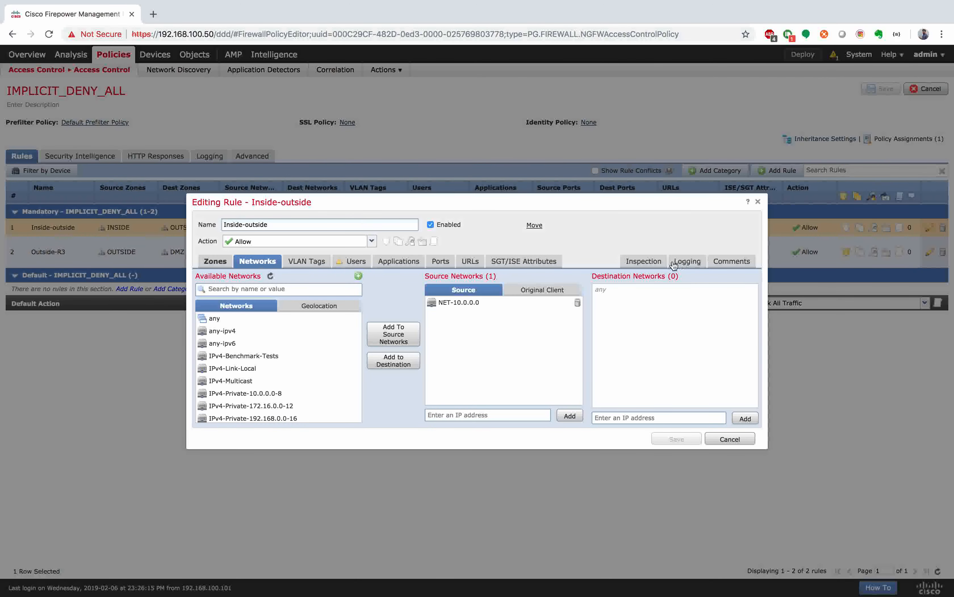
left_click(656, 263)
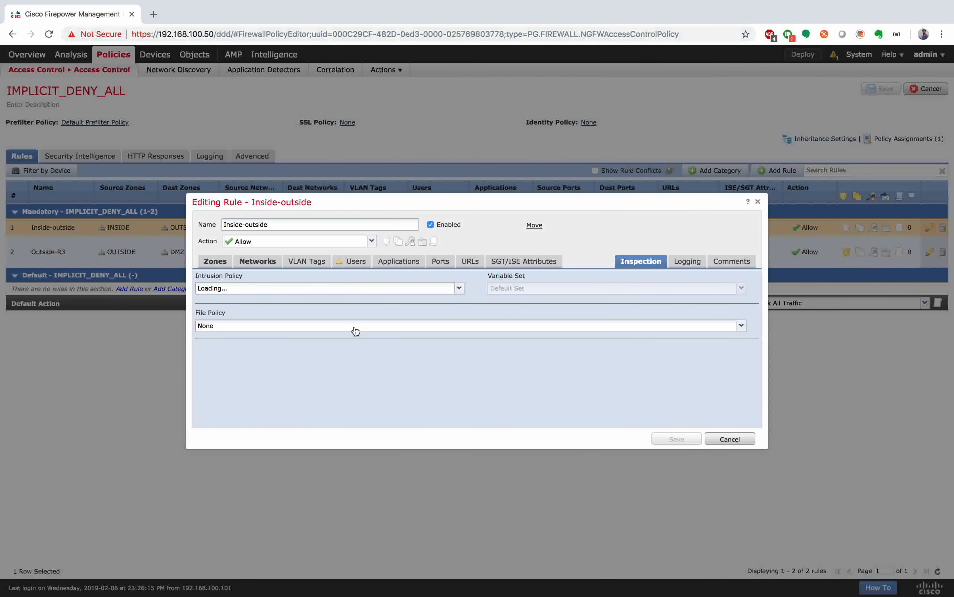
left_click(354, 329)
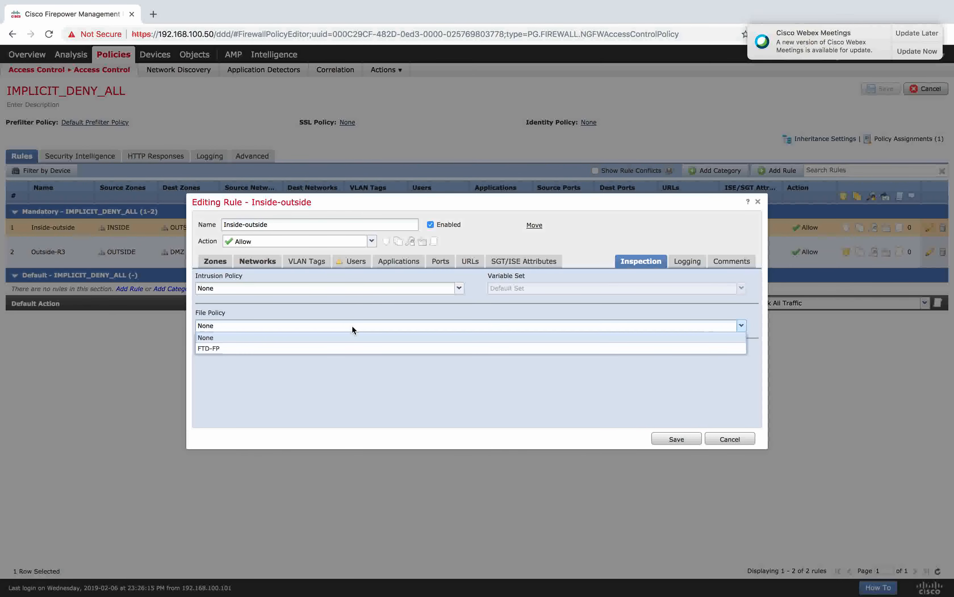
left_click(330, 347)
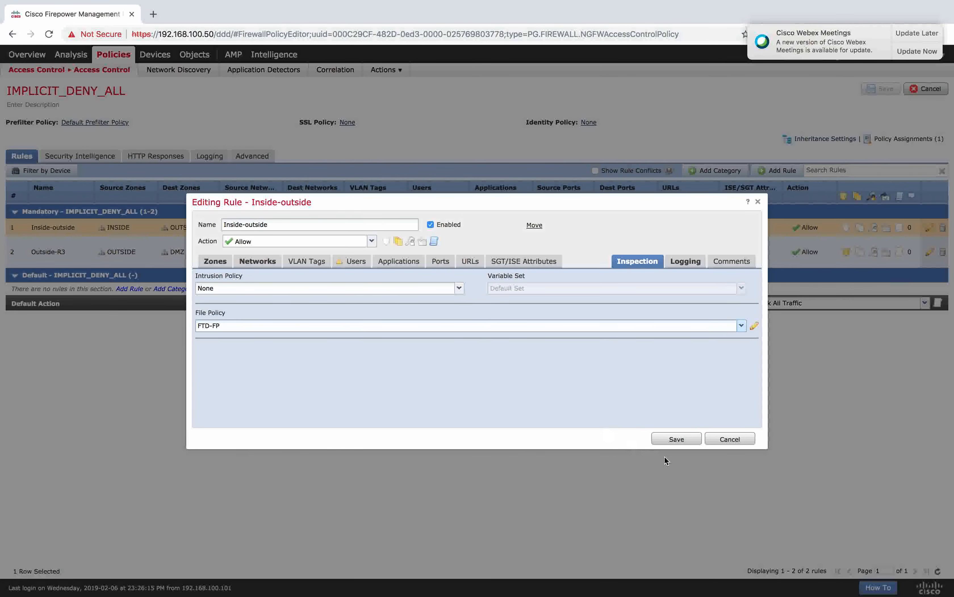
left_click(683, 439)
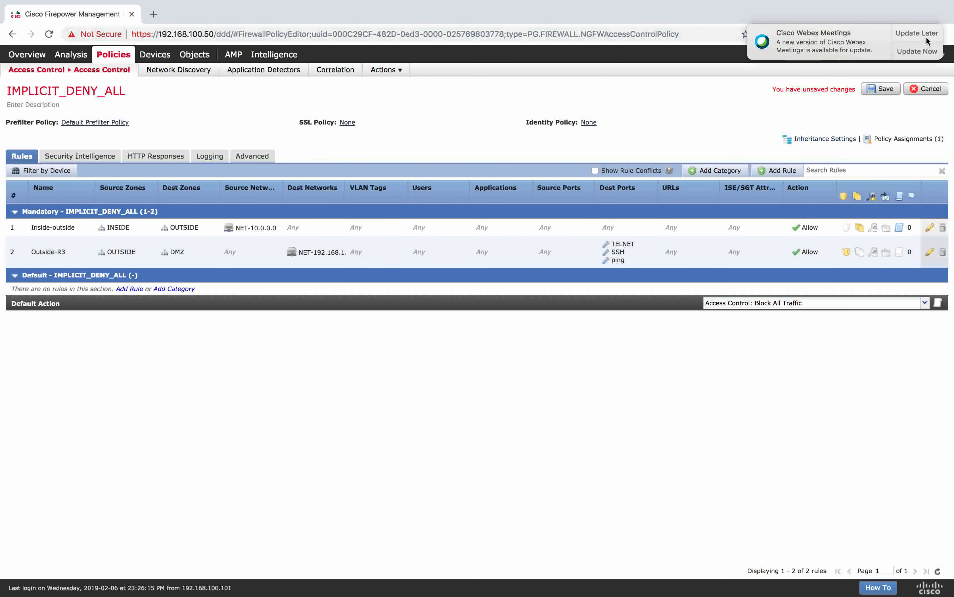
left_click(925, 34)
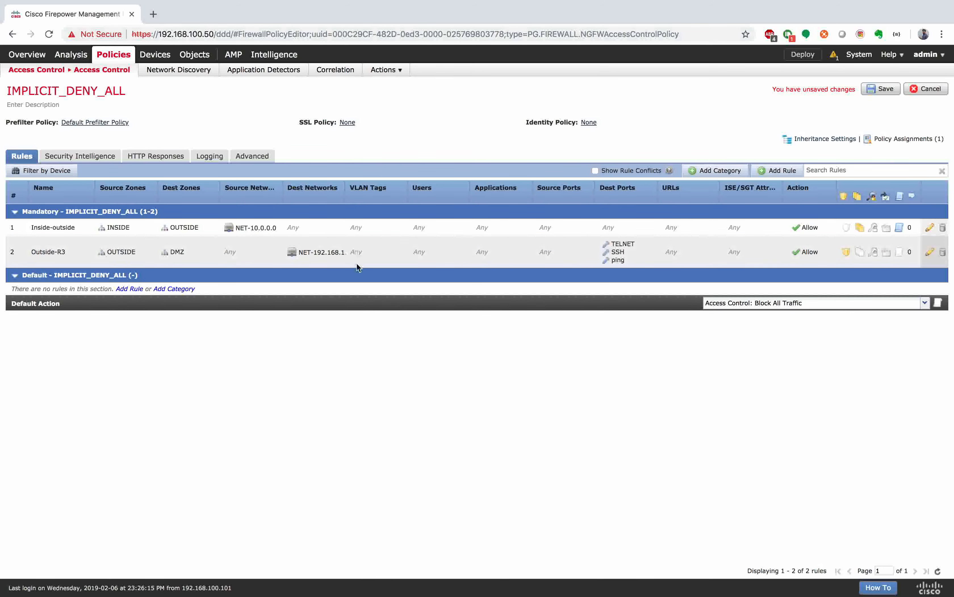
left_click(889, 92)
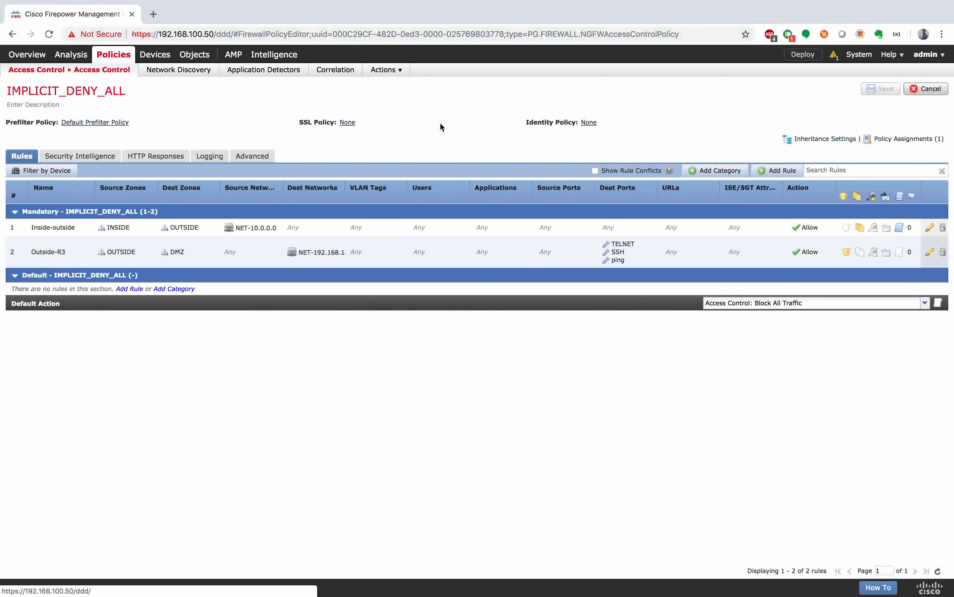
Step: Deploy the updated policies to the FTD device, then switch to the GNS3 and R2 console desktop
left_click(808, 59)
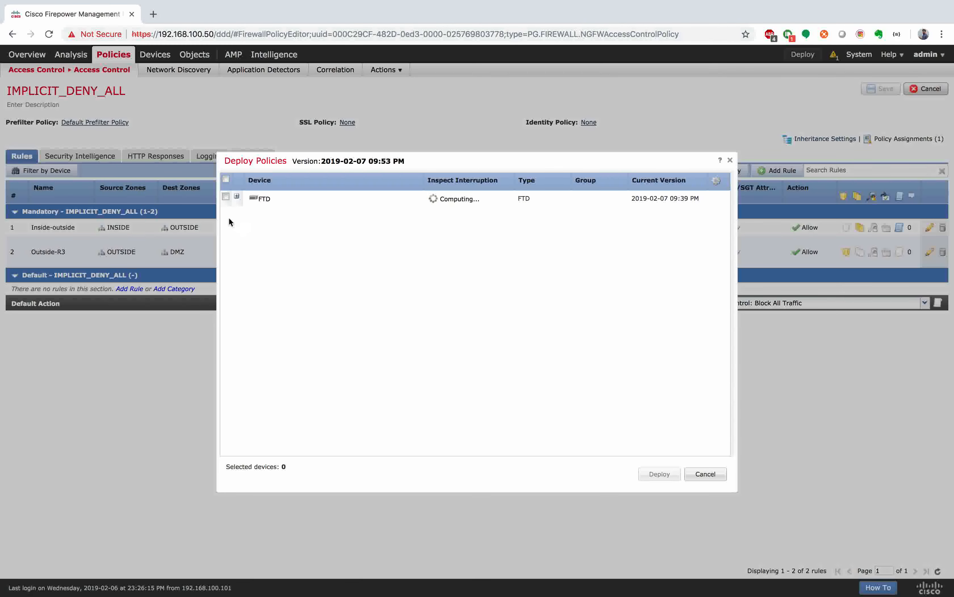
left_click(226, 197)
left_click(674, 476)
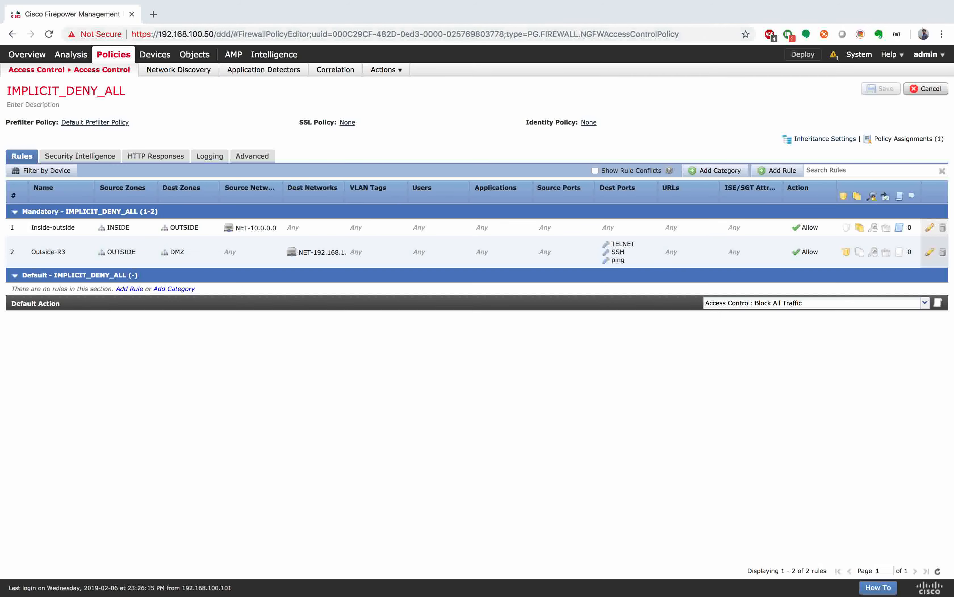
key("ctrl+Right")
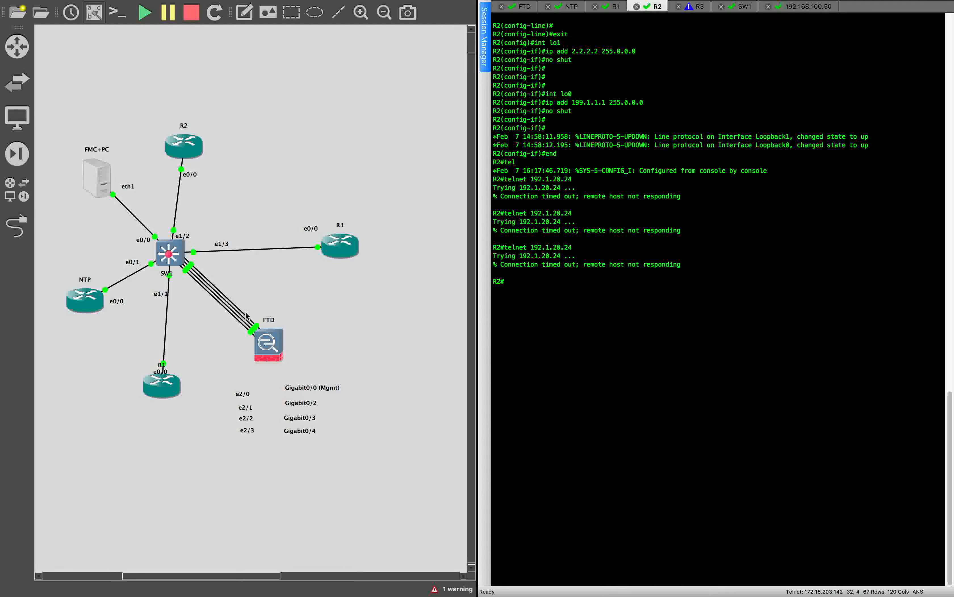
Step: Paste a !VPN block after R2's lo0: lo10 10.2.2.2/24 and ISAKMP policy 10 (pre-share, DES, MD5, group 1)
key("ctrl+Right")
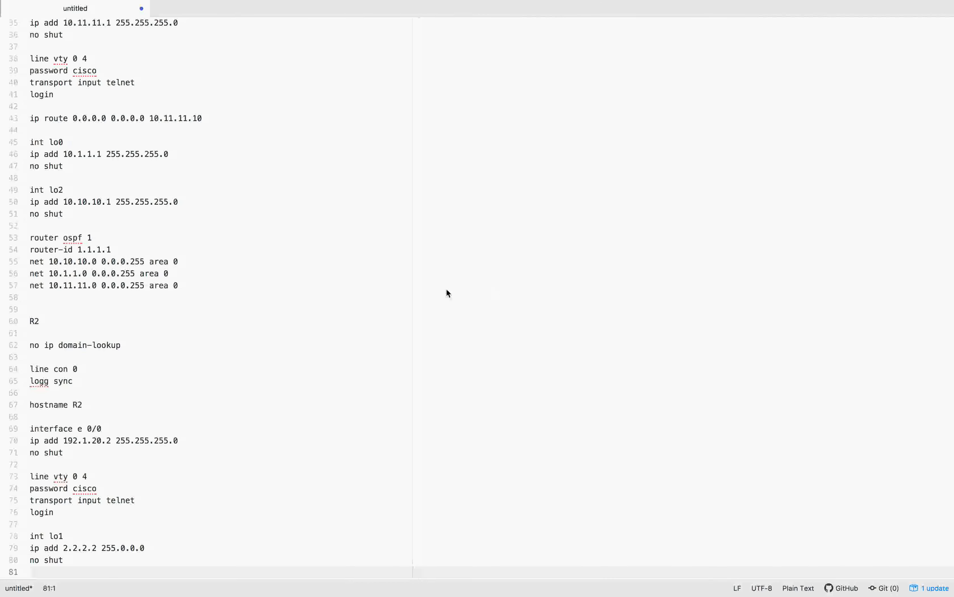
scroll(320, 324, "down", 12)
left_click(126, 180)
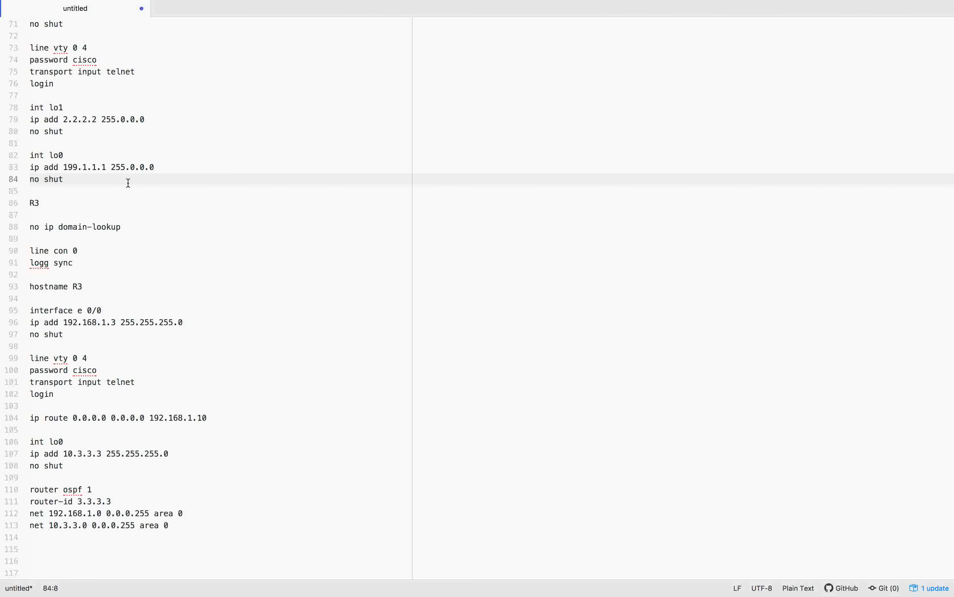
key("Return")
key("Return")
key("Return")
key("Return")
key("Return")
key("Return")
key("Return")
key("Return")
key("Return")
key("Return")
key("Return")
key("Return")
key("Return")
key("Return")
key("Return")
key("Return")
key("Return")
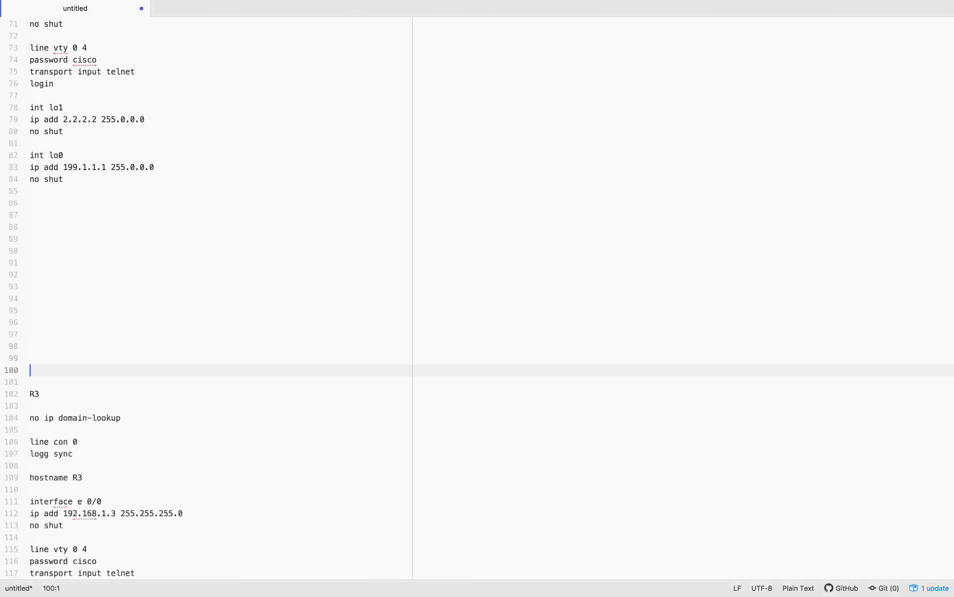
left_click(41, 215)
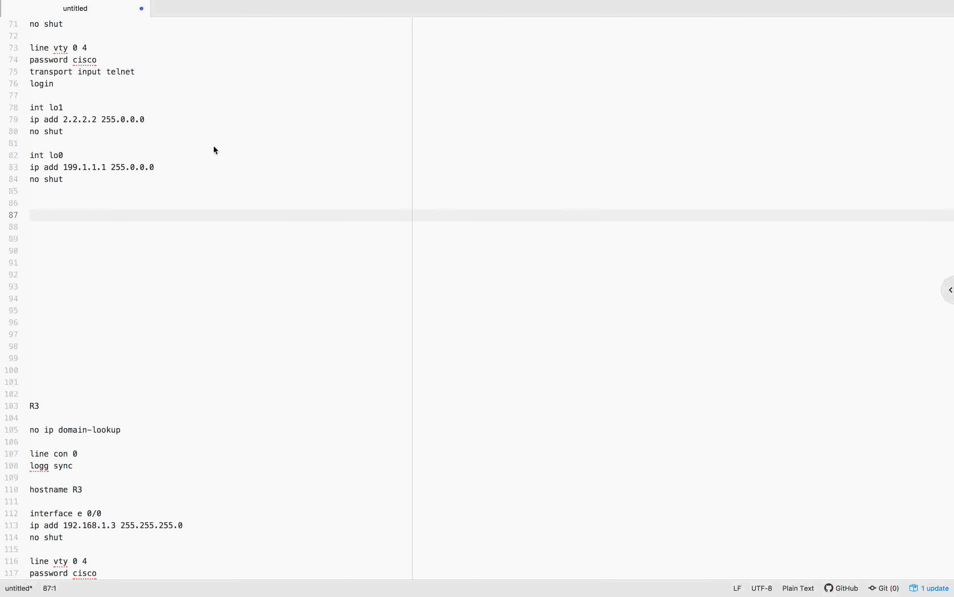
type("!VPN int lo10 ip add 10.2.2.2 255.255.255.0 no shut")
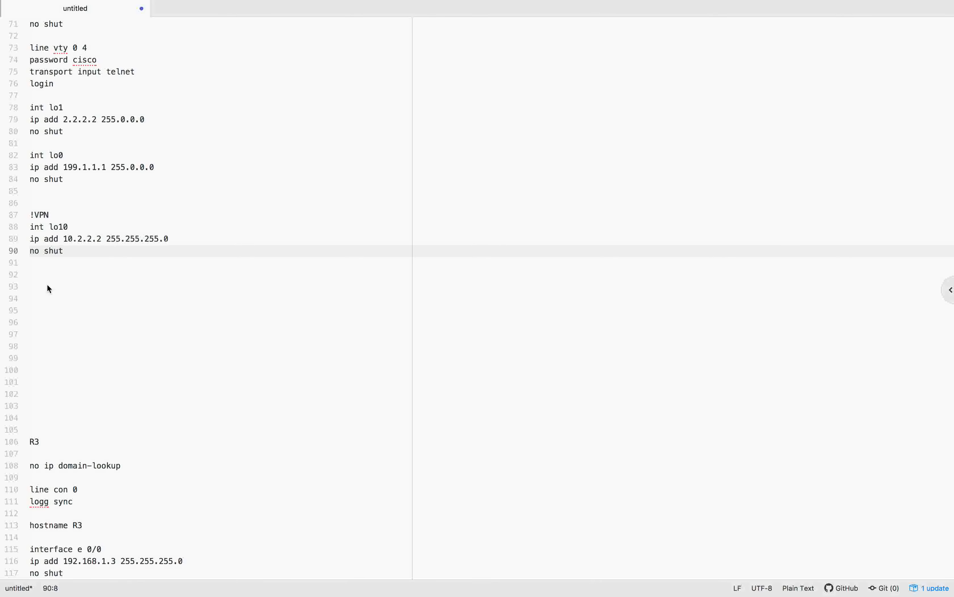
left_click(34, 278)
type("crypto isakmp policy 10 auth pre-share encryption des hash md5 group 1")
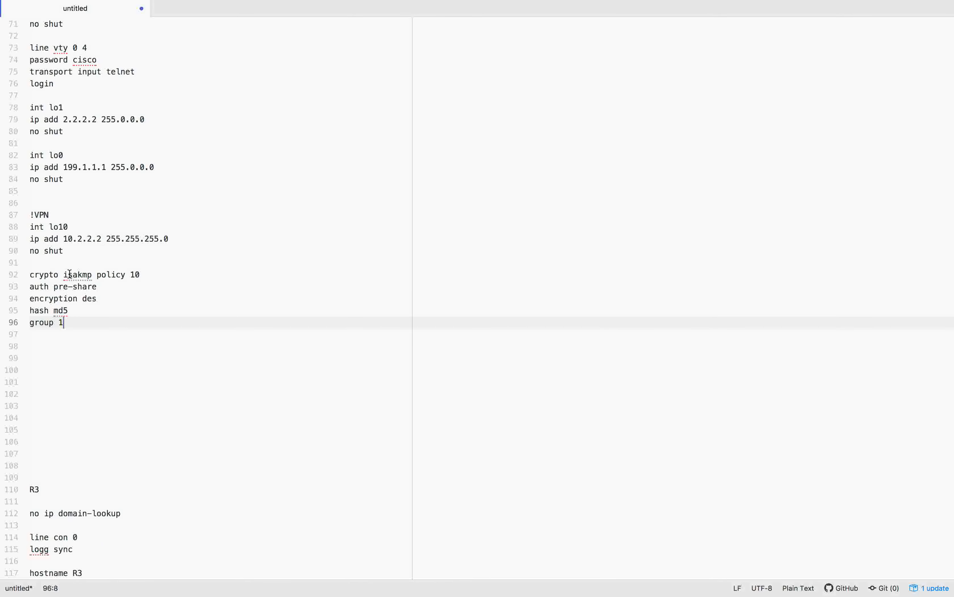
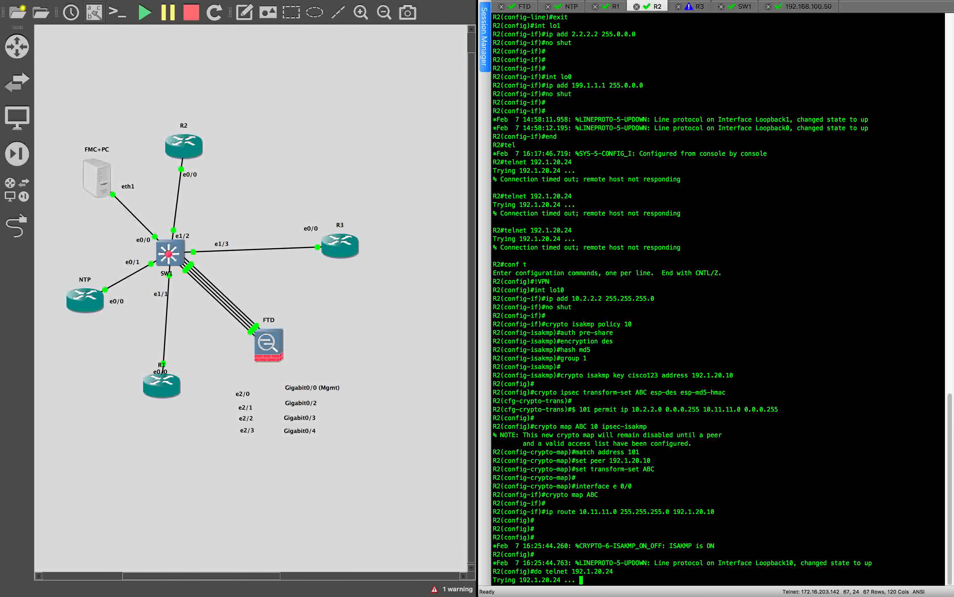
Step: Rerun the telnet test from R2 to 192.1.20.24; it still times out
key("Up")
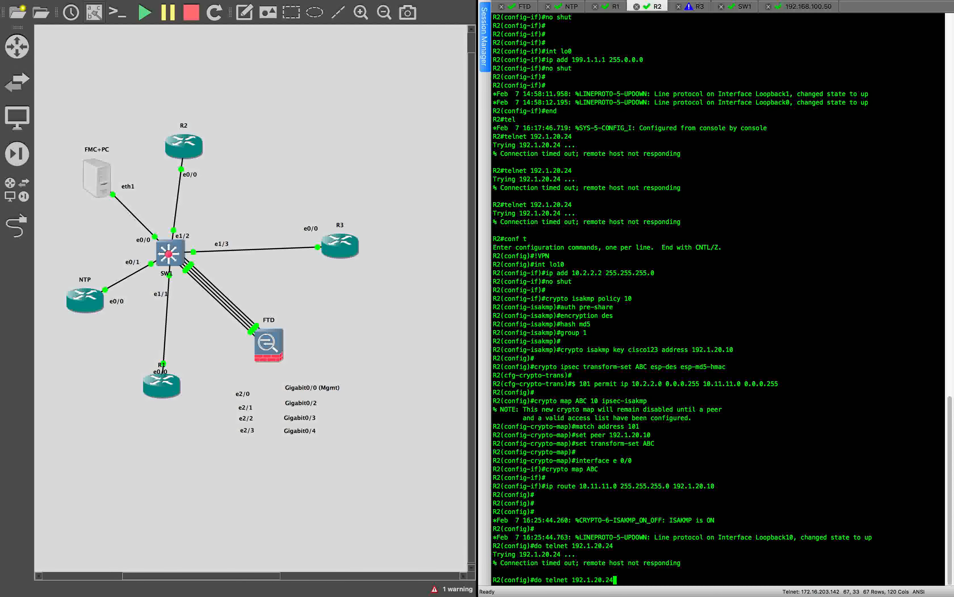
key("Return")
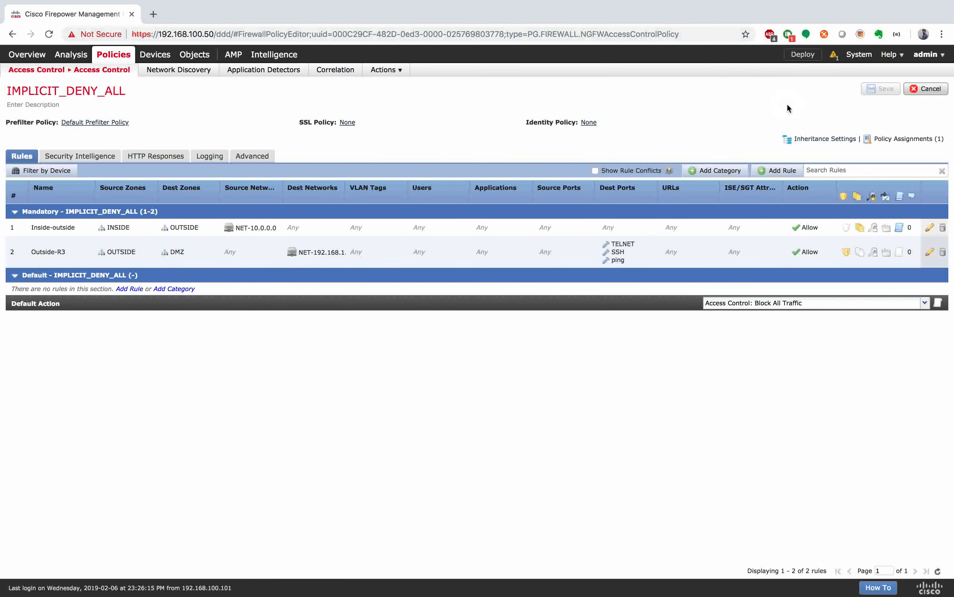
Step: Check the FTD deployment status, still running at 80%, then return to the terminal desktop
left_click(838, 58)
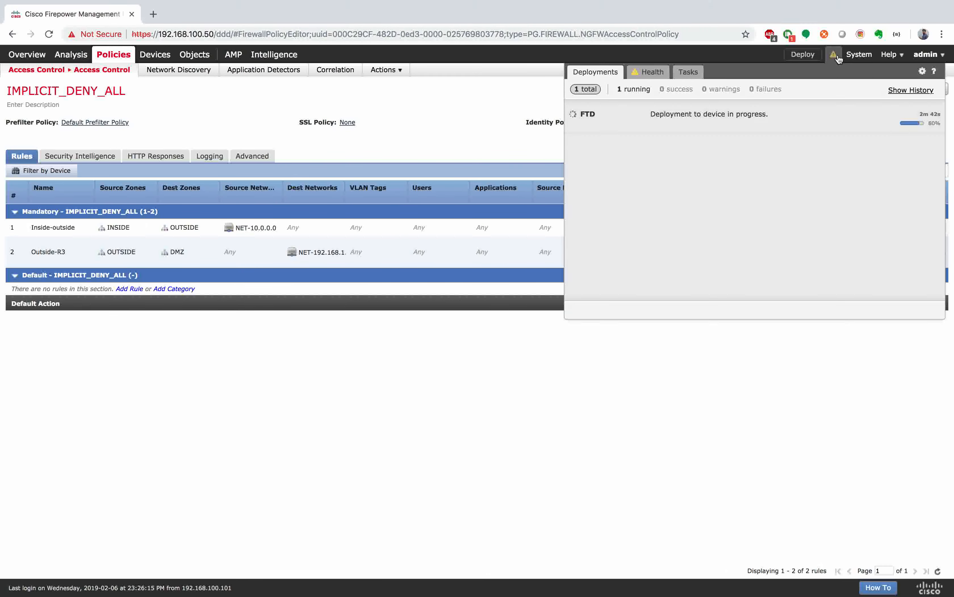
left_click(481, 113)
key("ctrl+Right")
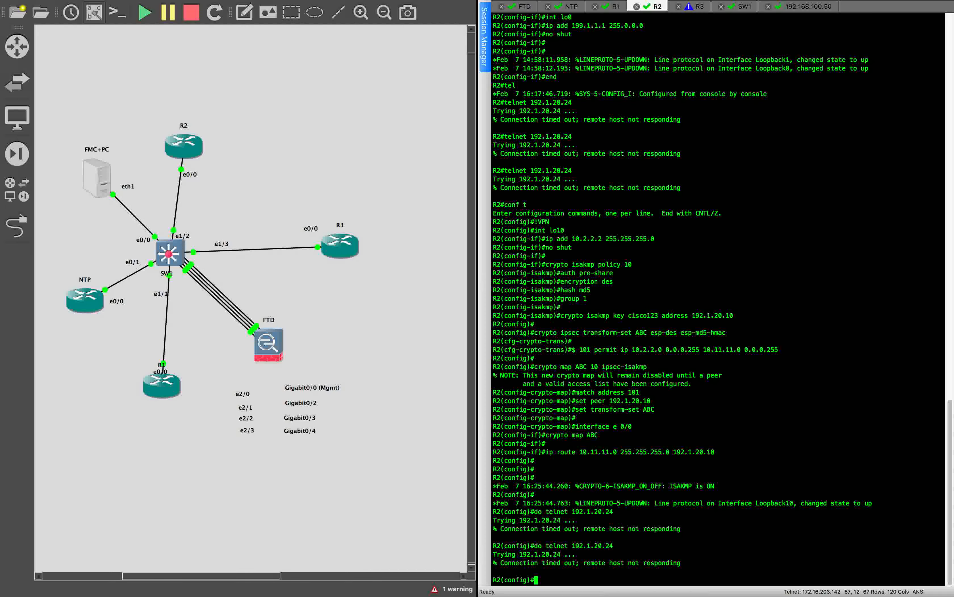
key("super+Tab")
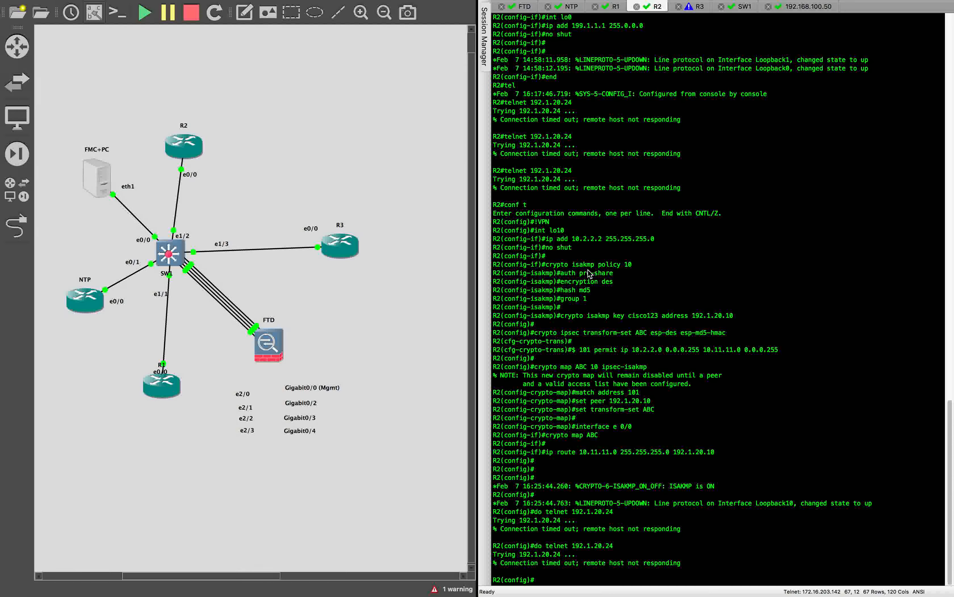
key("ctrl+Left")
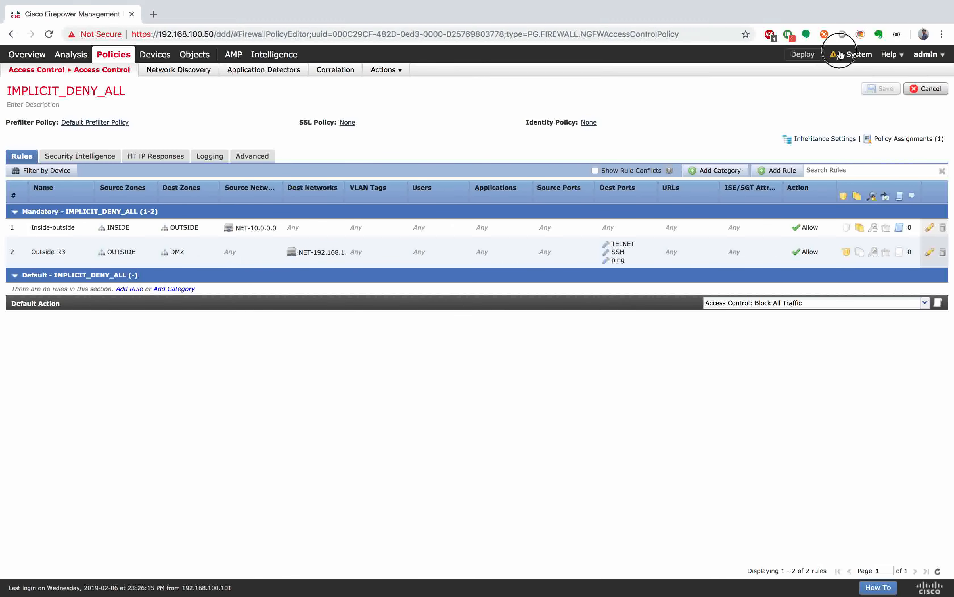
Step: Recheck the still-running FTD deployment, then bring up the Devices > NAT policy list
left_click(839, 55)
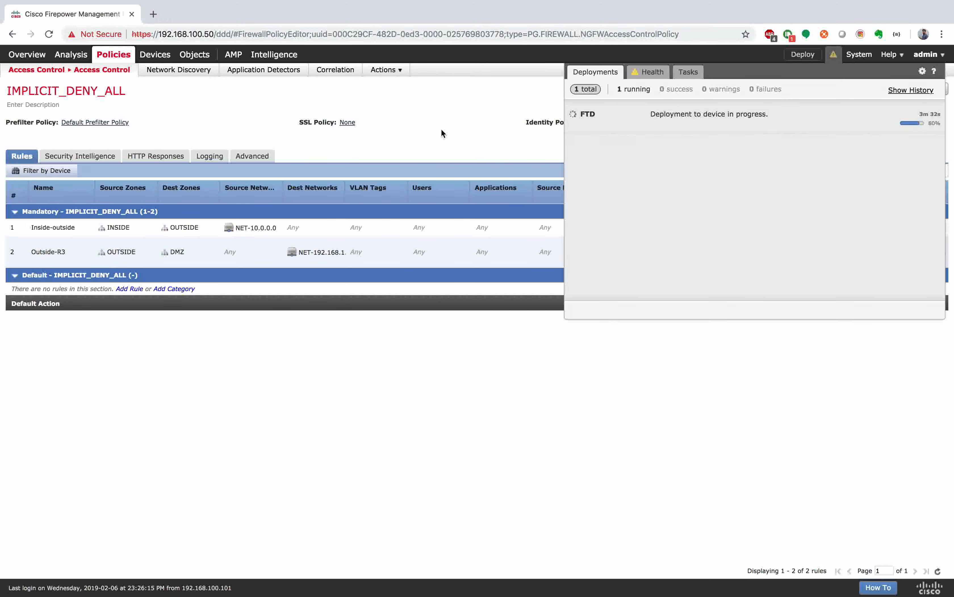
left_click(449, 124)
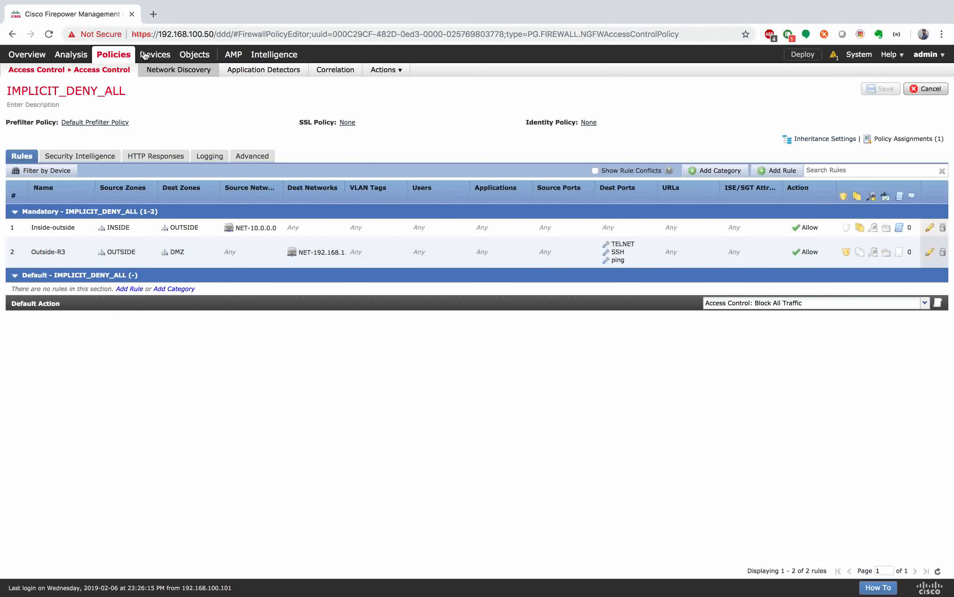
mouse_move(152, 55)
left_click(96, 70)
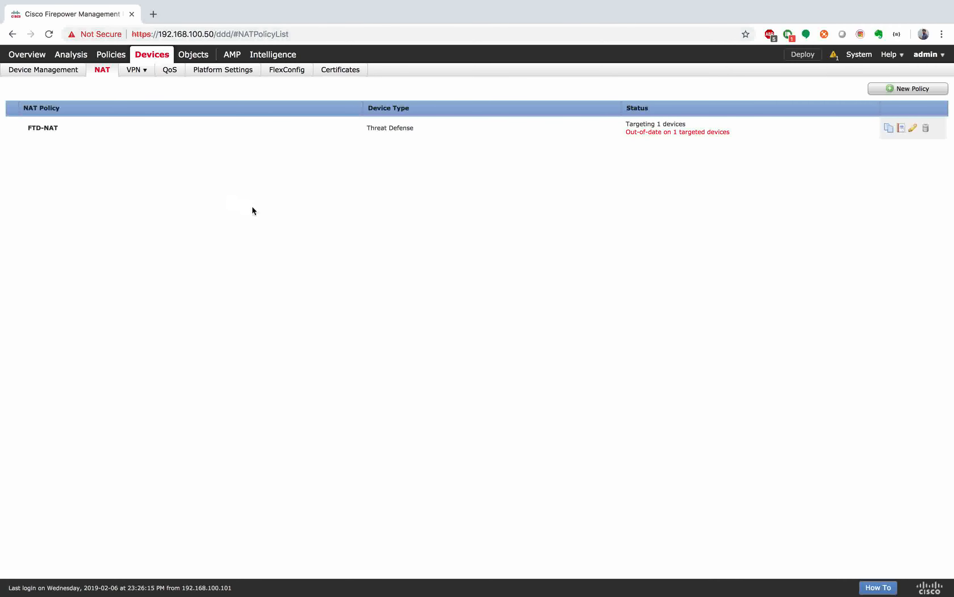
Step: Review FTD-NAT's static R3 to R3-X rule's interface objects and translation, cancelling without changes
left_click(276, 130)
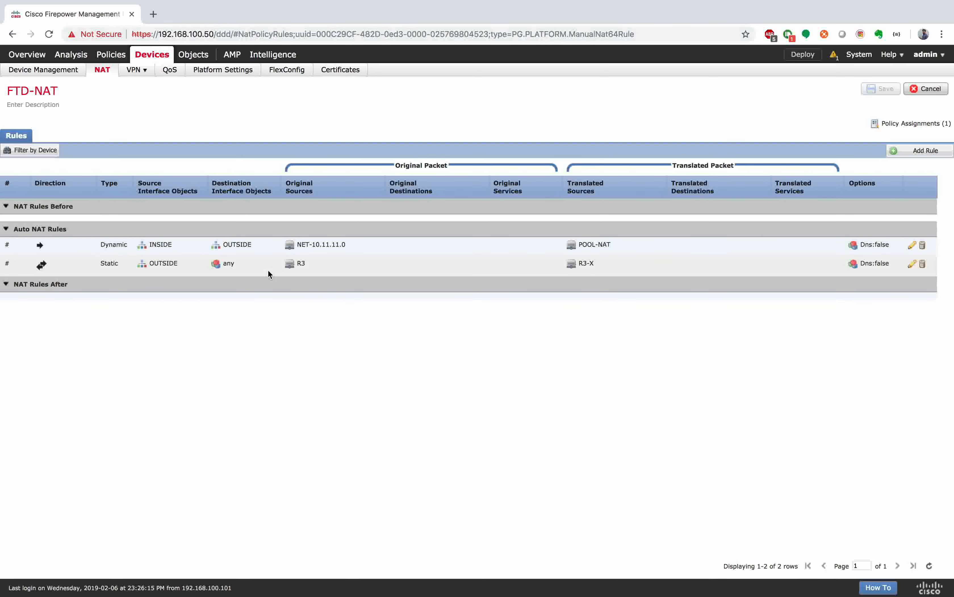
left_click(911, 264)
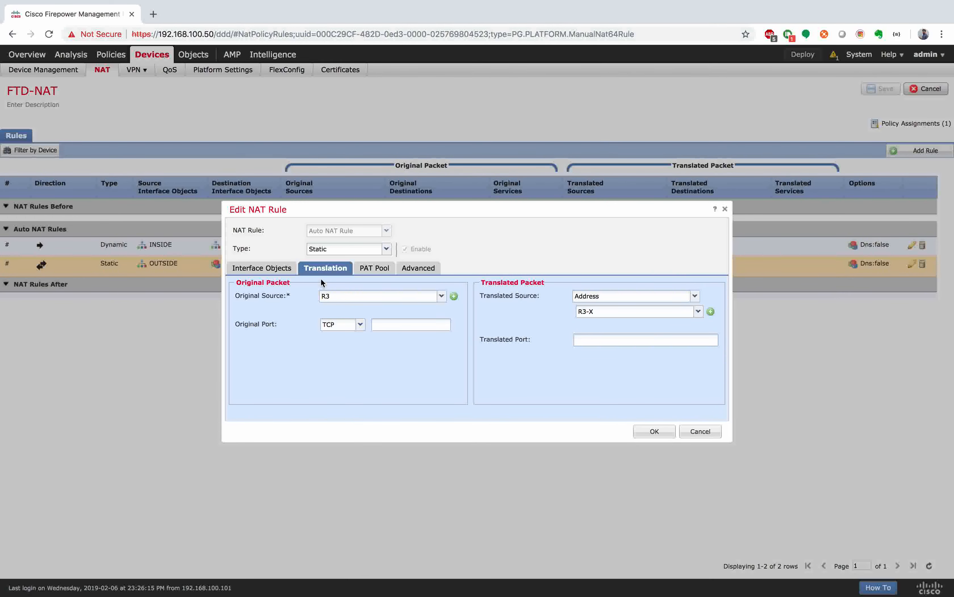
left_click(277, 269)
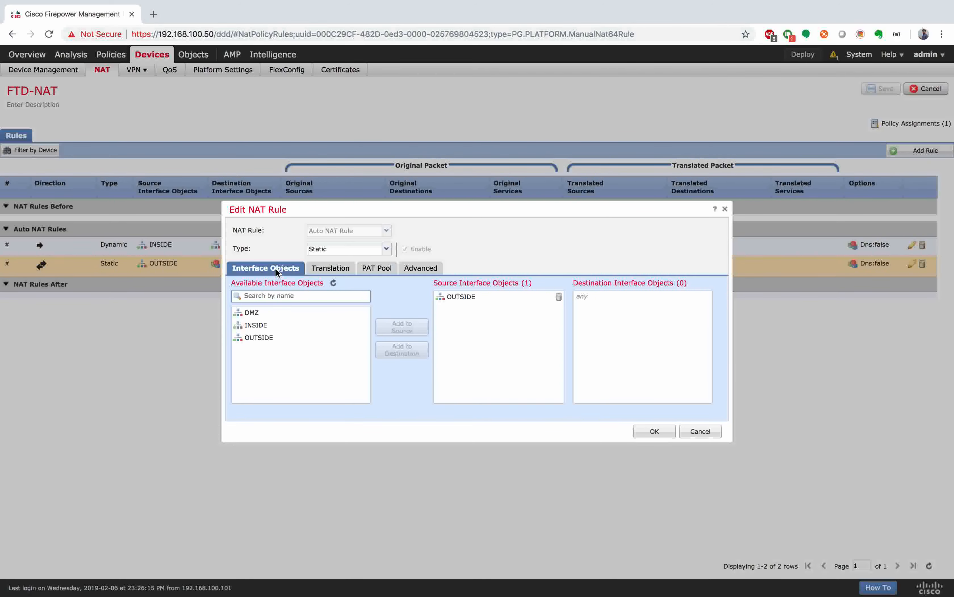
left_click(347, 270)
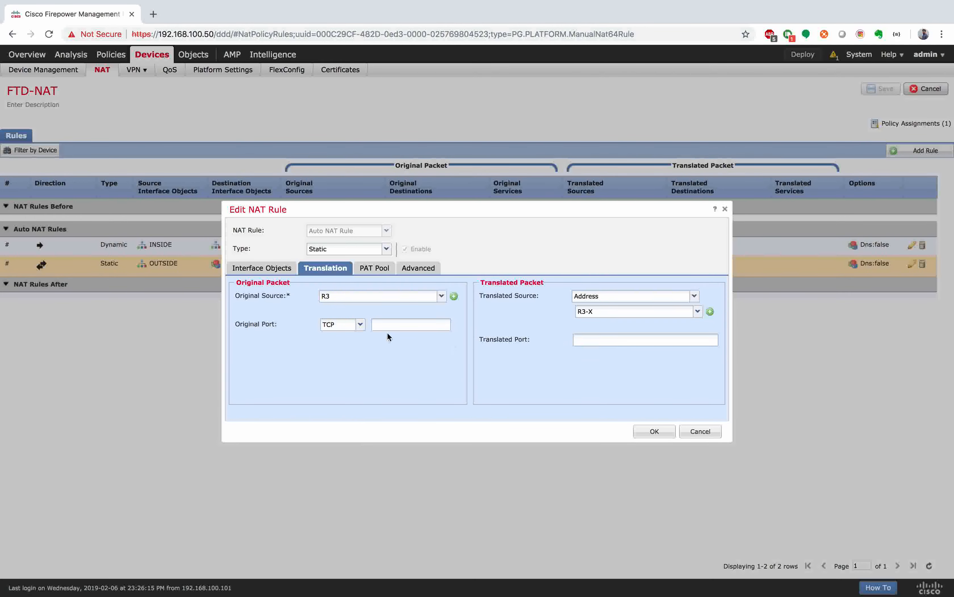
left_click(267, 268)
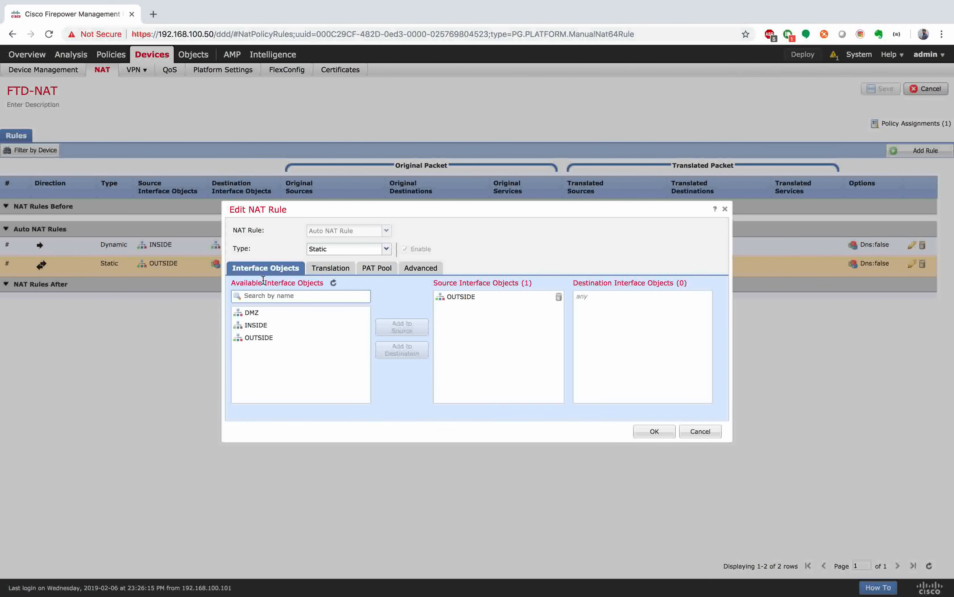
left_click(700, 431)
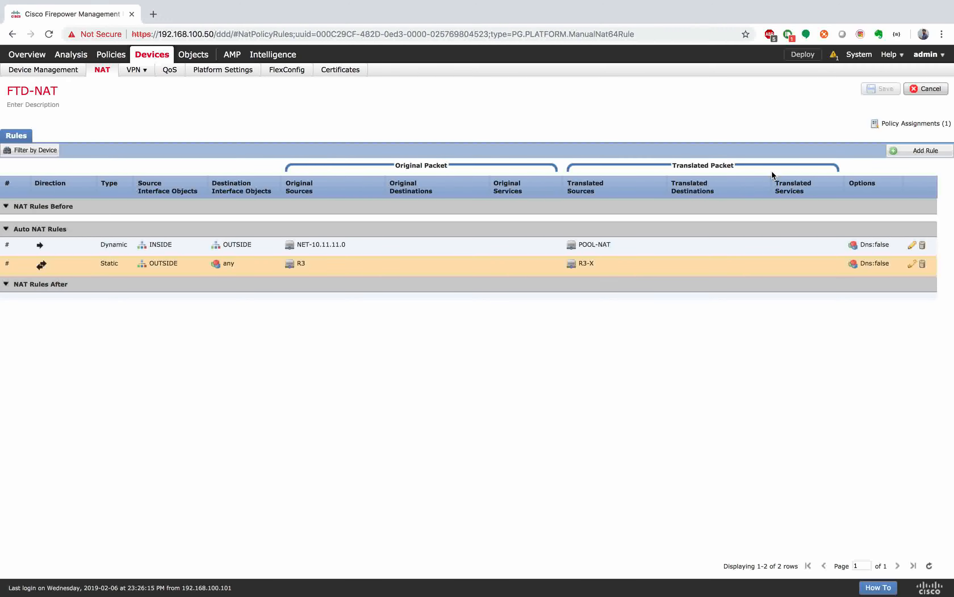
Step: Check whether the FTD deployment has finished, then return to the terminal desktop
left_click(835, 57)
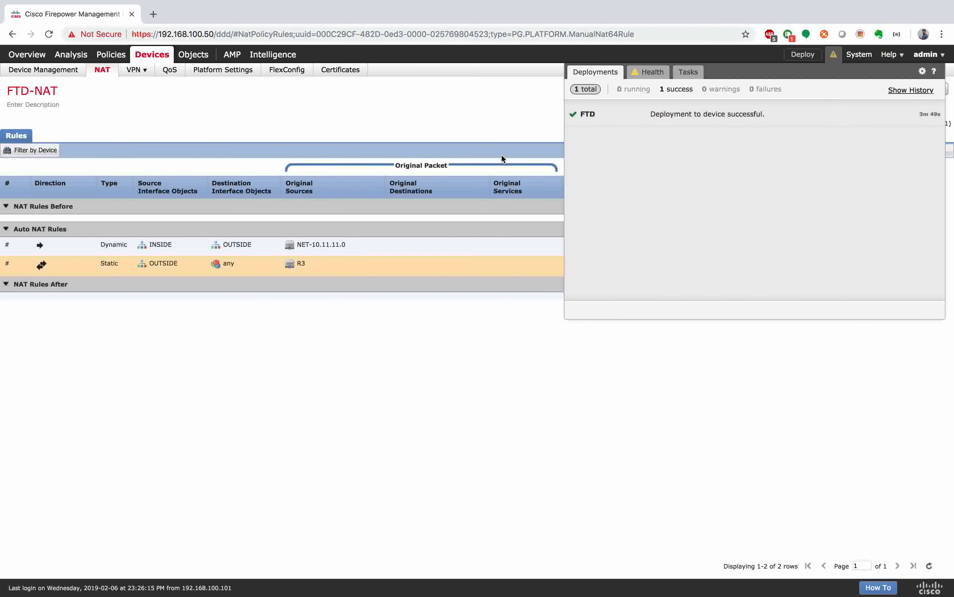
left_click(500, 121)
key("ctrl+Right")
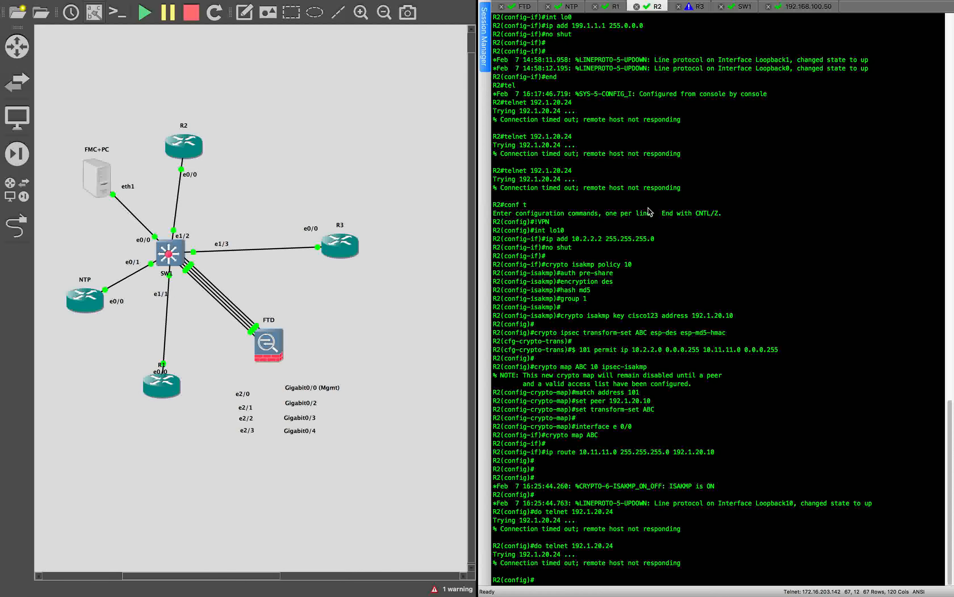
Step: Retry telnet from R2 to 192.1.20.24 twice; both attempts time out
key("Up")
key("Return")
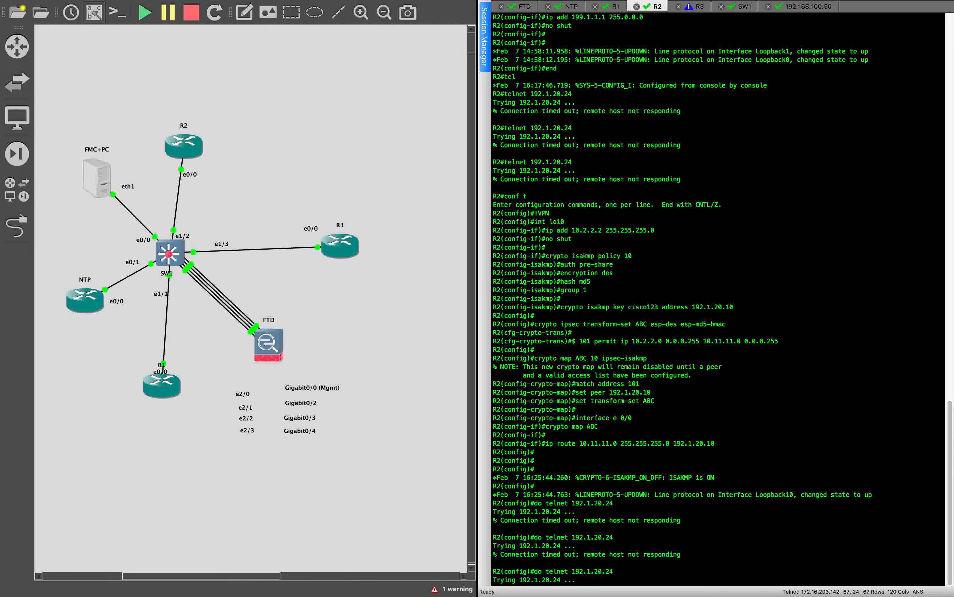
key("Up")
key("Return")
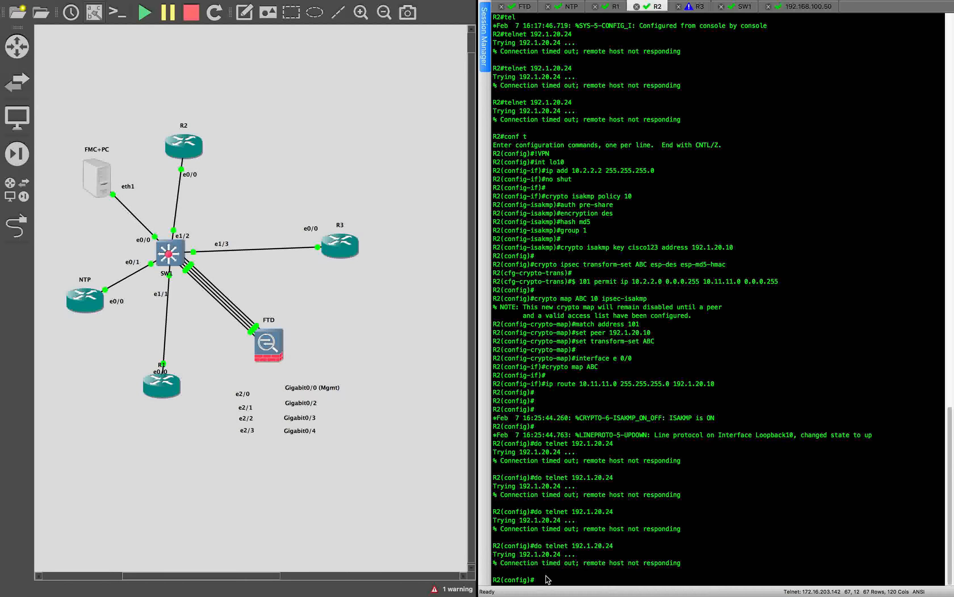
key("ctrl+Left")
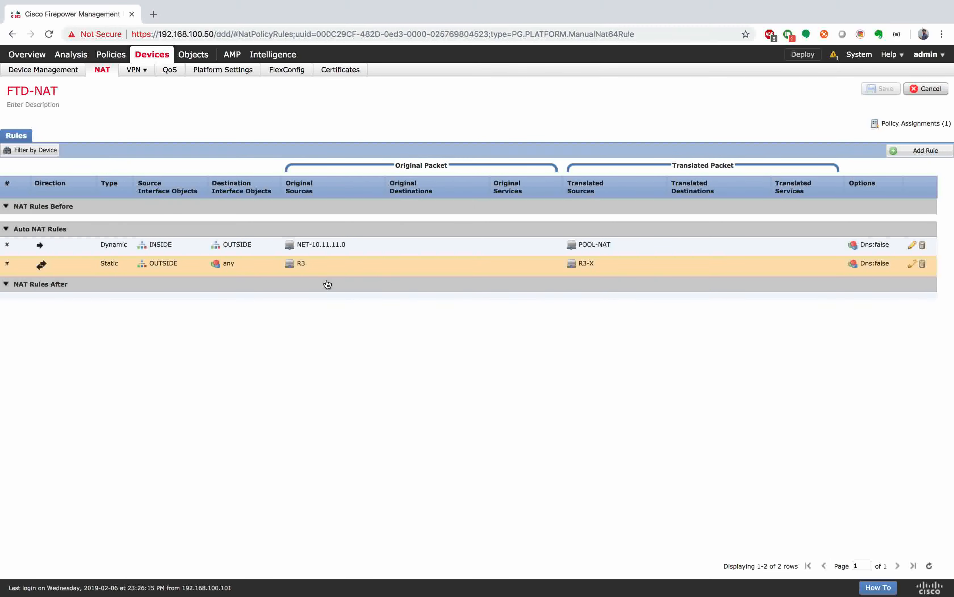
Step: Add DMZ as the destination interface on the static R3 to R3-X rule, then view its translation
left_click(912, 263)
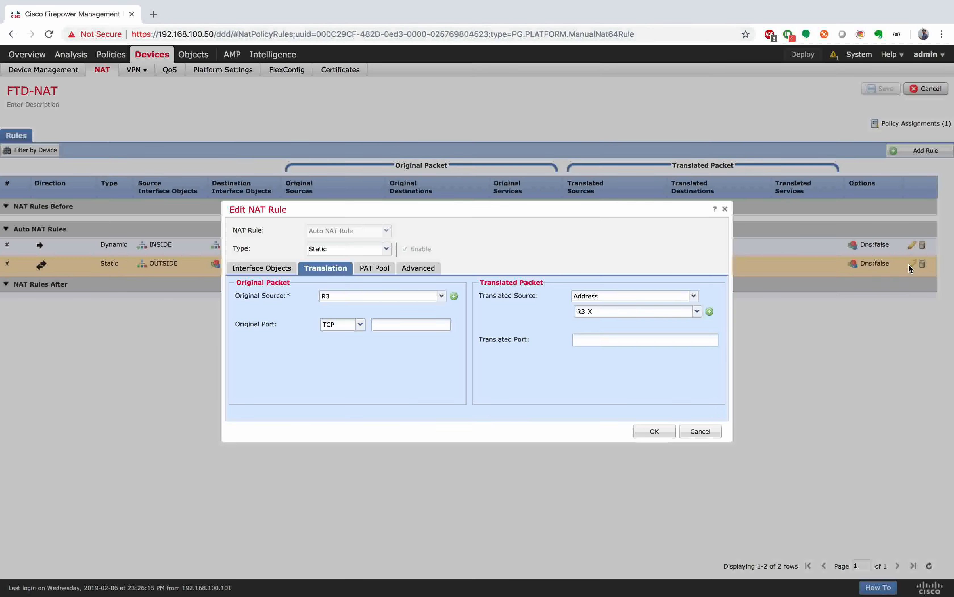
left_click(277, 265)
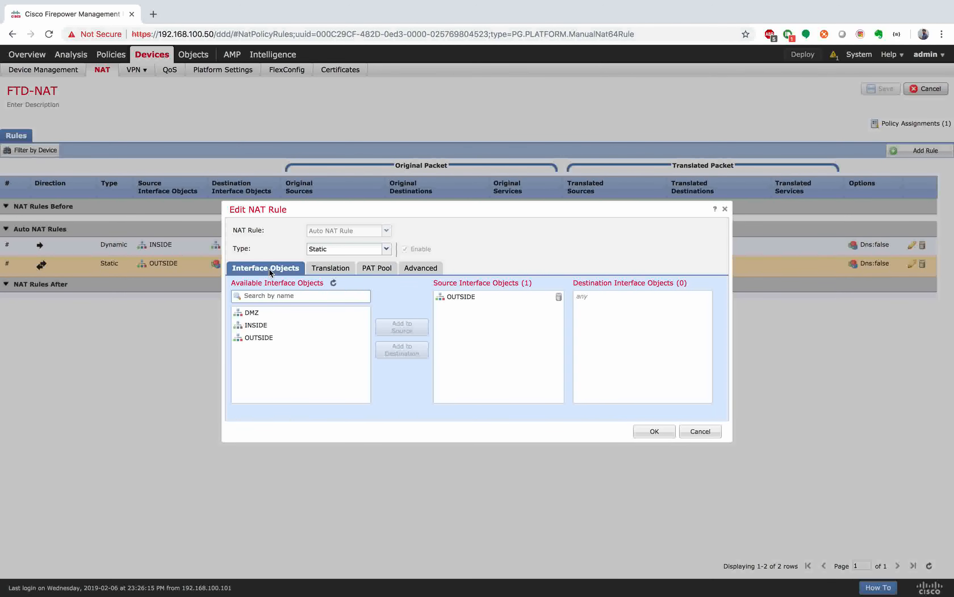
left_click(264, 318)
left_click(412, 356)
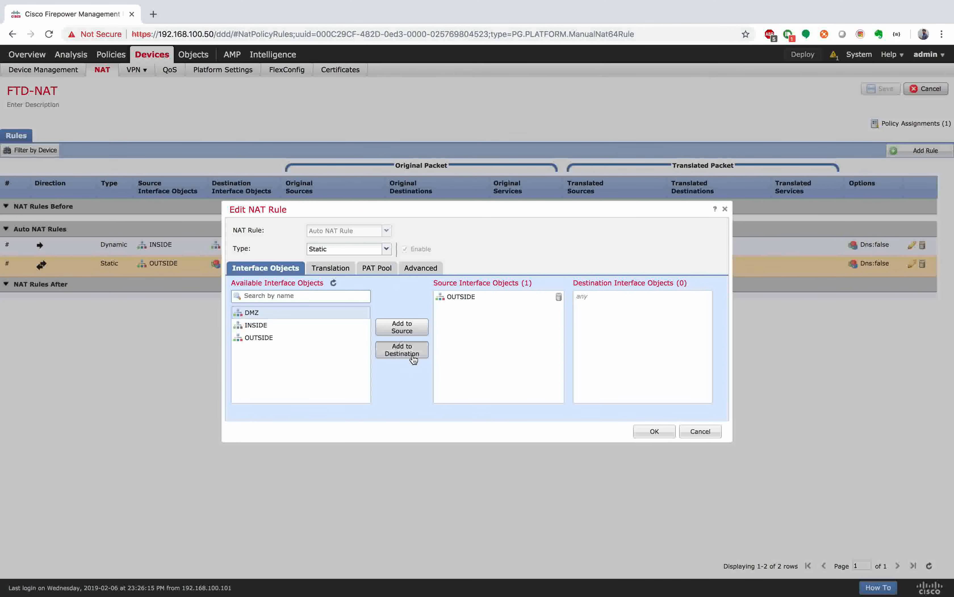
left_click(341, 270)
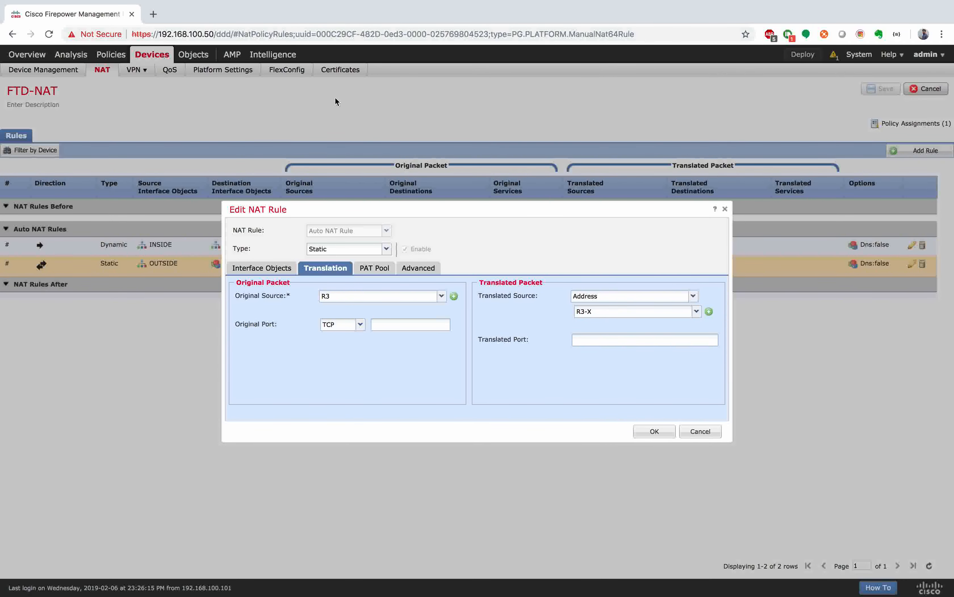
Step: Open a second tab loading the management center at 192.168.100.50, keeping the NAT rule edit open
left_click(154, 14)
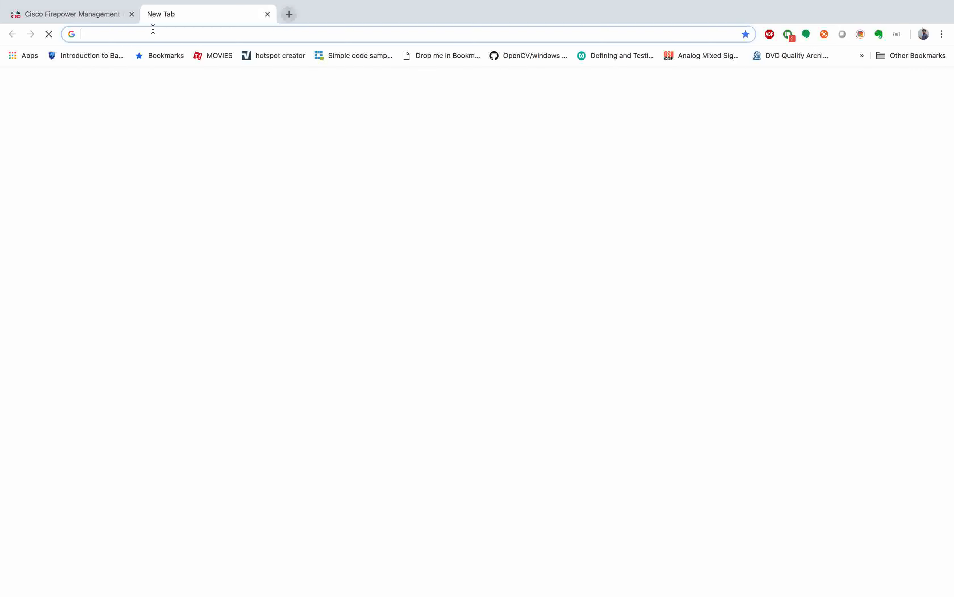
type("192.168.100.50")
key("Return")
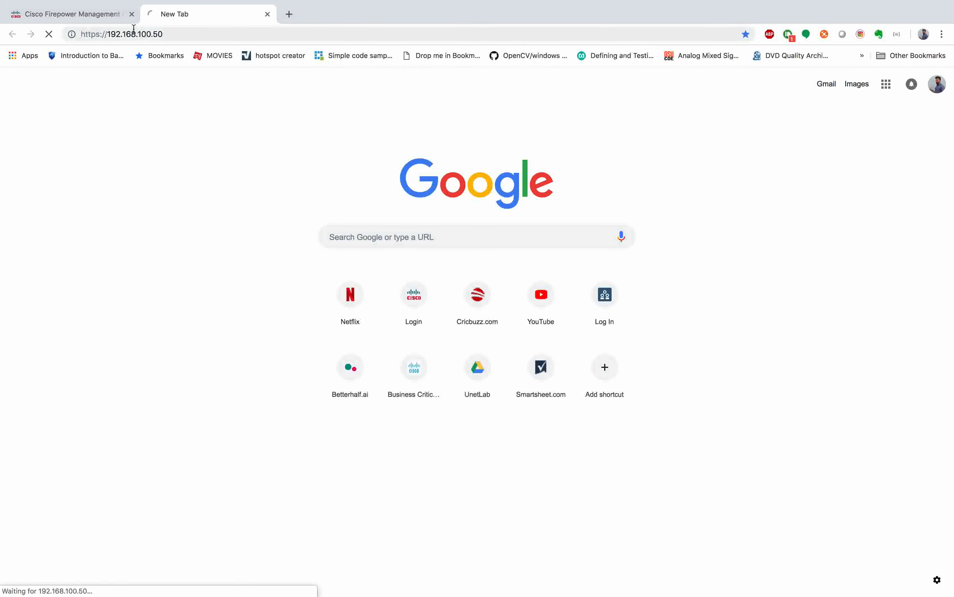
left_click(106, 16)
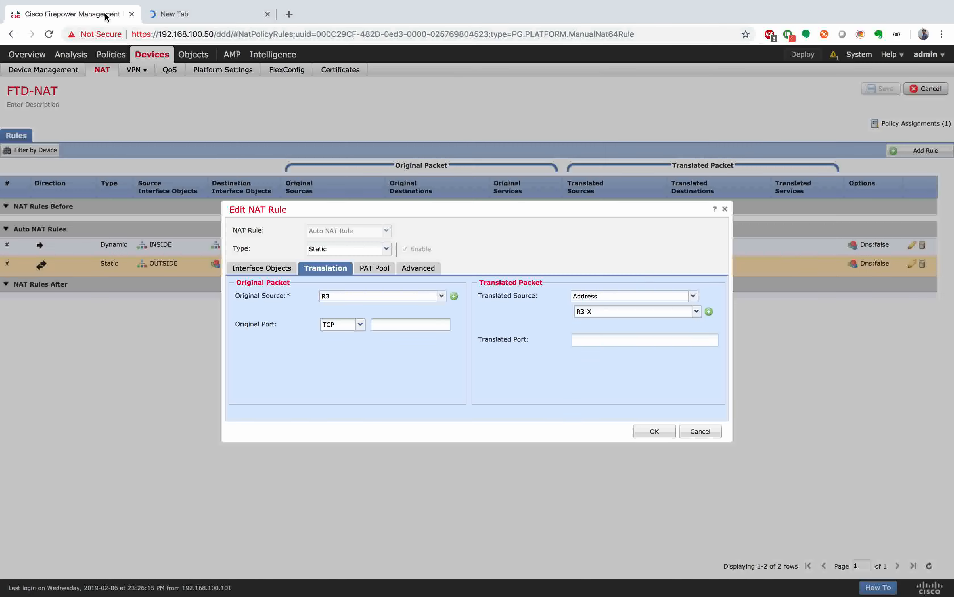
left_click(223, 15)
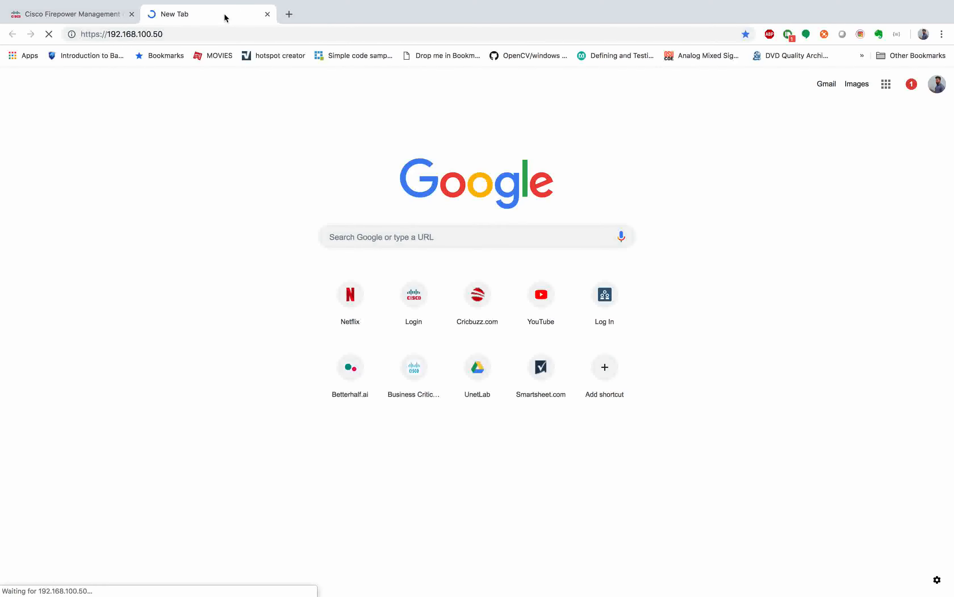
left_click(97, 11)
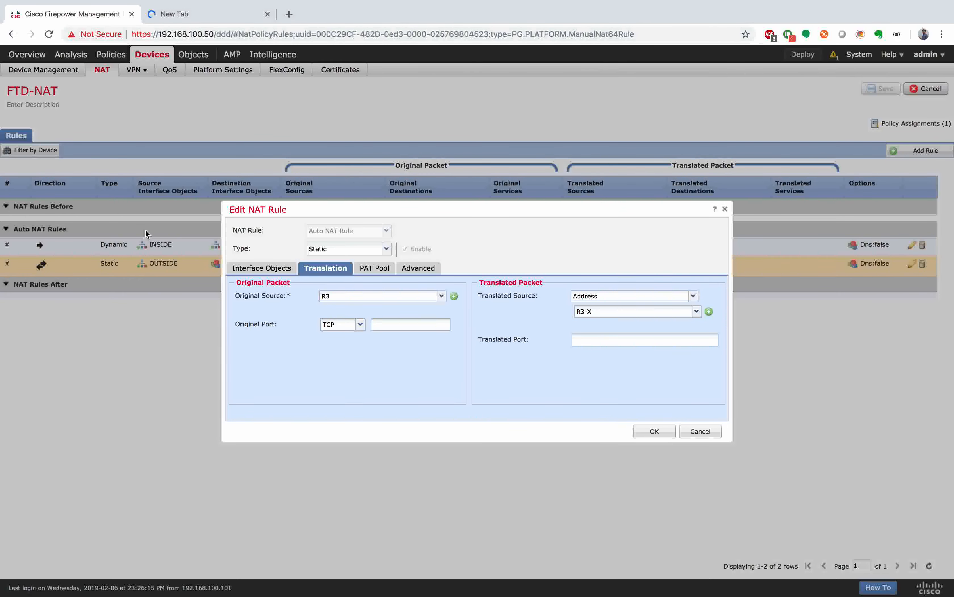
left_click(218, 16)
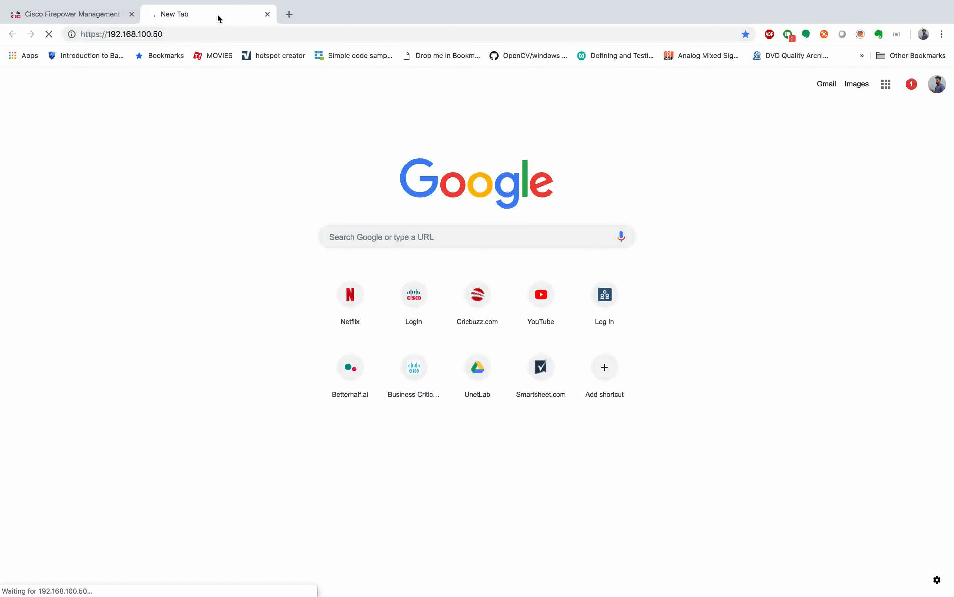
left_click(106, 15)
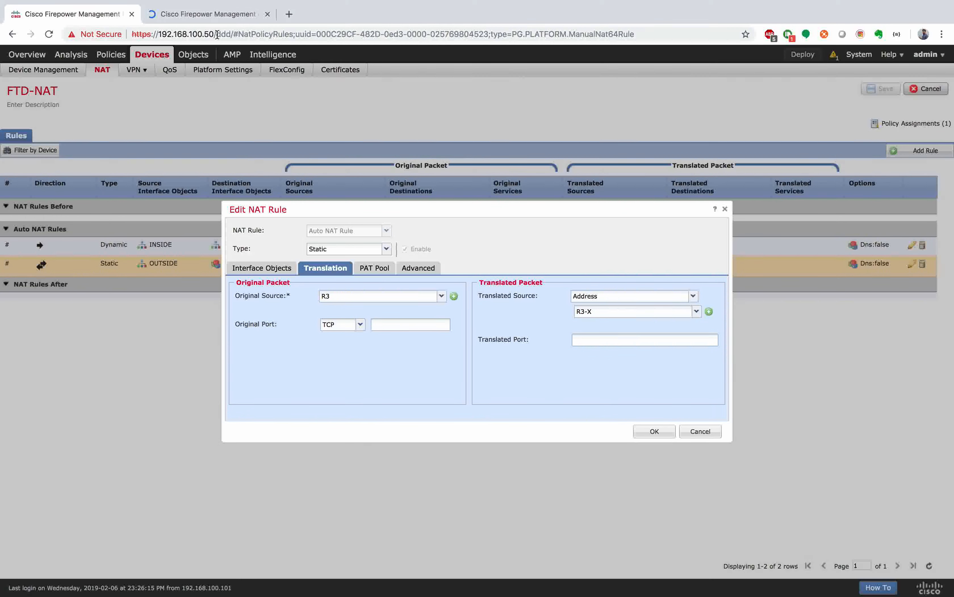
Step: From the second session's Summary Dashboard, go to Objects in the top menu
left_click(221, 15)
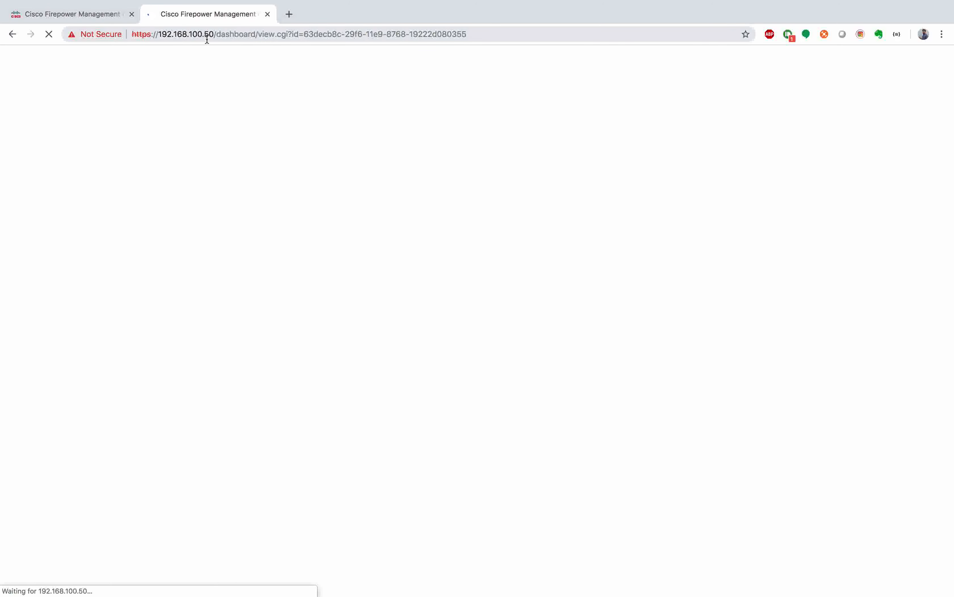
left_click(101, 16)
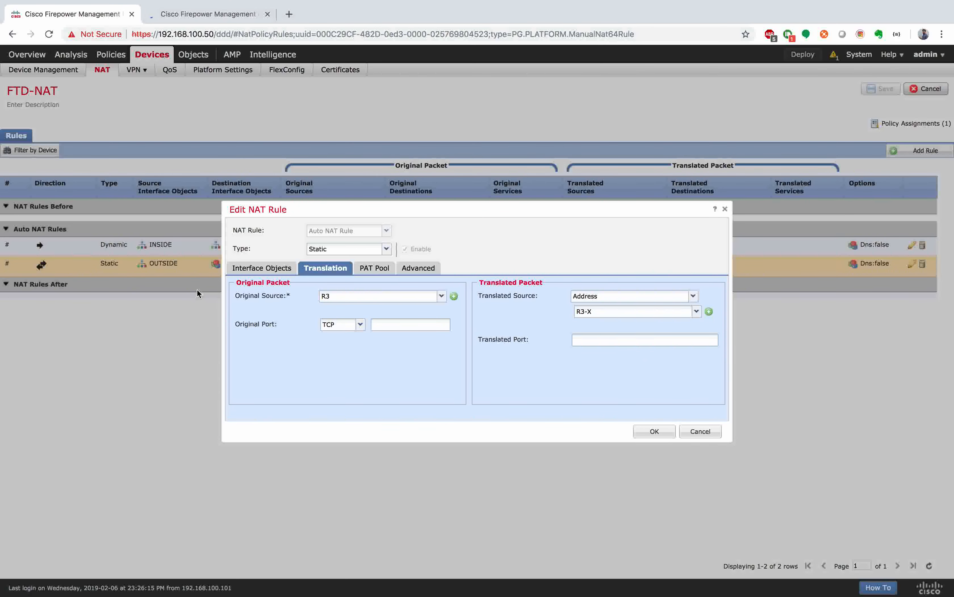
left_click(208, 9)
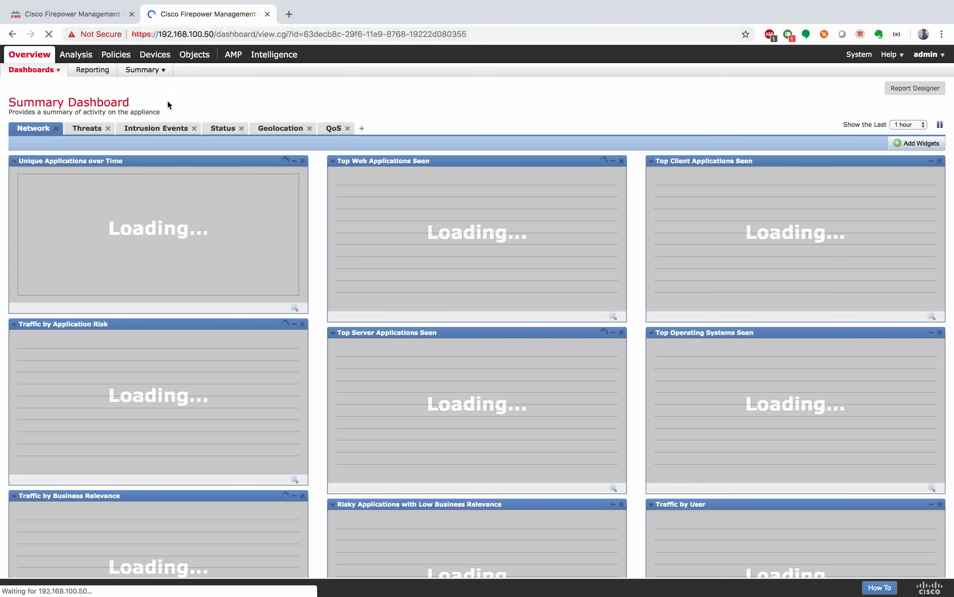
left_click(194, 56)
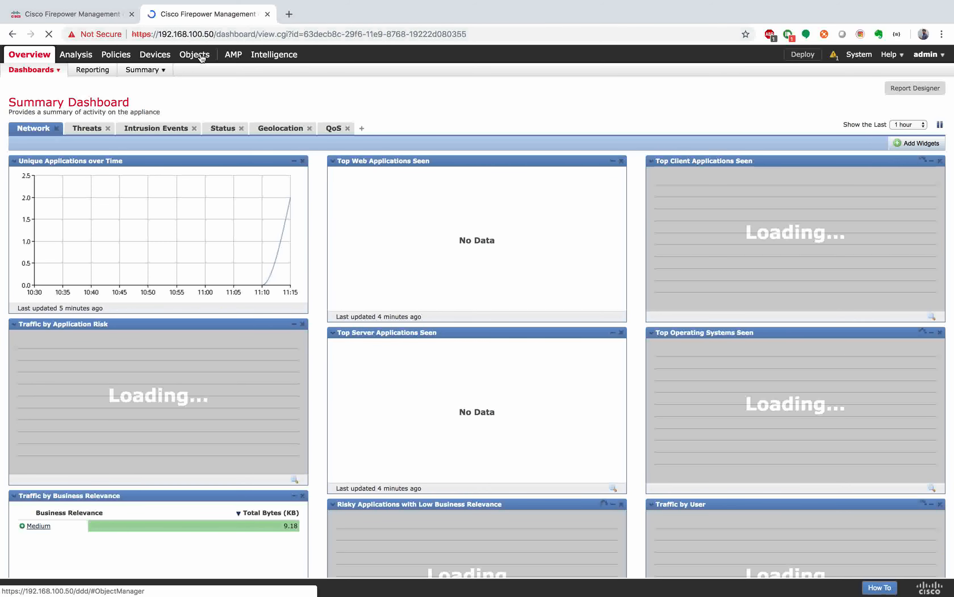
left_click(91, 17)
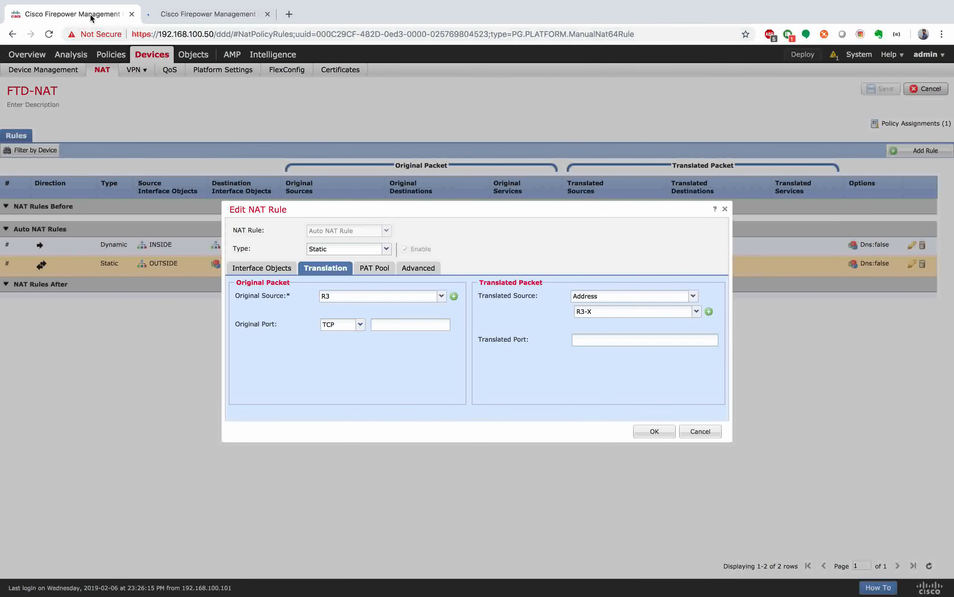
left_click(203, 19)
left_click(191, 58)
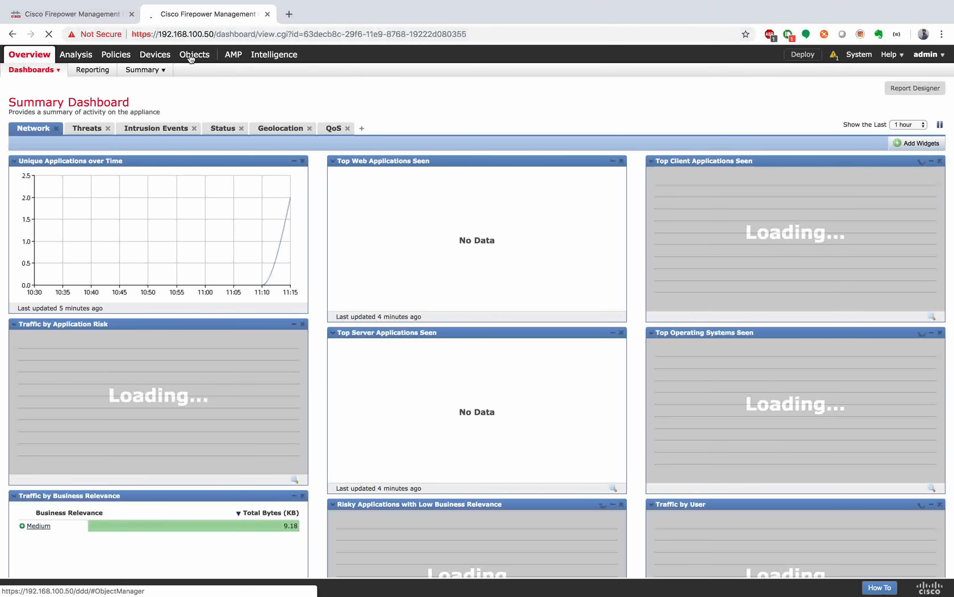
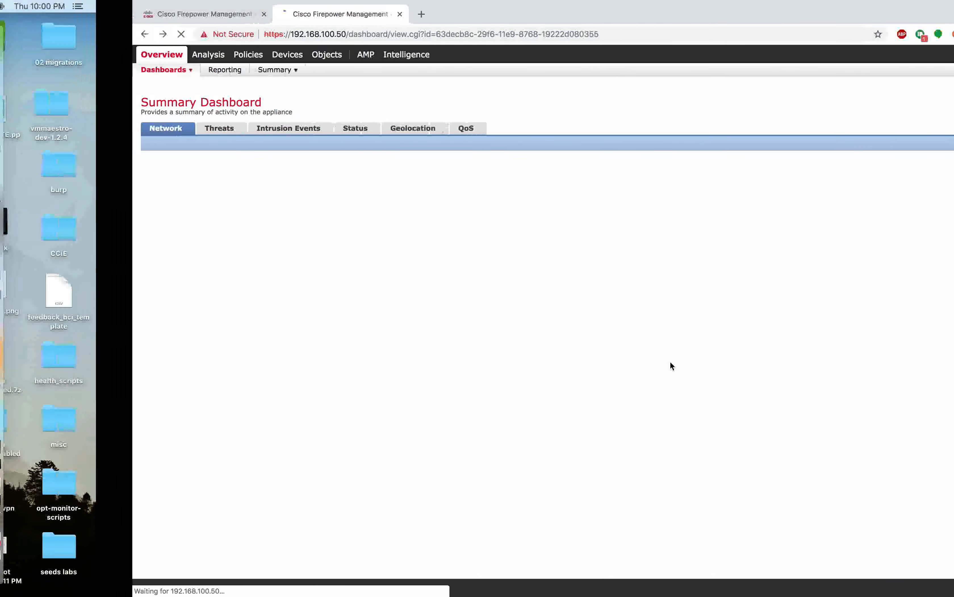
Step: Check the GNS3/R2 workspace, then return to the FMC Summary Dashboard loading in the second tab
key("ctrl+Right")
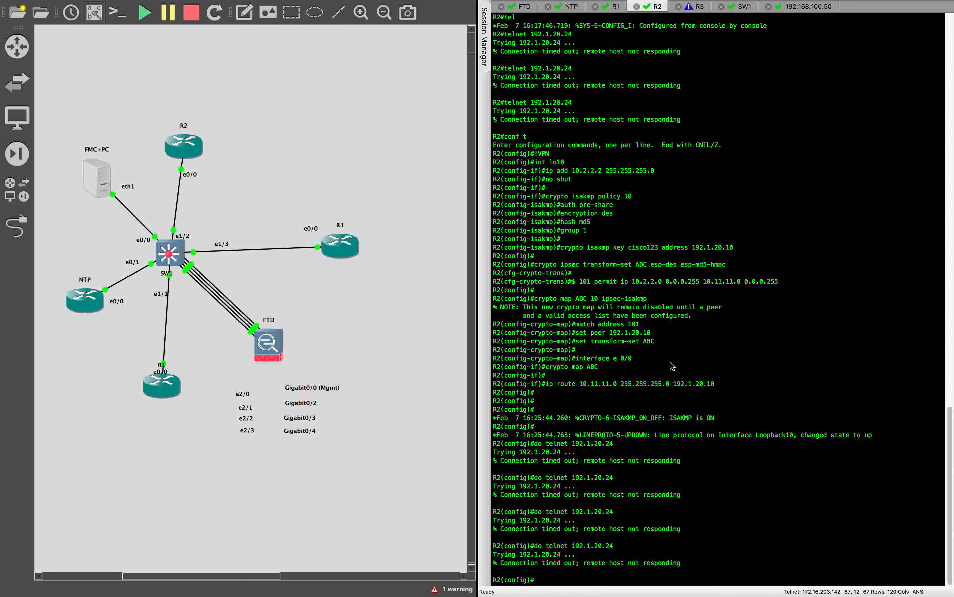
key("ctrl+Left")
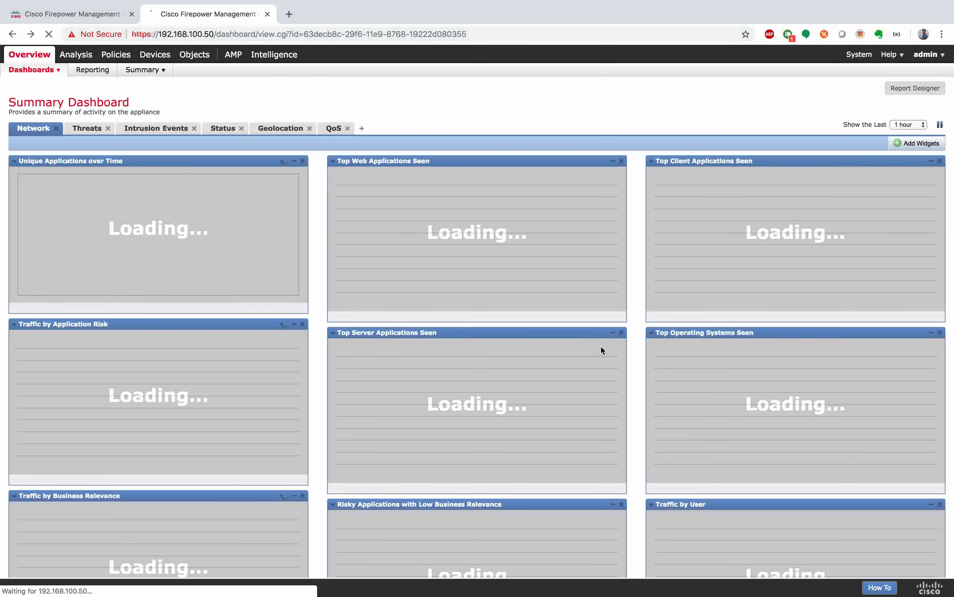
left_click(201, 57)
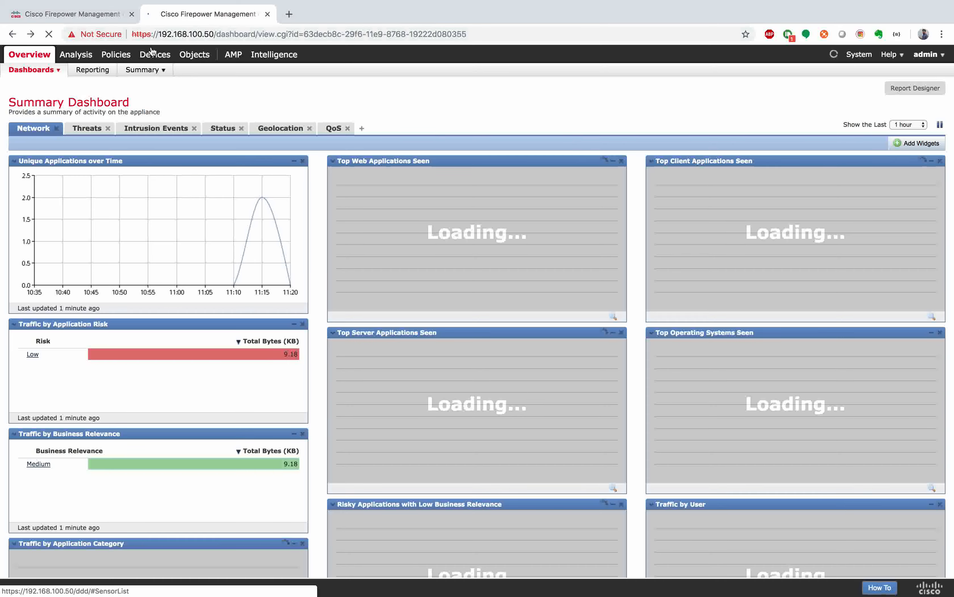
Step: Review the R3 NAT rule's translation and interface objects against the network objects list, then accept it
left_click(99, 17)
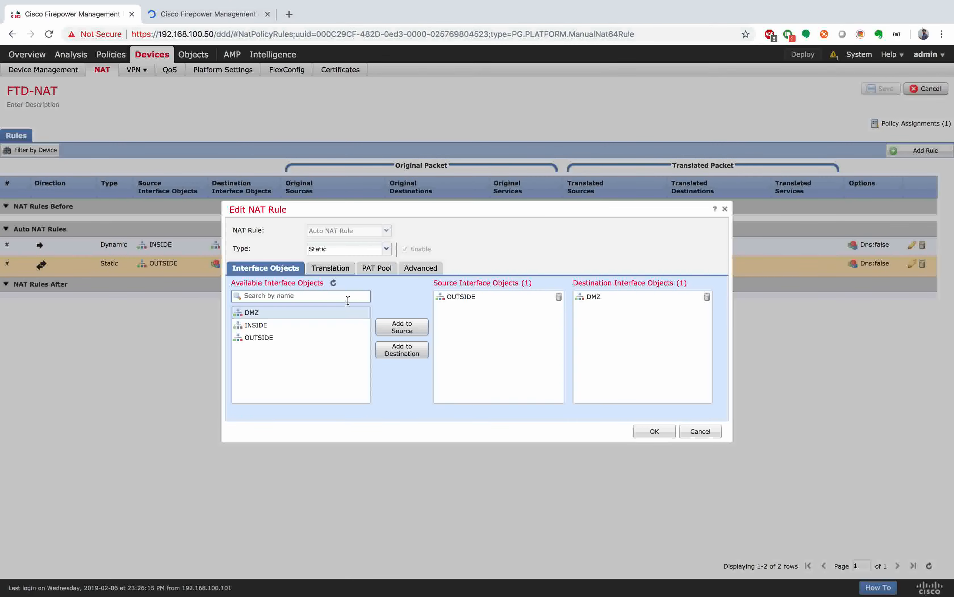
left_click(331, 268)
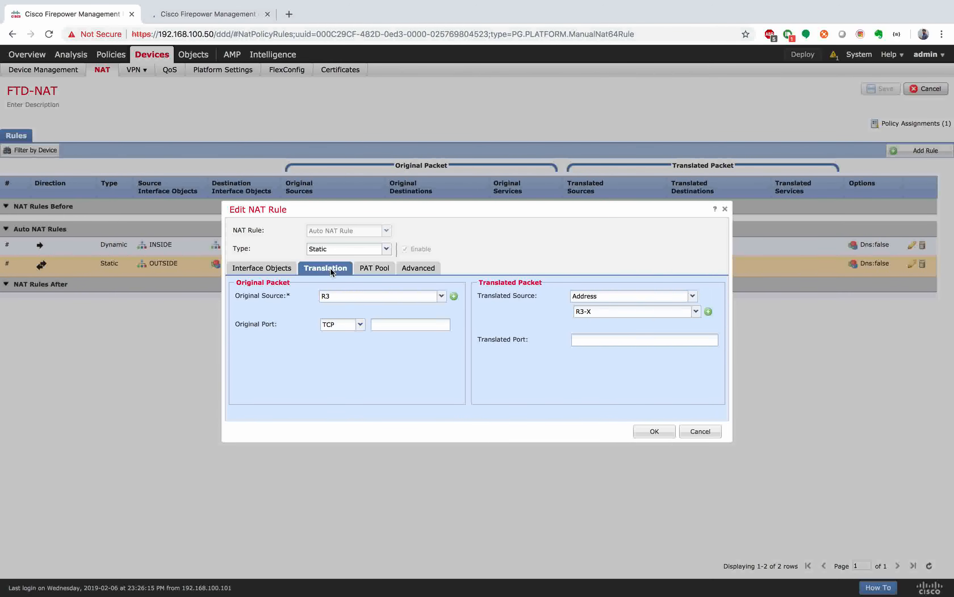
left_click(217, 15)
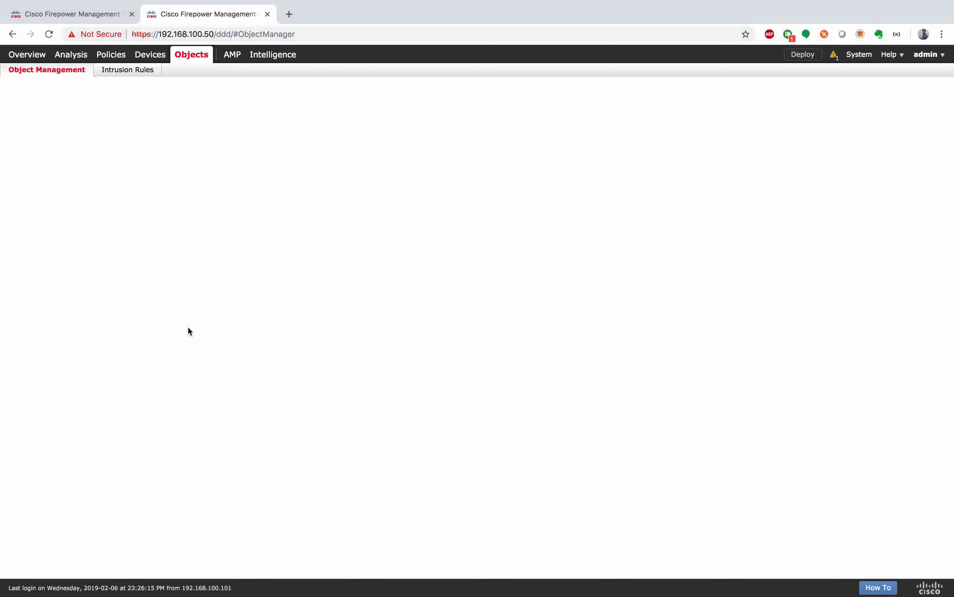
left_click(85, 14)
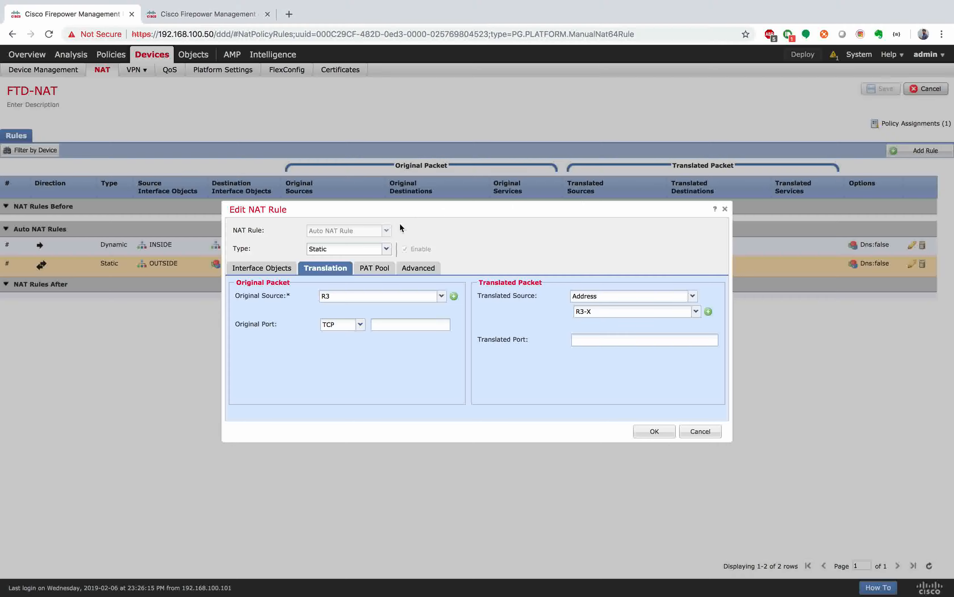
left_click(272, 267)
left_click(655, 431)
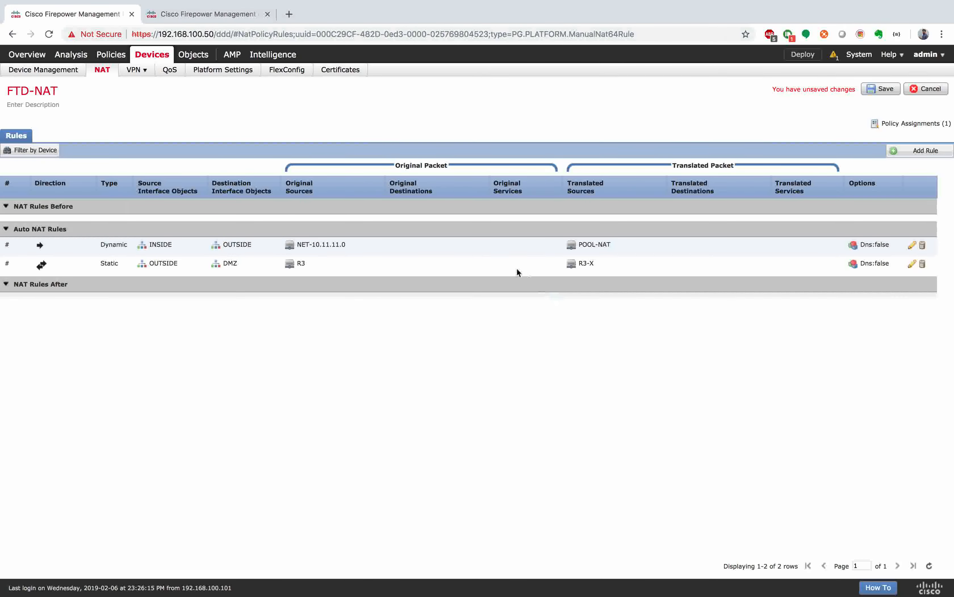
Step: Go to Policies > Access Control, discarding the unsaved NAT changes
mouse_move(98, 56)
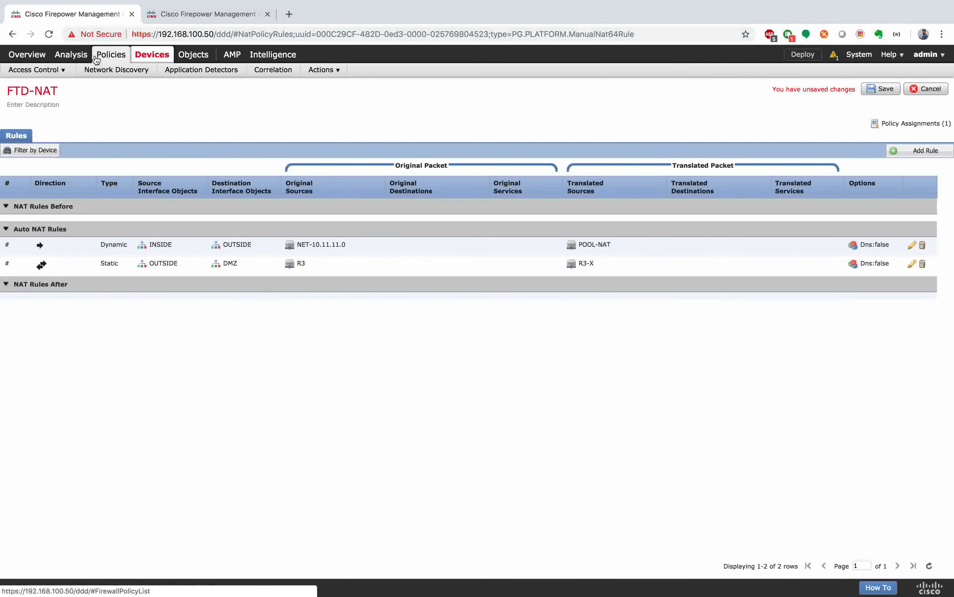
left_click(51, 90)
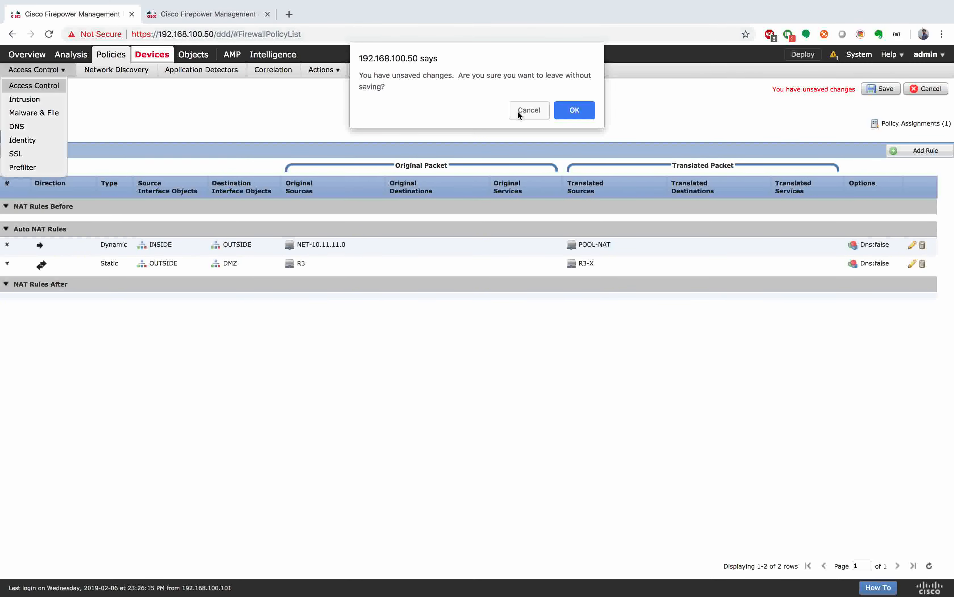
left_click(564, 111)
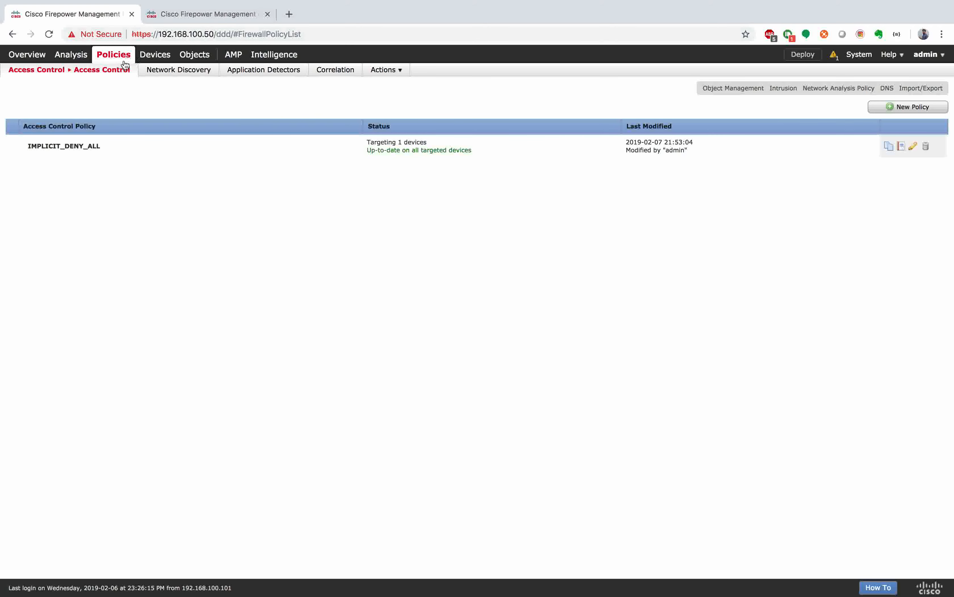
Step: Open the FTD-NAT policy for editing, after checking the second page of network objects
mouse_move(99, 73)
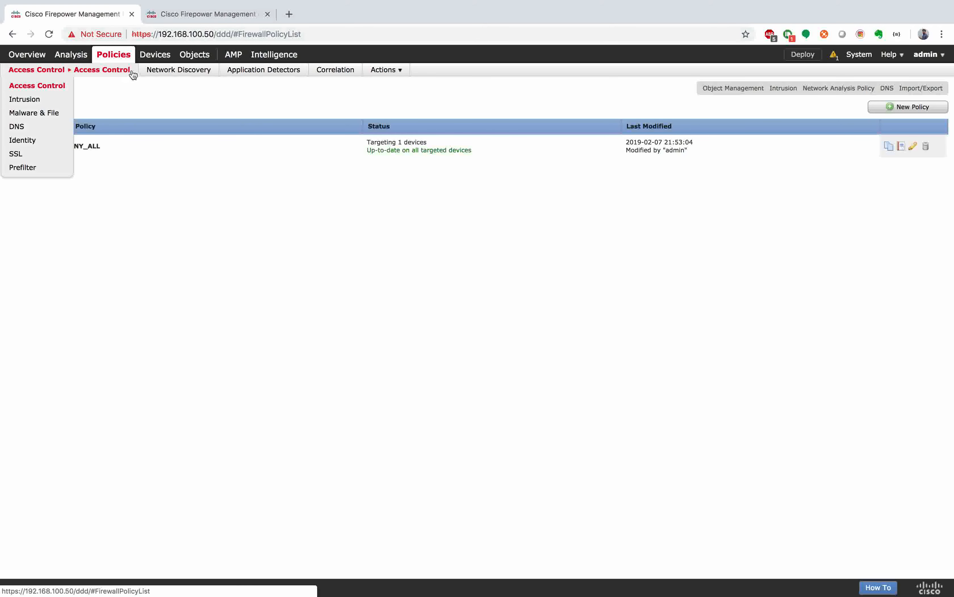
mouse_move(154, 55)
left_click(102, 71)
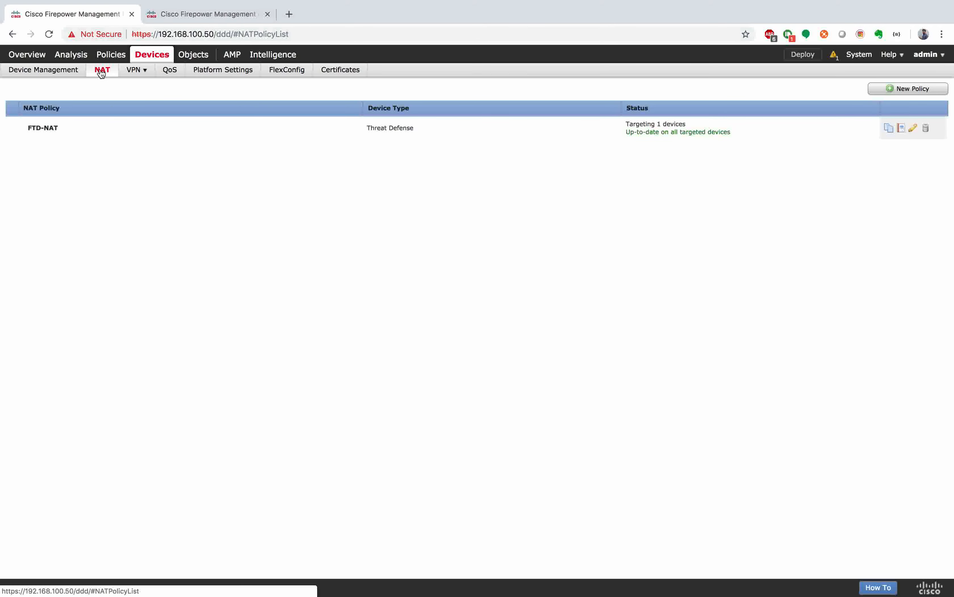
left_click(369, 130)
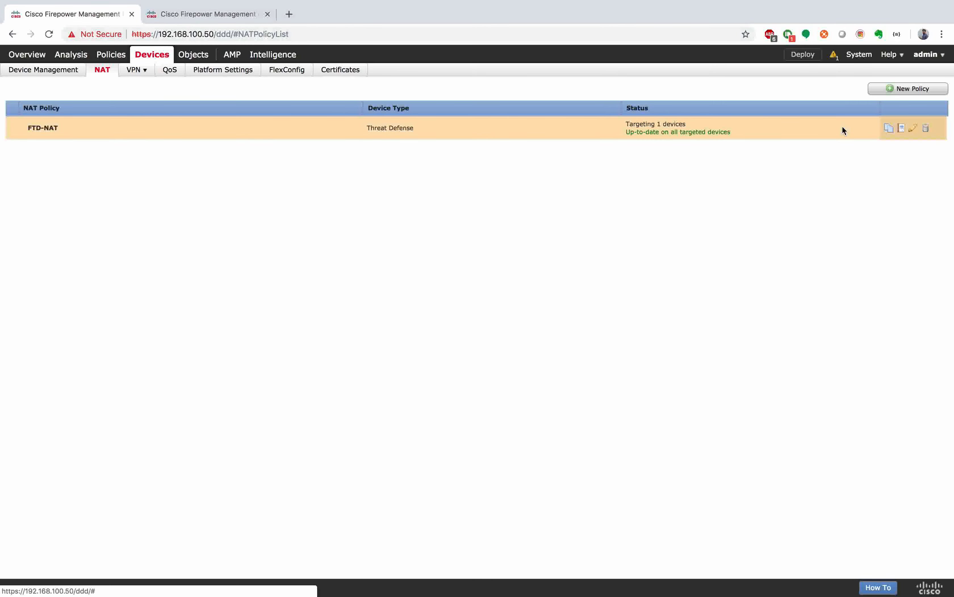
left_click(215, 14)
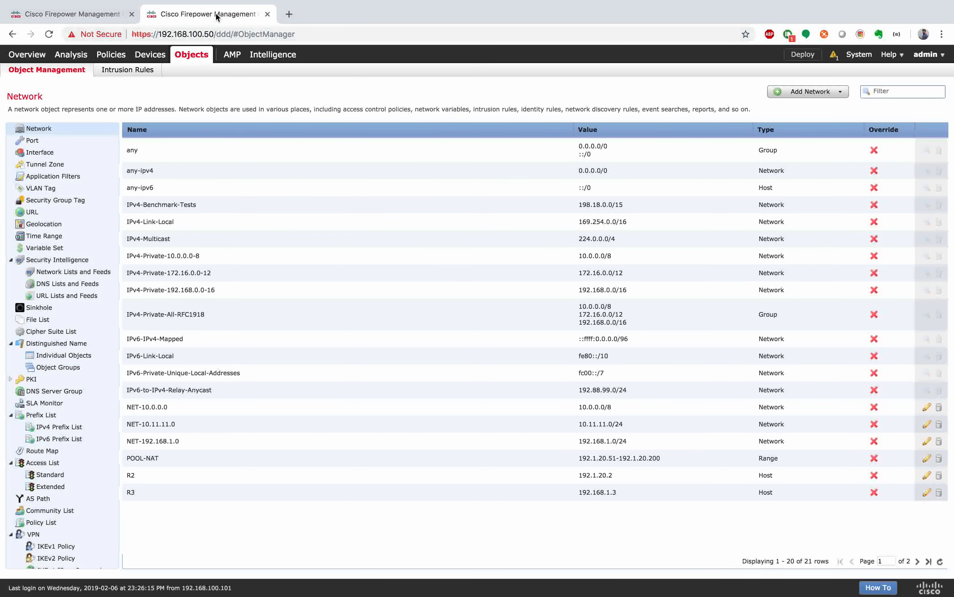
left_click(918, 562)
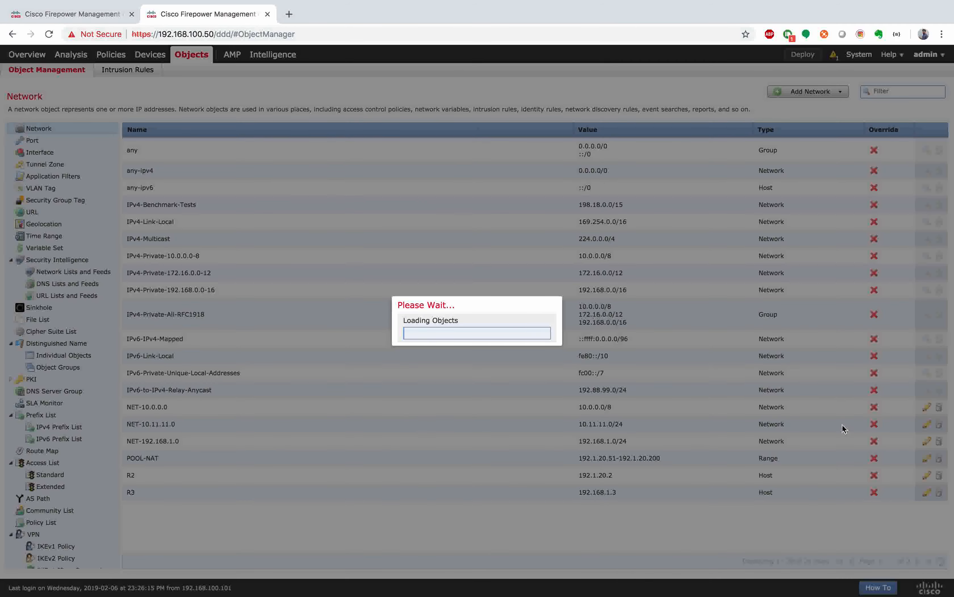
key("ctrl+shift+Tab")
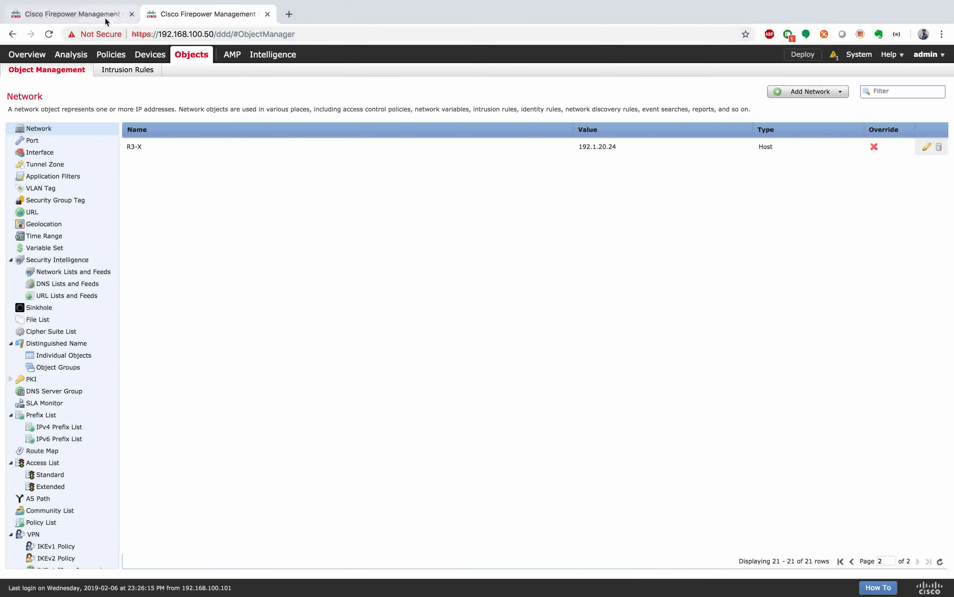
left_click(914, 127)
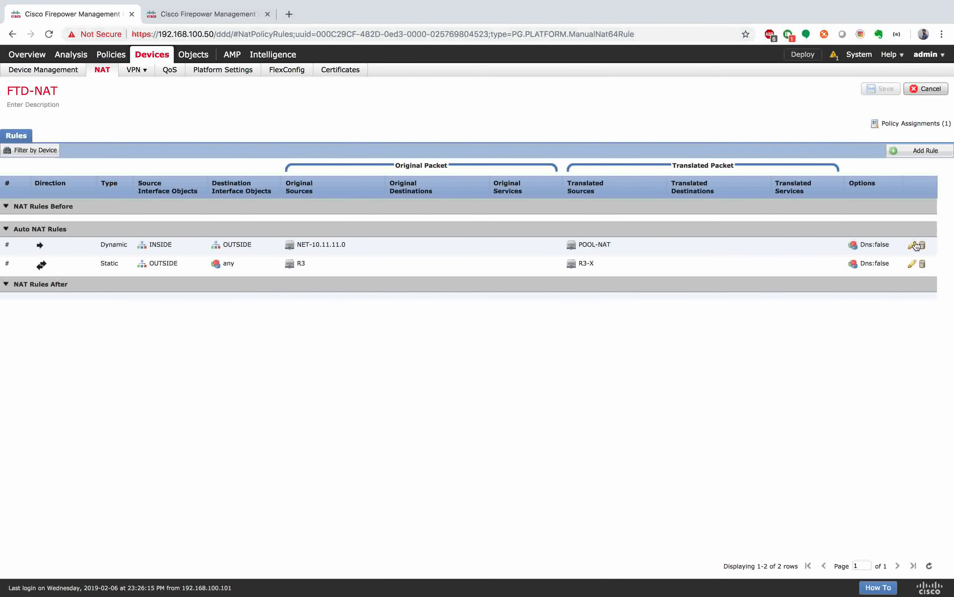
Step: Add DMZ as destination interface on the static R3 rule, save FTD-NAT, and go to Access Control
left_click(909, 264)
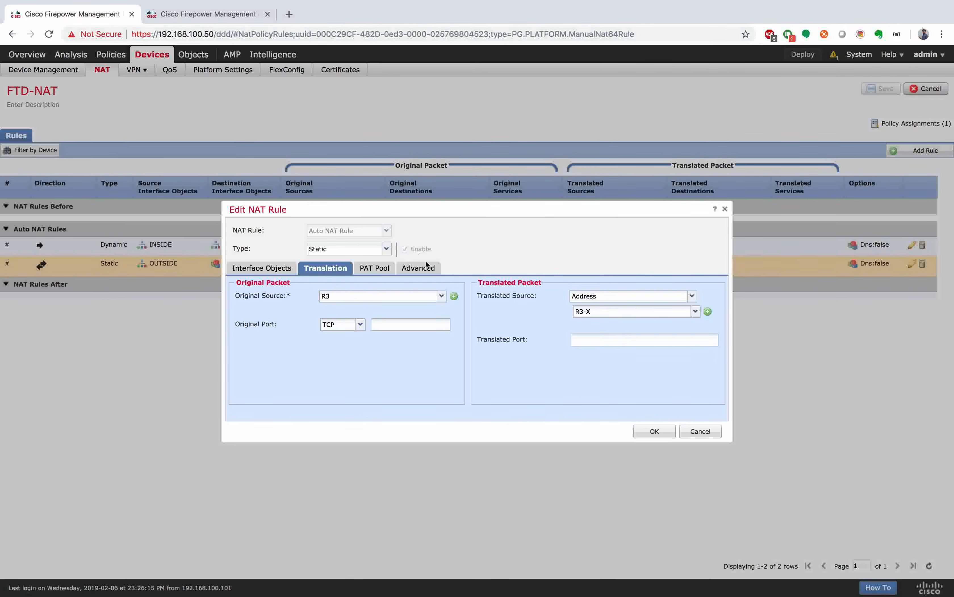
left_click(263, 269)
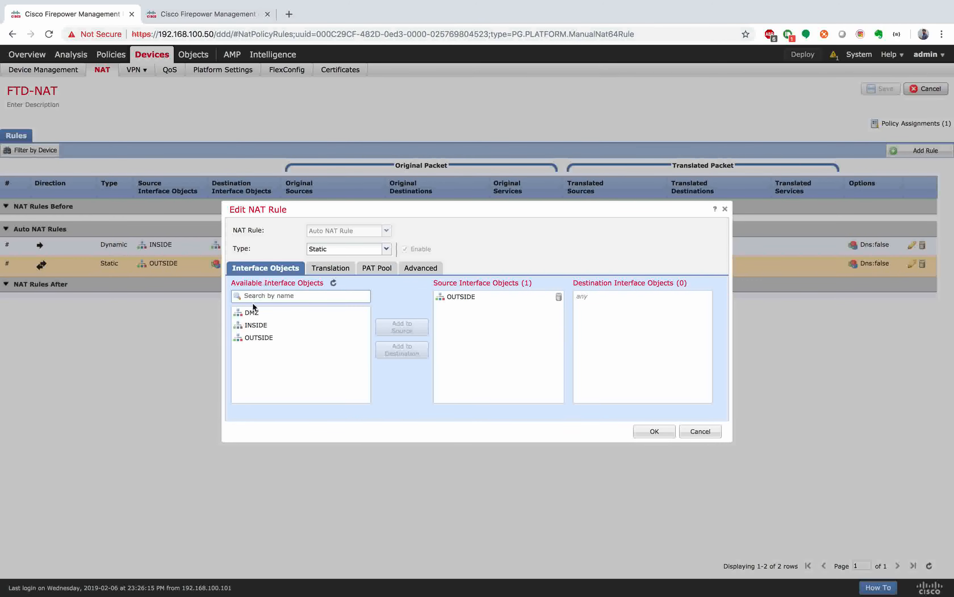
left_click(251, 313)
left_click(402, 350)
left_click(654, 432)
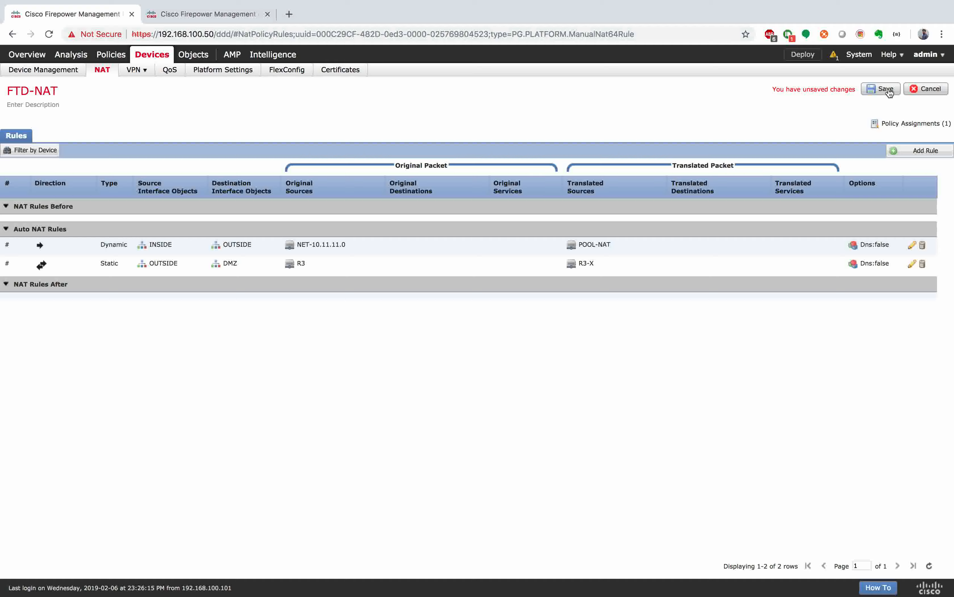
left_click(892, 90)
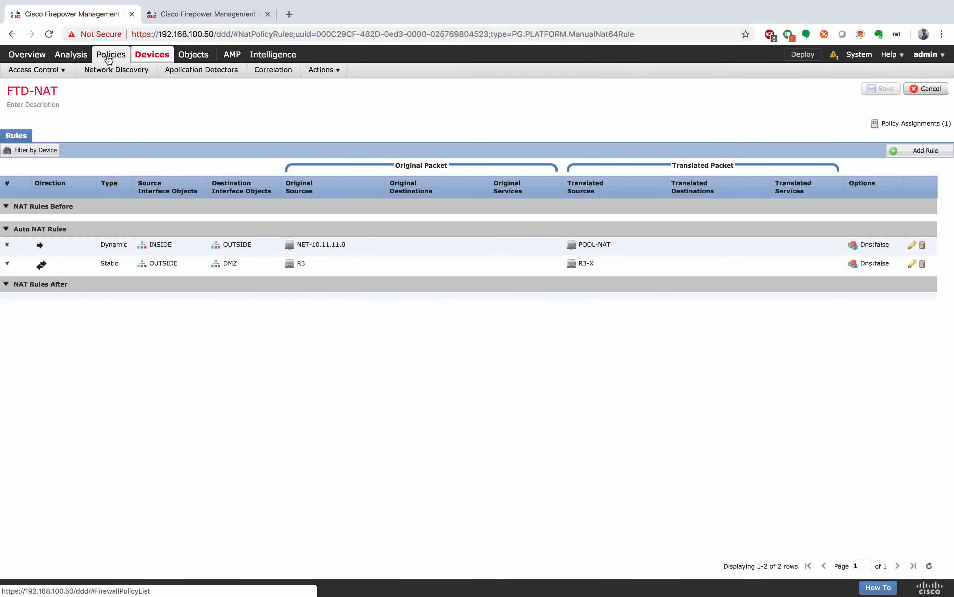
mouse_move(107, 59)
left_click(45, 88)
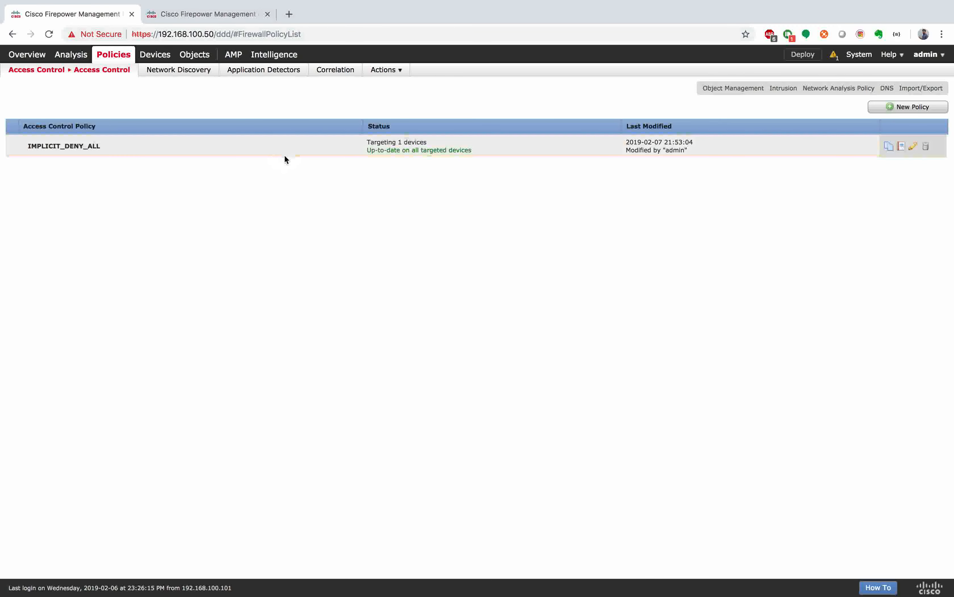
Step: Open IMPLICIT_DENY_ALL and review the Outside-R3 rule's ports, networks and OUTSIDE-to-DMZ zones
left_click(913, 146)
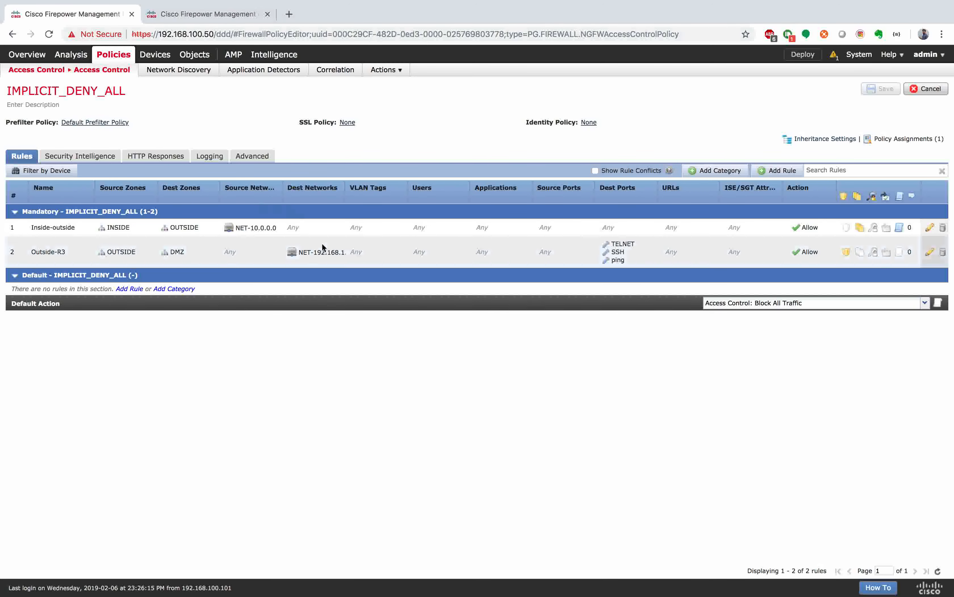
double_click(321, 260)
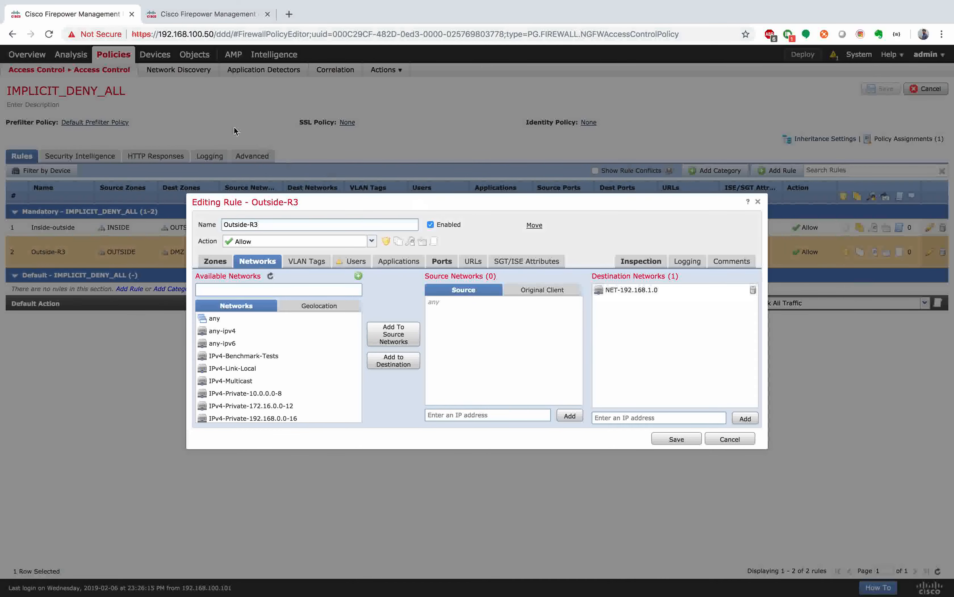
left_click(231, 21)
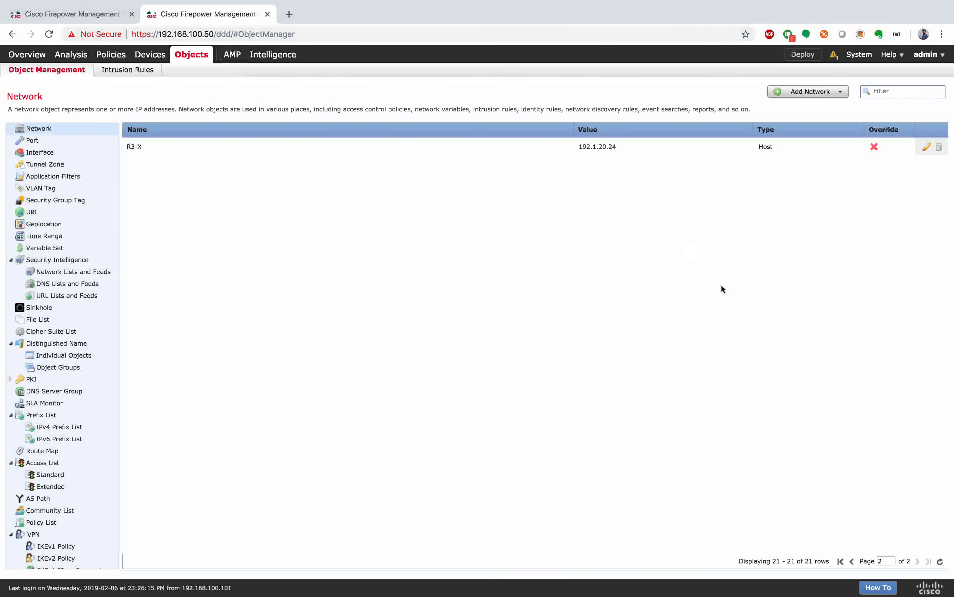
left_click(851, 560)
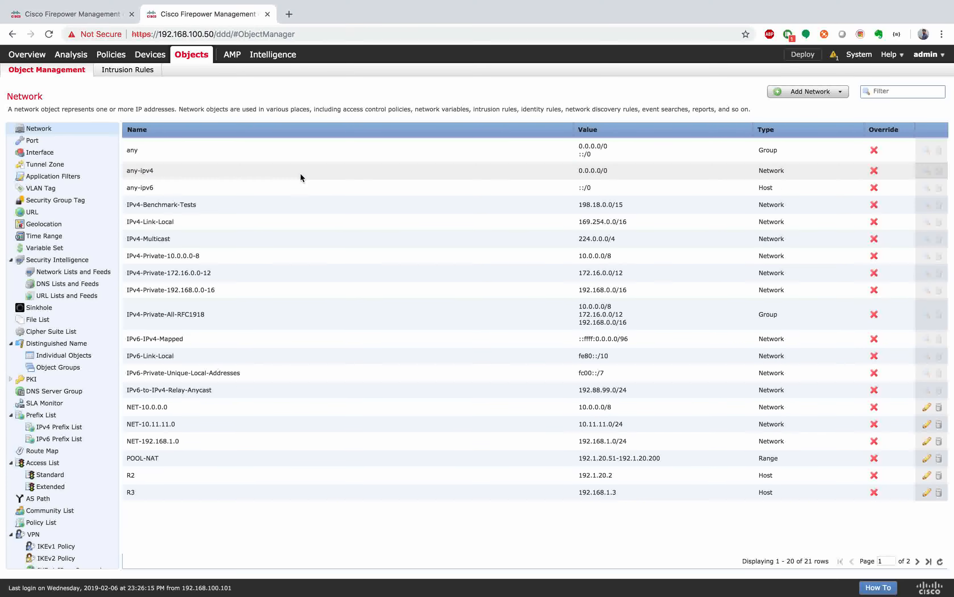
left_click(103, 14)
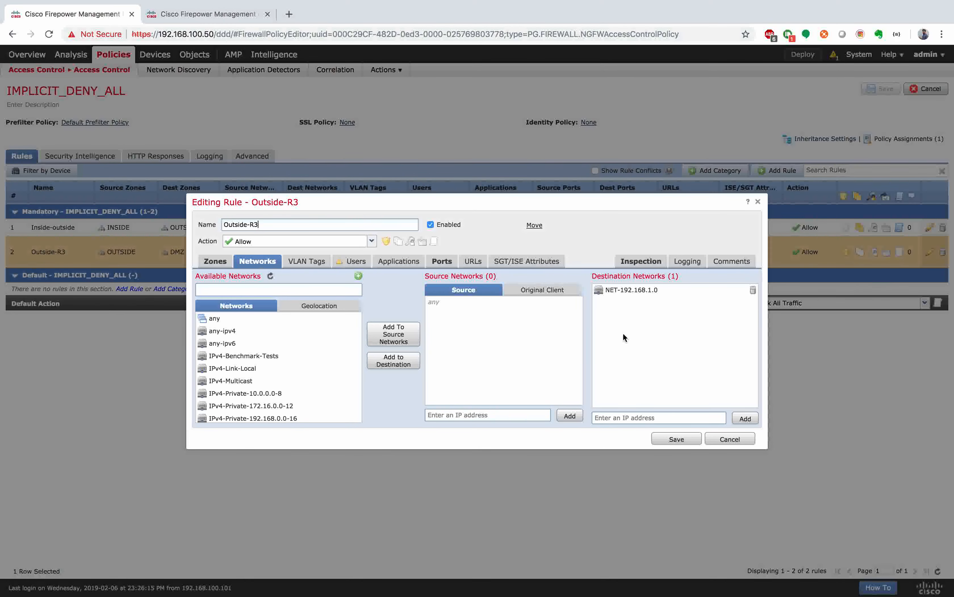
left_click(442, 263)
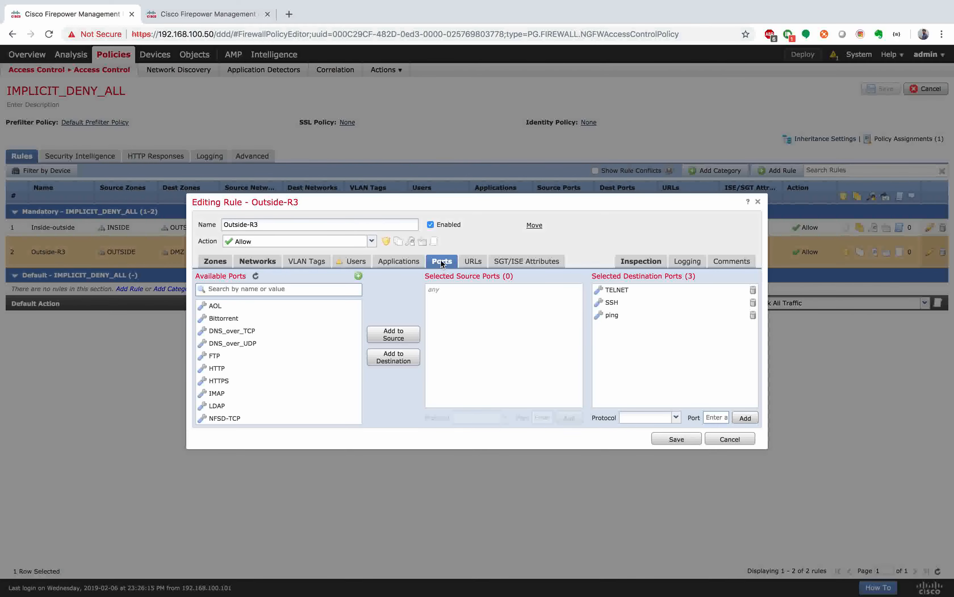
left_click(255, 262)
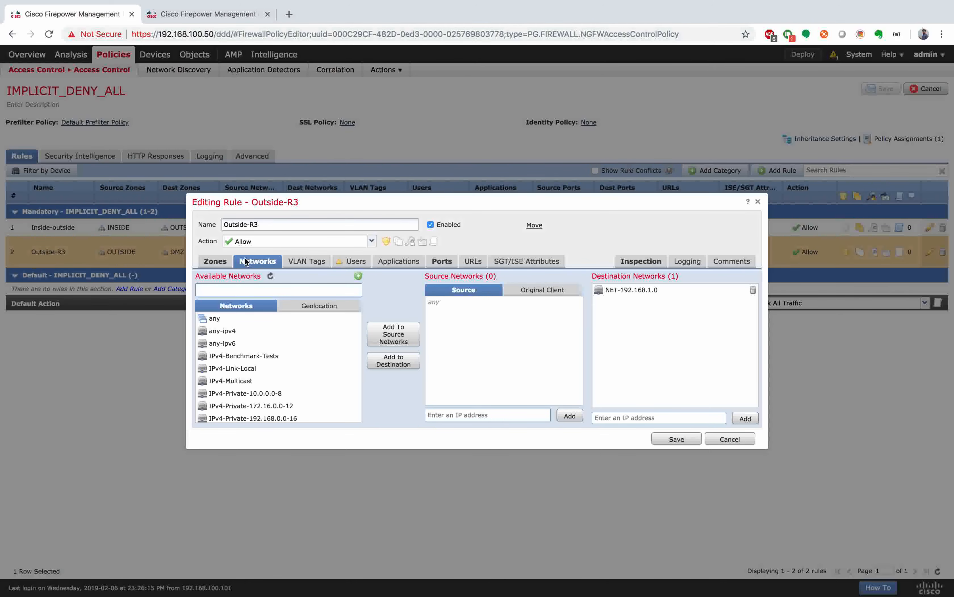
left_click(213, 262)
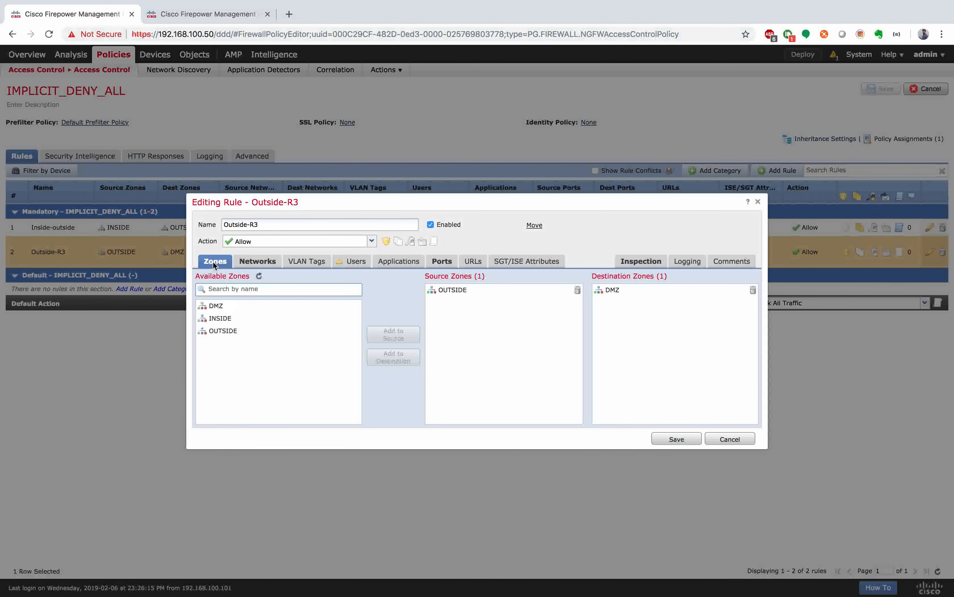
Step: Save the Outside-R3 rule and the IMPLICIT_DENY_ALL policy, then open Deploy
left_click(674, 438)
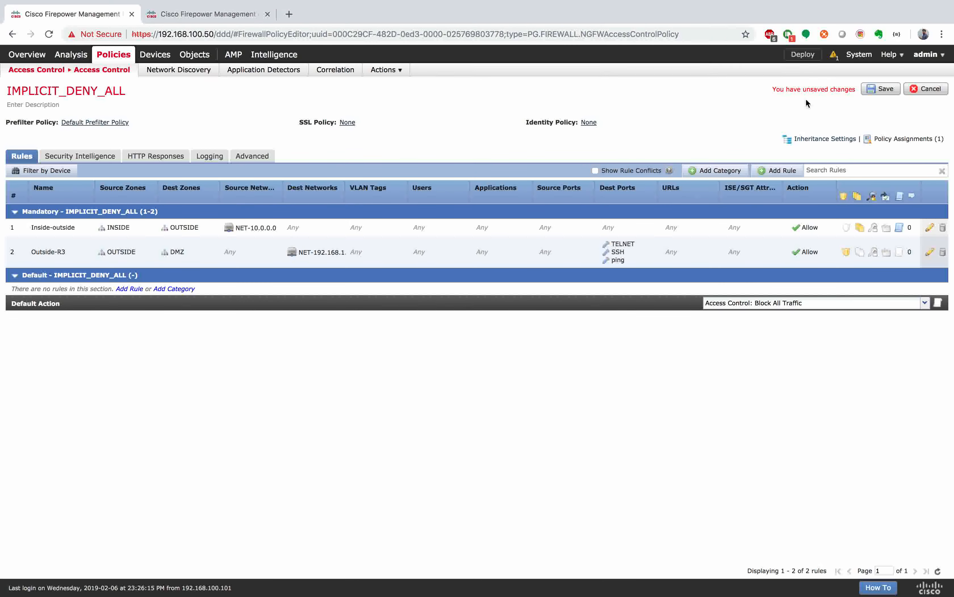
left_click(880, 89)
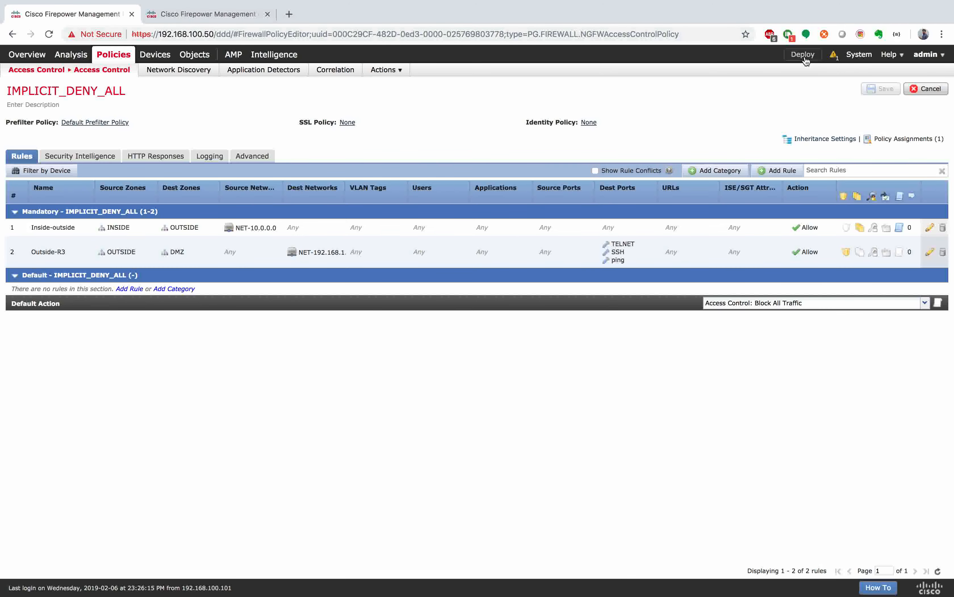
left_click(797, 57)
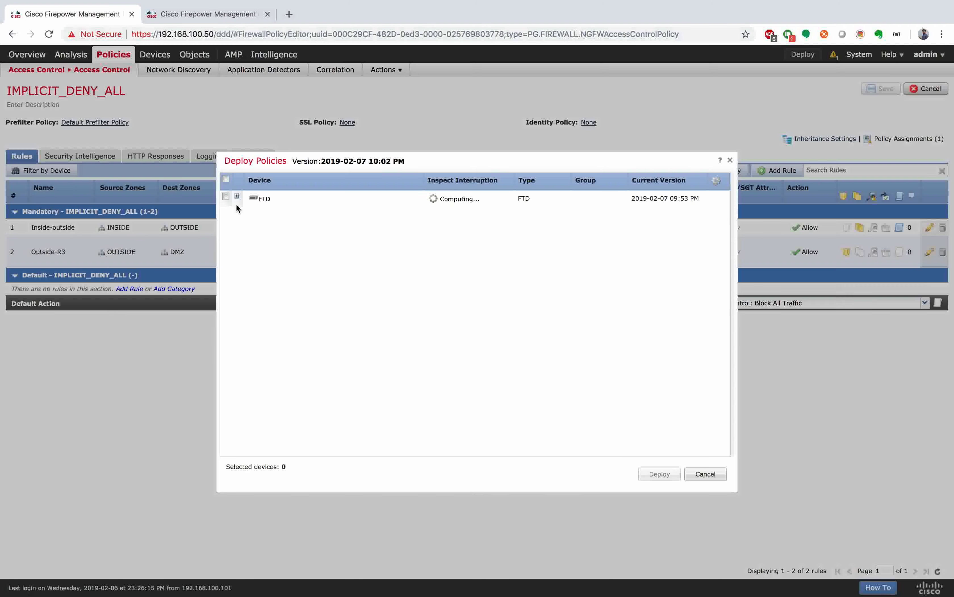
Step: Deploy the policy to FTD and go to Devices > VPN > Site To Site
left_click(226, 197)
left_click(659, 474)
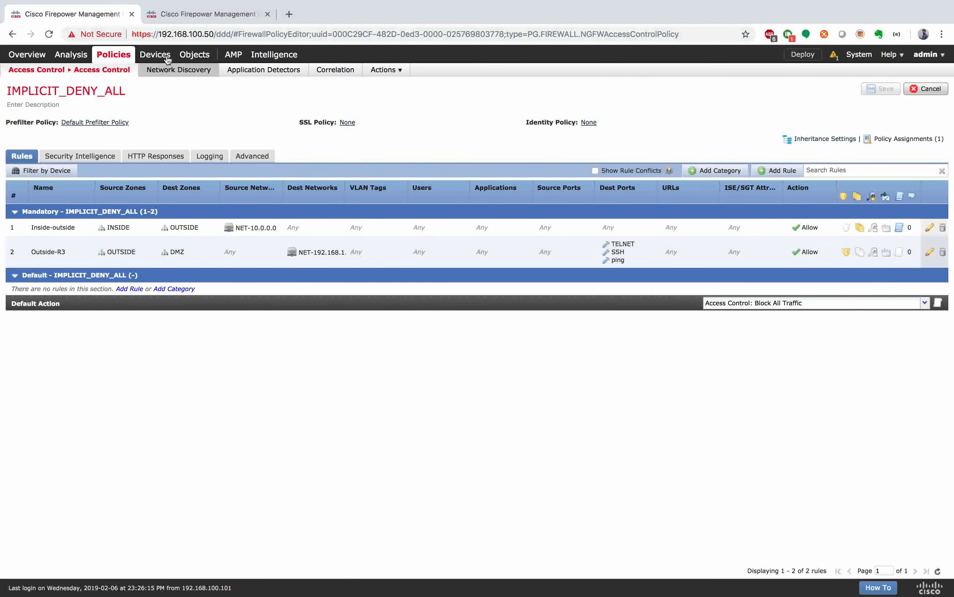
mouse_move(168, 59)
mouse_move(134, 70)
left_click(139, 90)
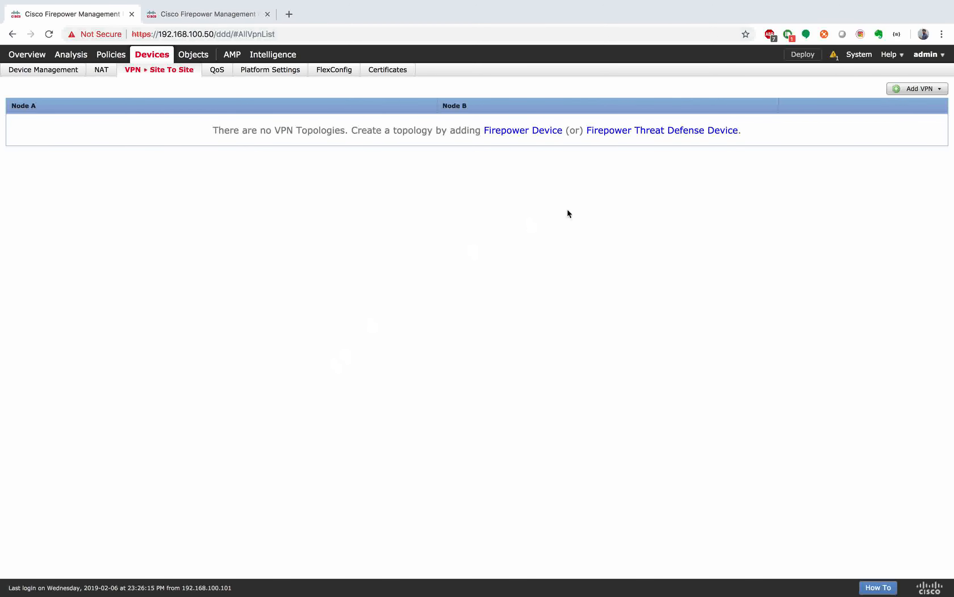
Step: Add a new VPN topology for a Firepower Threat Defense Device
left_click(917, 90)
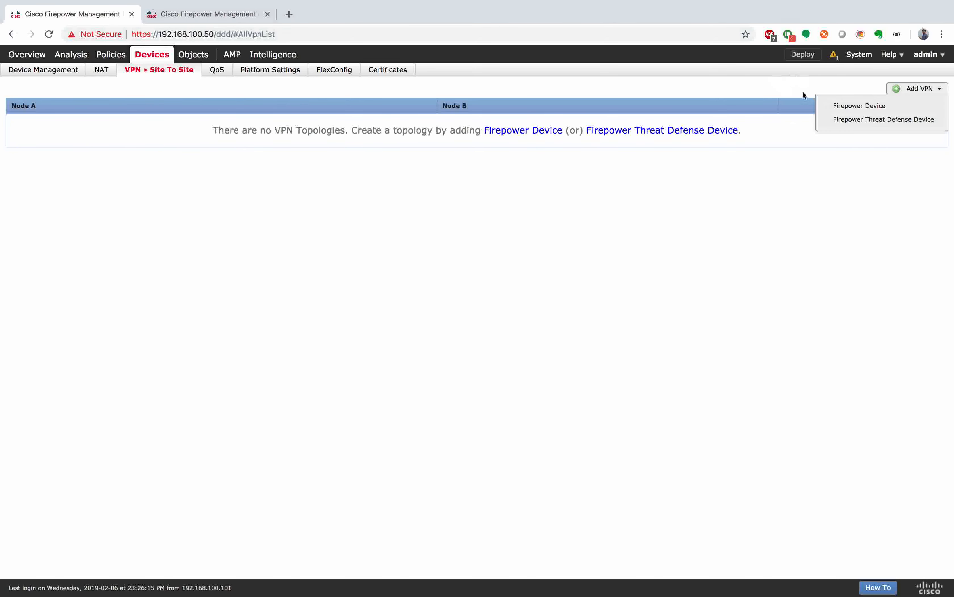
left_click(869, 124)
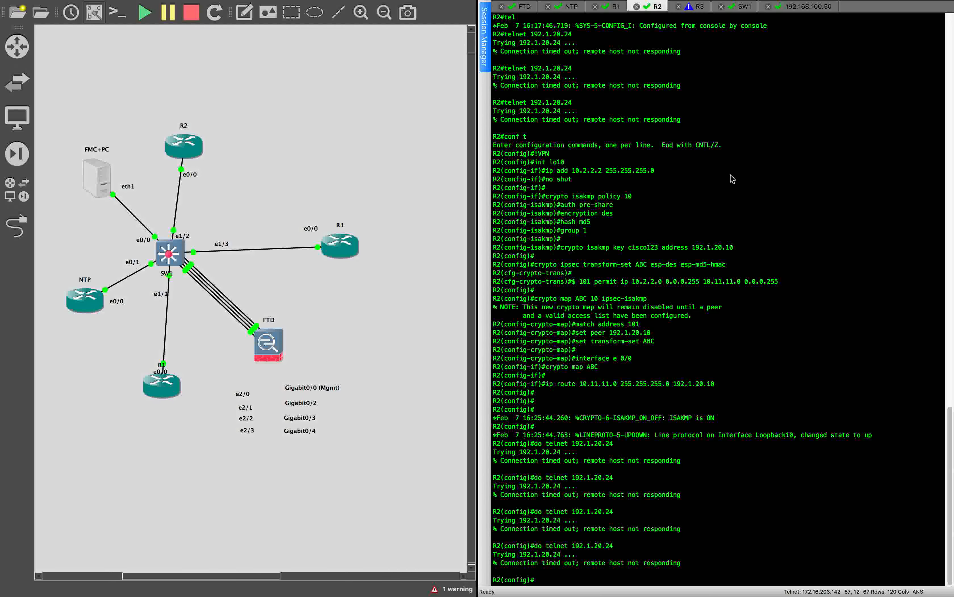
Step: Clear R2's screen, run 'do telnet 192.1.20.24' from config mode, then exit with end
left_click(115, 6)
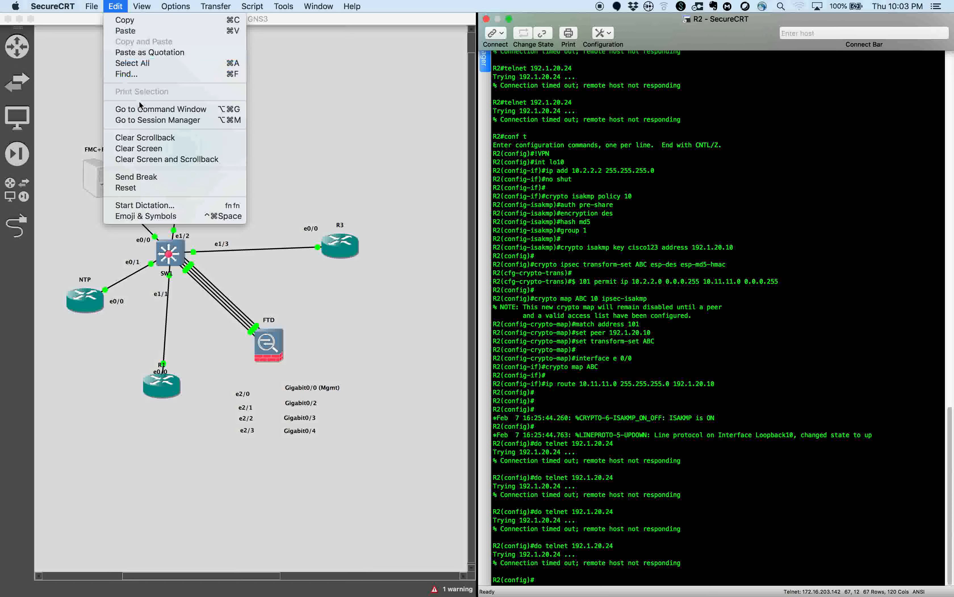
left_click(138, 148)
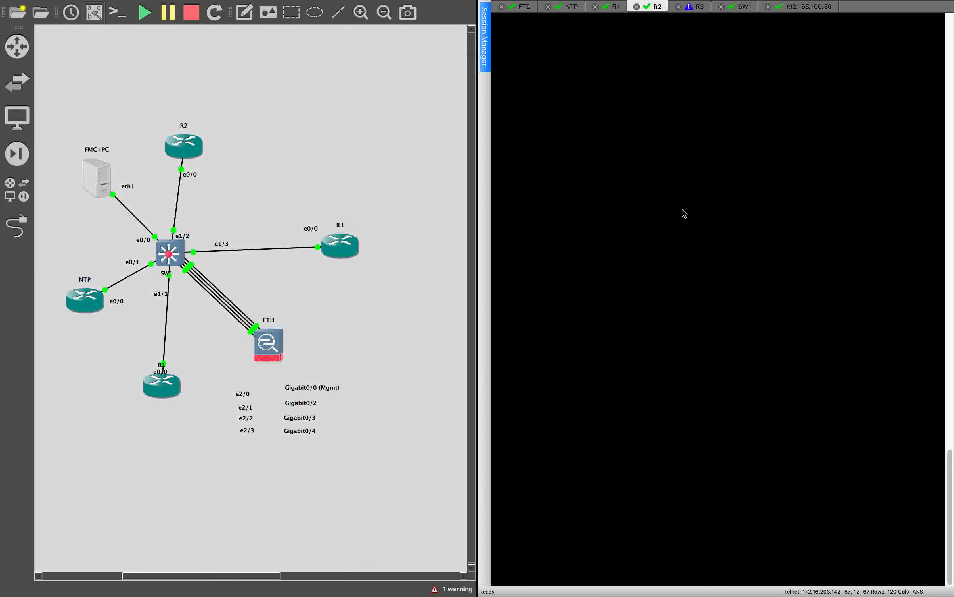
type("do telnet 192.1.20.24")
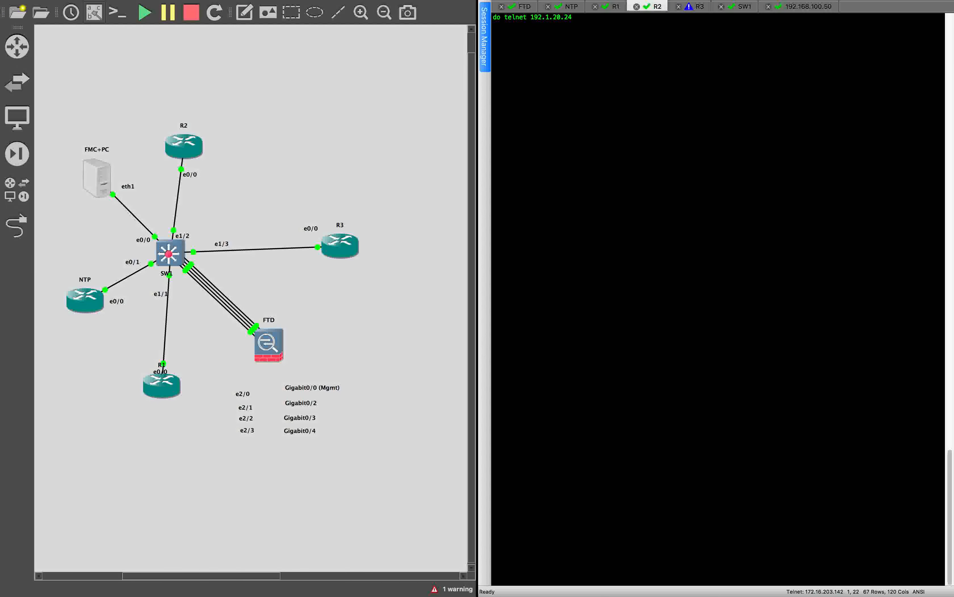
key("Return")
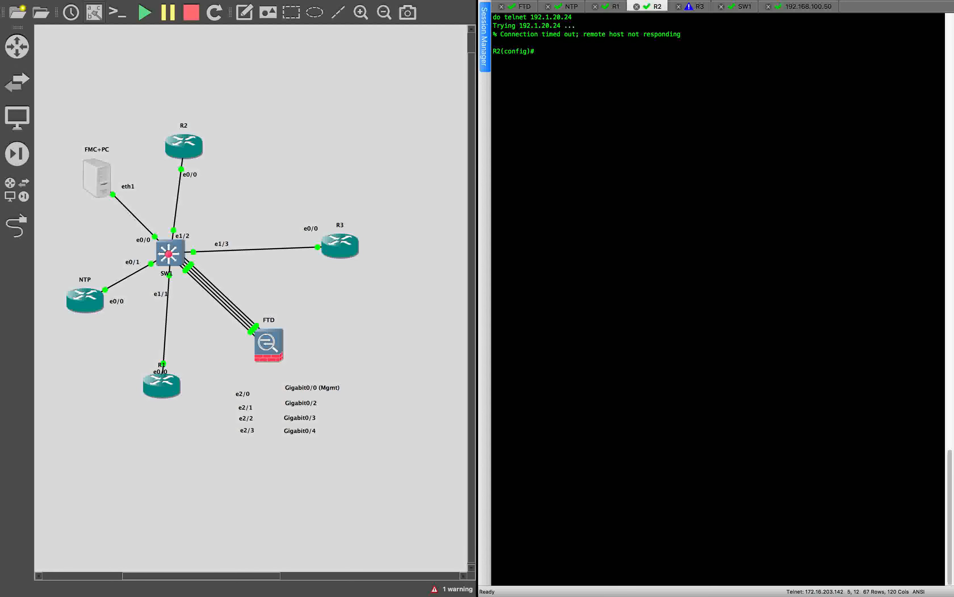
type("end")
key("Return")
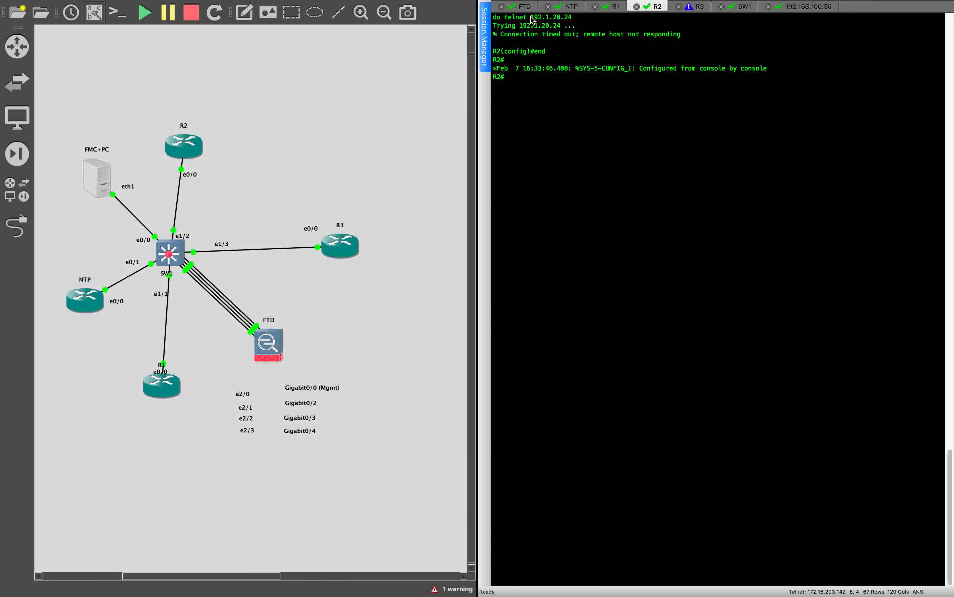
Step: Retry 'telnet 192.1.20.24' from privileged mode, then return to the browser desktop
left_click_drag(506, 17, 581, 20)
left_click(555, 102)
type("telnet 192.1.20.24")
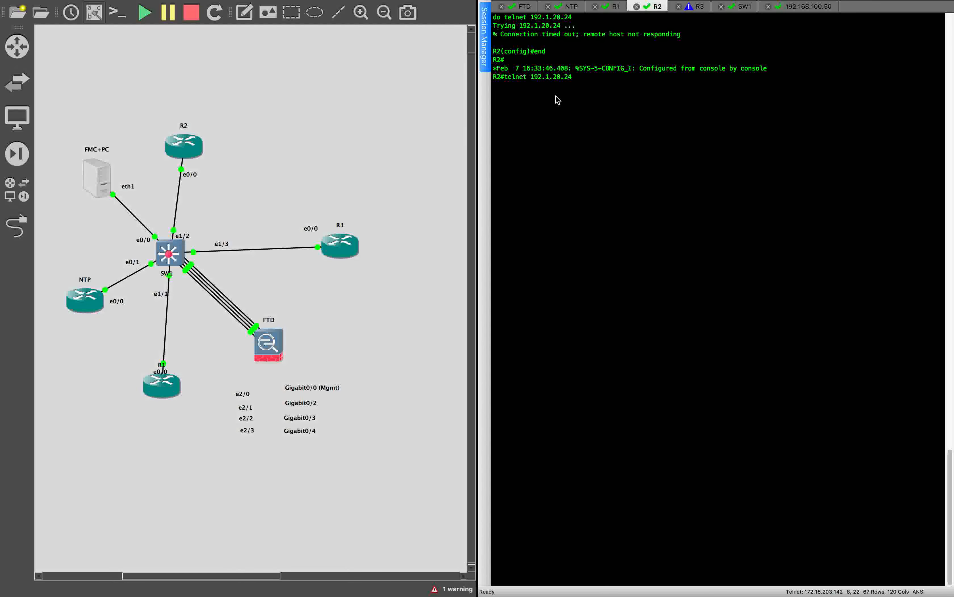
key("Return")
key("super+Tab")
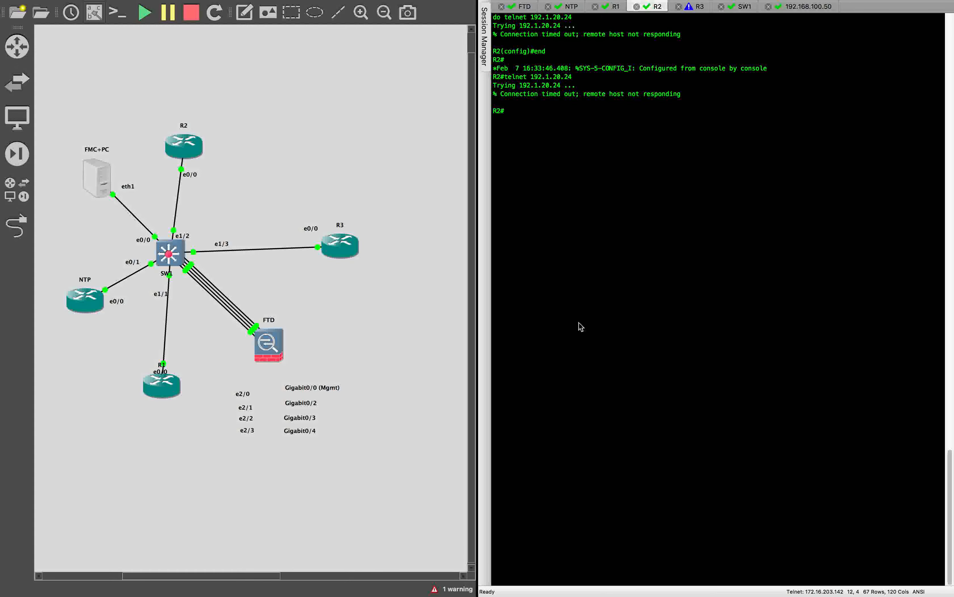
key("ctrl+Left")
key("ctrl+Right")
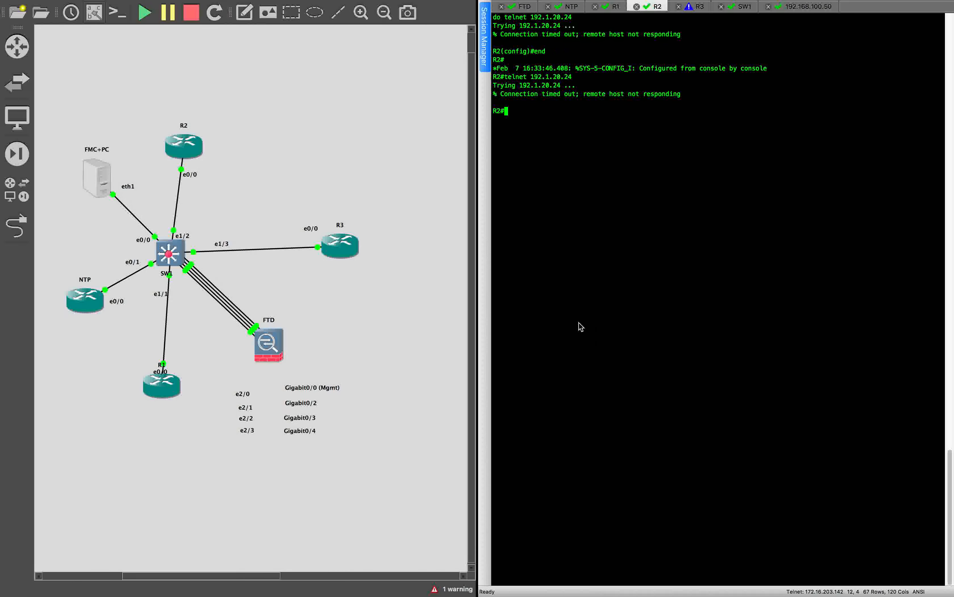
key("ctrl+Left")
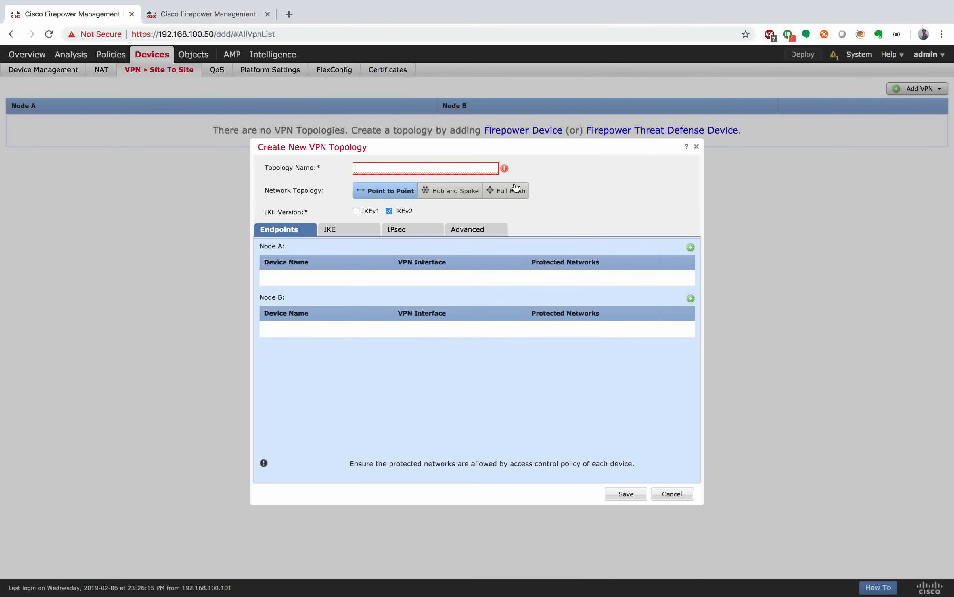
Step: Name the topology FTD-VPN and select IKEv1
left_click(400, 167)
type("FTD-VPN")
left_click(356, 211)
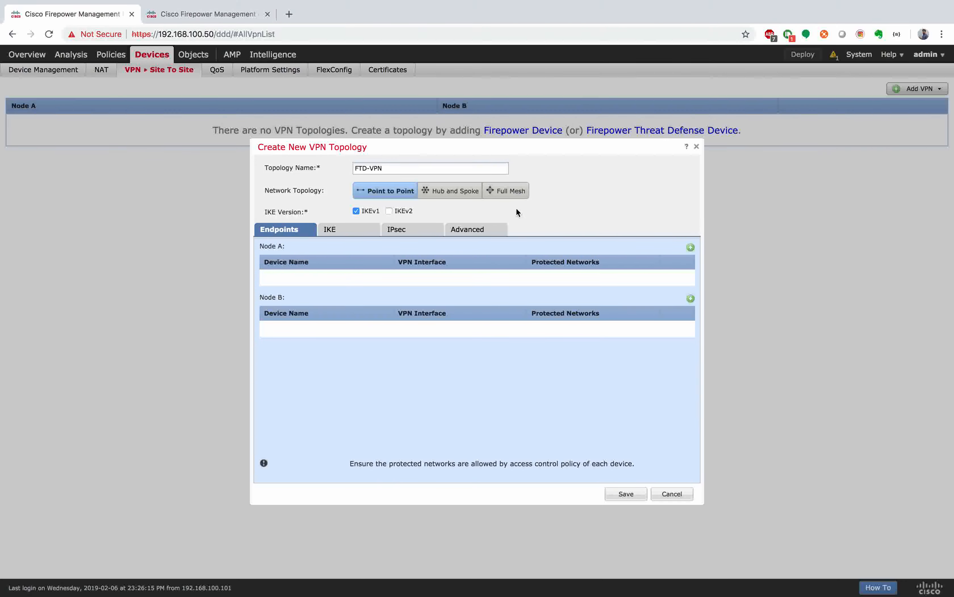
Step: Add Node A as device FTD on interface Outside, protecting NET-10.11.11.0
left_click(691, 248)
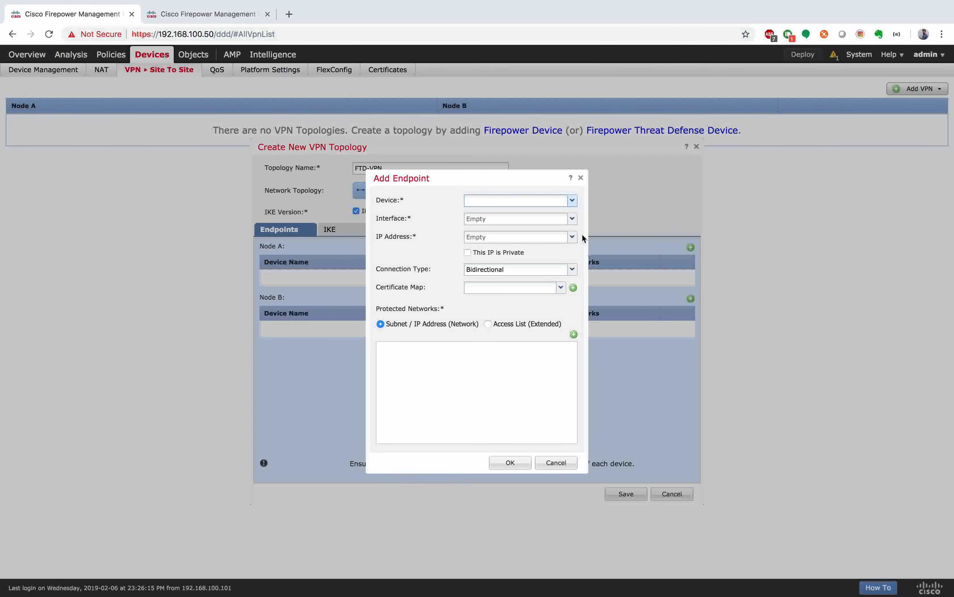
left_click(526, 203)
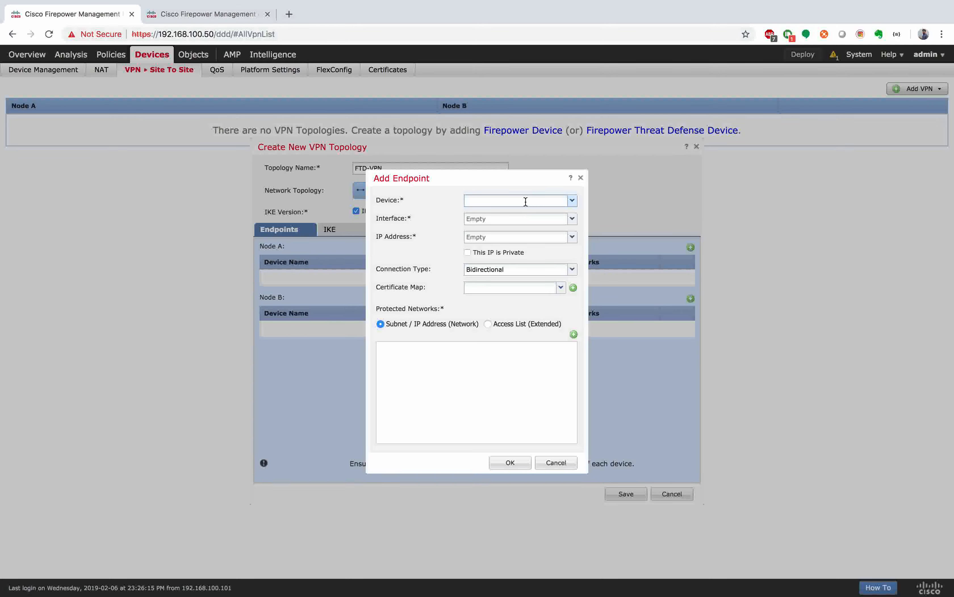
type("FTD")
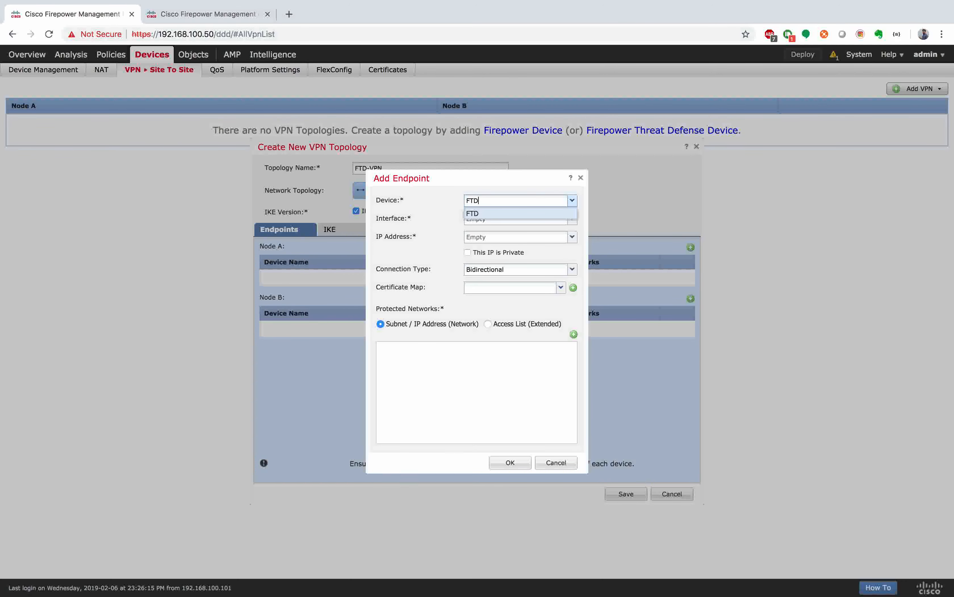
left_click(473, 215)
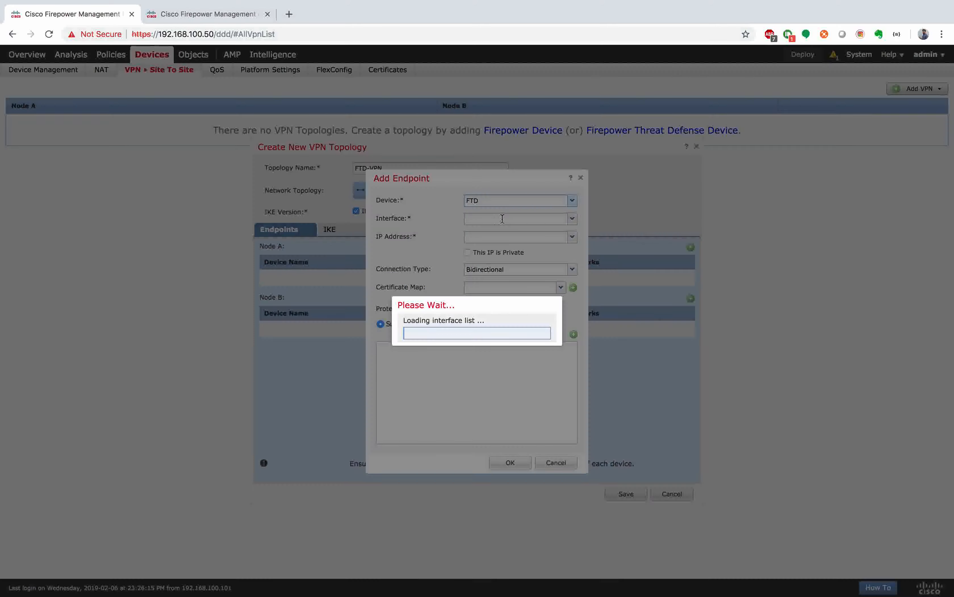
left_click(572, 219)
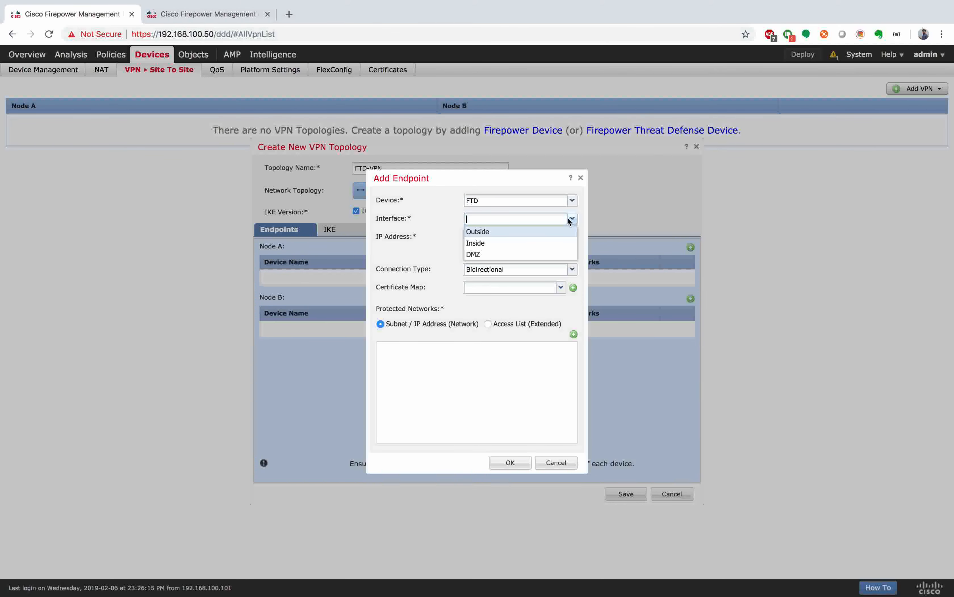
left_click(499, 232)
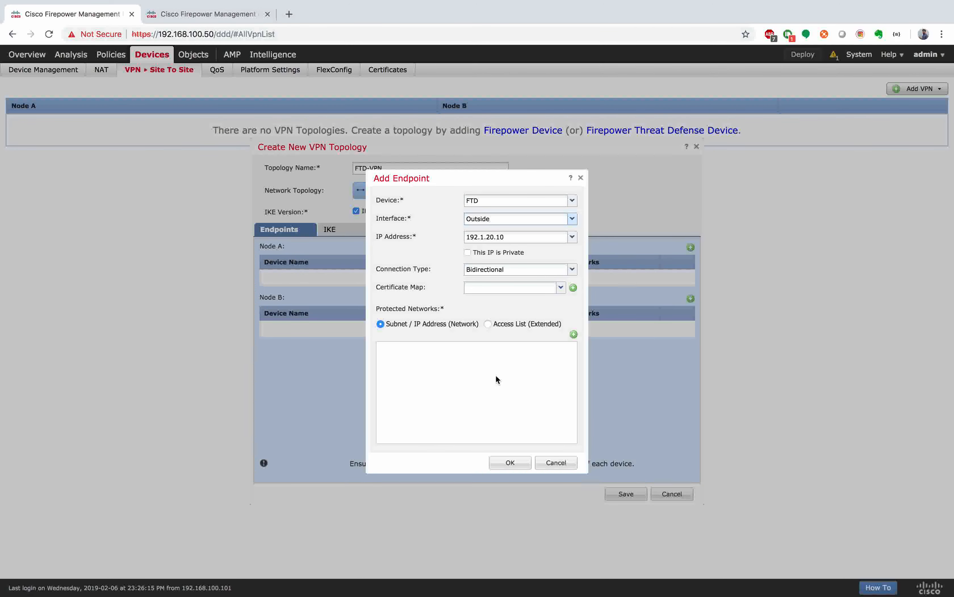
left_click(574, 334)
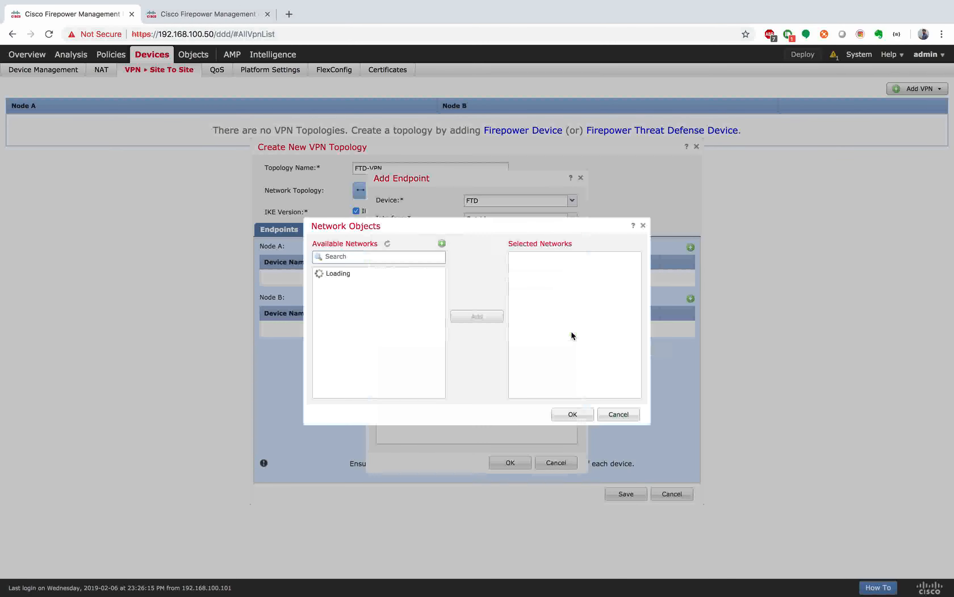
scroll(410, 361, "down", 3)
left_click(385, 341)
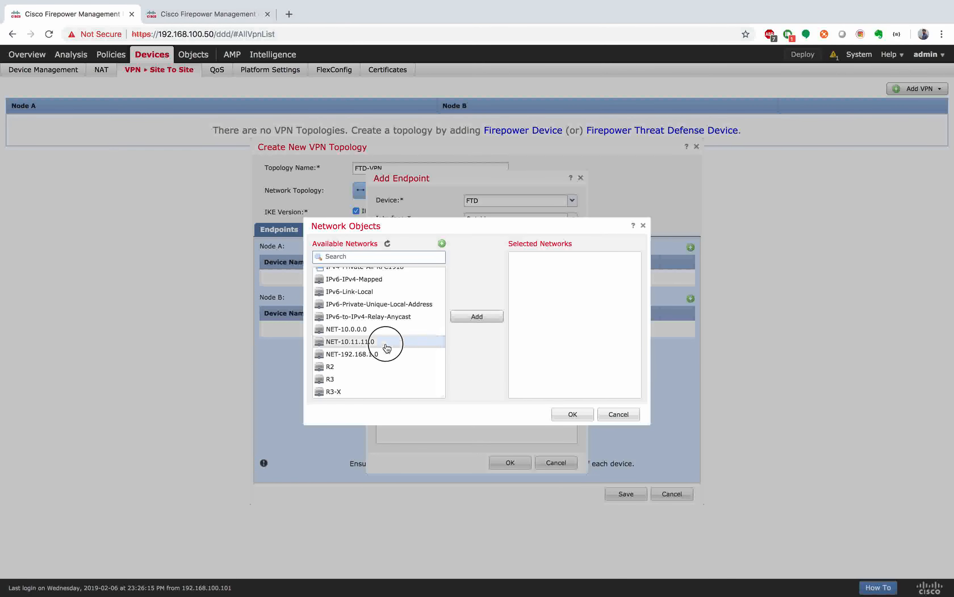
left_click(476, 315)
left_click(573, 414)
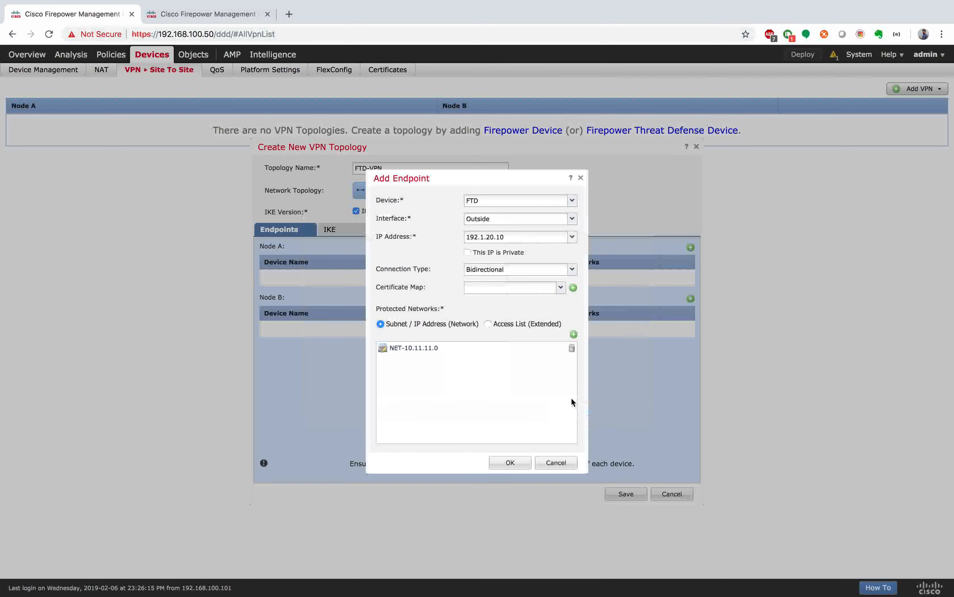
left_click(511, 465)
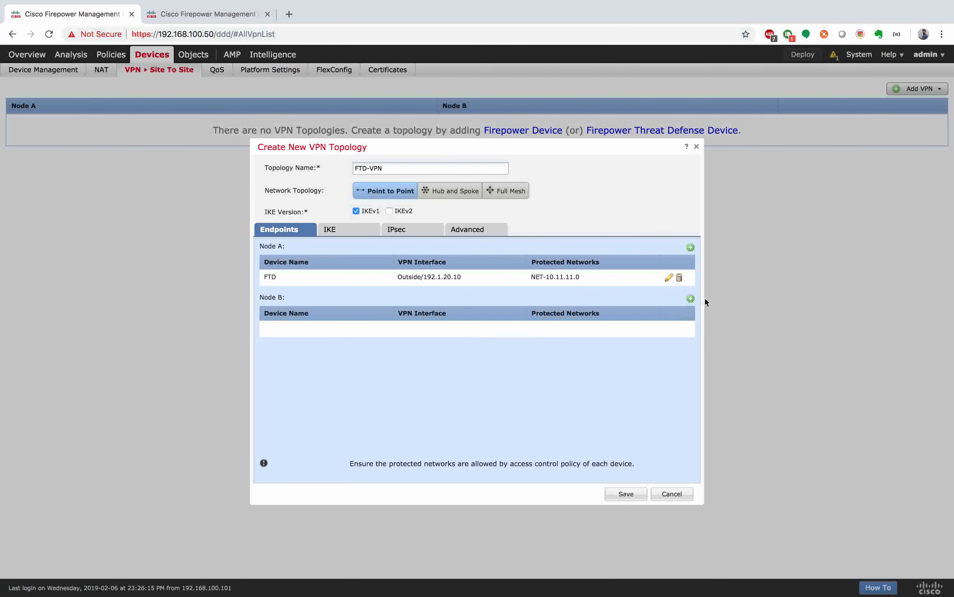
Step: Add Node B as an Extranet device named R2 with IP 192.1.20.2
left_click(690, 298)
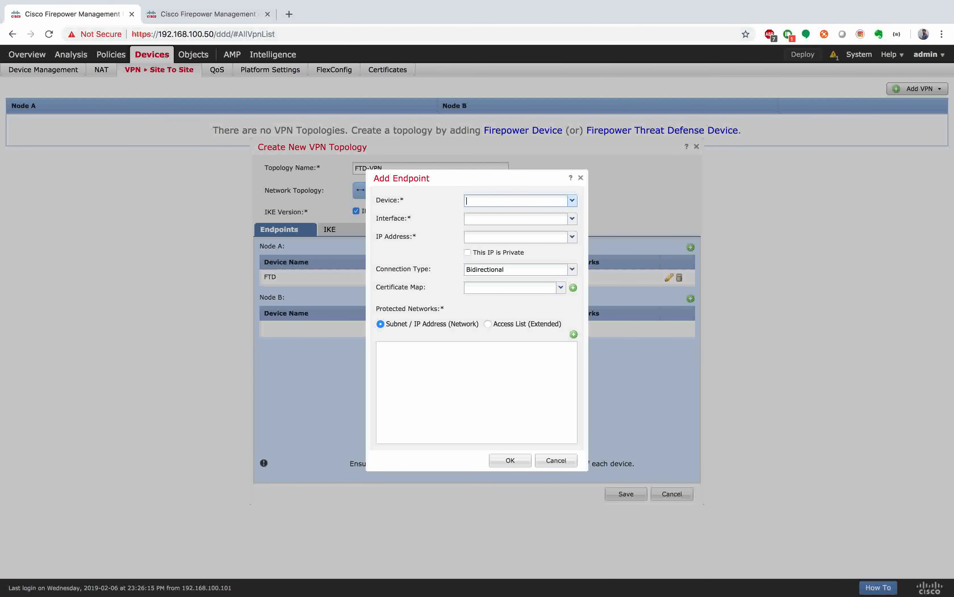
left_click(572, 201)
left_click(500, 217)
left_click(499, 215)
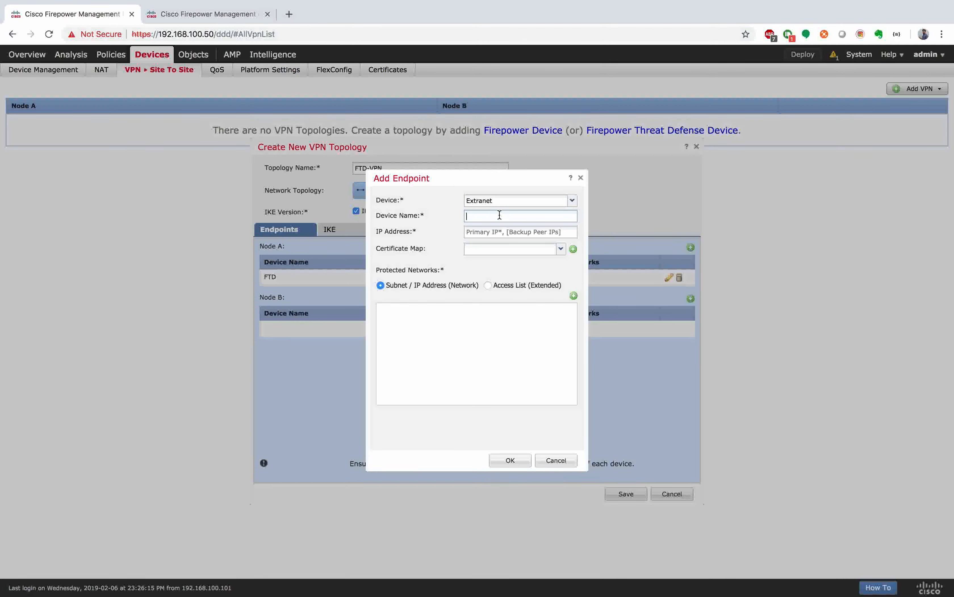
type("R2")
left_click(509, 233)
type("192.1.20.2")
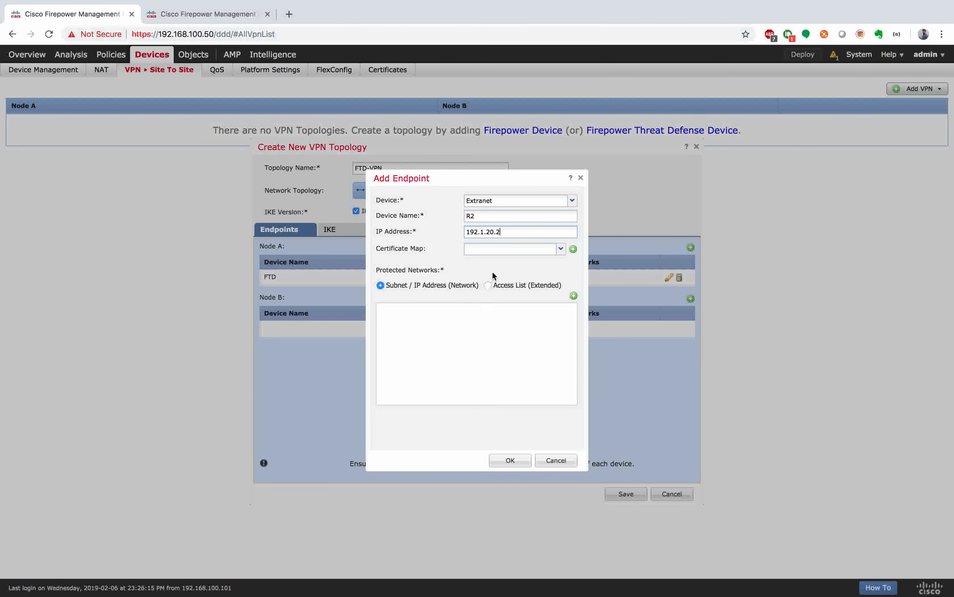
Step: Start a new network object for R2's protected networks
left_click(574, 296)
scroll(371, 291, "down", 3)
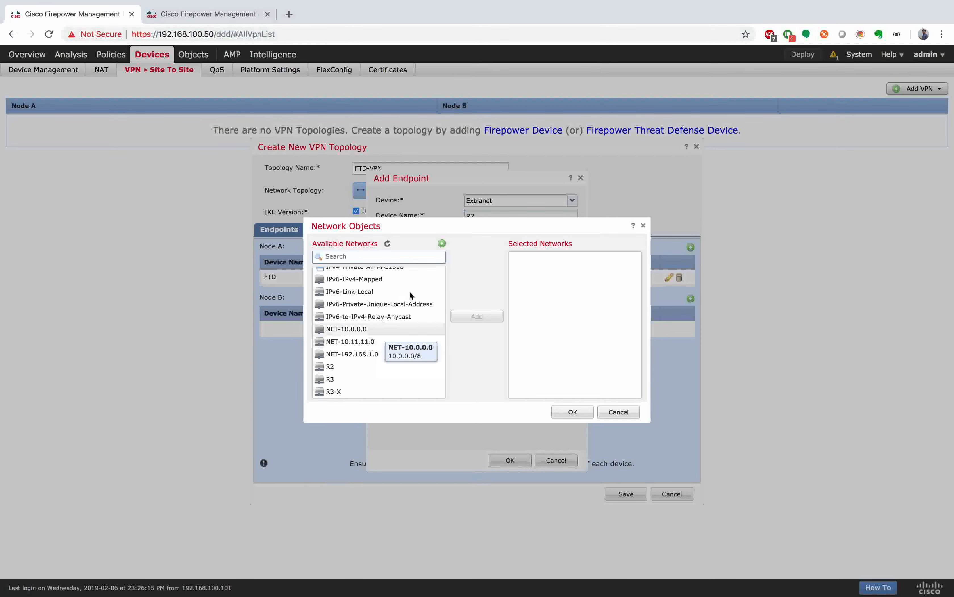
left_click(442, 243)
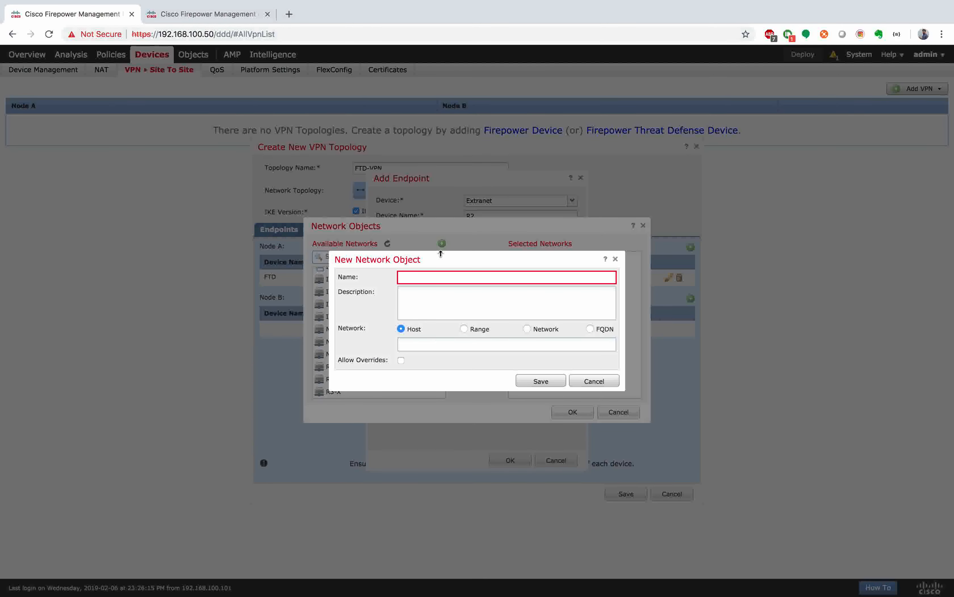
Step: Create network object NET-10.2.2.0 as Network 10.2.2.0/24 and save it
left_click(436, 278)
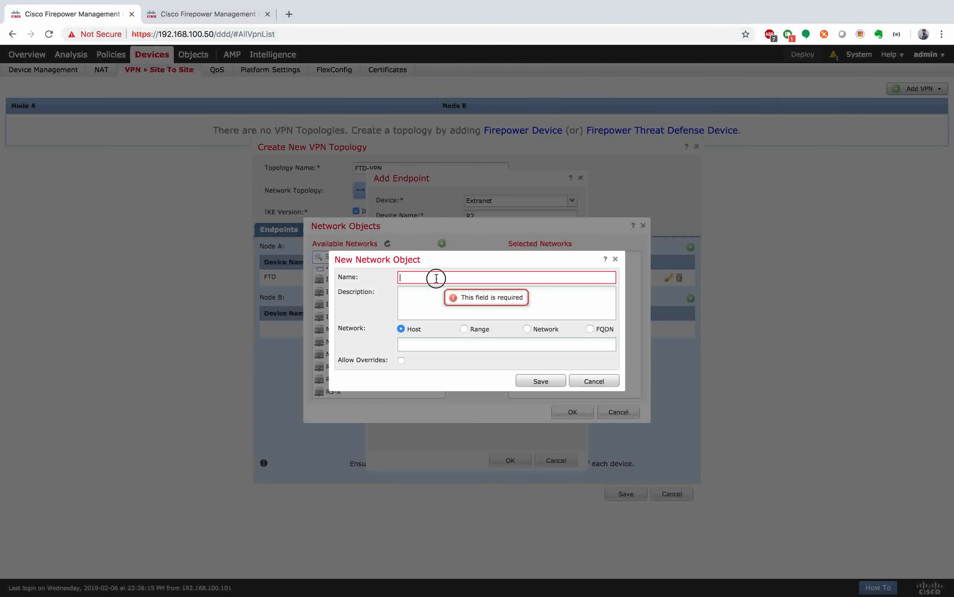
type("NET-10.2.2.0")
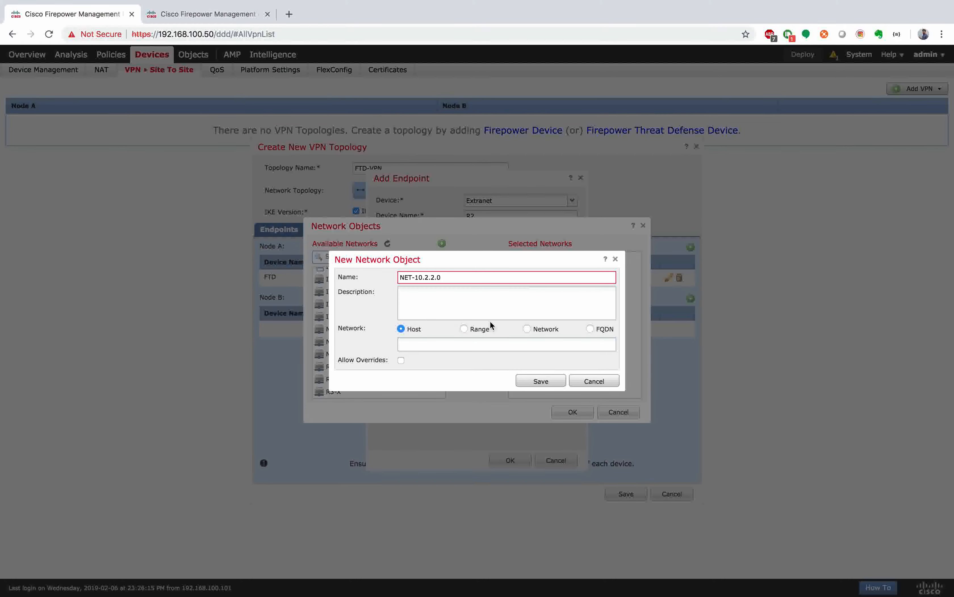
left_click(464, 329)
left_click(528, 330)
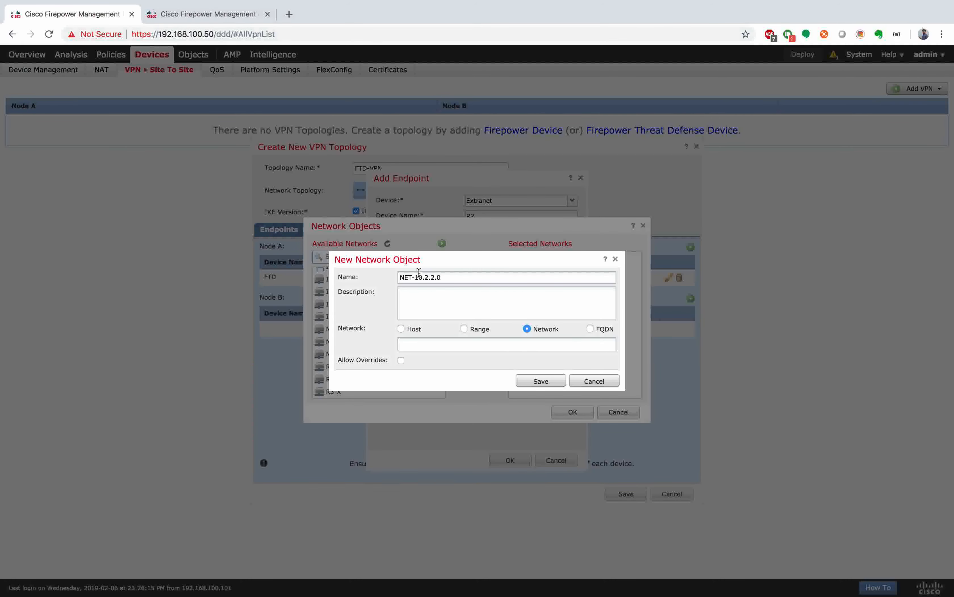
left_click_drag(415, 277, 526, 279)
key("super+c")
left_click(466, 341)
key("super+v")
type("/24")
left_click(529, 380)
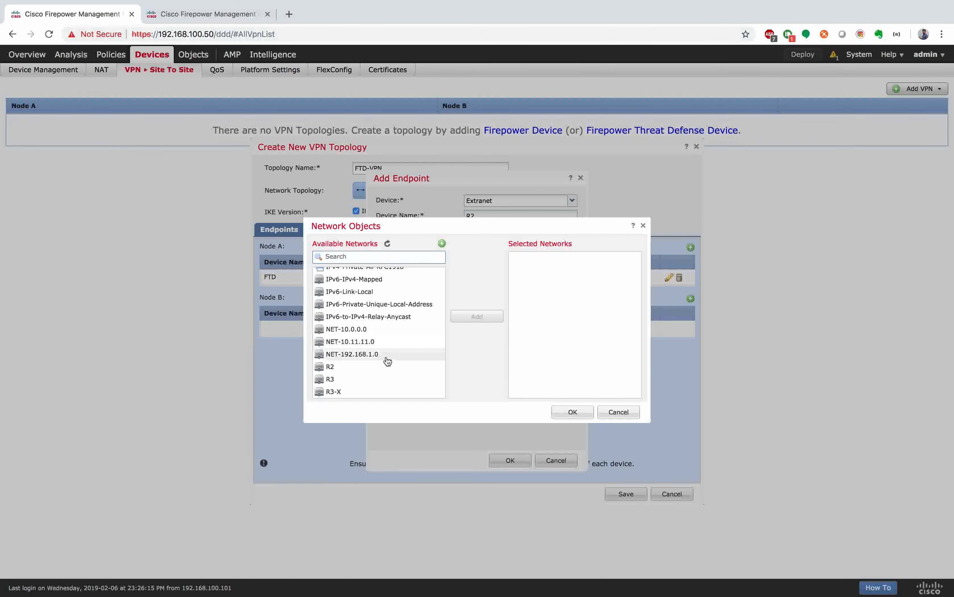
Step: Filter by 'net' and add NET-10.2.2.0 as R2's protected network
scroll(382, 340, "up", 3)
scroll(384, 336, "down", 3)
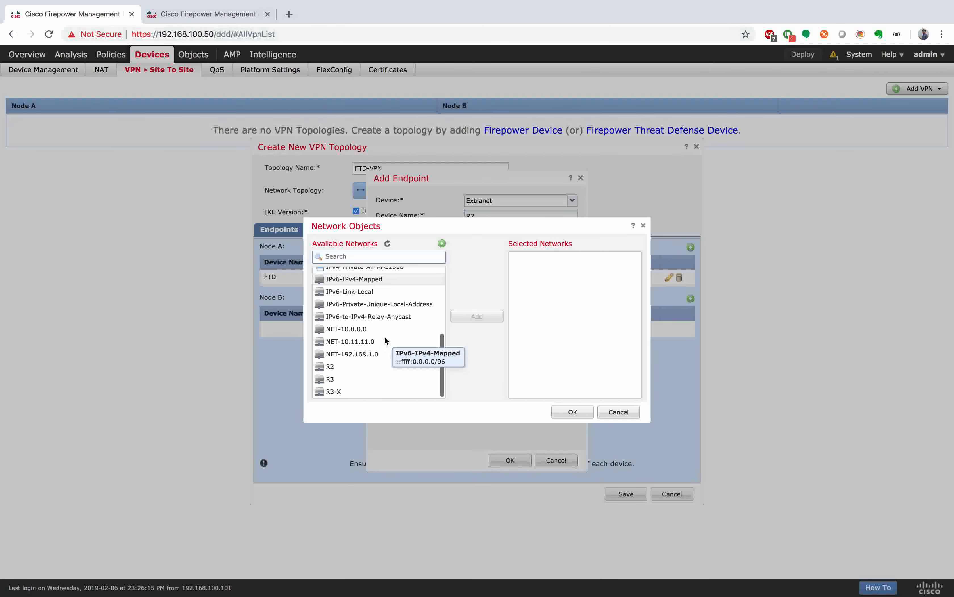
left_click(331, 256)
type("net")
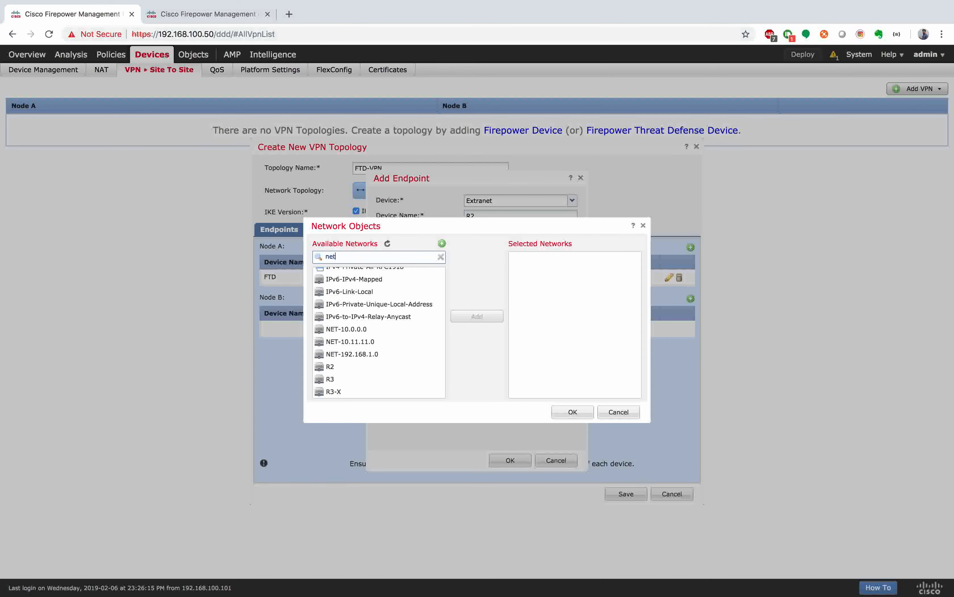
left_click(367, 299)
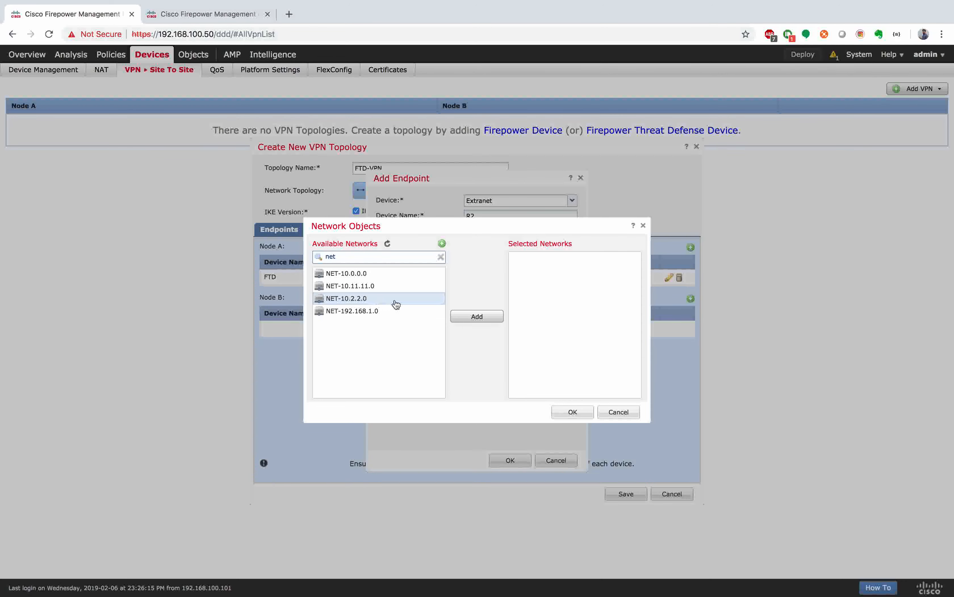
left_click(492, 317)
left_click(574, 412)
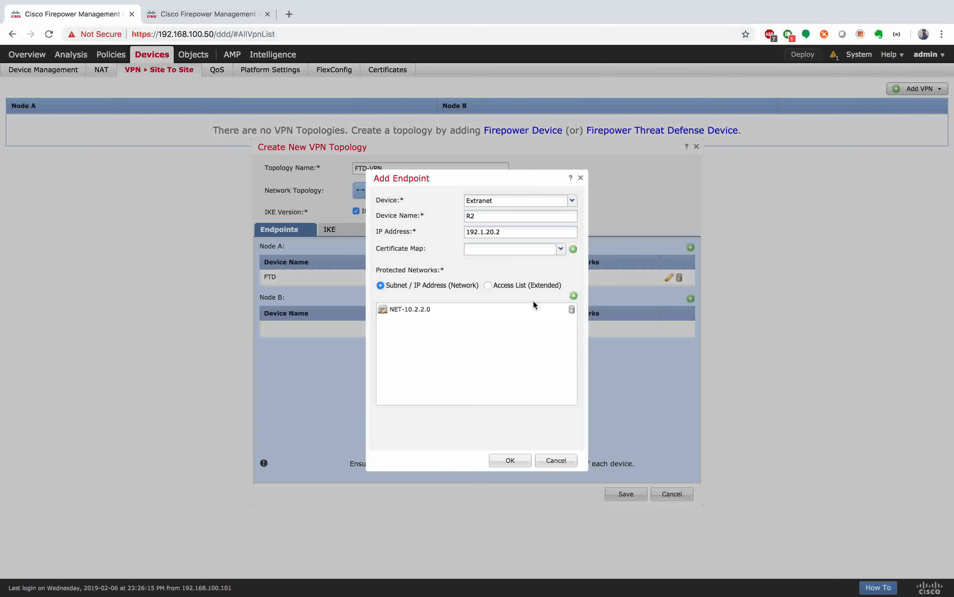
Step: Finish adding R2 as Node B, then start a new IKEv1 policy R2-POLICY with priority 10
left_click(501, 460)
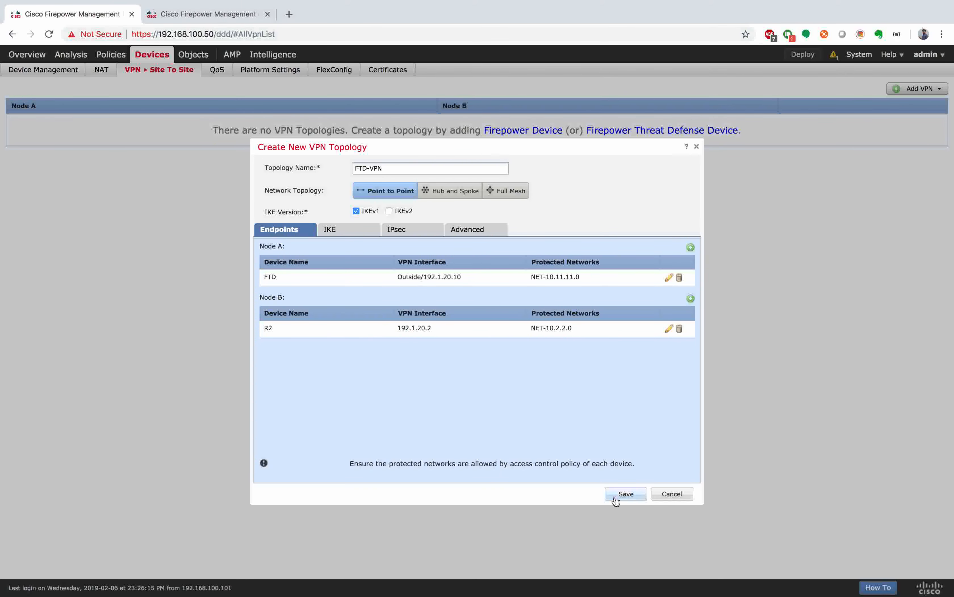
left_click(334, 229)
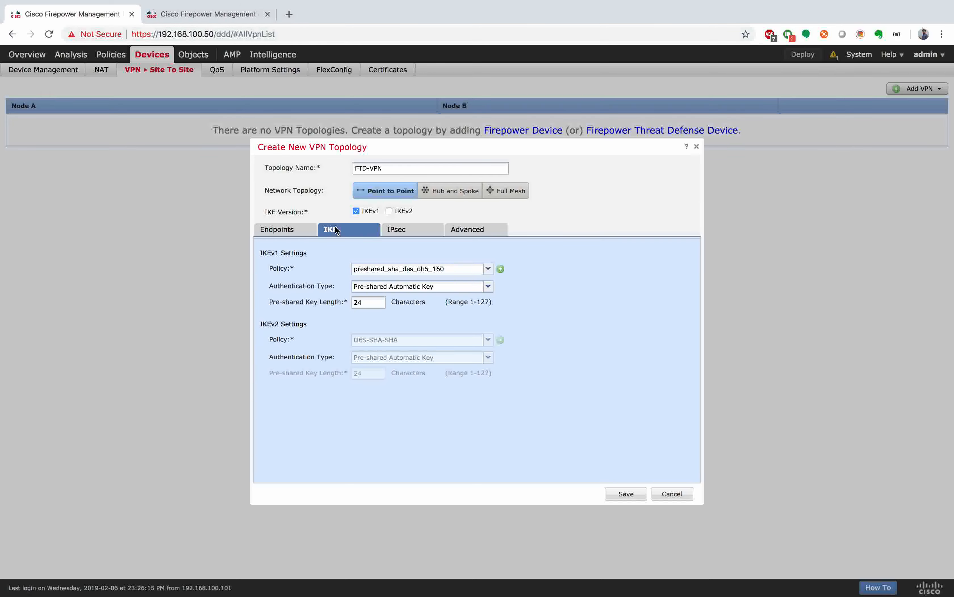
left_click(500, 268)
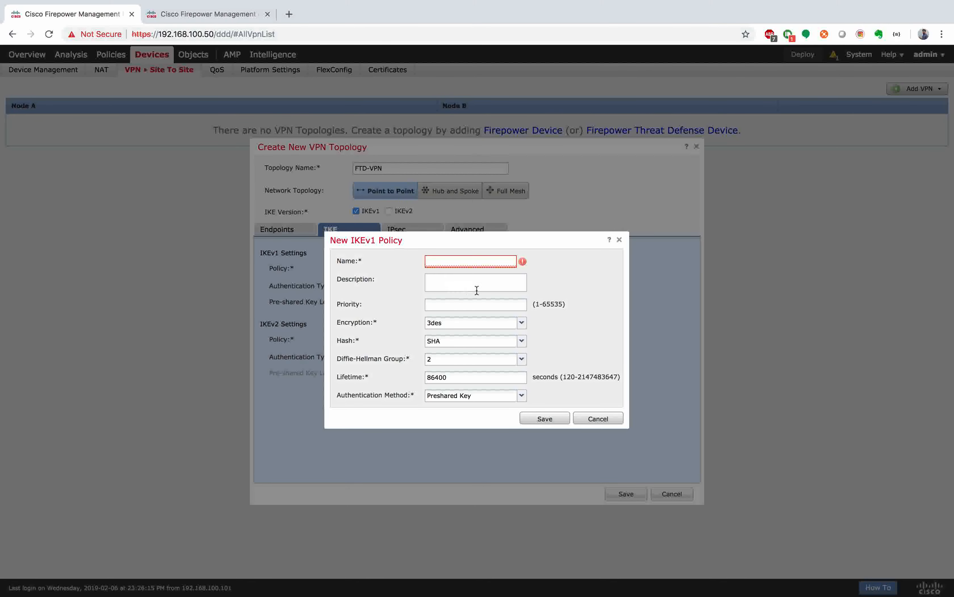
left_click(480, 261)
type("R2")
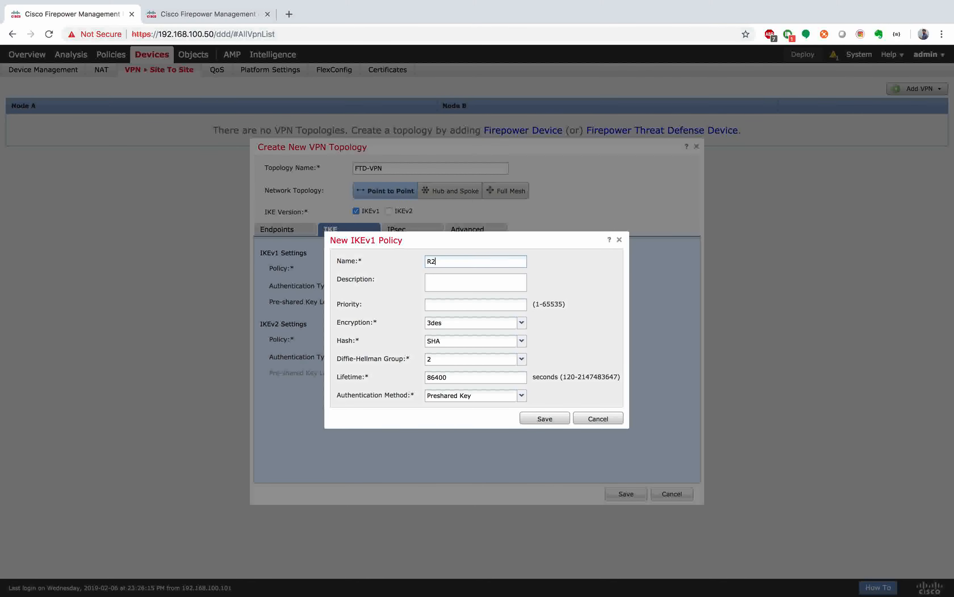
type("-POLICY")
left_click(443, 304)
type("10")
Step: Set the policy to DES encryption and MD5 hash, then discard it after the duplicate-name error
left_click(469, 324)
left_click(447, 370)
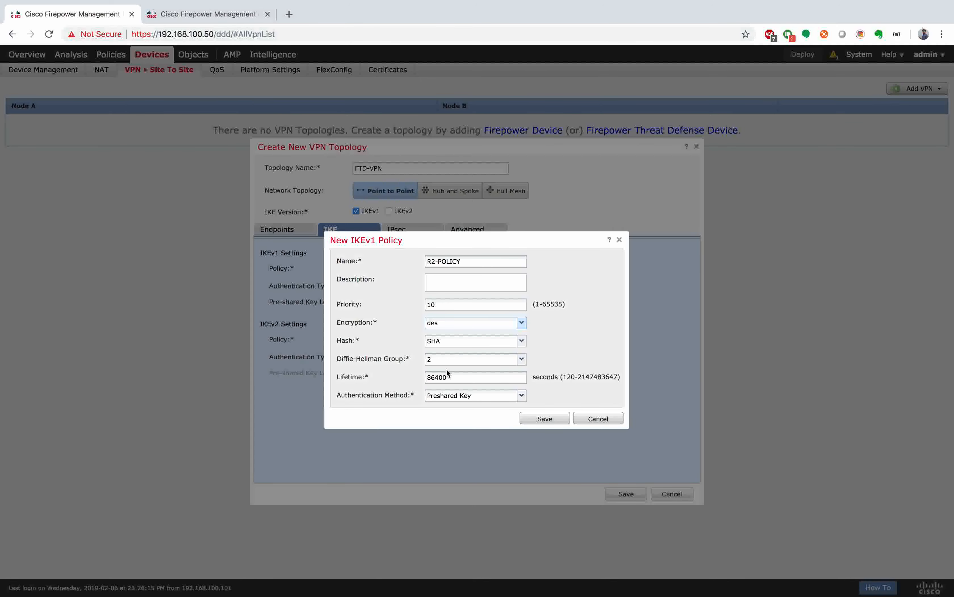
left_click(456, 342)
left_click(450, 352)
left_click(556, 419)
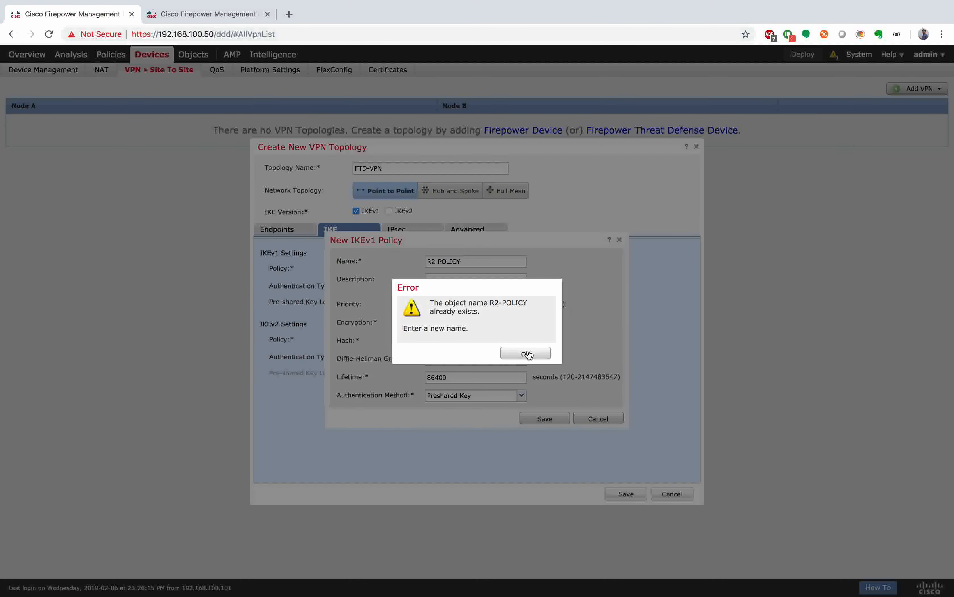
left_click(527, 354)
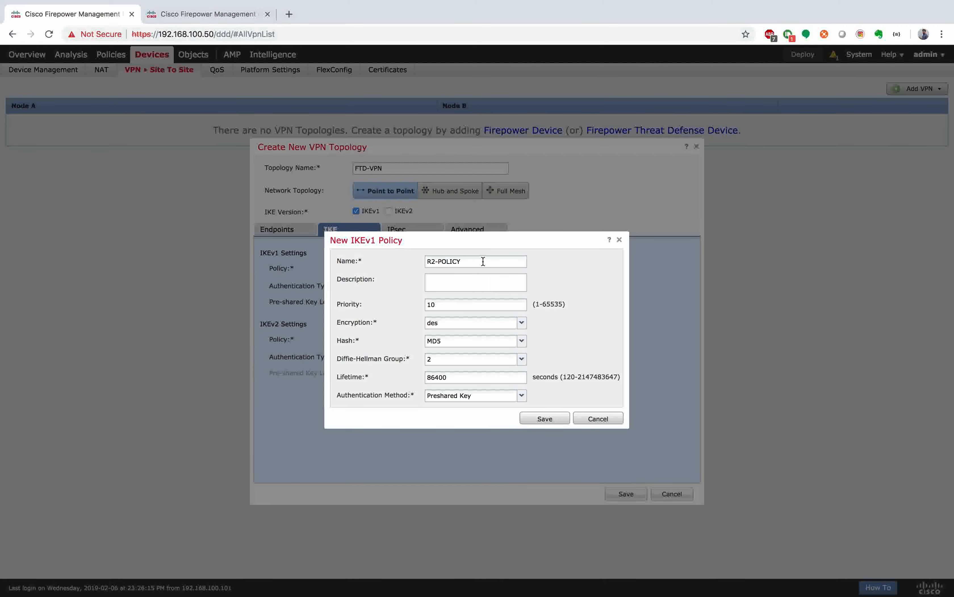
left_click(598, 418)
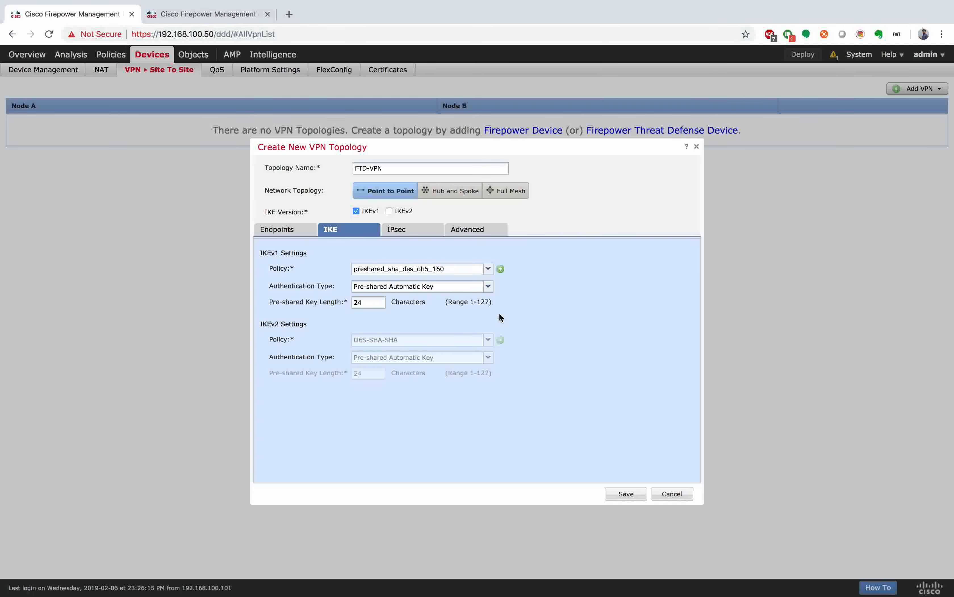
Step: Select IKEv1 policy R2-POLICY with a pre-shared manual key, entering and confirming the key
left_click(488, 268)
left_click(394, 363)
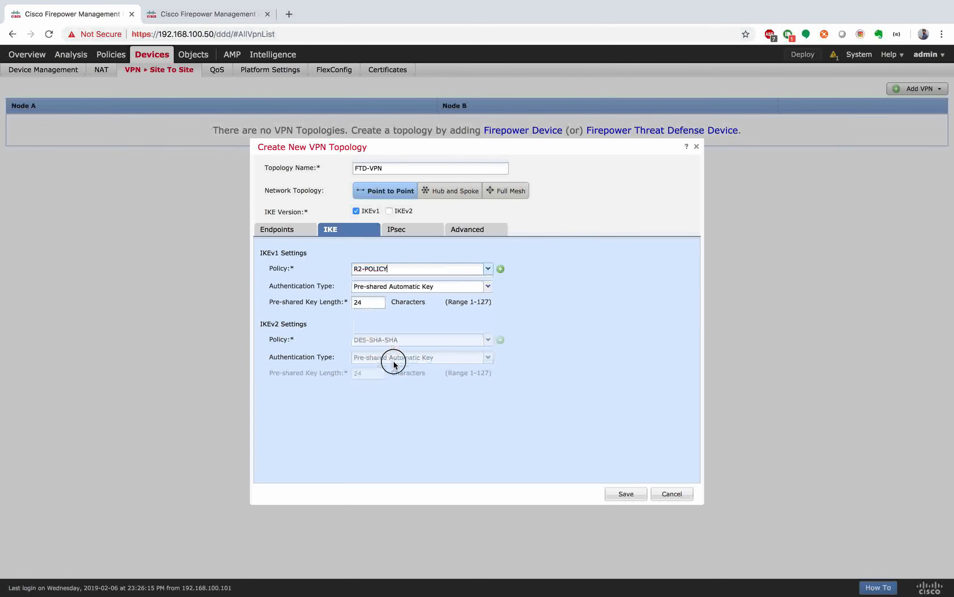
left_click(489, 288)
left_click(431, 314)
left_click(403, 303)
type("cisco123")
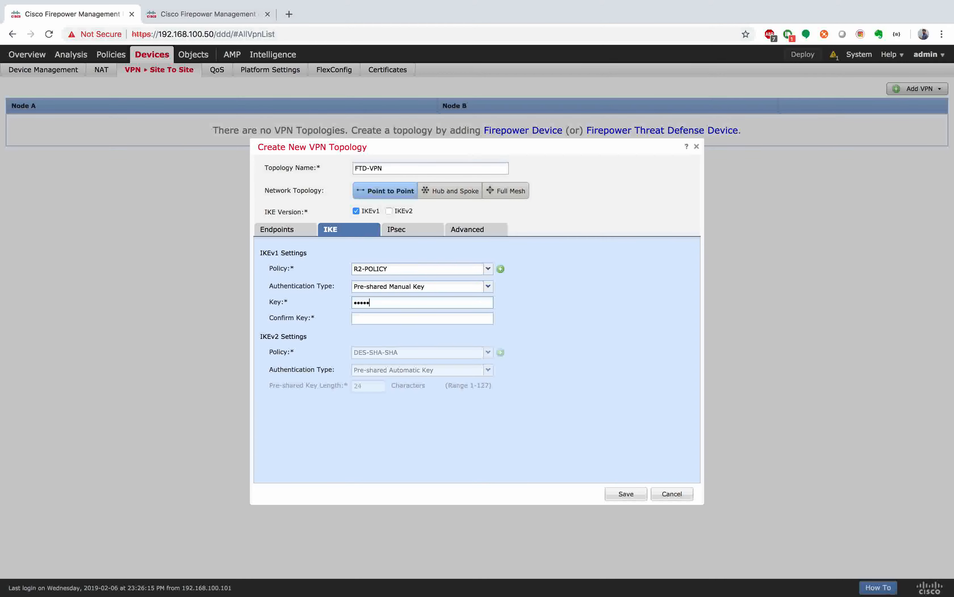
key("ctrl+Right")
key("ctrl+Right")
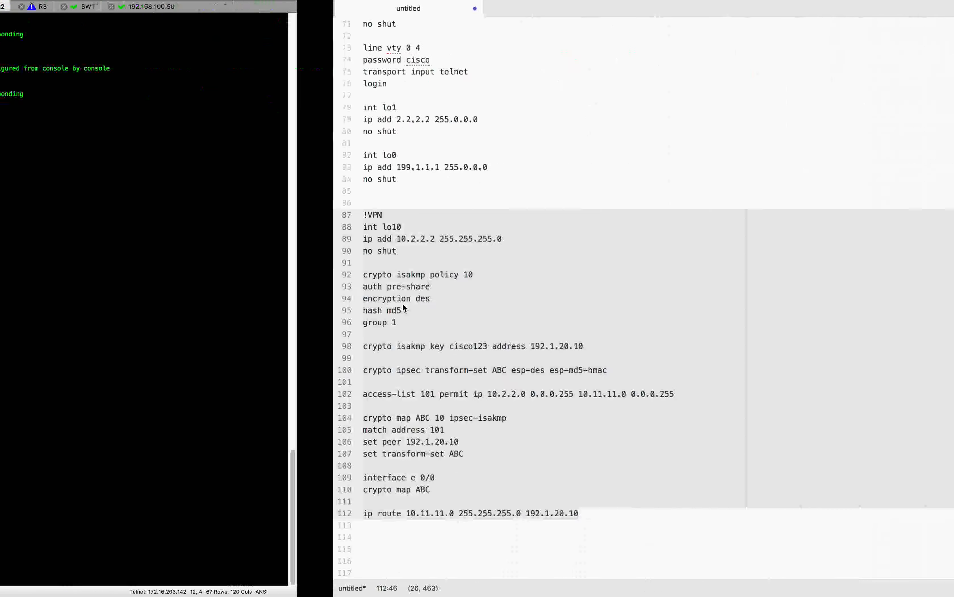
key("ctrl+Left")
key("ctrl+Left")
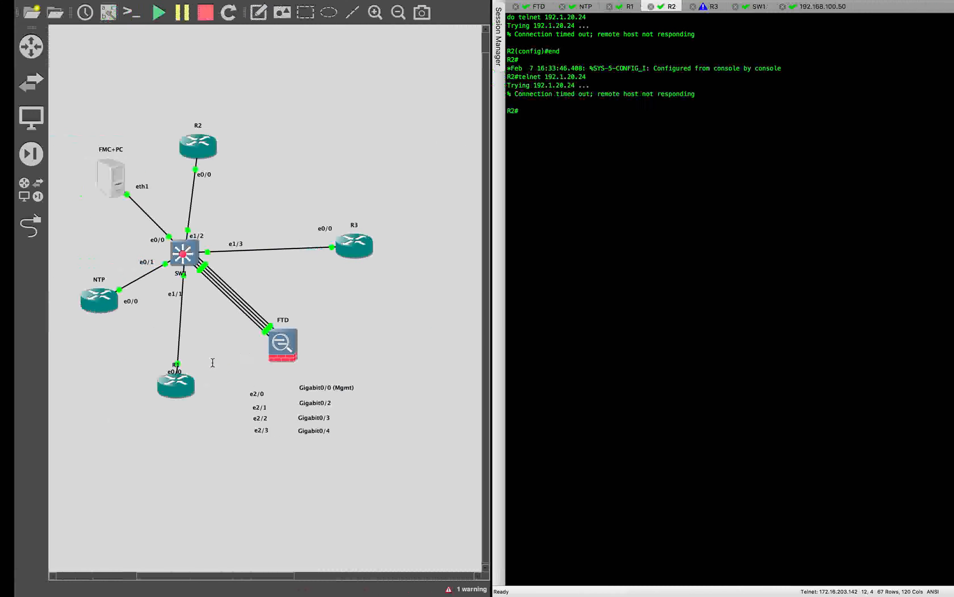
left_click(392, 320)
type("cisc")
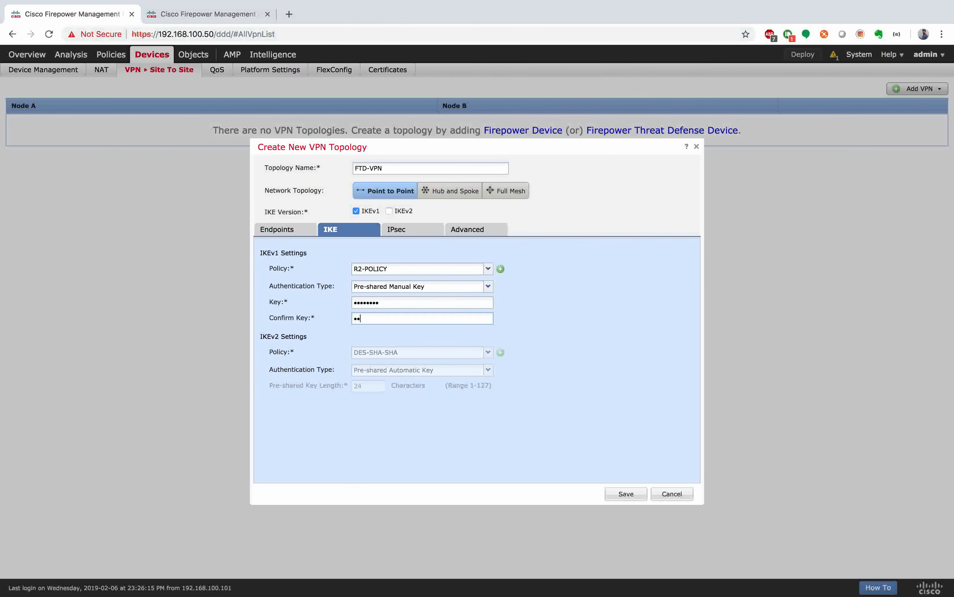
type("o123")
Step: Make R2-TS the only IKEv1 IPsec proposal, replacing tunnel_des_sha, then review Advanced ISAKMP settings
left_click(423, 233)
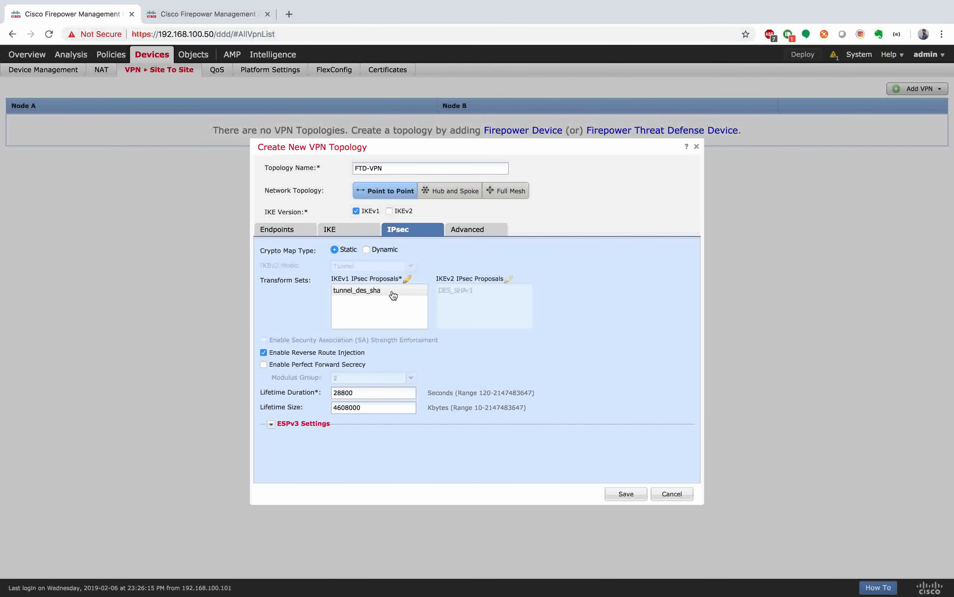
left_click(407, 277)
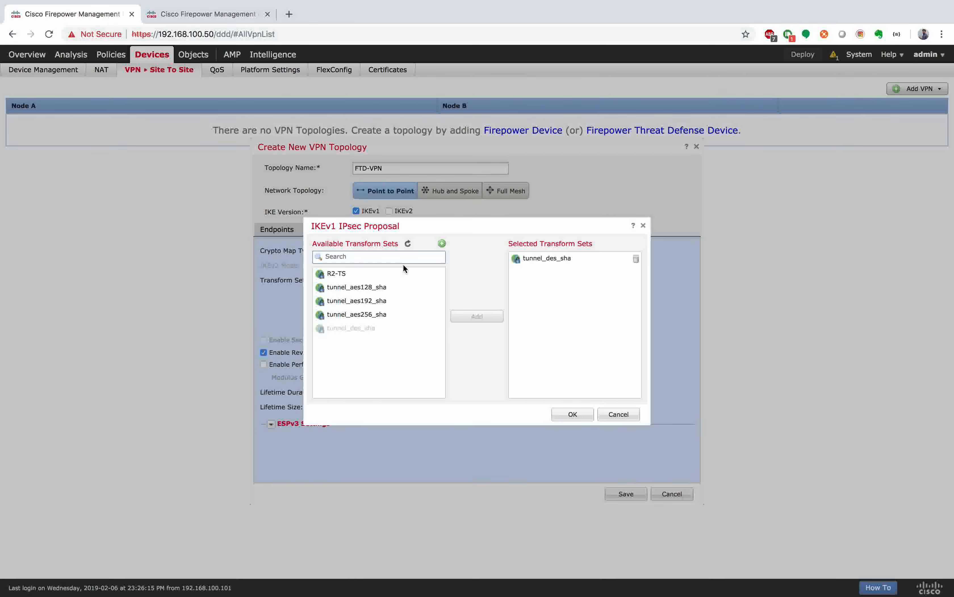
left_click(355, 274)
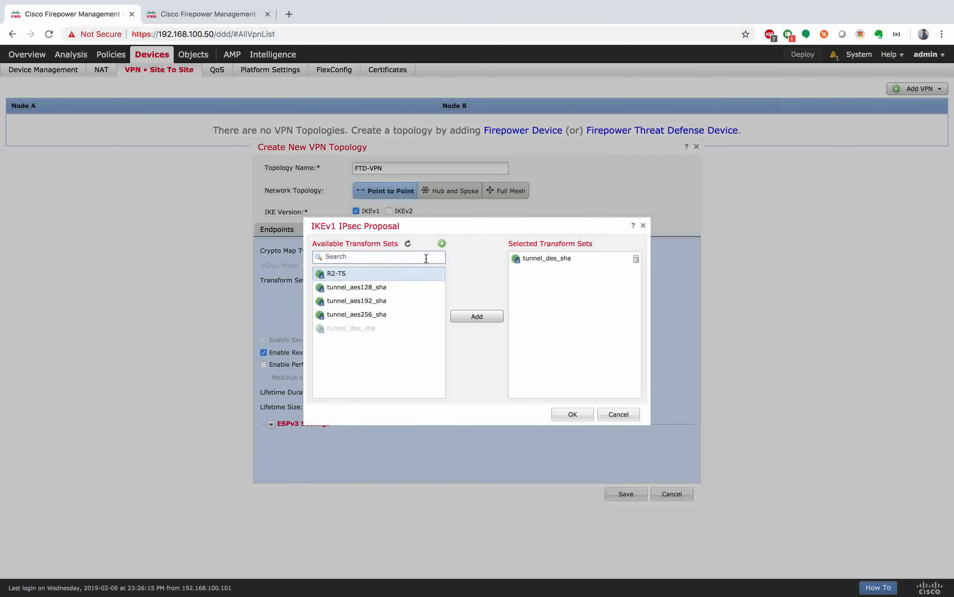
left_click(477, 315)
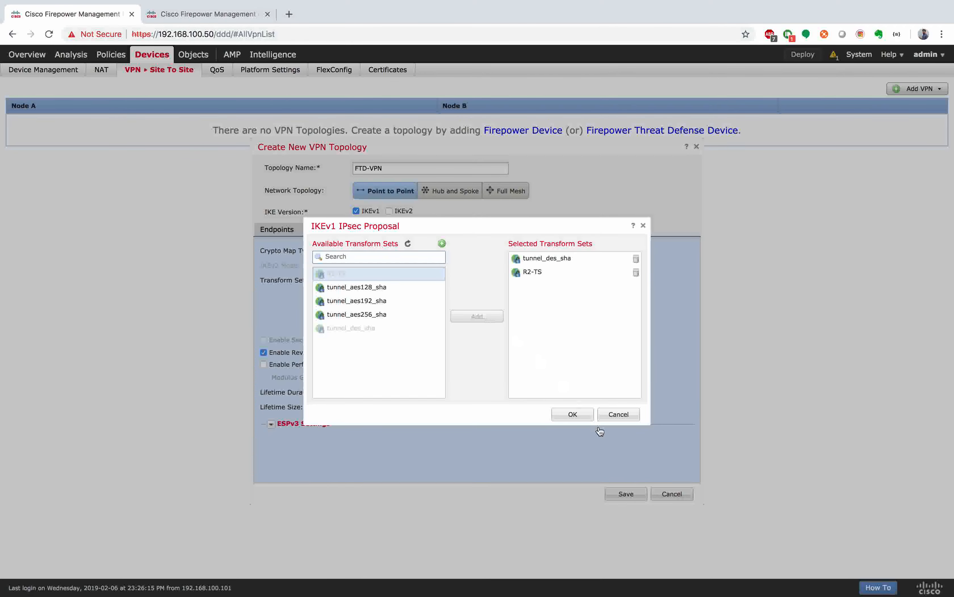
left_click(635, 259)
left_click(573, 414)
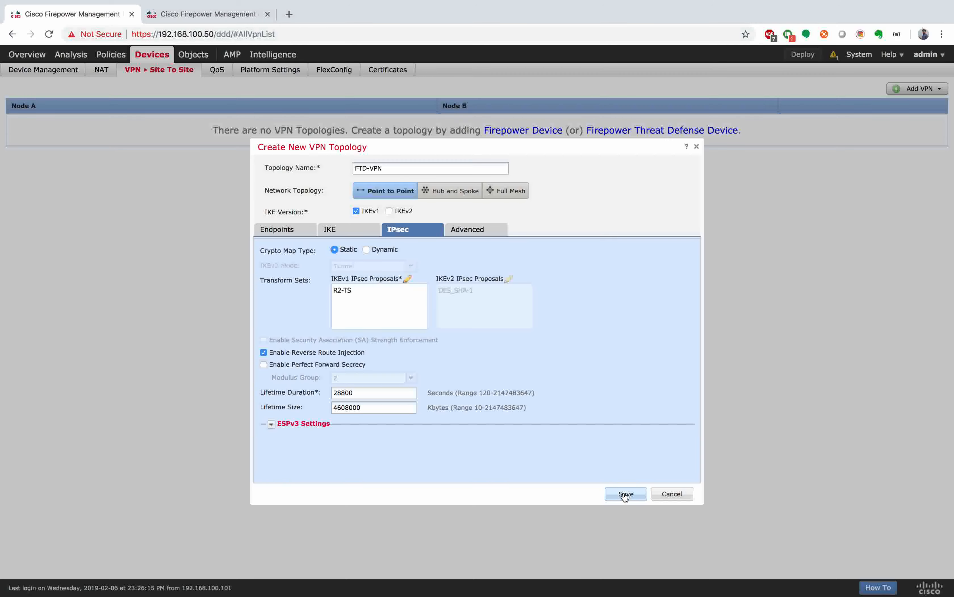
left_click(470, 232)
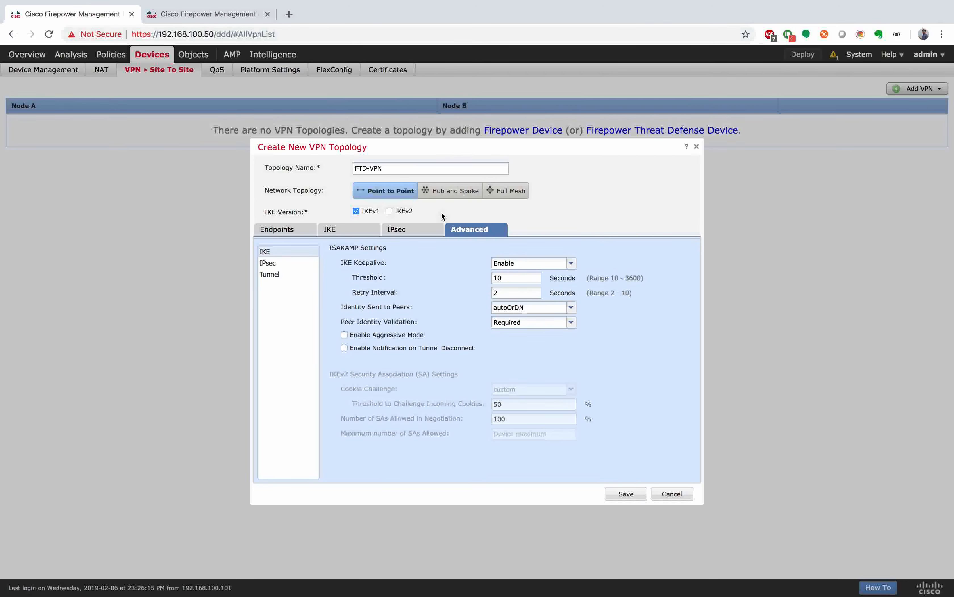
Step: Recheck the Endpoints tab and save the FTD-VPN topology
left_click(298, 230)
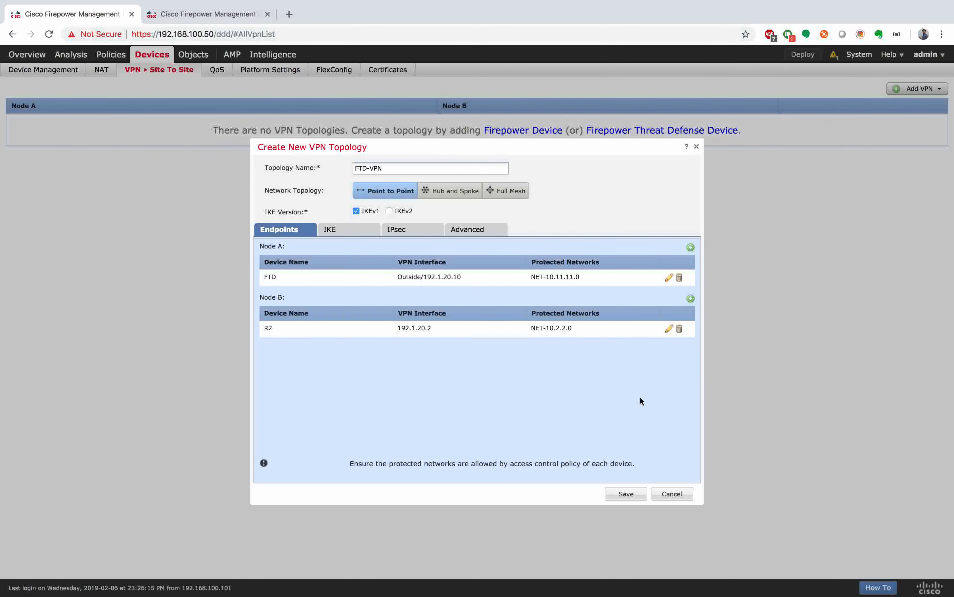
left_click(626, 494)
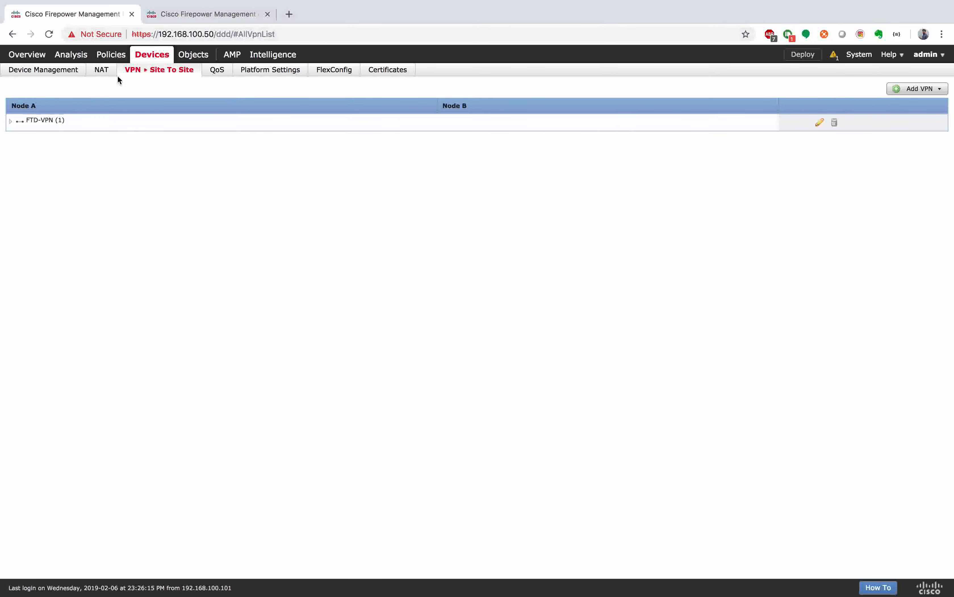
Step: Edit the IMPLICIT_DENY_ALL access policy and start a new rule named VPN
mouse_move(118, 56)
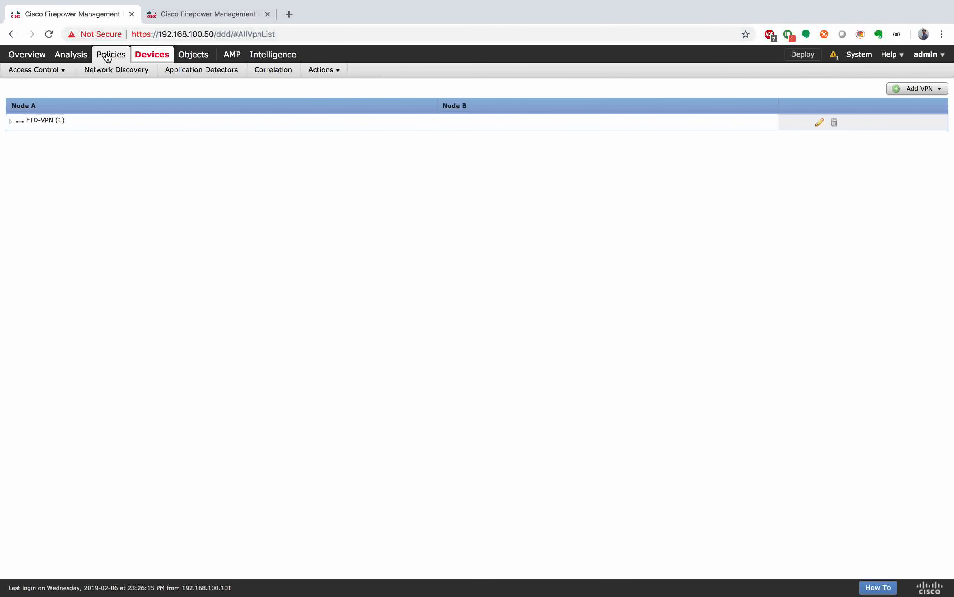
mouse_move(39, 70)
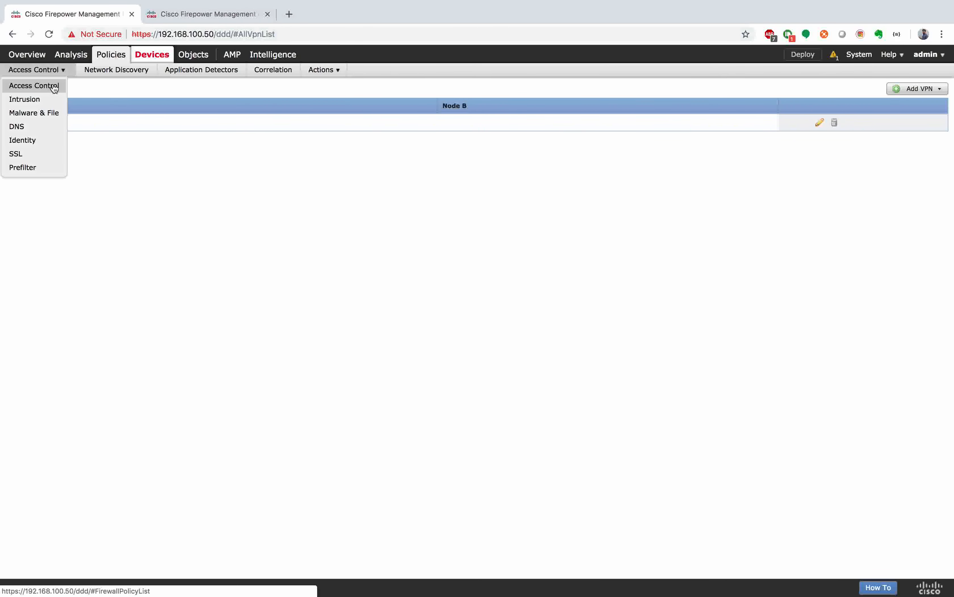
left_click(54, 88)
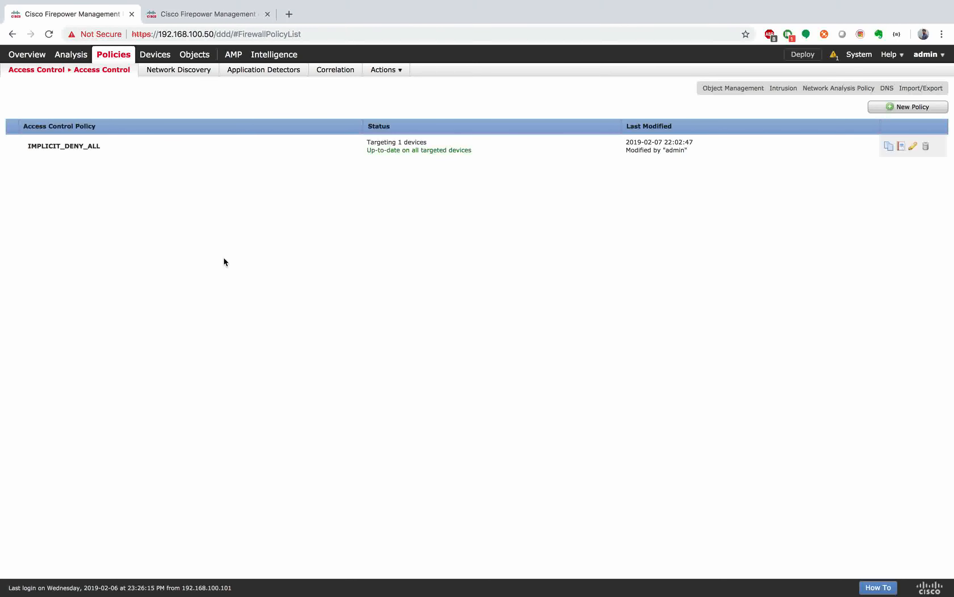
left_click(357, 143)
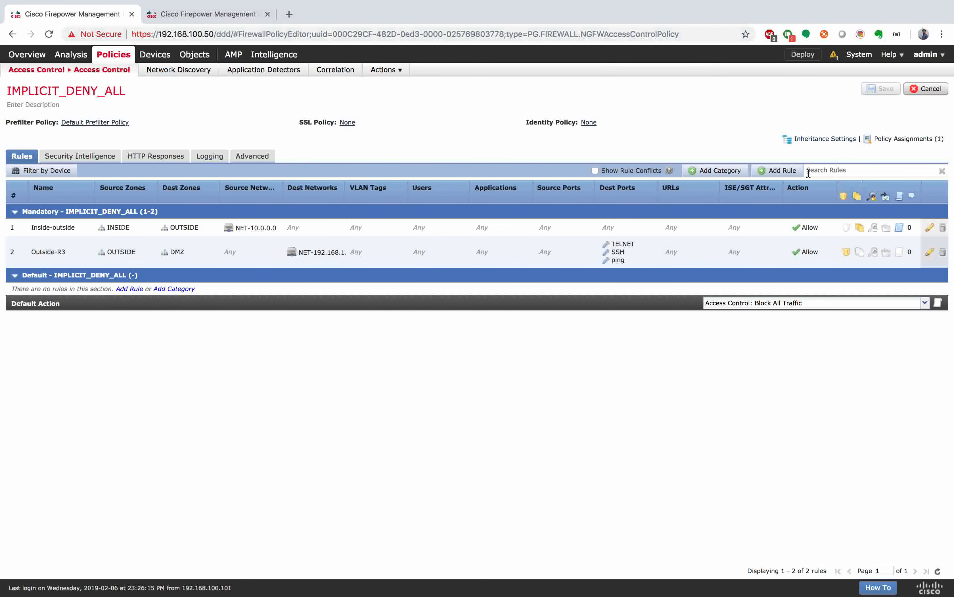
left_click(796, 171)
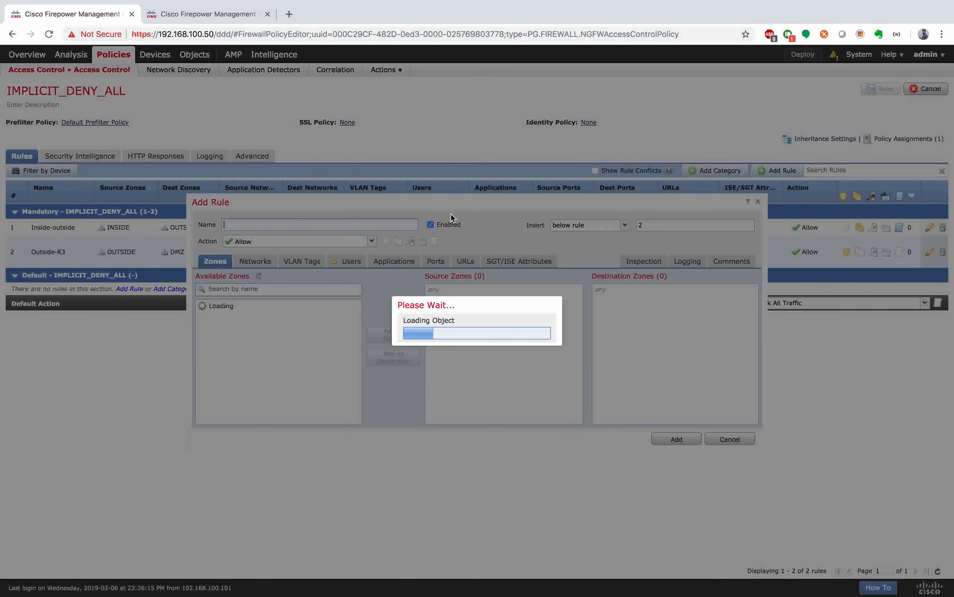
left_click(292, 226)
type("VPN")
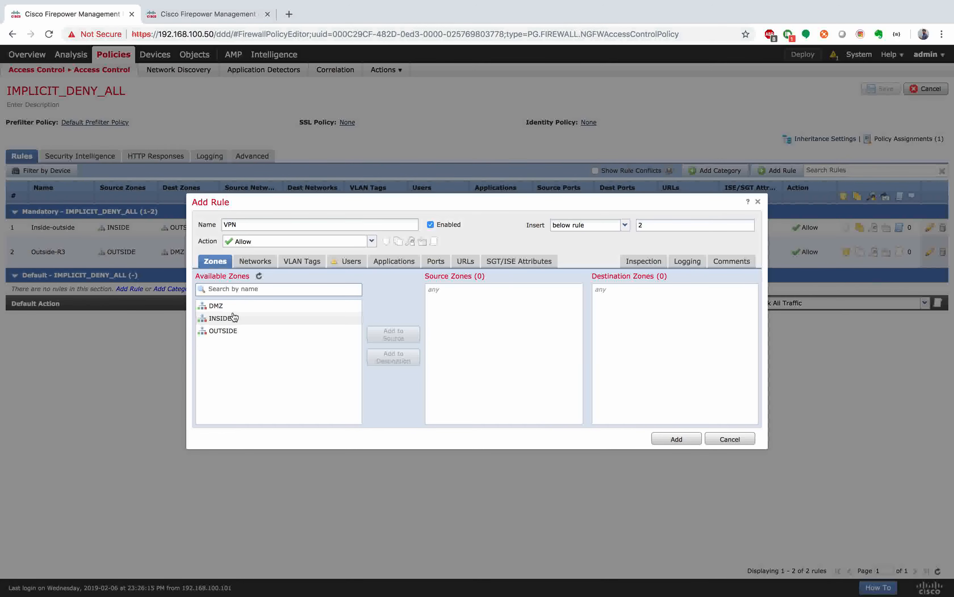
Step: Set the rule's source zone to OUTSIDE and destination zone to INSIDE
left_click(236, 331)
left_click(394, 334)
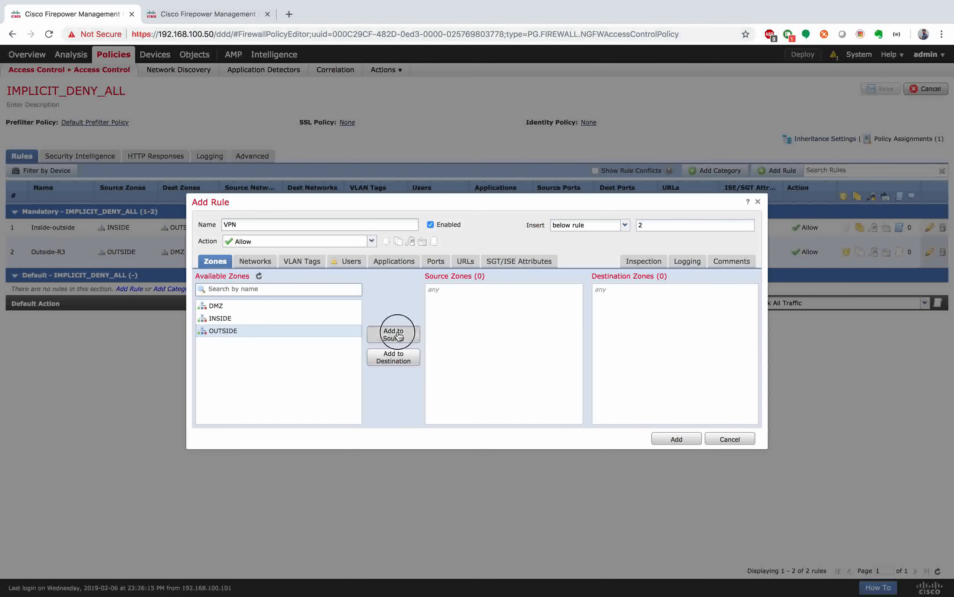
left_click(275, 310)
left_click(262, 319)
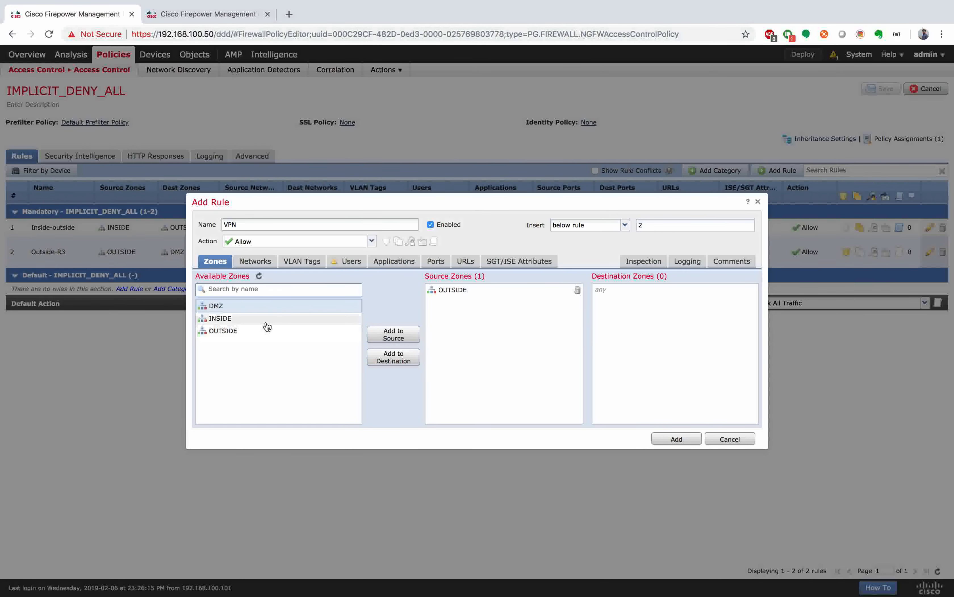
left_click(406, 362)
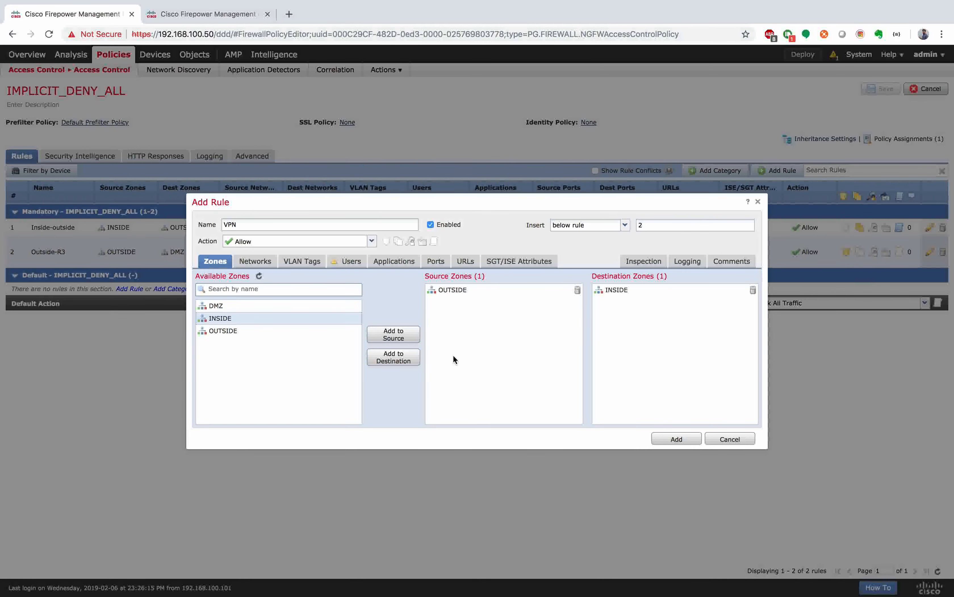
Step: Set source network NET-10.2.2.0 and destination network NET-10.11.11.0
left_click(267, 264)
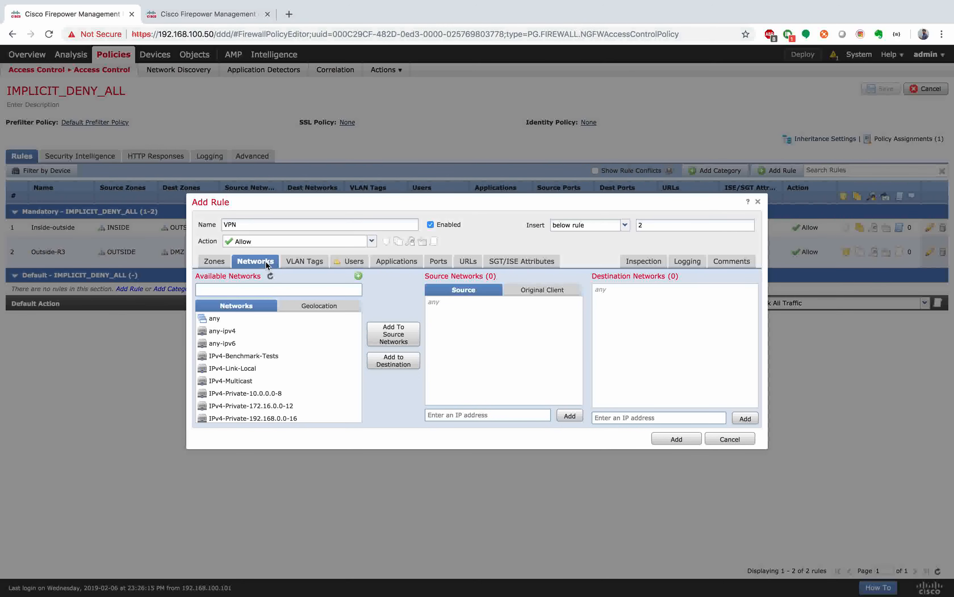
scroll(264, 324, "down", 4)
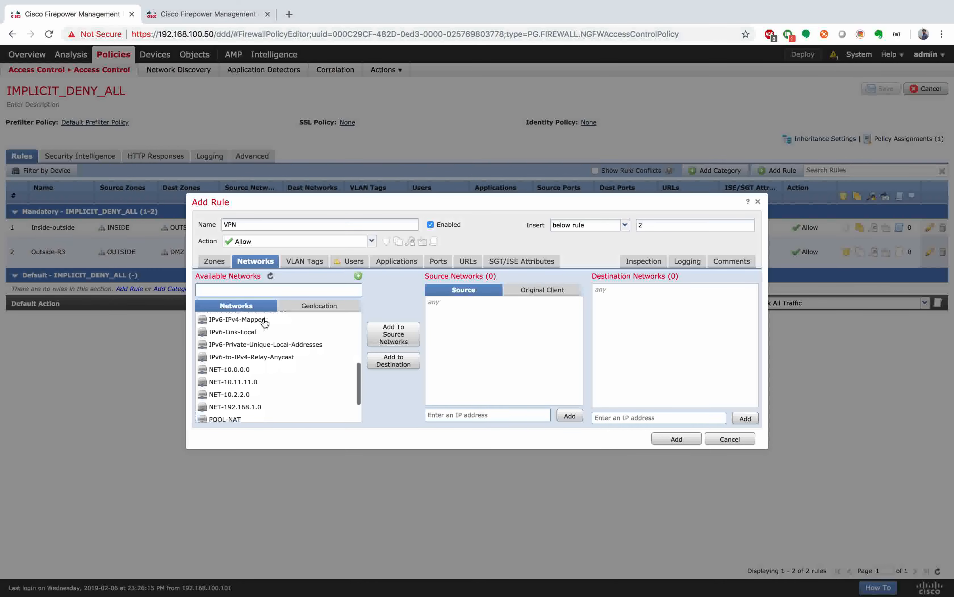
scroll(265, 322, "down", 2)
left_click(248, 354)
left_click(394, 333)
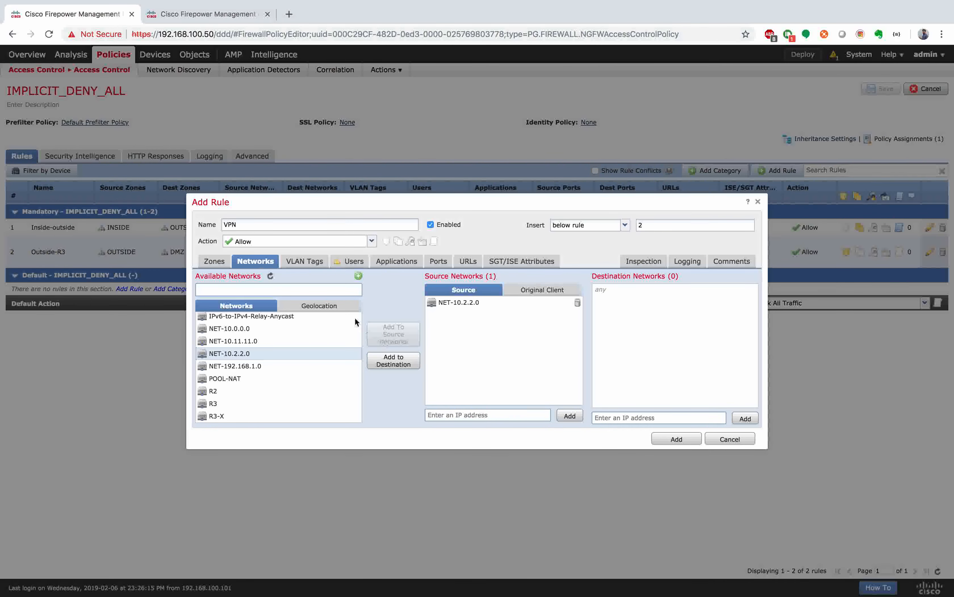
left_click(293, 341)
left_click(406, 360)
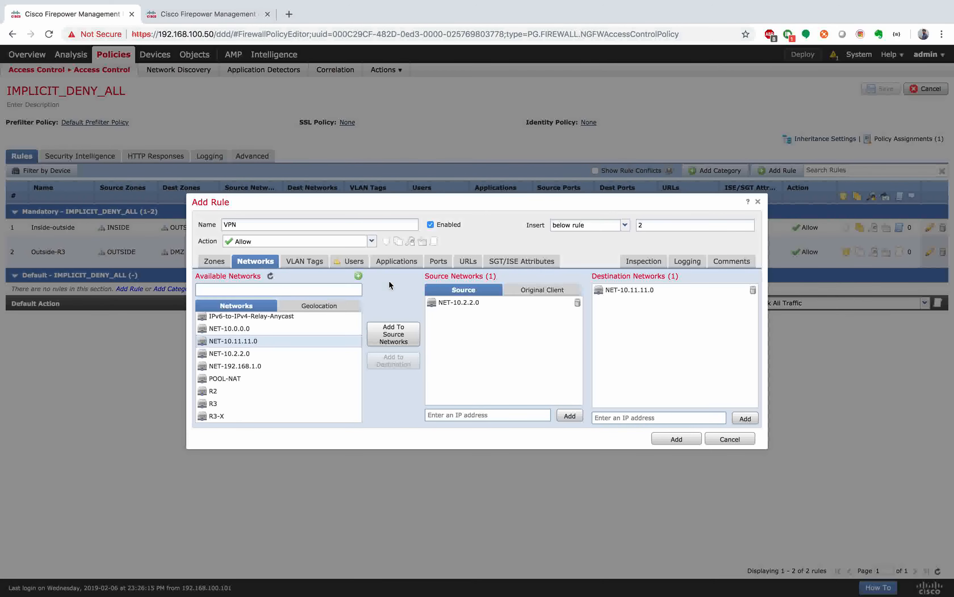
Step: Review the VLAN, user, application, port and URL criteria, then add the VPN rule
left_click(312, 262)
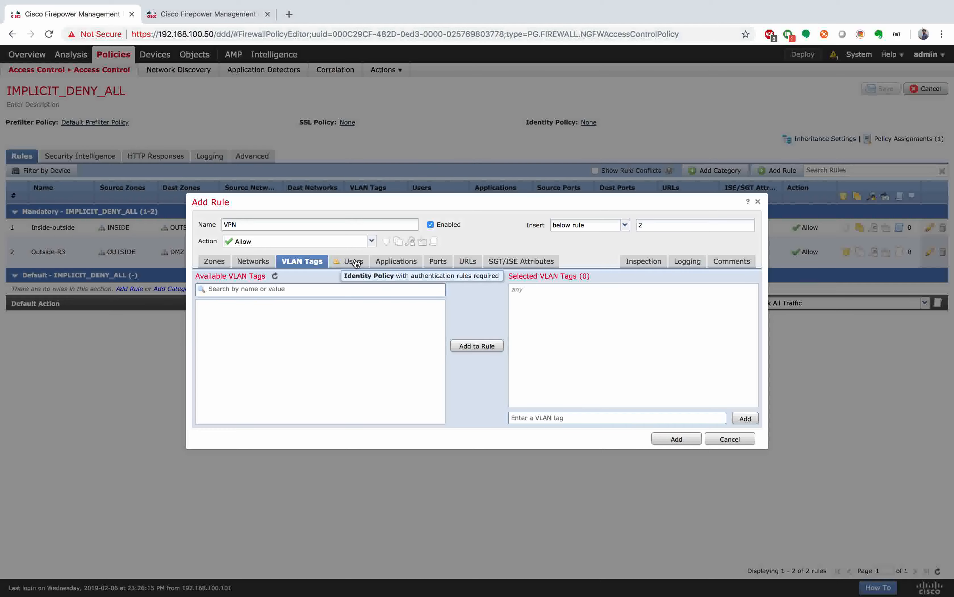
left_click(348, 263)
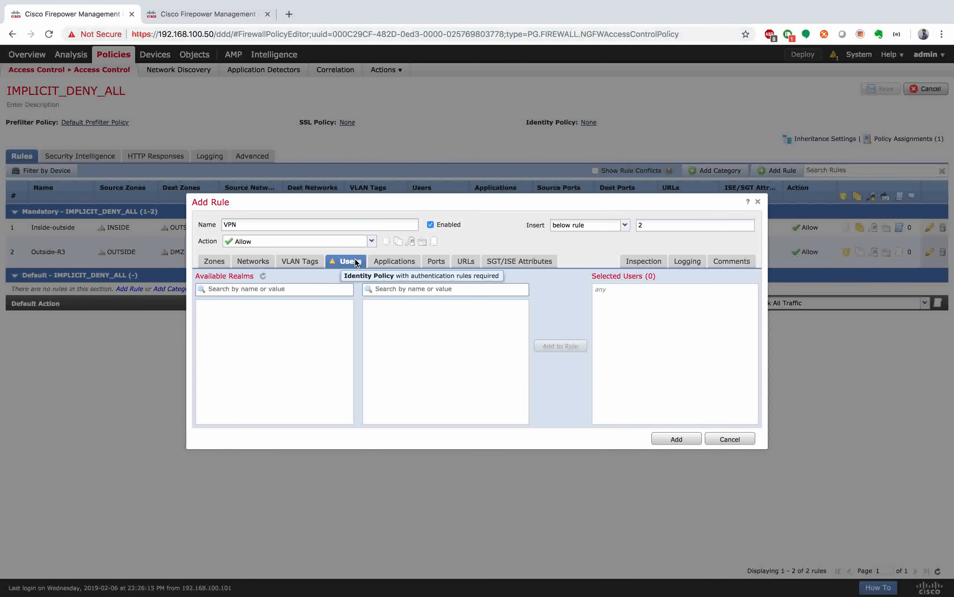
left_click(399, 265)
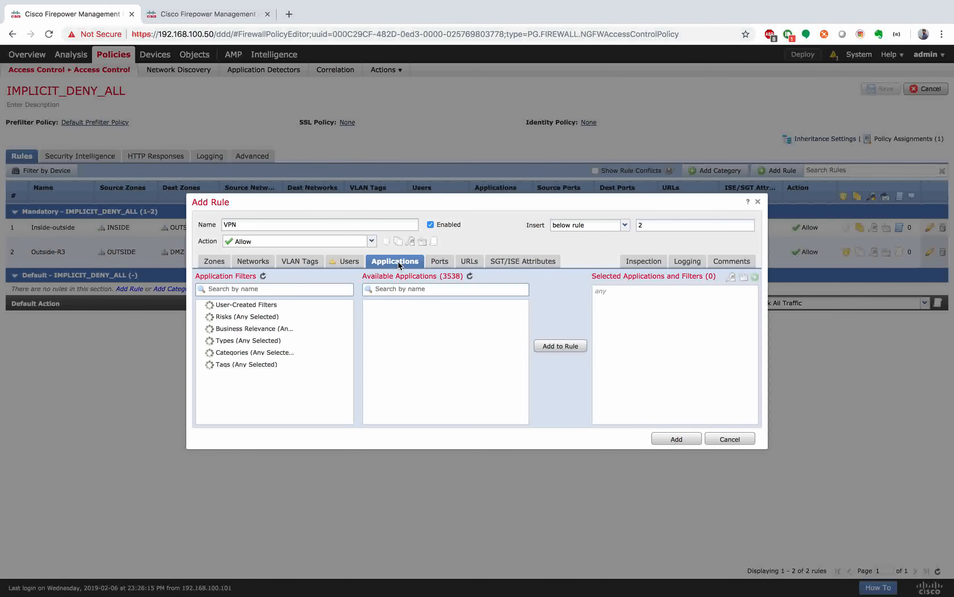
left_click(447, 261)
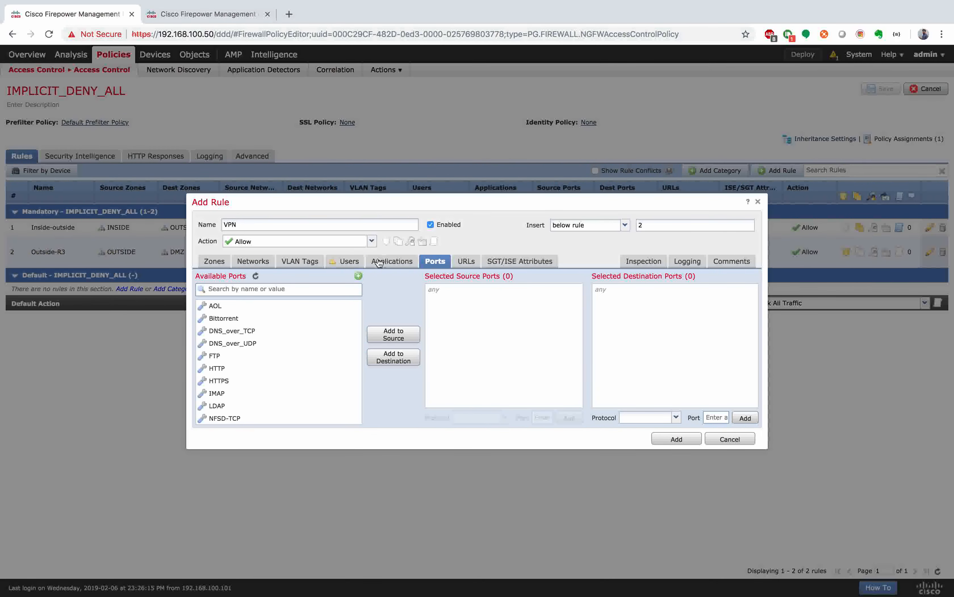
left_click(465, 261)
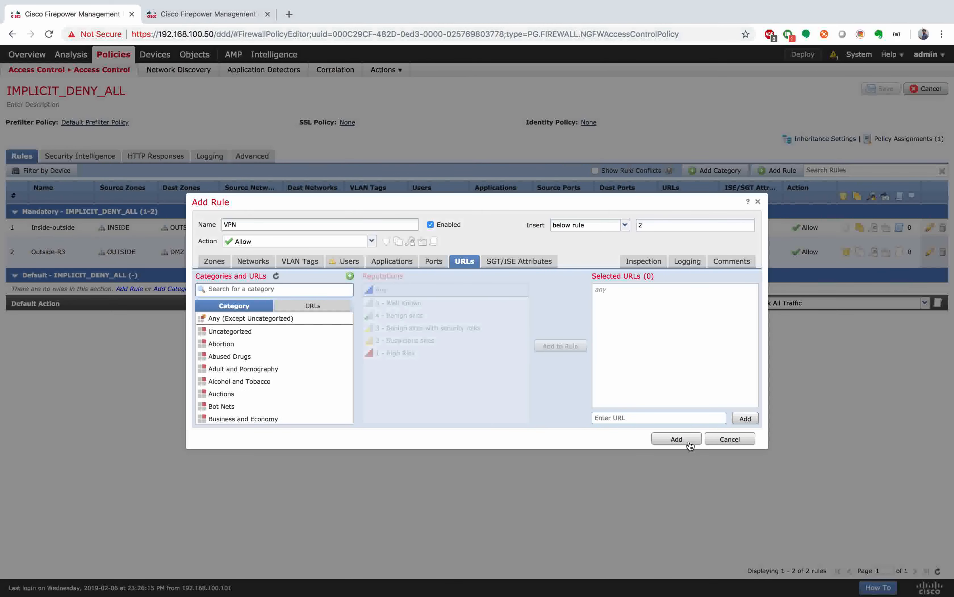
left_click(677, 438)
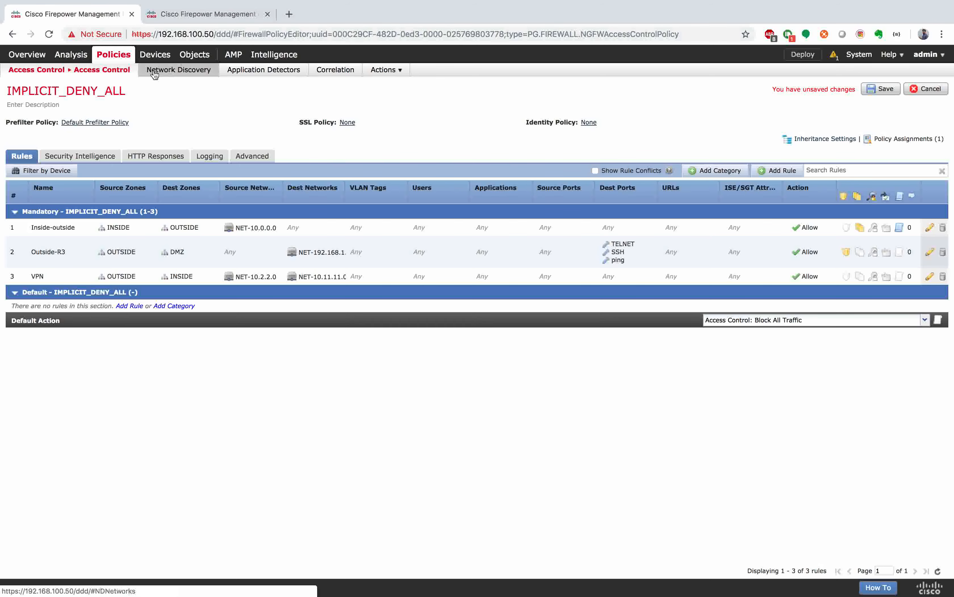
Step: Save the IMPLICIT_DENY_ALL policy, then switch to the terminal desktop
mouse_move(112, 71)
left_click(879, 89)
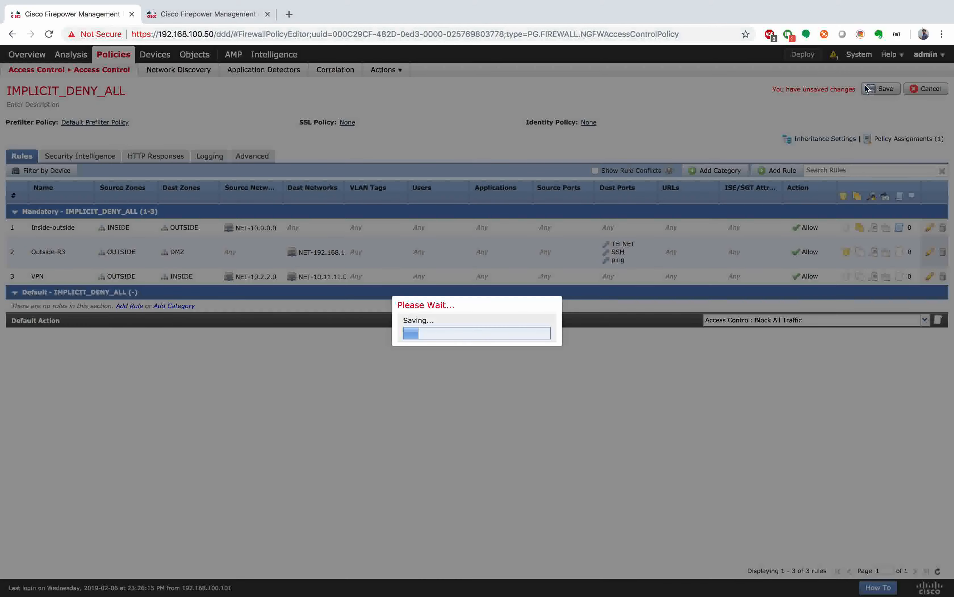
key("ctrl+Right")
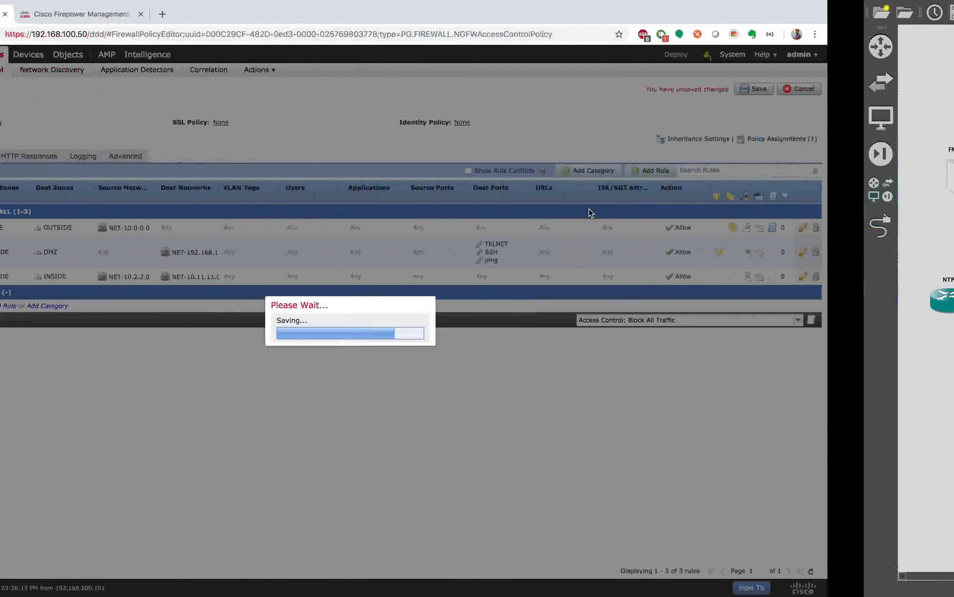
Step: Rerun telnet 192.1.20.24 from R2 twice, then return to the Firepower desktop
key("Up")
key("Return")
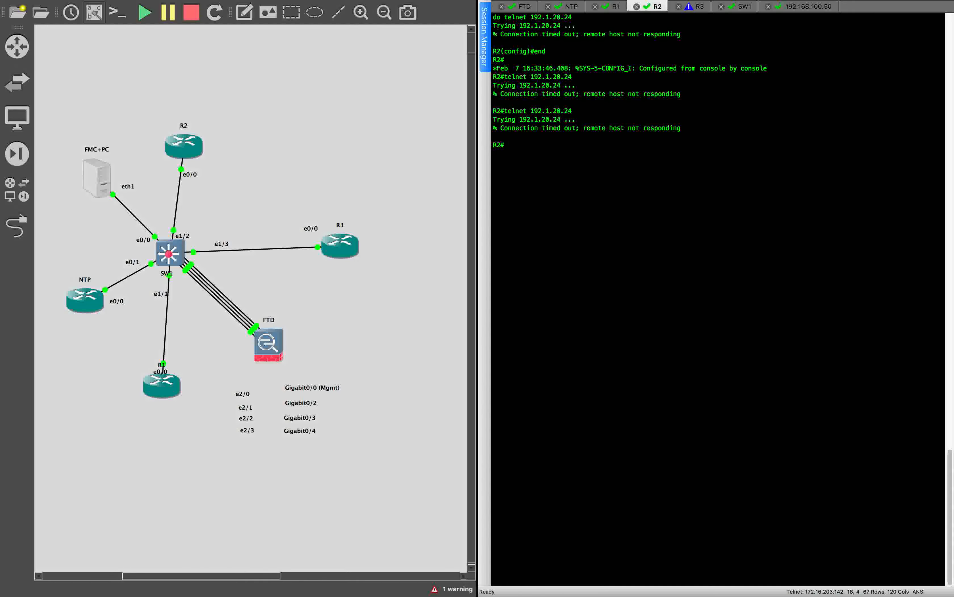
key("Up")
key("Return")
key("ctrl+Left")
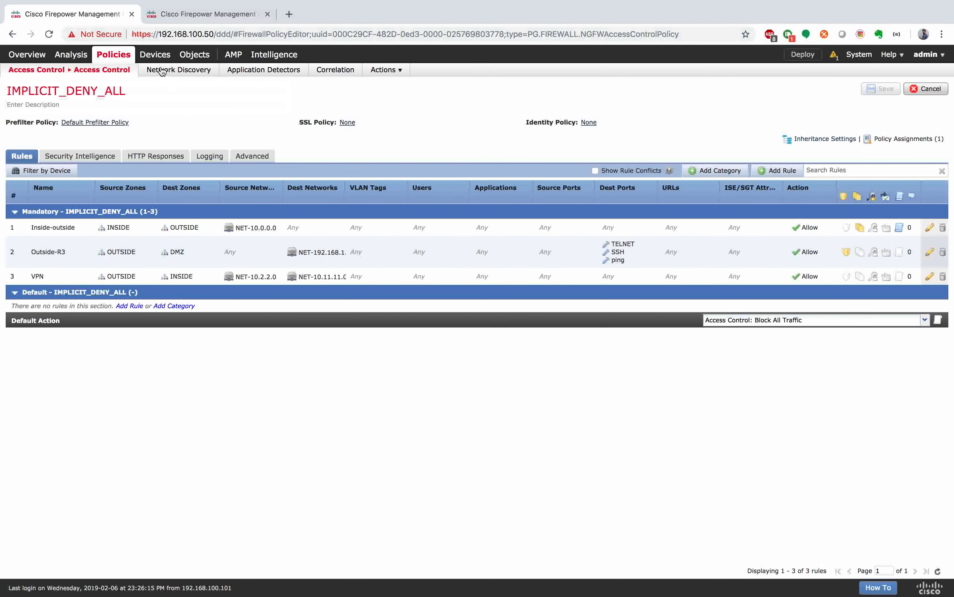
Step: Open the FTD-NAT policy from Devices > NAT for editing
mouse_move(150, 54)
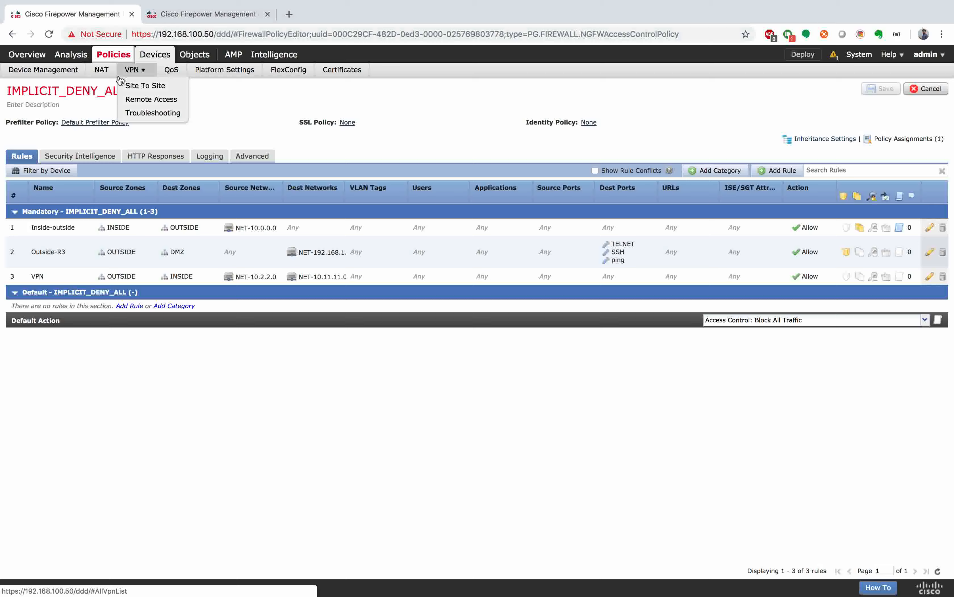
left_click(103, 72)
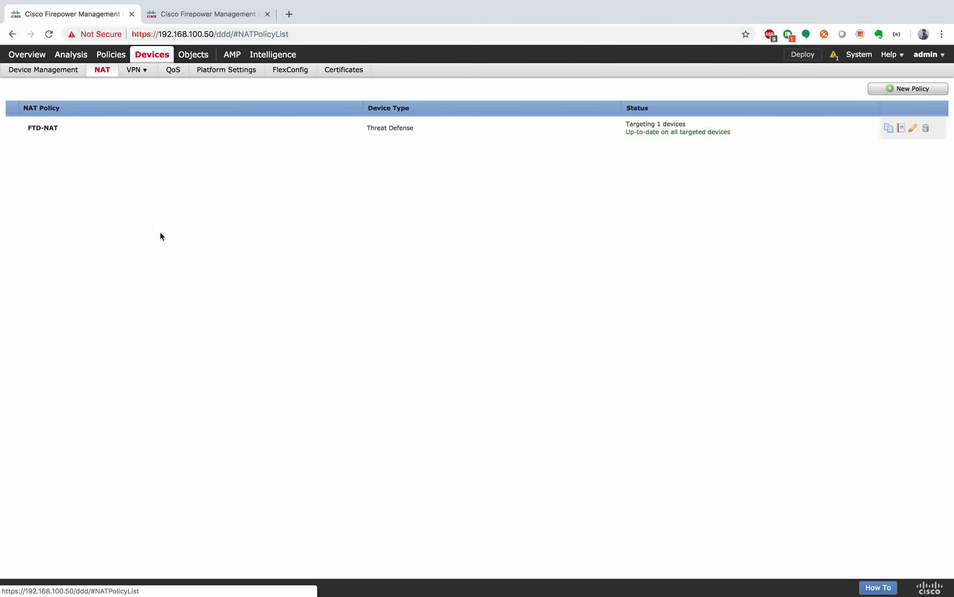
left_click(169, 129)
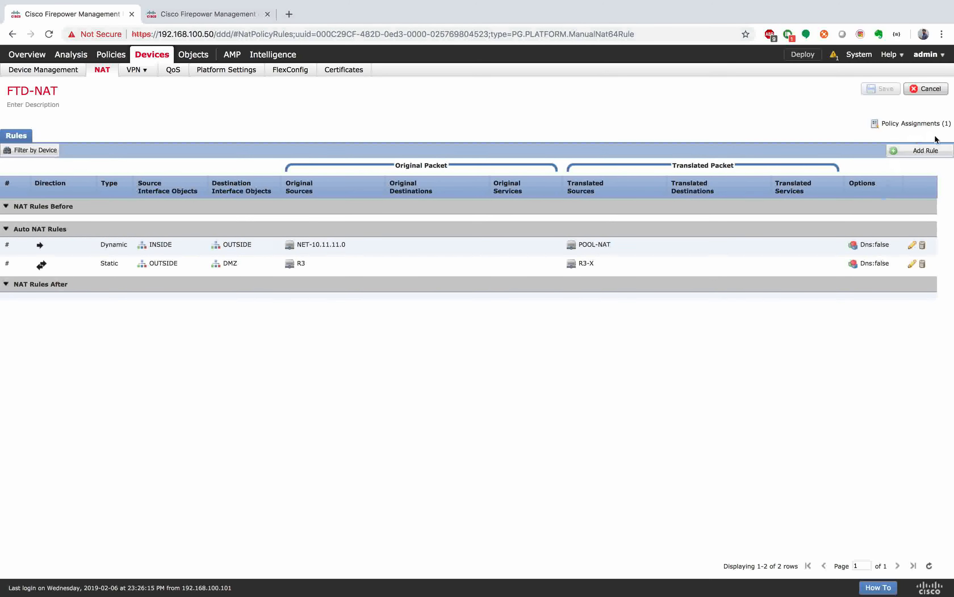
Step: Start a new NAT rule with original source NET-10.11.11.0 and original destination NET-10.2.2.0
left_click(923, 150)
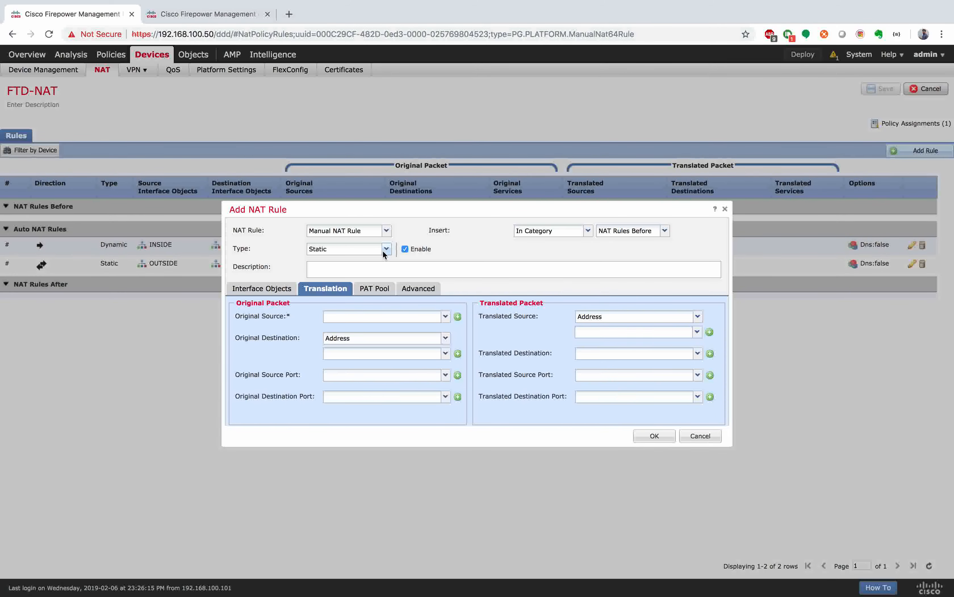
left_click(349, 317)
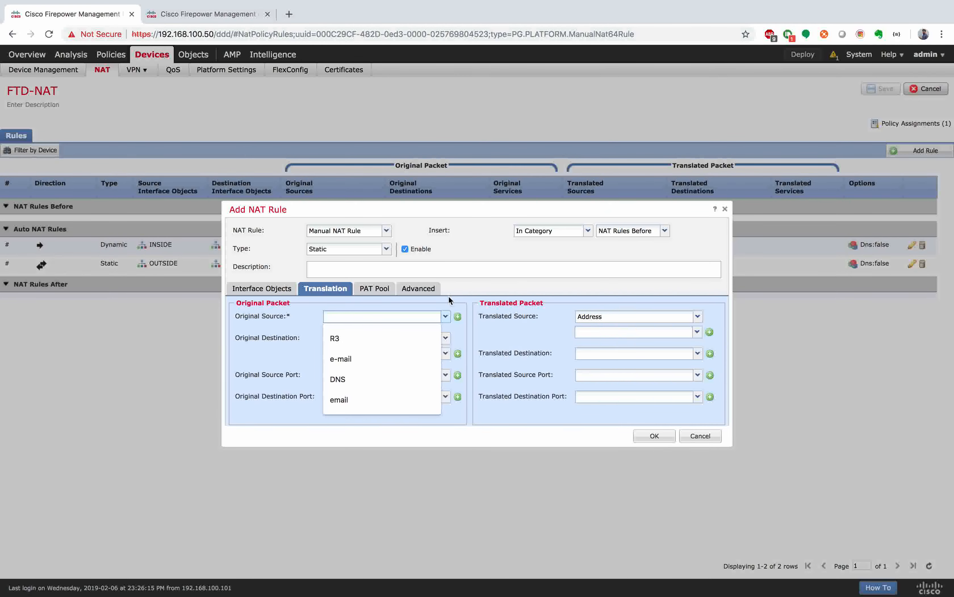
left_click(445, 317)
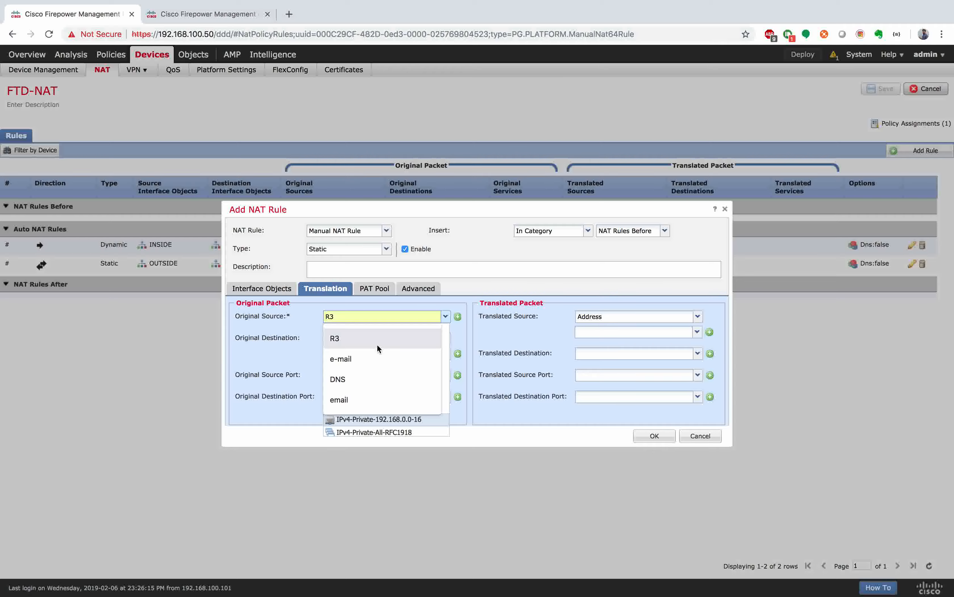
type("net")
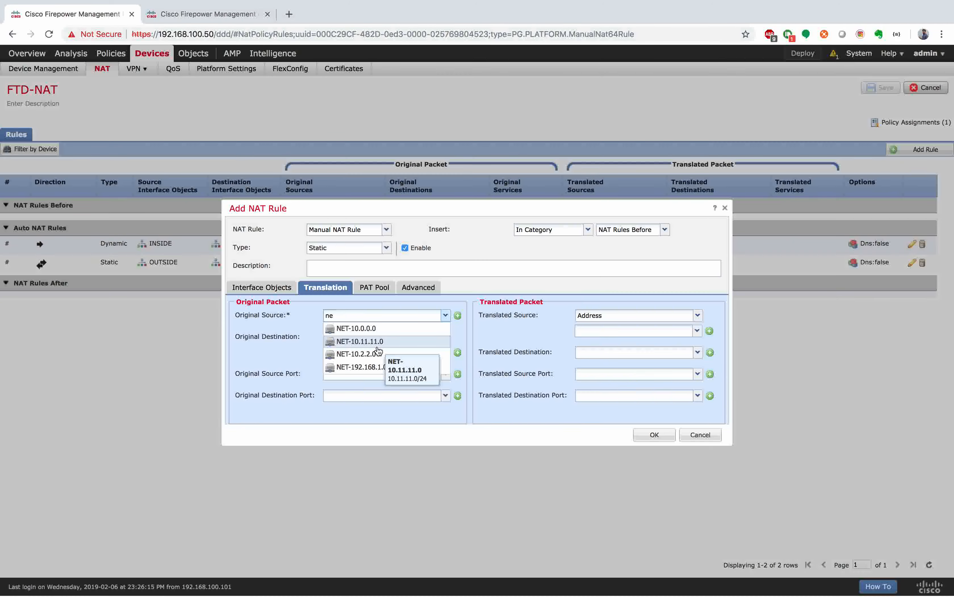
left_click(386, 344)
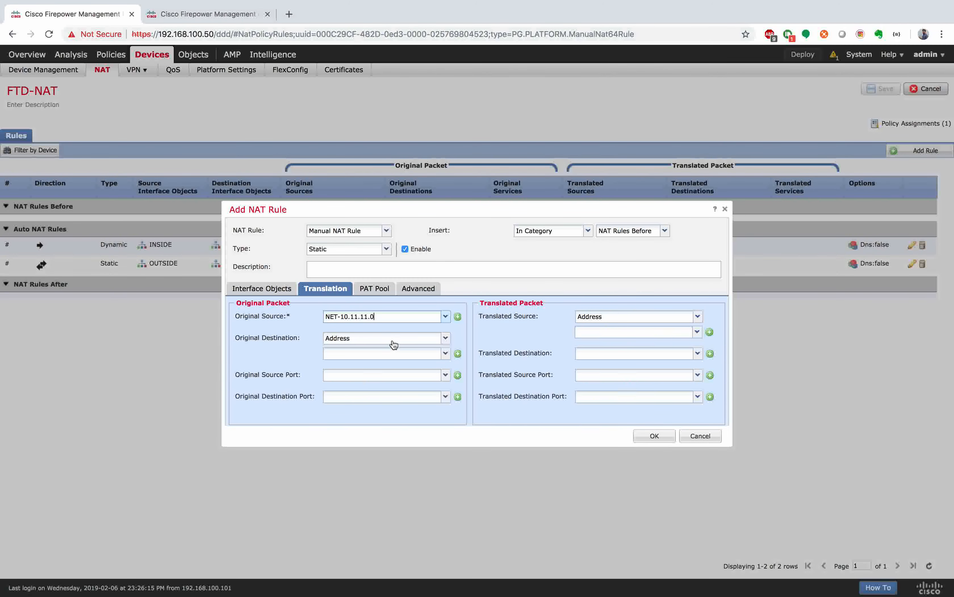
left_click(445, 353)
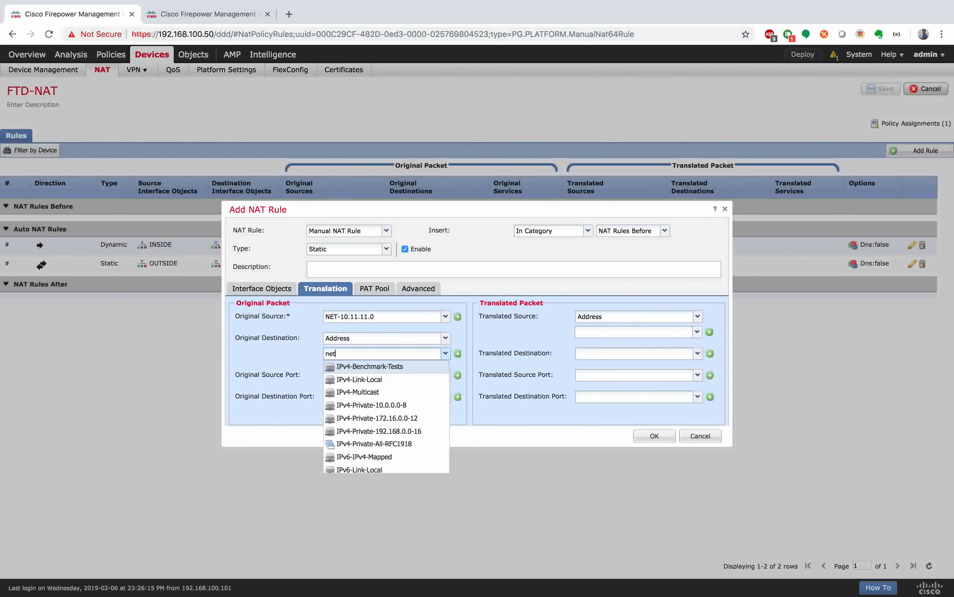
type("net")
left_click(376, 392)
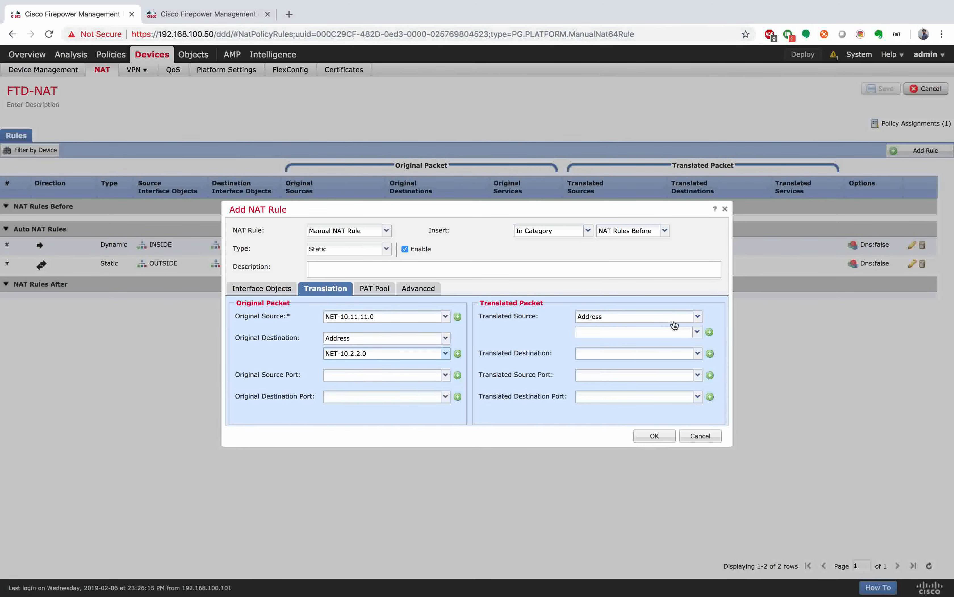
Step: Keep translated source NET-10.11.11.0 and translated destination NET-10.2.2.0 unchanged
left_click(698, 331)
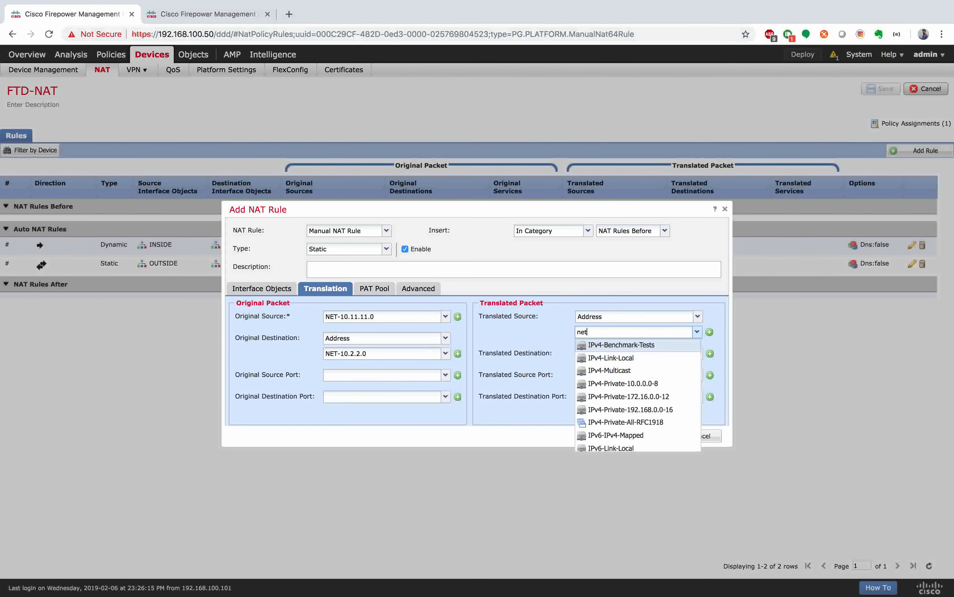
type("net")
left_click(631, 357)
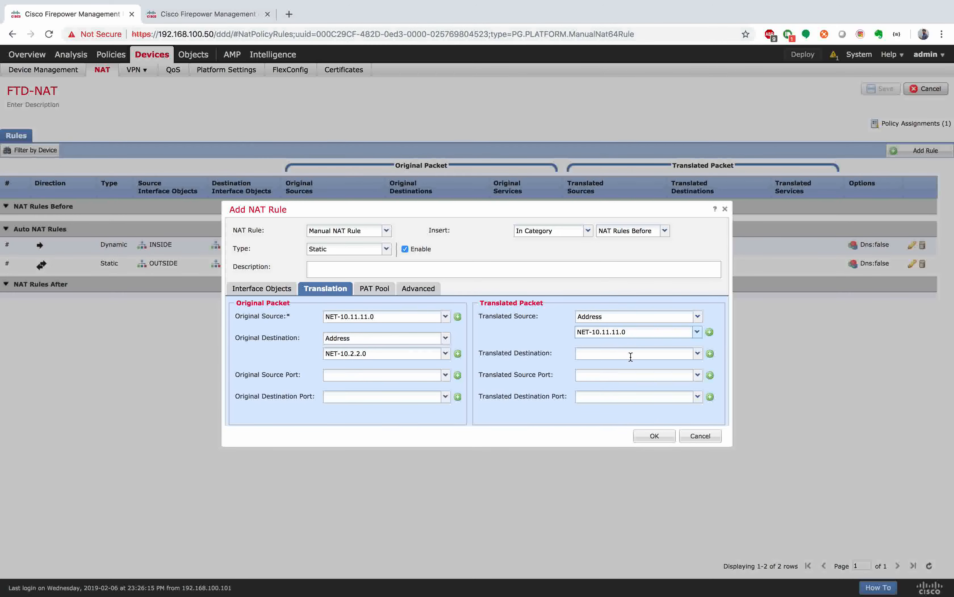
left_click(697, 353)
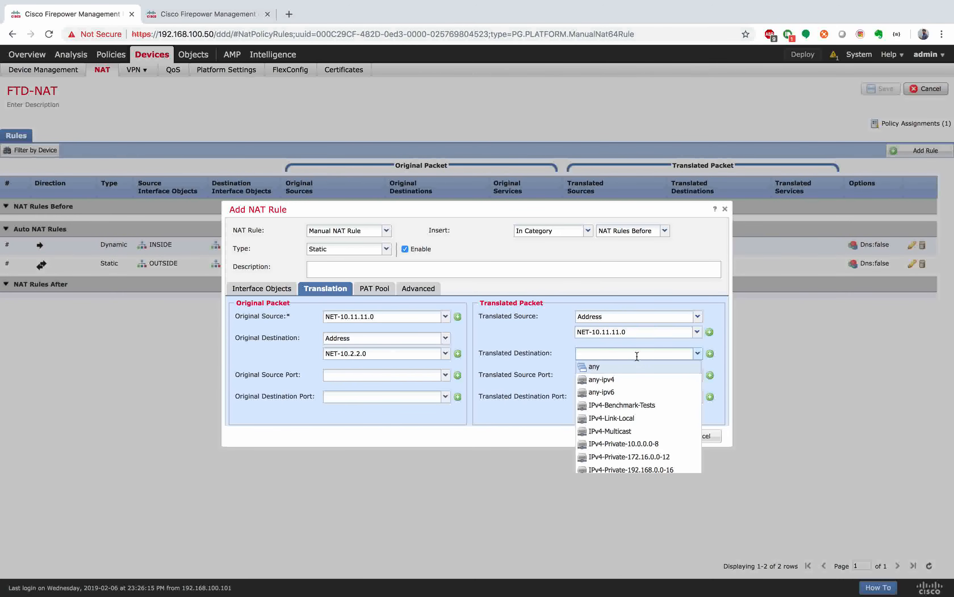
type("net")
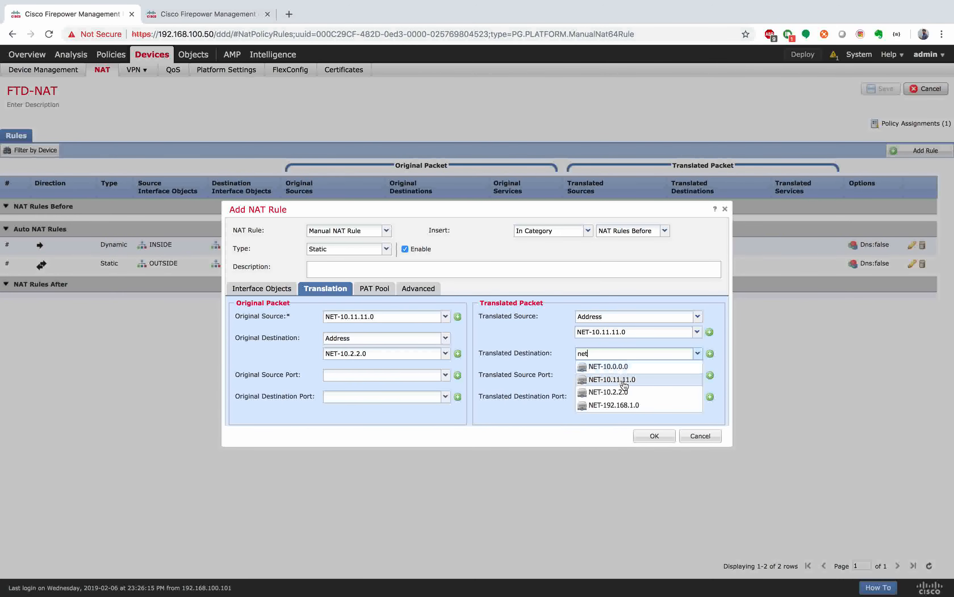
left_click(627, 392)
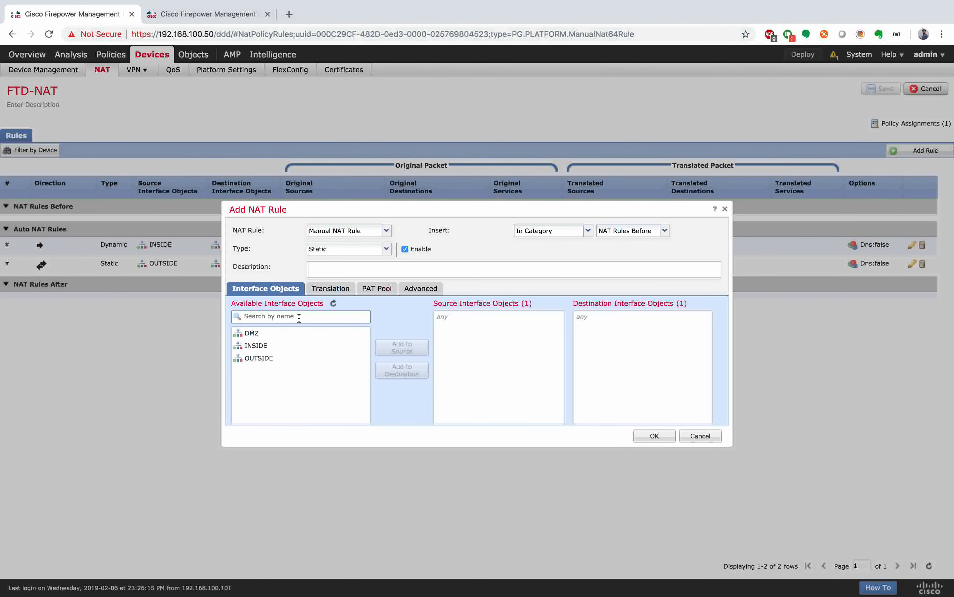
Step: Set source interface INSIDE and destination interface OUTSIDE, then add the rule
left_click(277, 346)
left_click(331, 289)
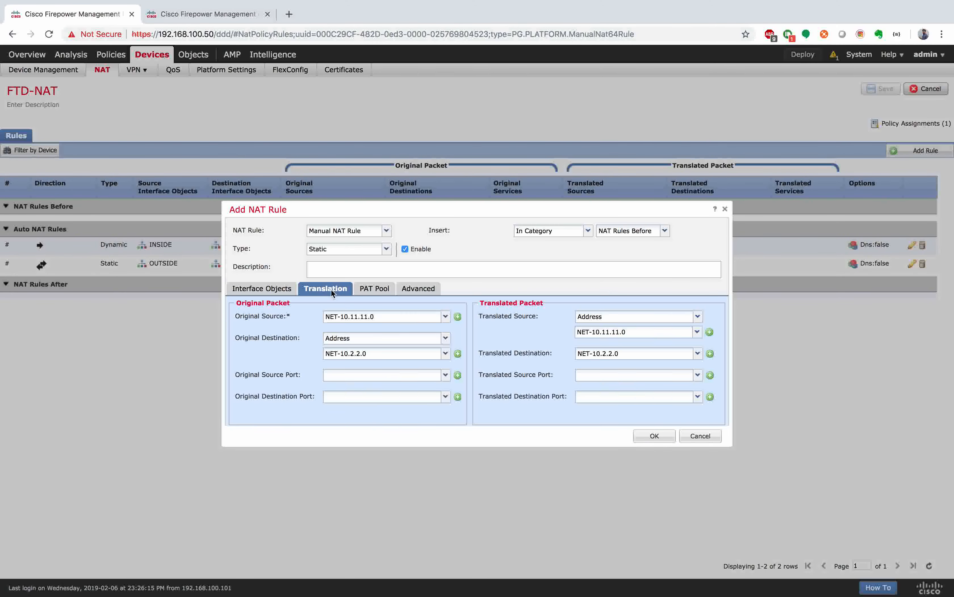
left_click(269, 291)
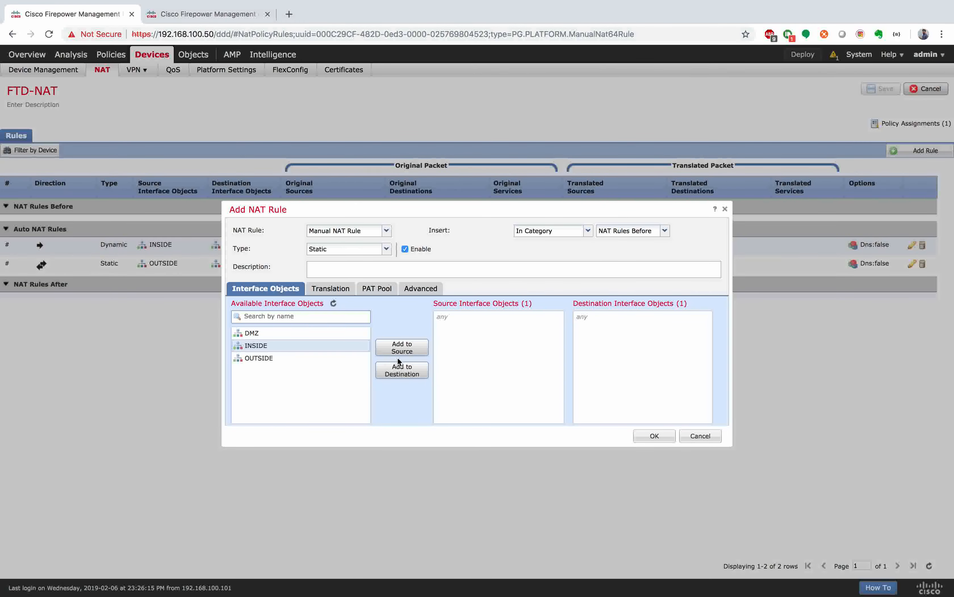
left_click(402, 348)
left_click(304, 360)
left_click(399, 376)
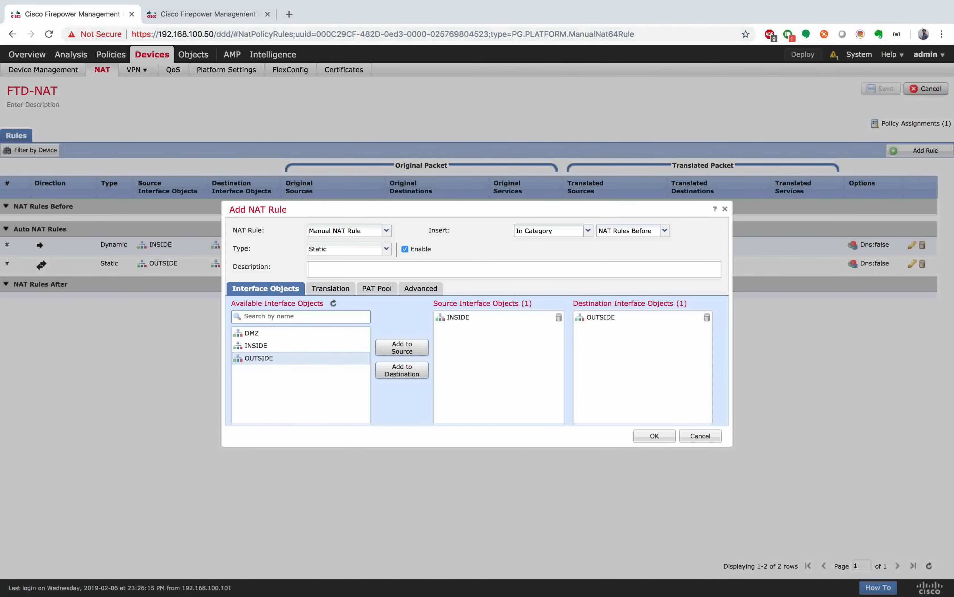
left_click(655, 437)
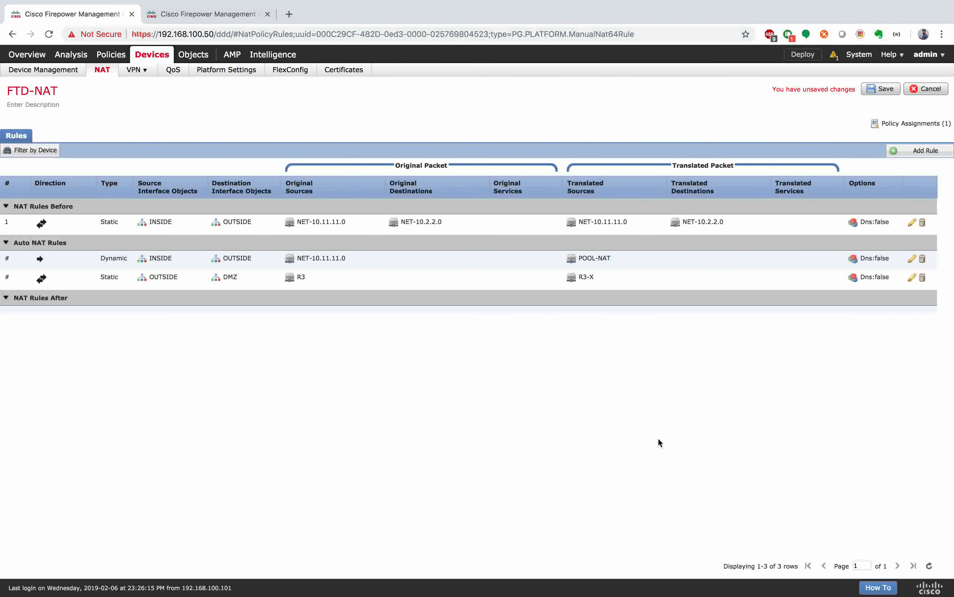
Step: Save FTD-NAT and deploy the pending changes to the FTD device
left_click(885, 89)
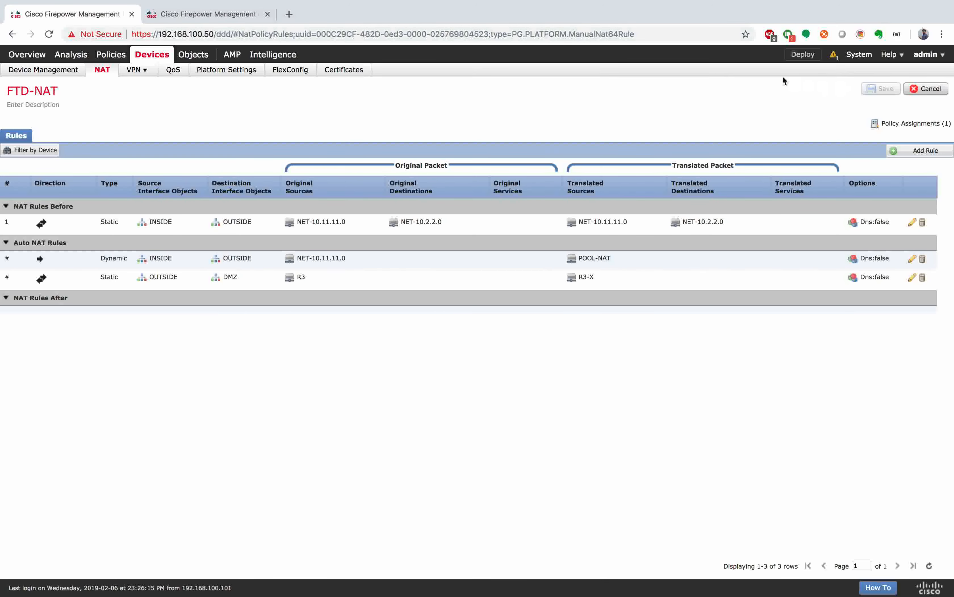
left_click(802, 54)
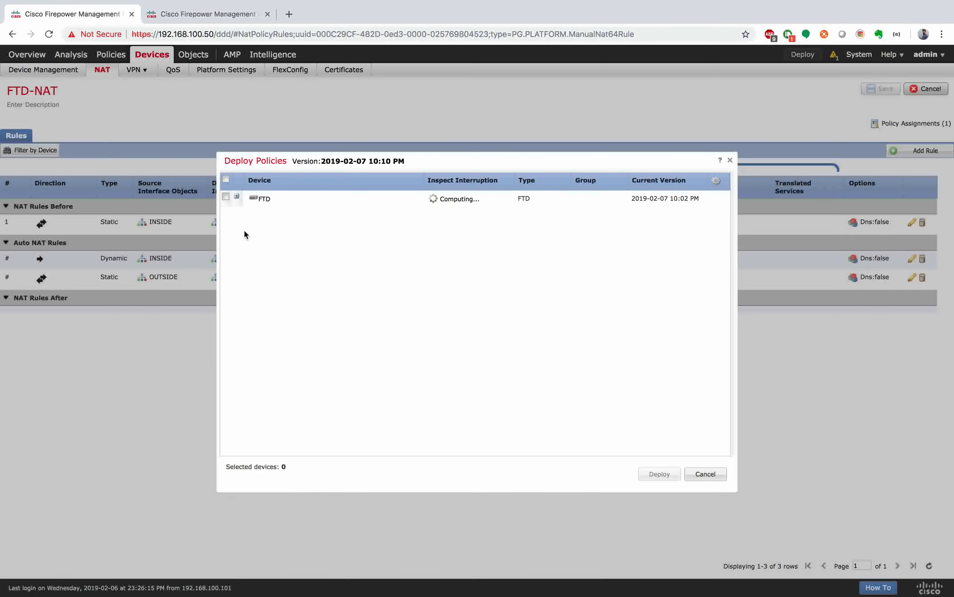
left_click(226, 197)
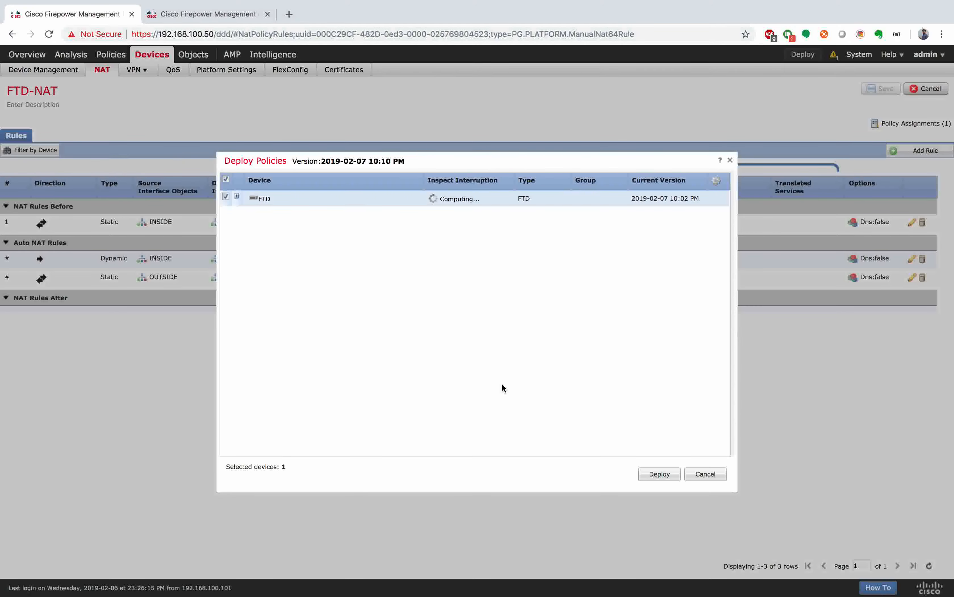
left_click(658, 475)
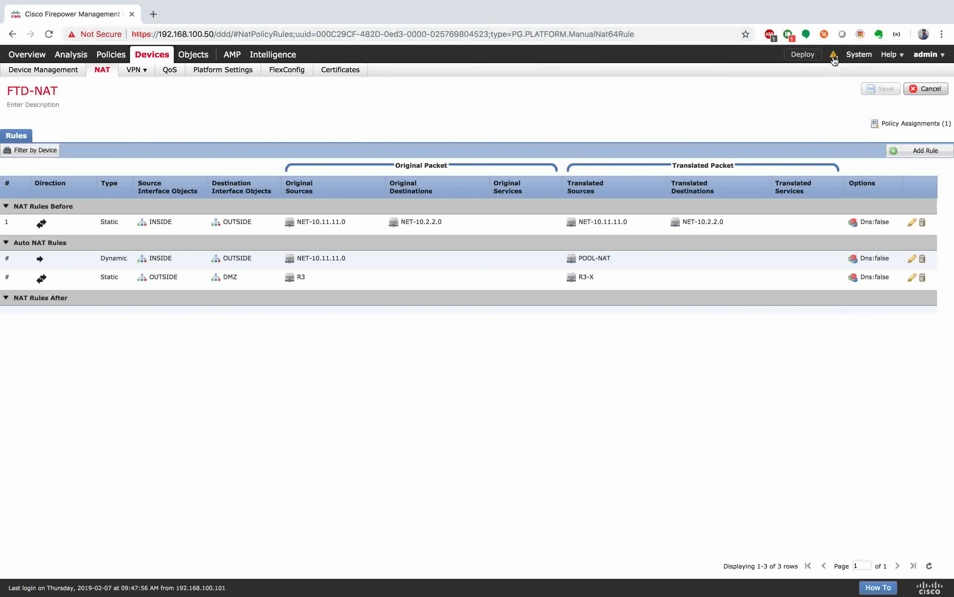
Step: Check the FMC deployment progress, then return to the R2 router console
left_click(834, 58)
left_click(539, 98)
key("ctrl+Right")
key("ctrl+Right")
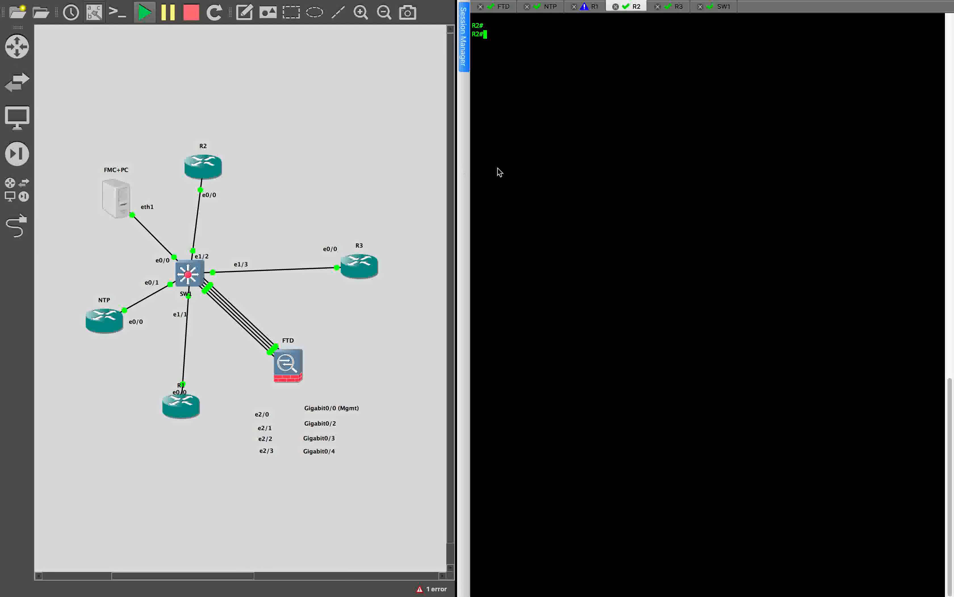
Step: Ping 10.11.11.1 from R2 with source 10.2.2.2, succeeding 5/5
type("ping 19.11.11.1 so")
key("Tab")
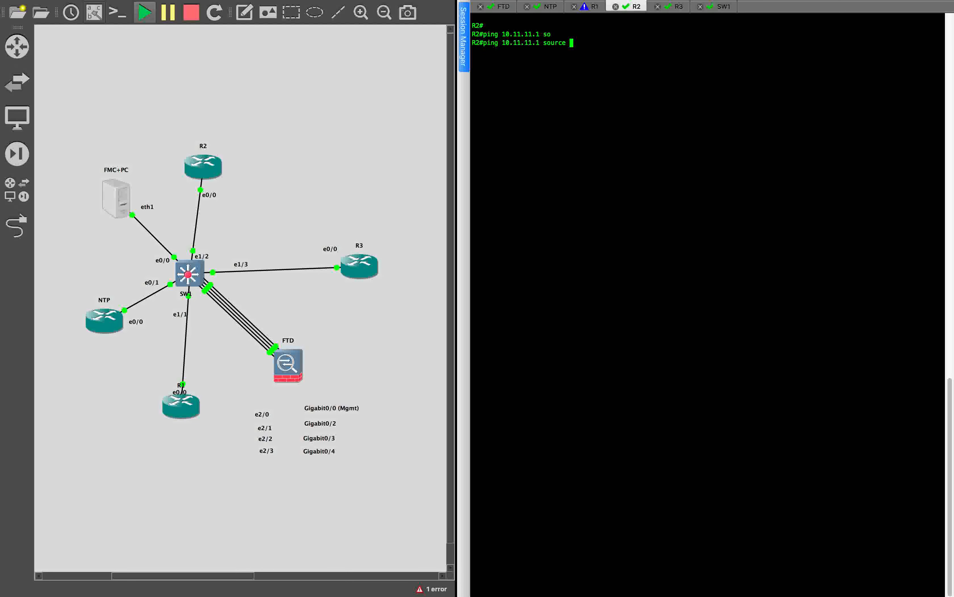
type("10.2.2.2")
key("Return")
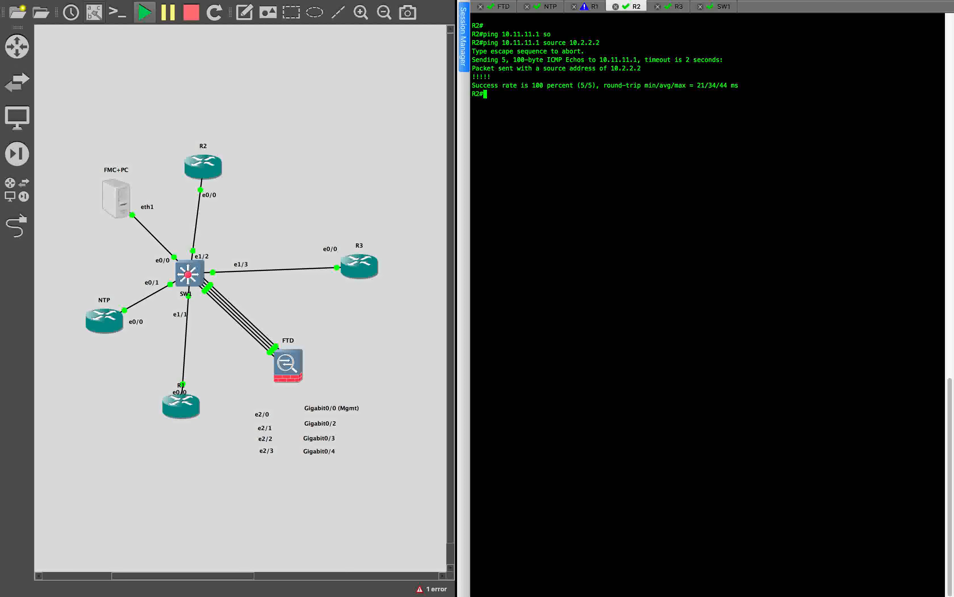
Step: Run show crypto isakmp sa, confirming an ACTIVE QM_IDLE SA with 192.1.20.10
type("show cr")
key("Tab")
type("y")
key("Tab")
type("isa")
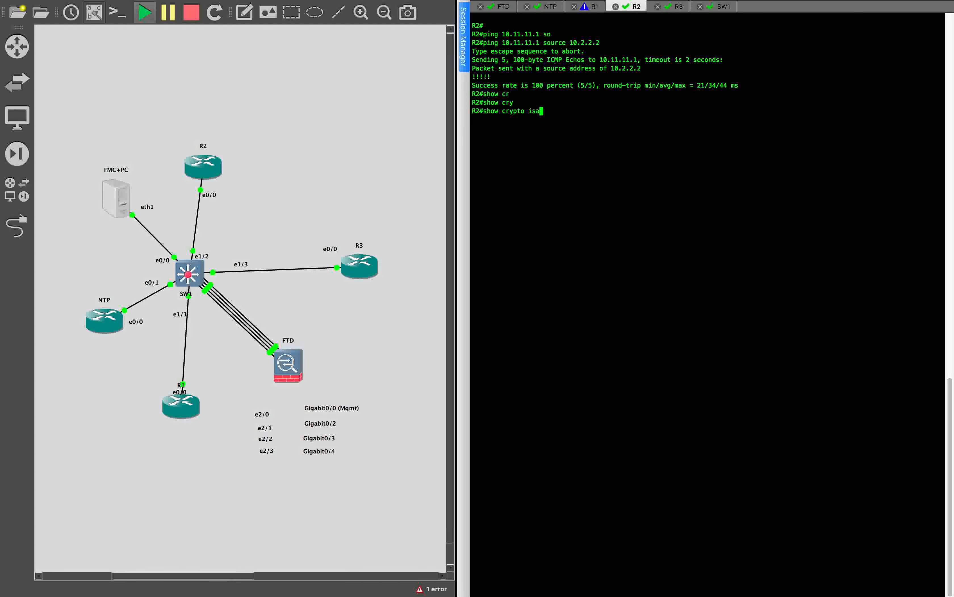
key("Tab")
type("sa")
key("Return")
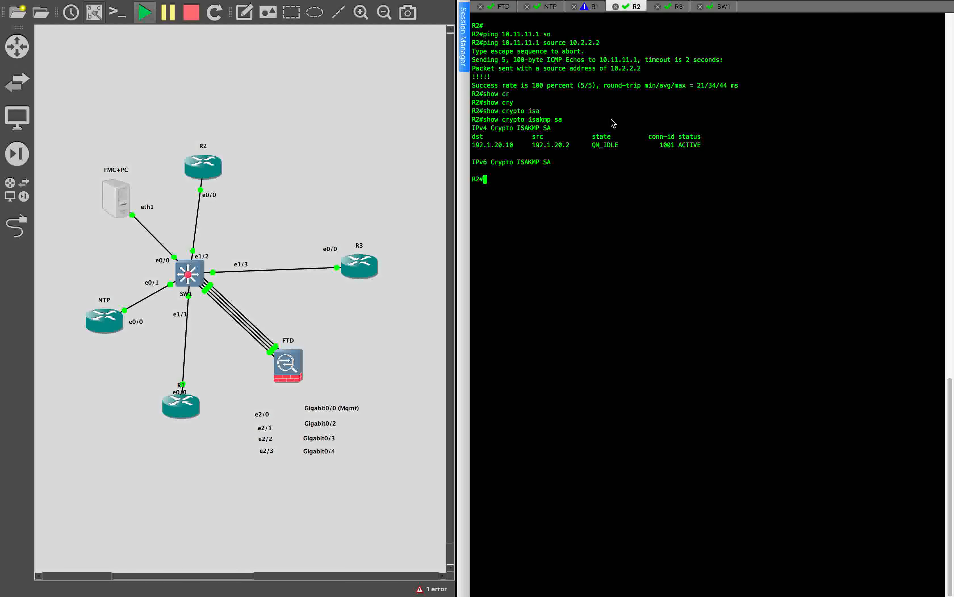
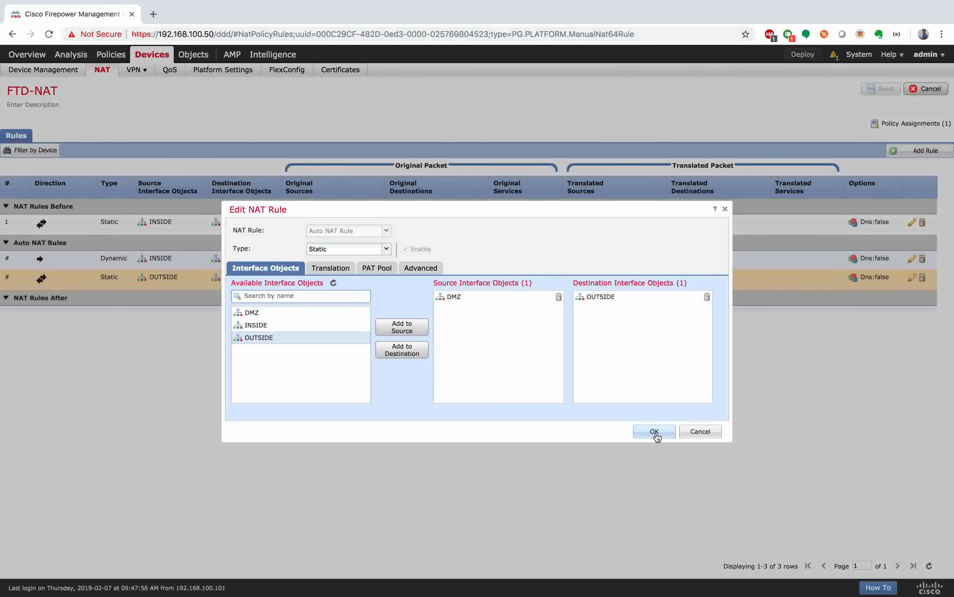
Step: Confirm the R3 static NAT rule (DMZ to OUTSIDE as R3-X) and save the FTD-NAT policy
left_click(655, 432)
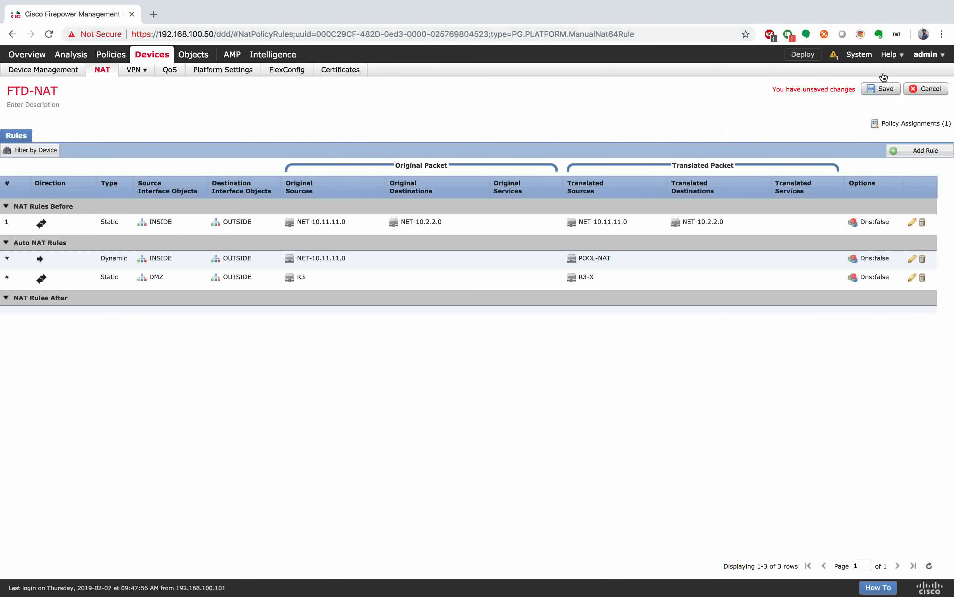
left_click(880, 89)
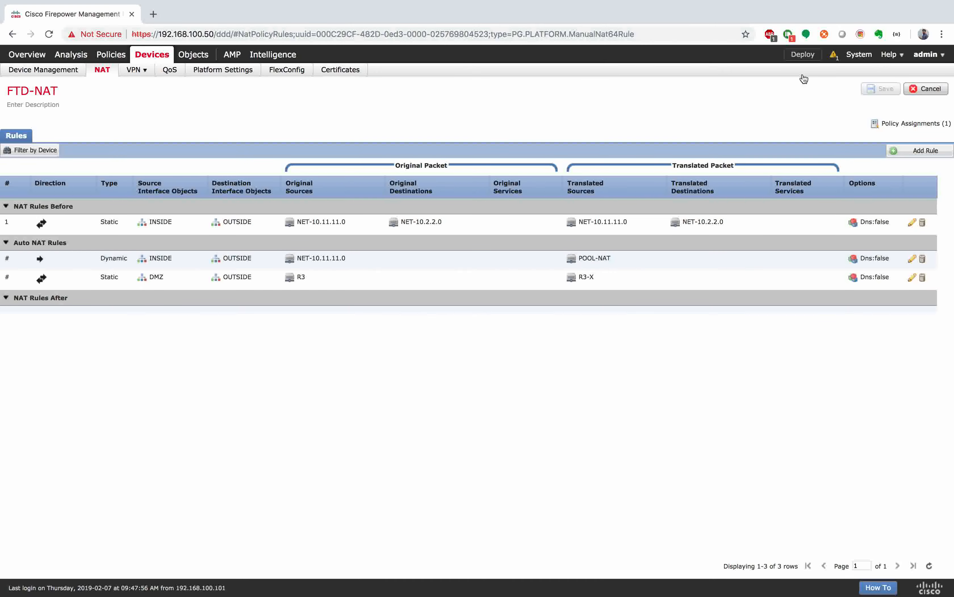
Step: Deploy the pending policy changes to the selected FTD device
left_click(808, 59)
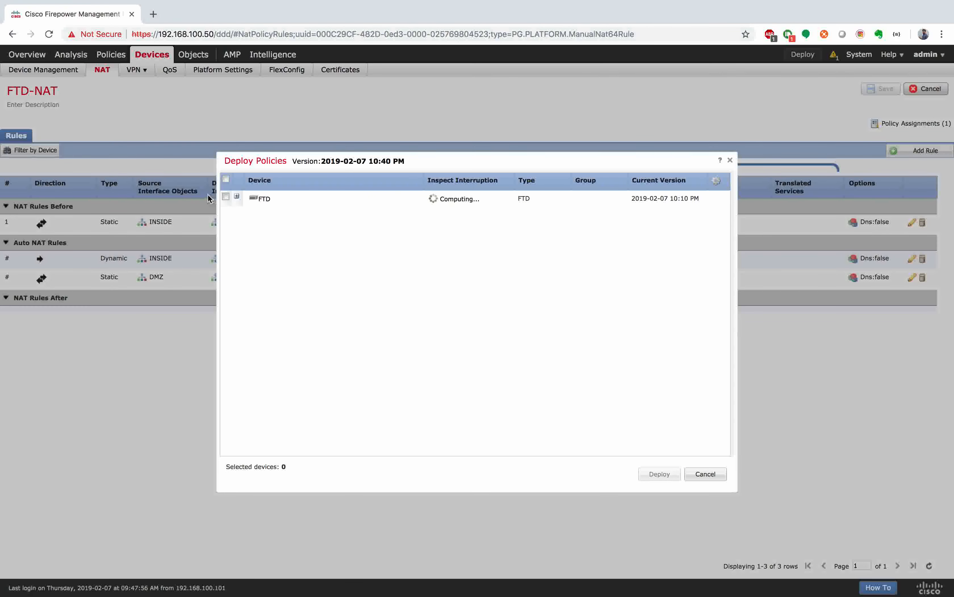
left_click(226, 197)
left_click(237, 196)
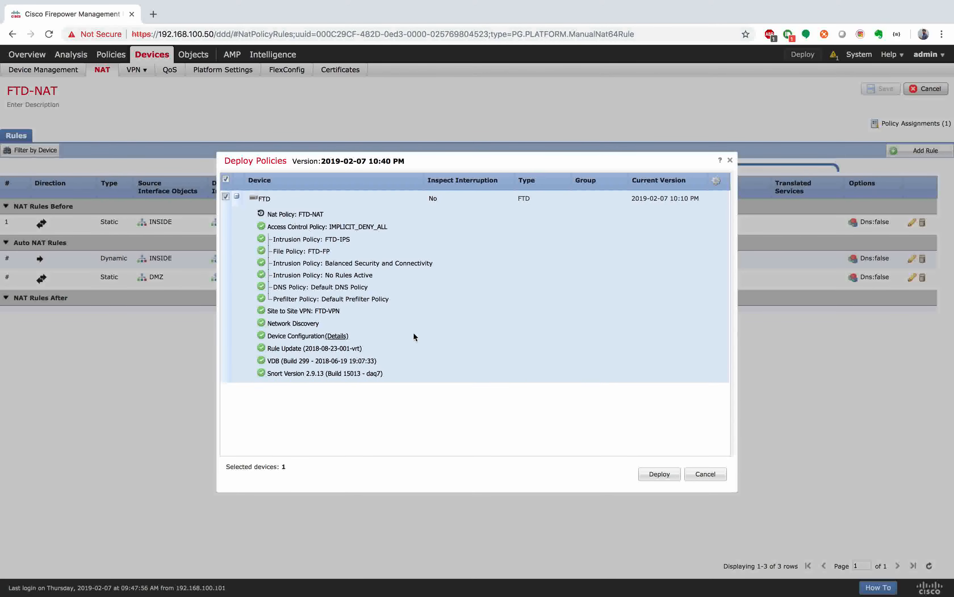
left_click(670, 474)
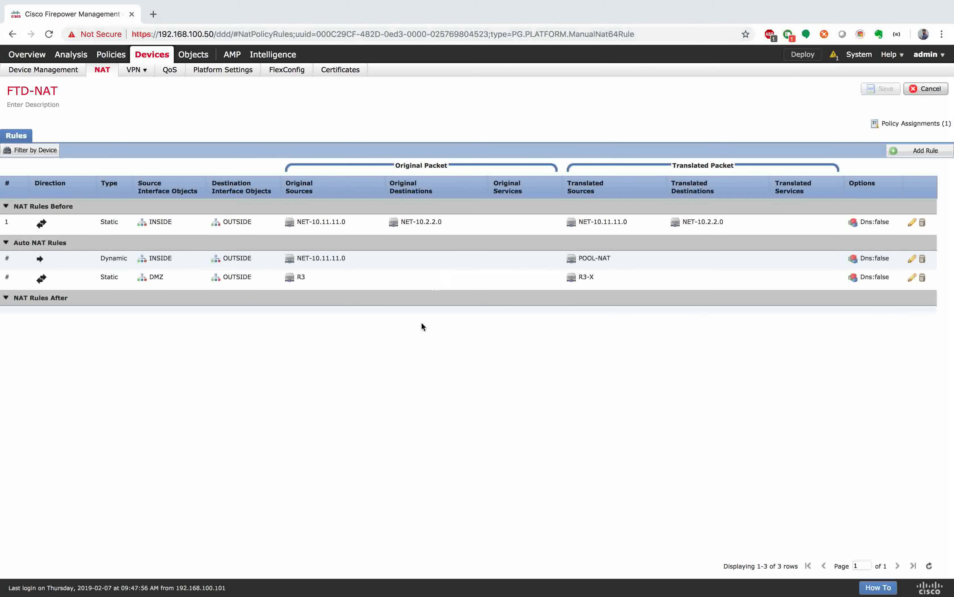
Step: Show the Deployments panel with the running FTD deployment's progress
left_click(835, 56)
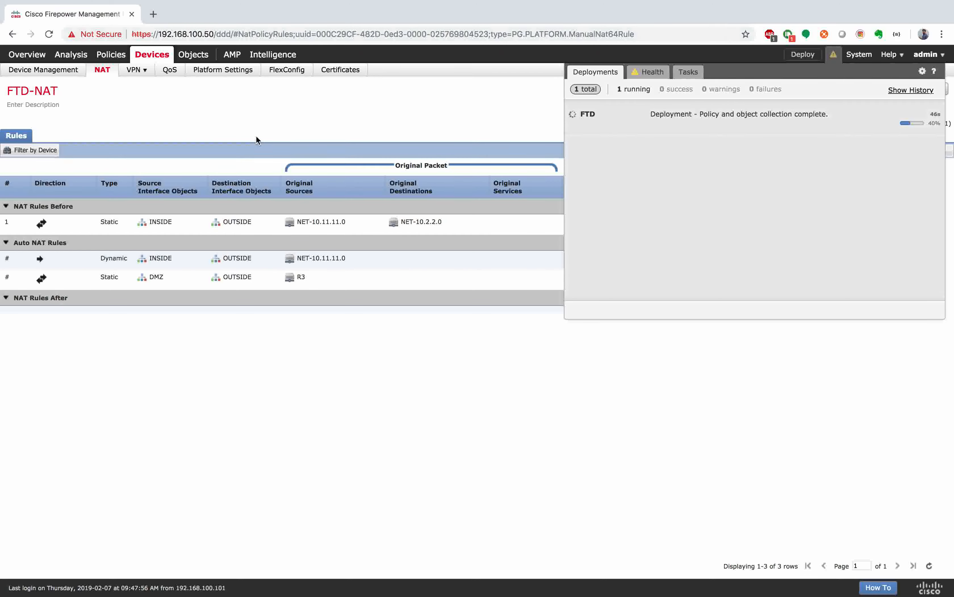
Step: Repeatedly recheck the FTD deployment status until it reaches 80%
left_click(256, 137)
key("ctrl+Right")
key("ctrl+Right")
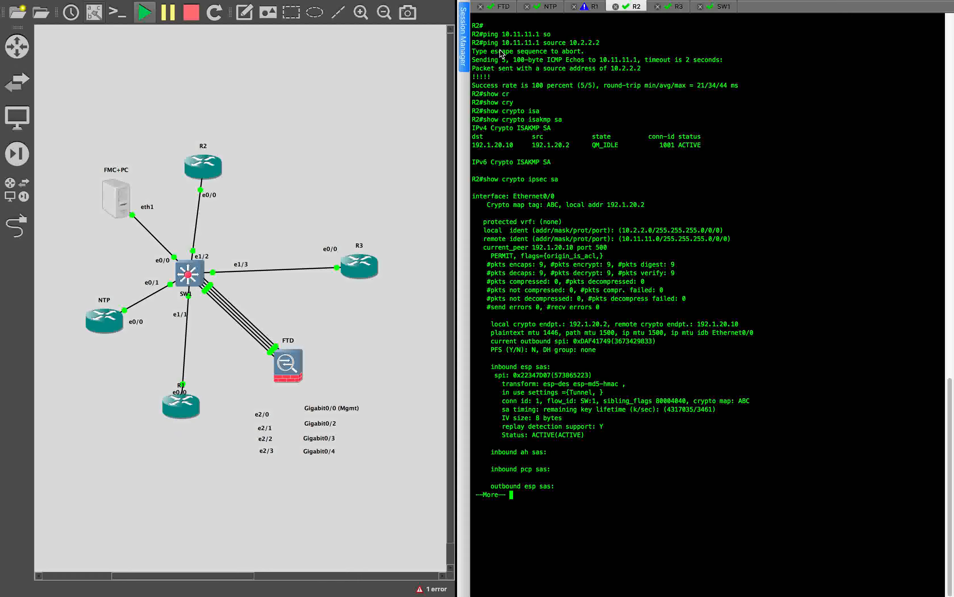
key("ctrl+Left")
key("ctrl+Left")
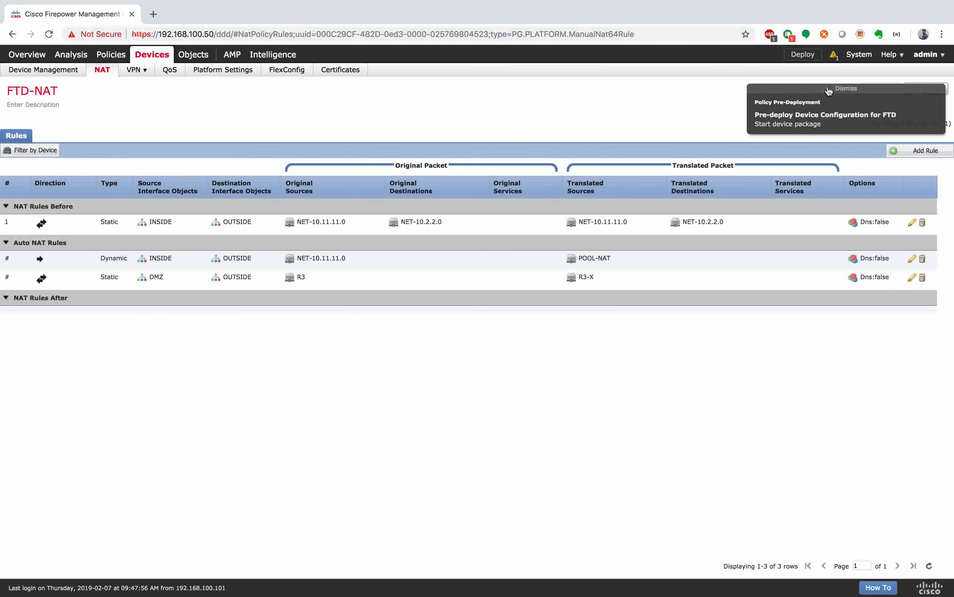
left_click(833, 54)
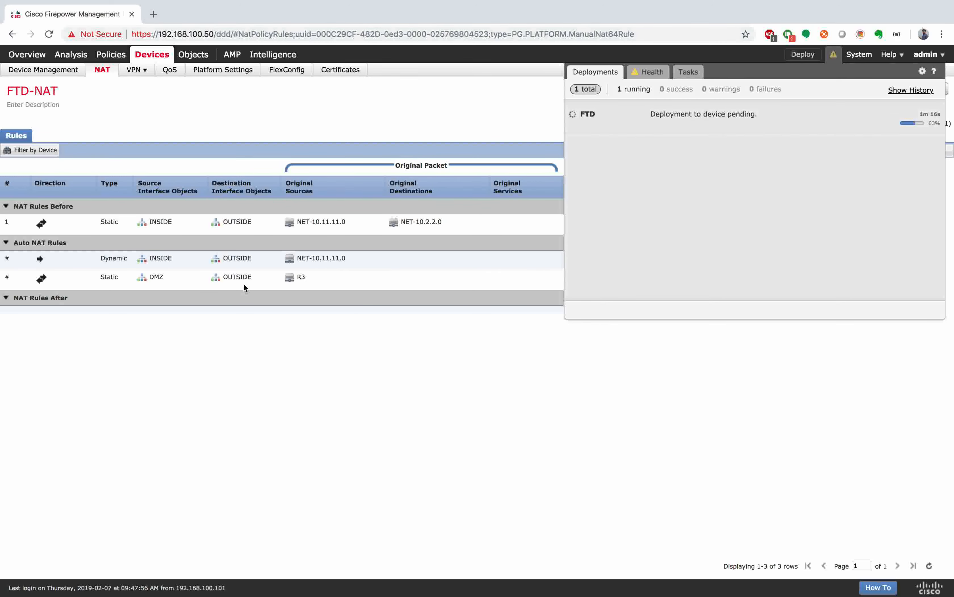
left_click(275, 294)
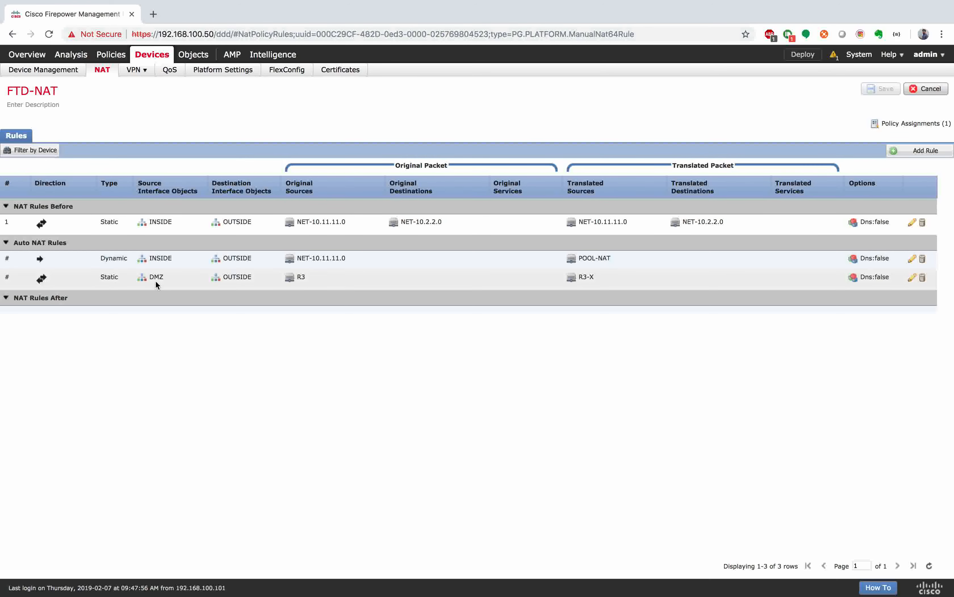
left_click(834, 56)
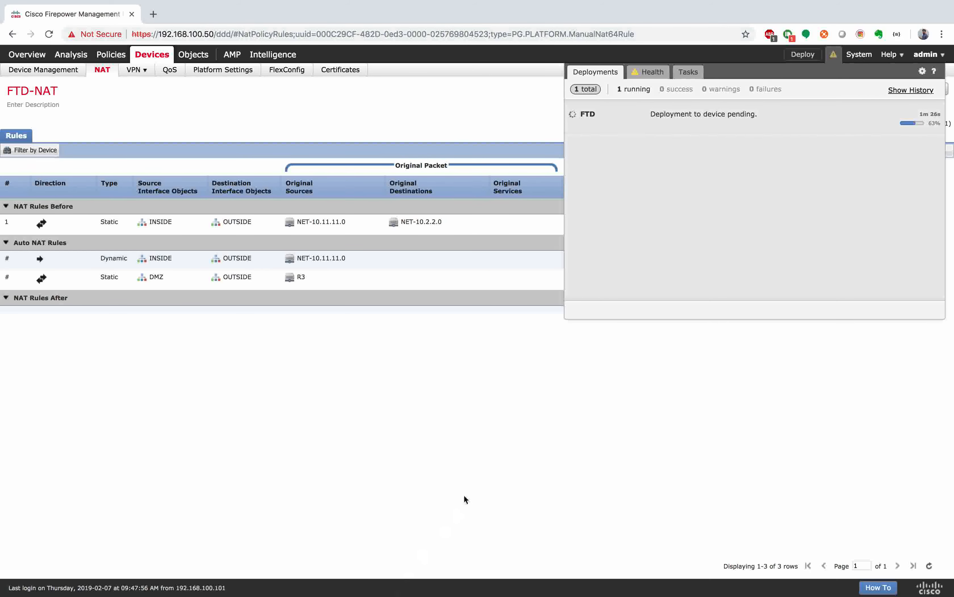
left_click(477, 474)
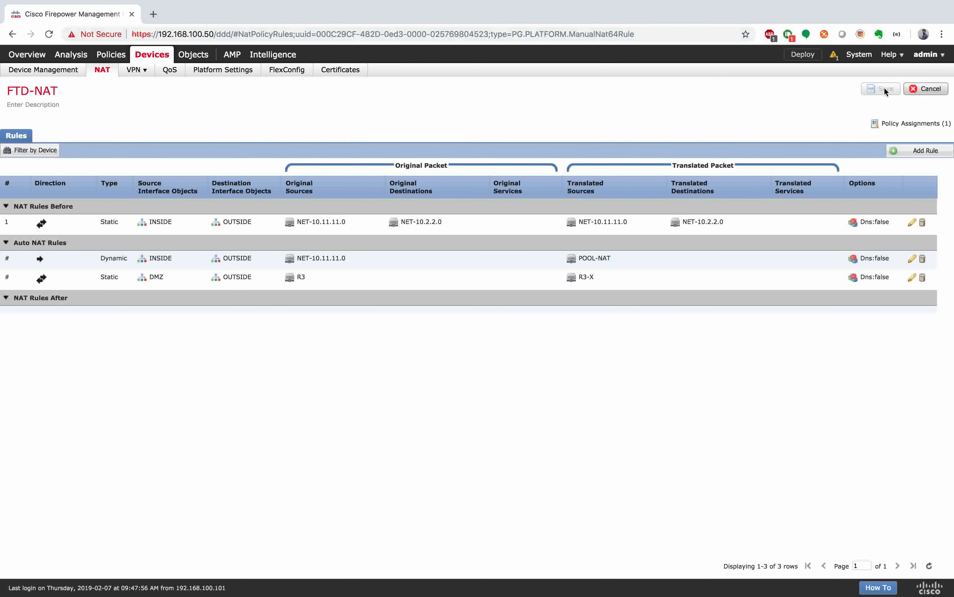
left_click(838, 57)
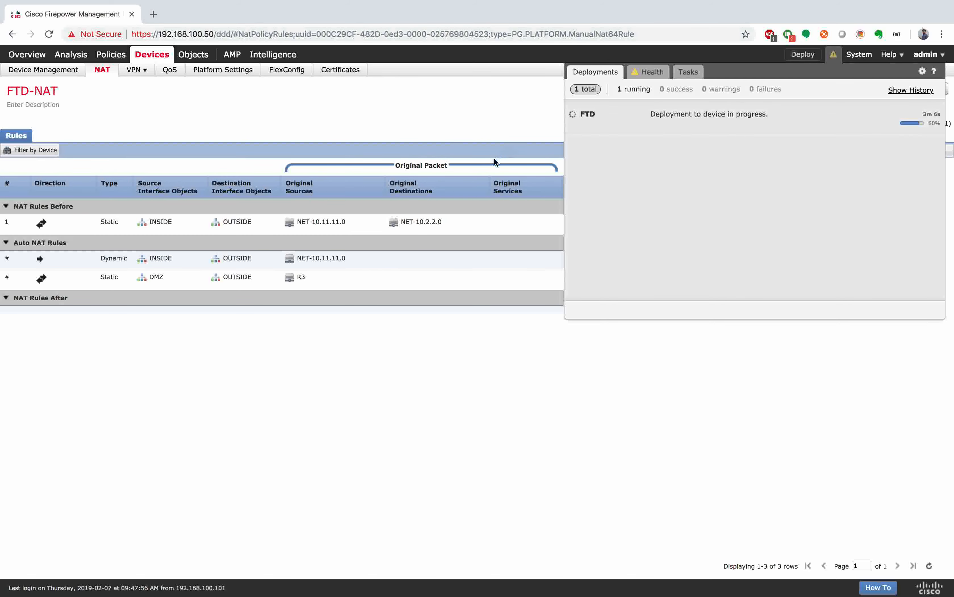
Step: Switch over to the desktop workspace and back again
key("ctrl+Left")
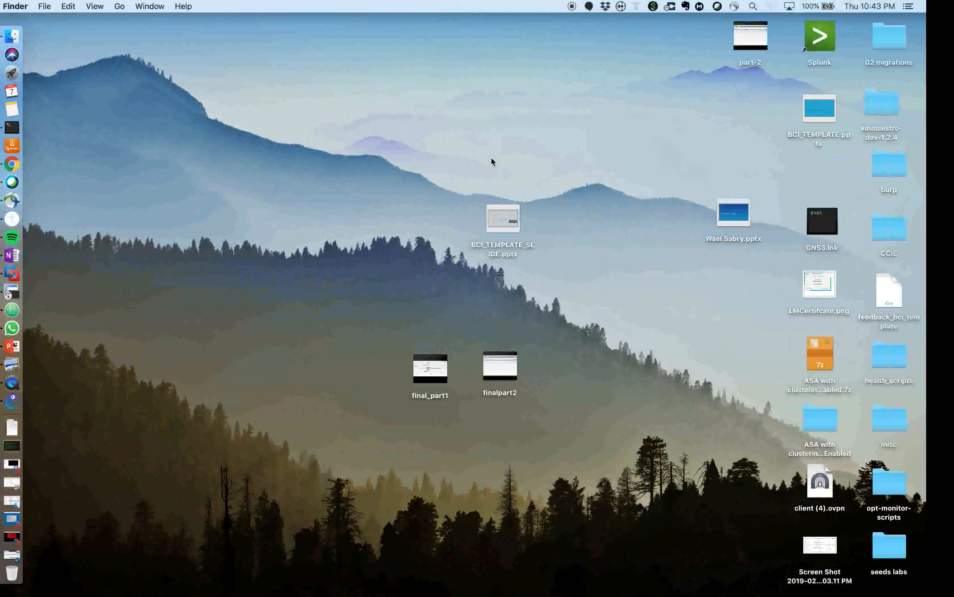
key("ctrl+Right")
key("ctrl+Right")
Step: Recheck the deployment status in Chrome, then move to the Atom window with R3's configuration
key("ctrl+Left")
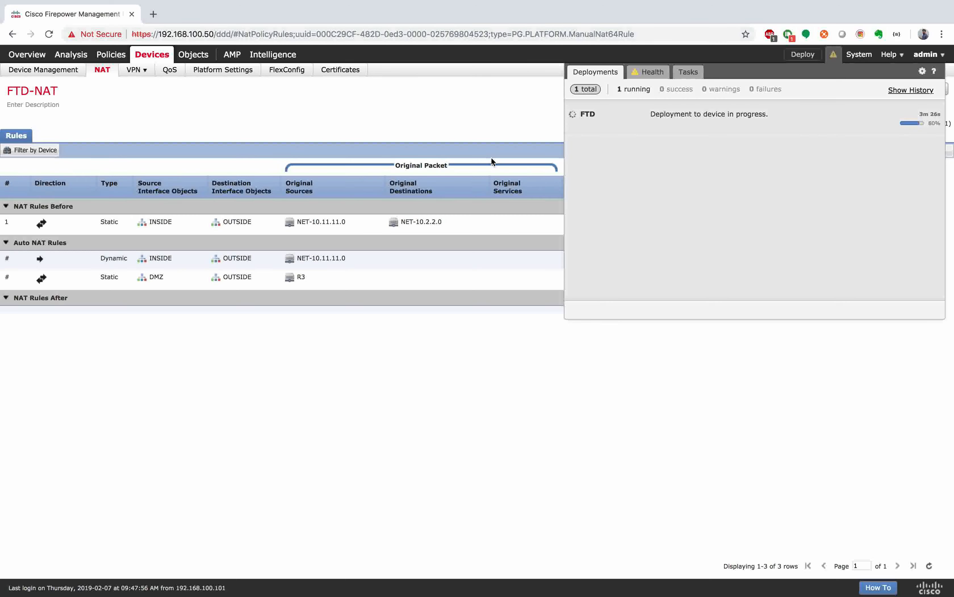
left_click(283, 381)
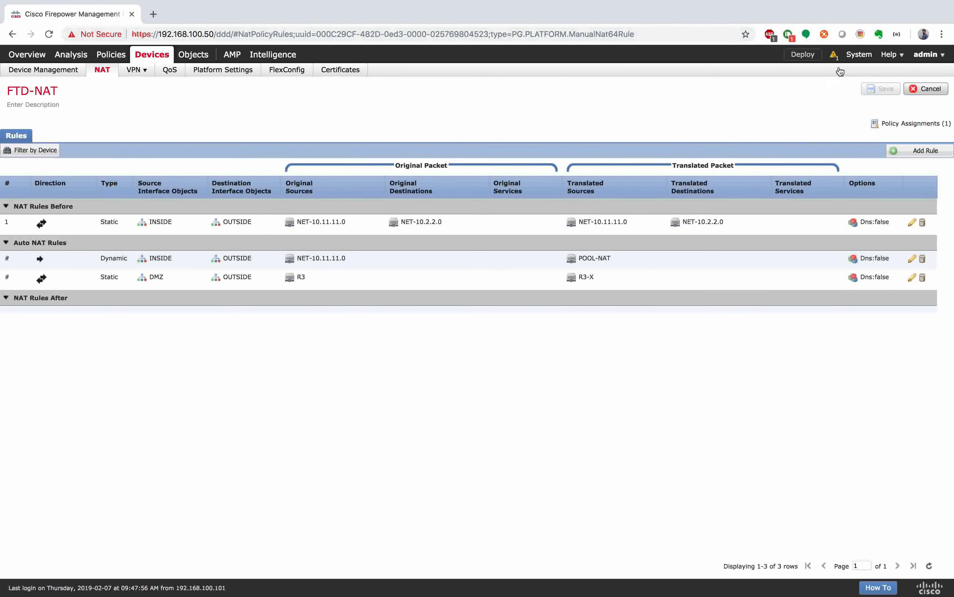
left_click(835, 56)
key("ctrl+Right")
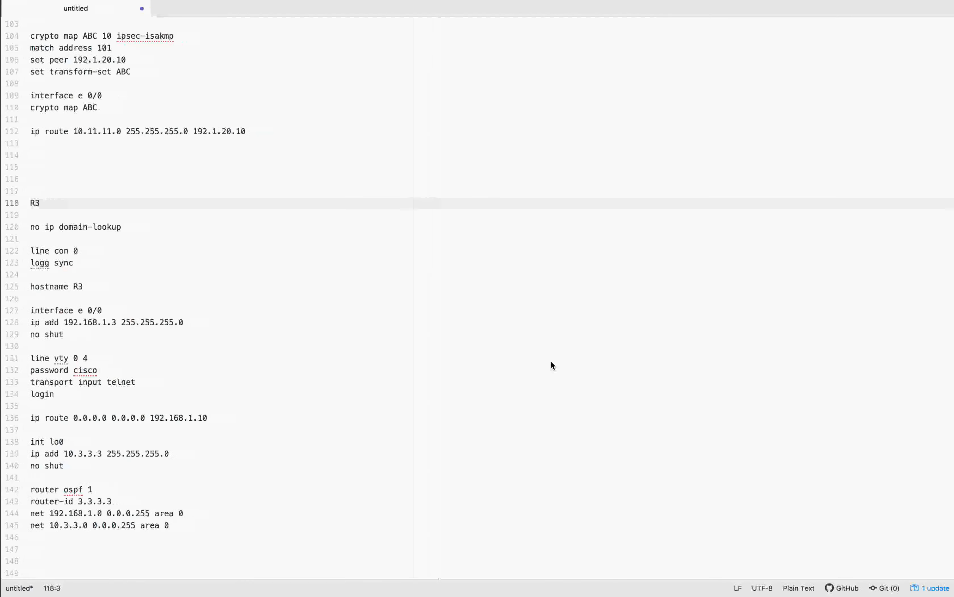
Step: Create a new file listing 'FMC & FTD integration', 'Interface Config' and 'Routing - ospf' on separate lines
left_click(69, 7)
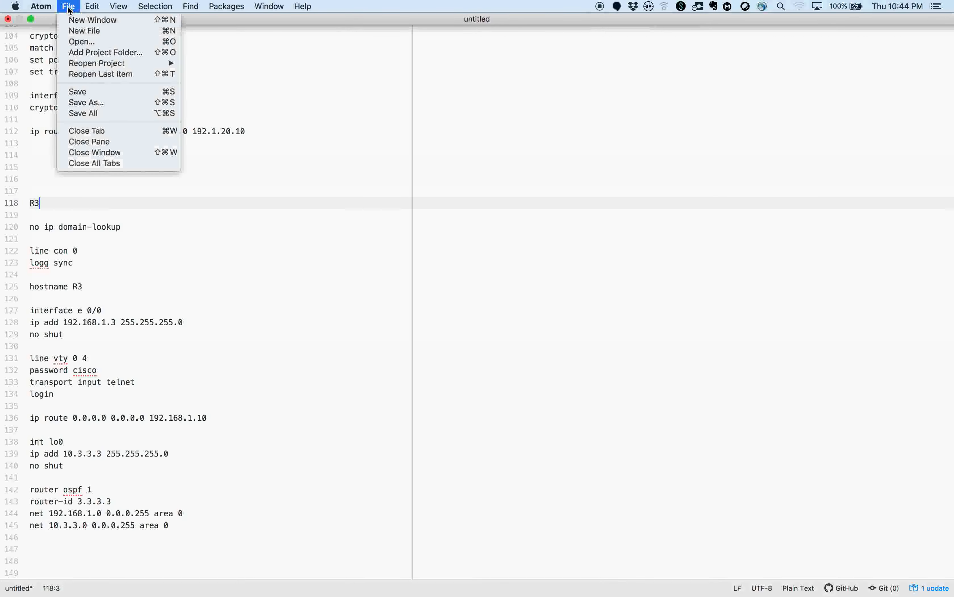
left_click(85, 31)
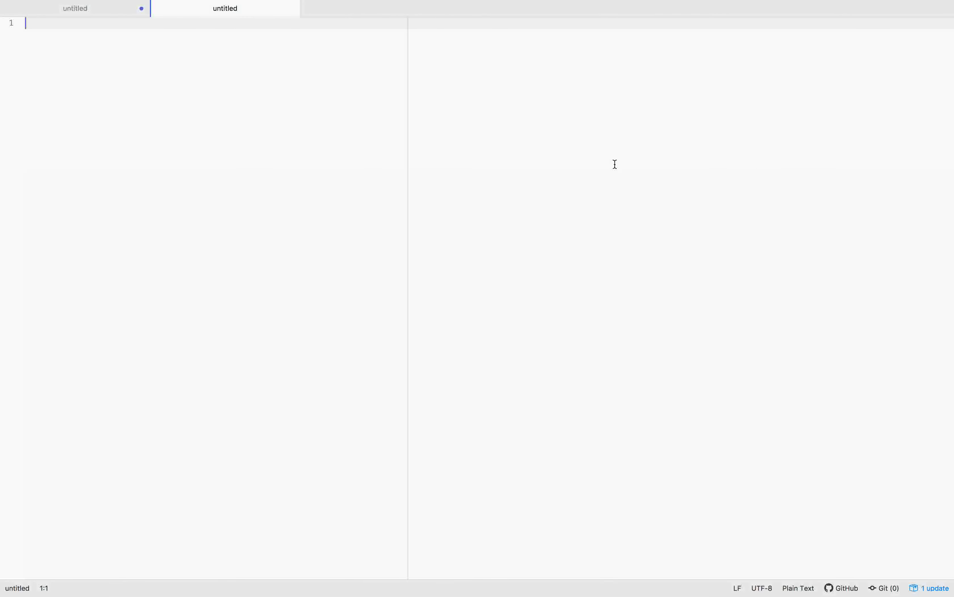
type("FMC & FTD integration")
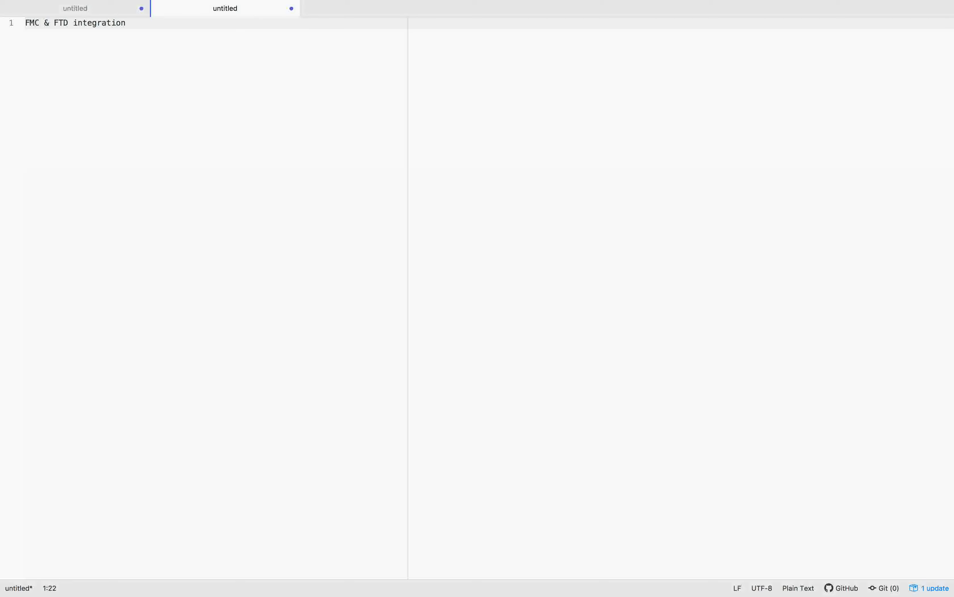
key("Return")
type("Interface V")
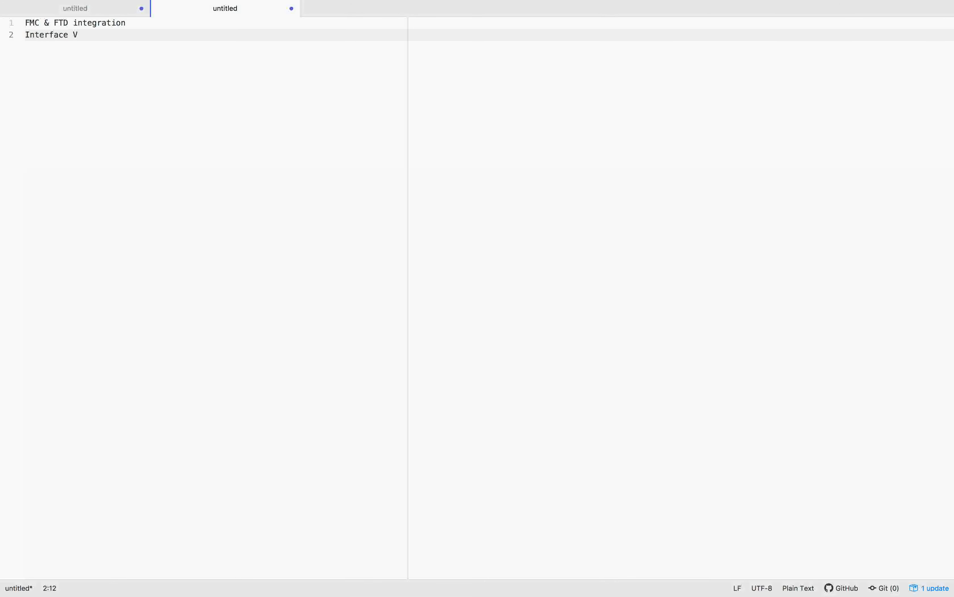
key("BackSpace")
type("Cong")
key("BackSpace")
type("fig")
key("Return")
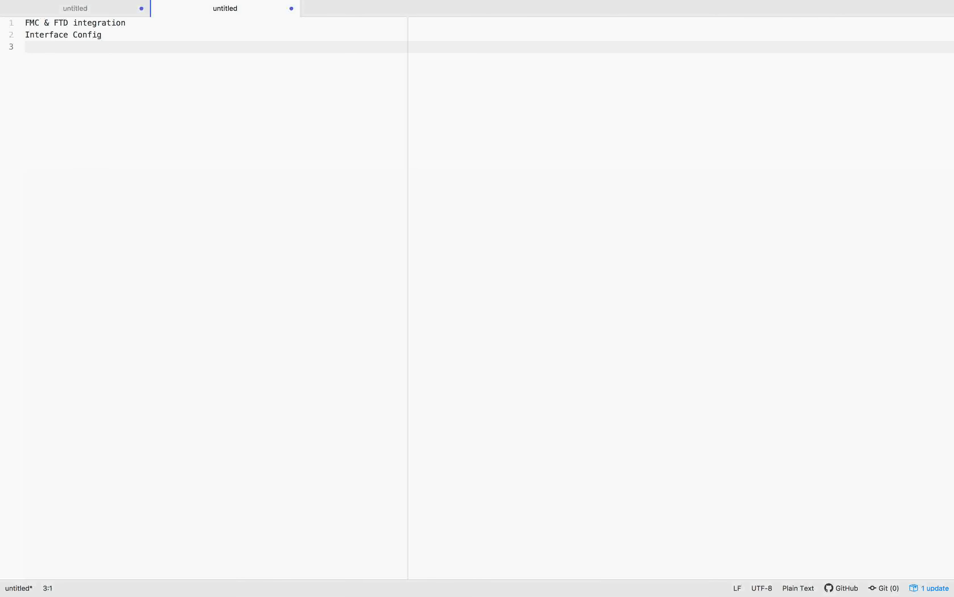
type("Routing - OSPF")
key("Return")
key("Return")
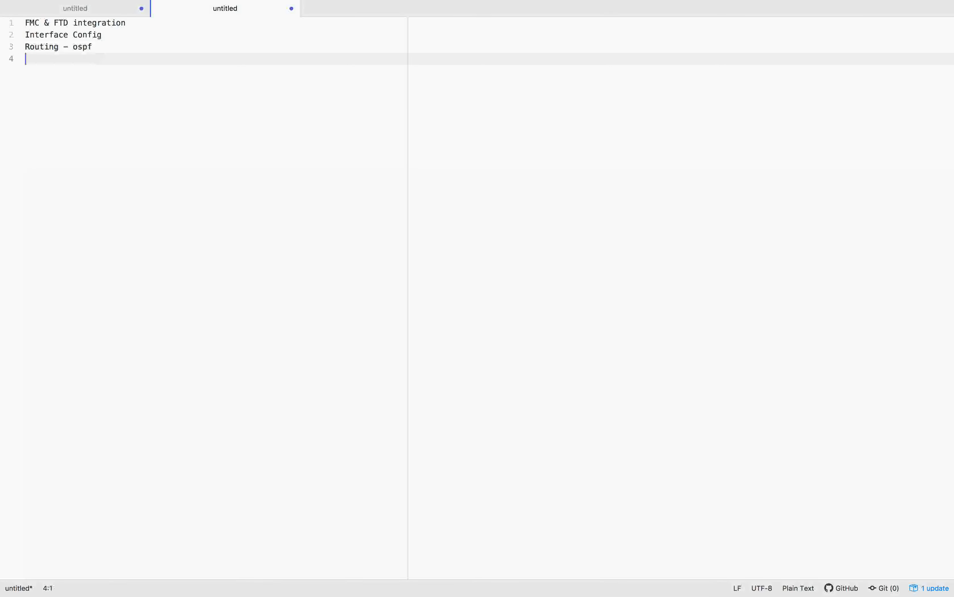